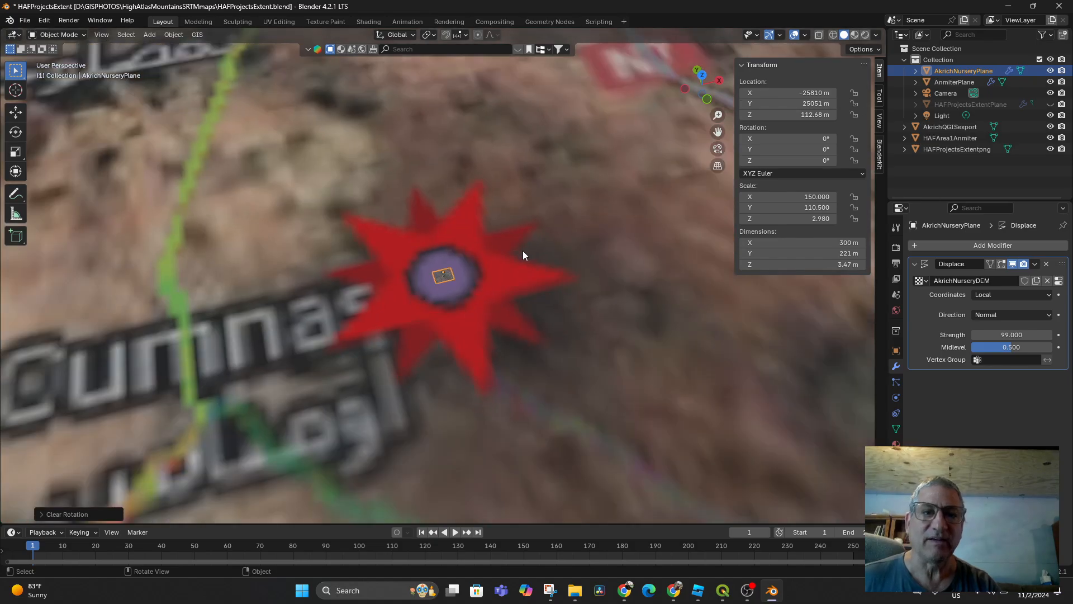
Step: Examine the Akrich nursery terrain close up, the AnmiterPlane relief, and the surrounding overall projects map
scroll(522, 253, up, 4)
scroll(525, 252, up, 12)
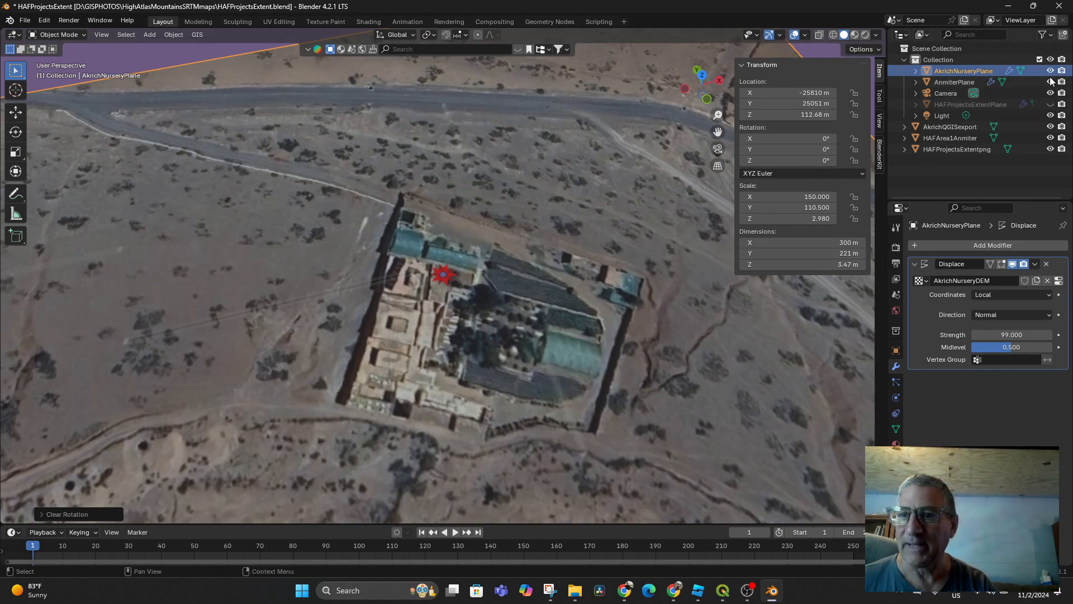
click(965, 82)
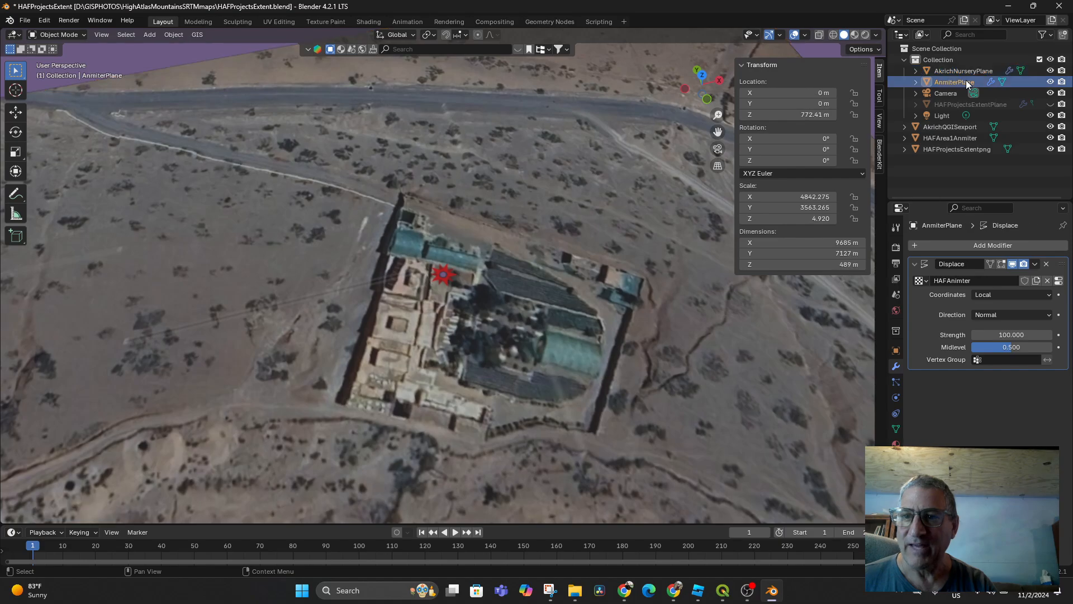
key(KP_Decimal)
middle_drag(541, 211, 447, 372)
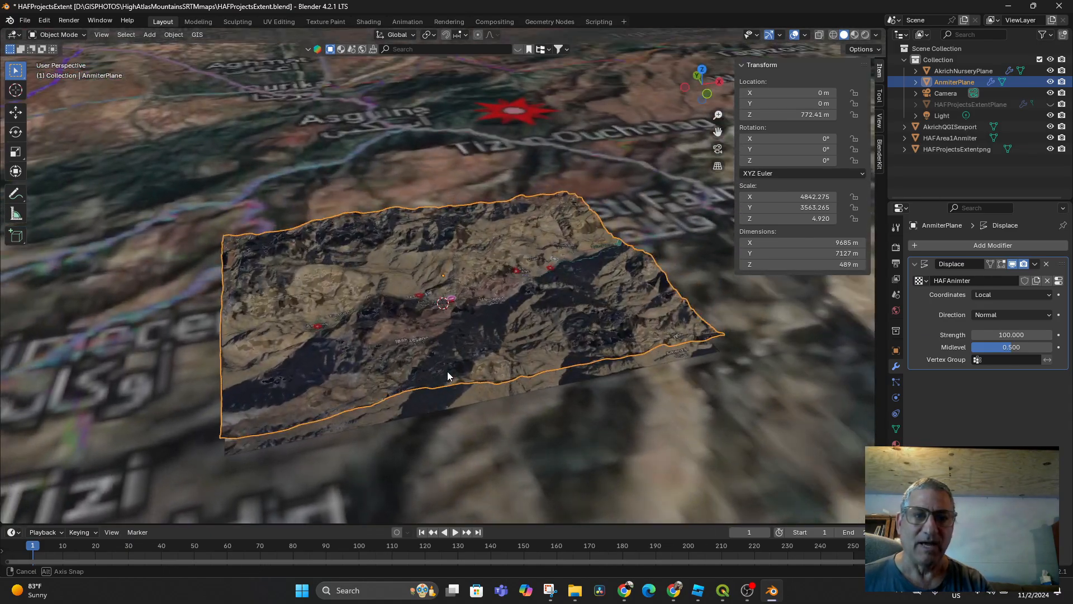
scroll(462, 341, up, 4)
scroll(462, 341, down, 7)
scroll(461, 340, down, 8)
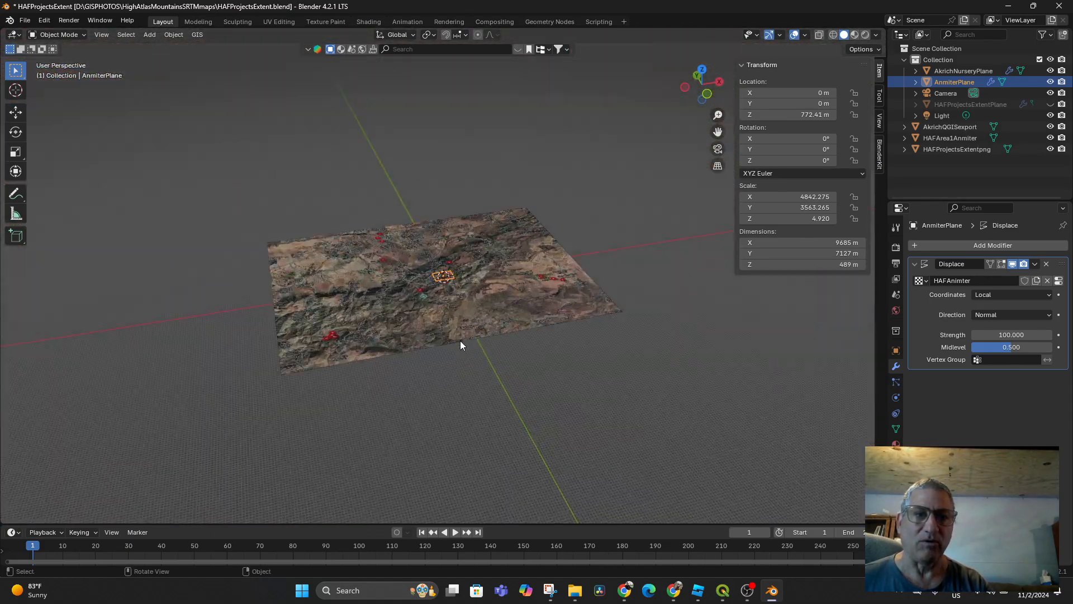
scroll(460, 340, up, 2)
Step: Compare AkrichNurseryPlane with the flat AkrichQGISexport image beneath it from a low viewing angle
click(975, 71)
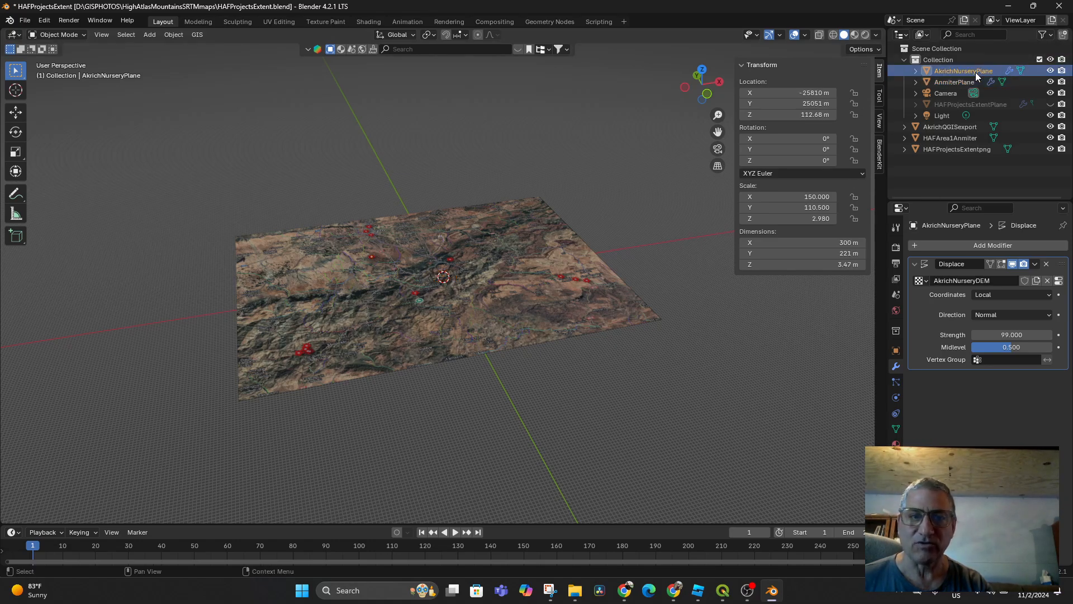
middle_drag(582, 242, 540, 239)
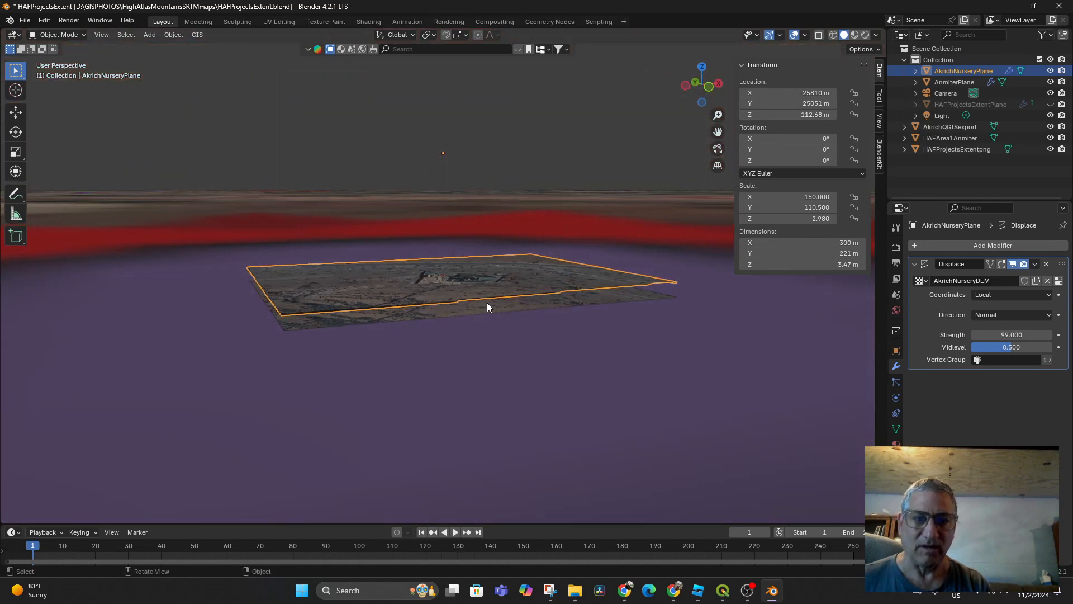
click(481, 309)
middle_drag(629, 279, 604, 368)
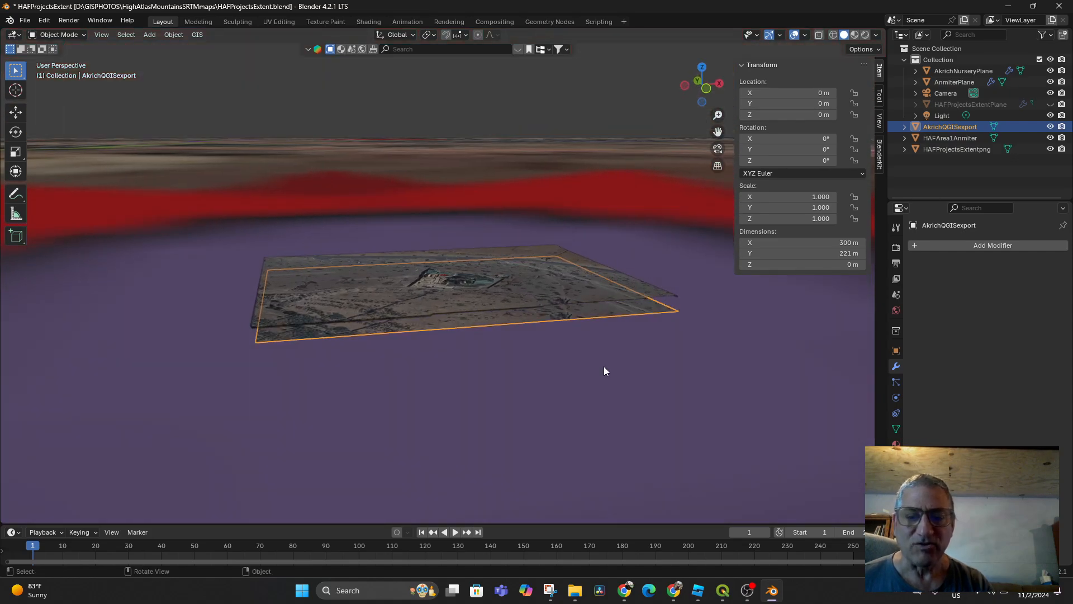
Step: Switch to QGIS, zoom to the cemetaryfeature layer and set the map scale to 1:1000
click(720, 601)
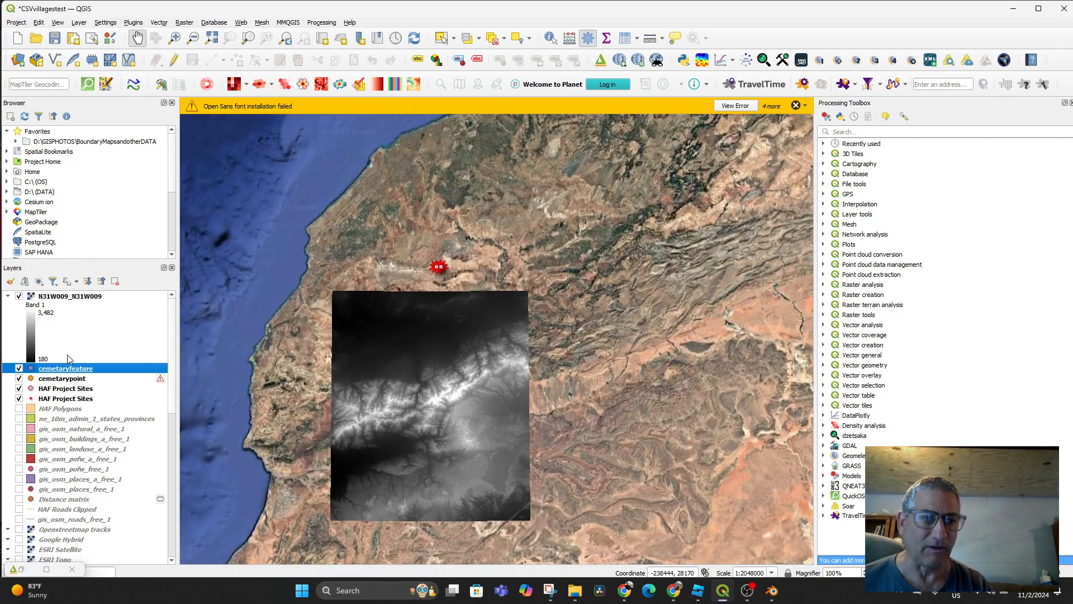
right_click(63, 369)
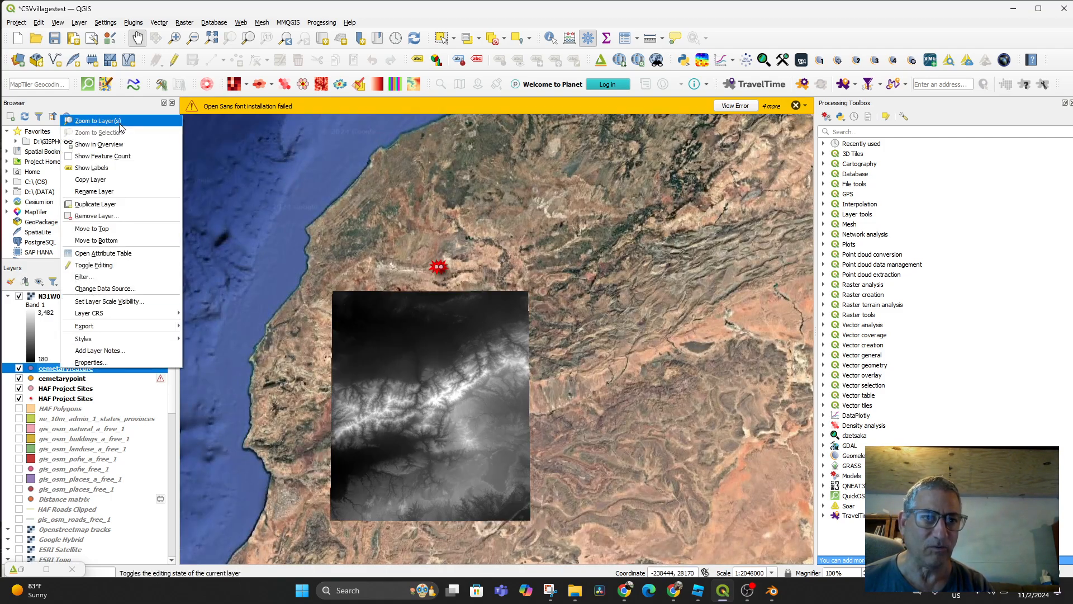
click(120, 124)
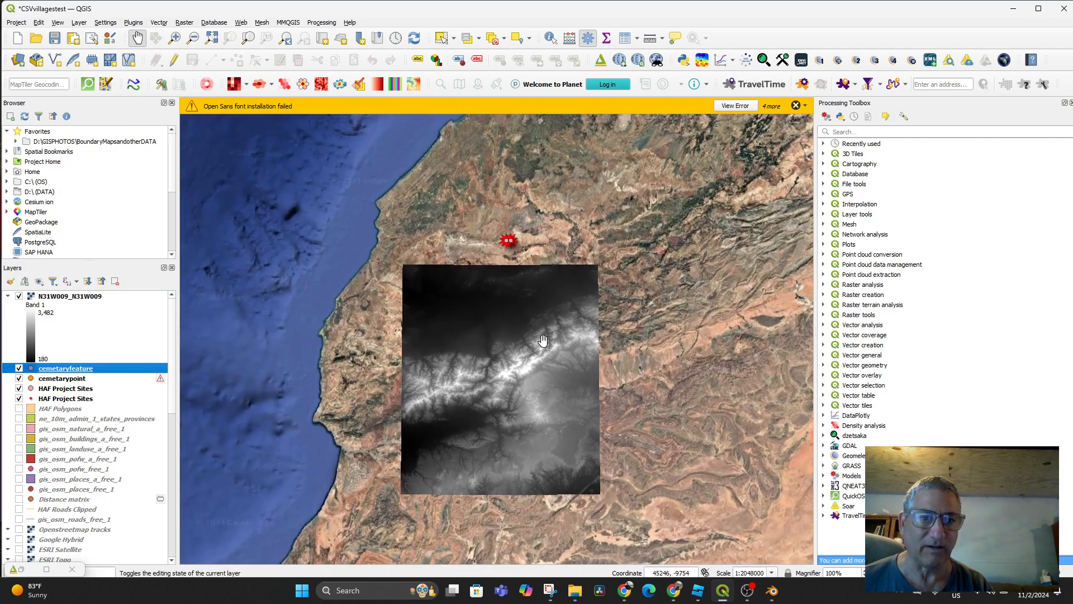
click(772, 573)
click(749, 565)
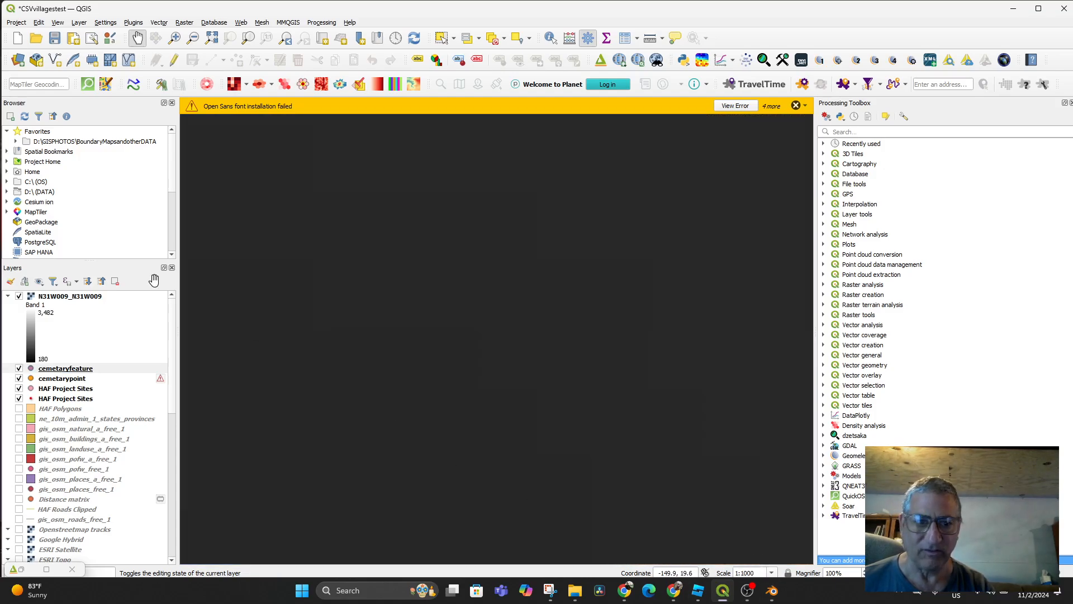
Step: Hide the N31W009_N31W009 elevation layer and inspect the satellite imagery of the nursery site
click(25, 280)
click(24, 280)
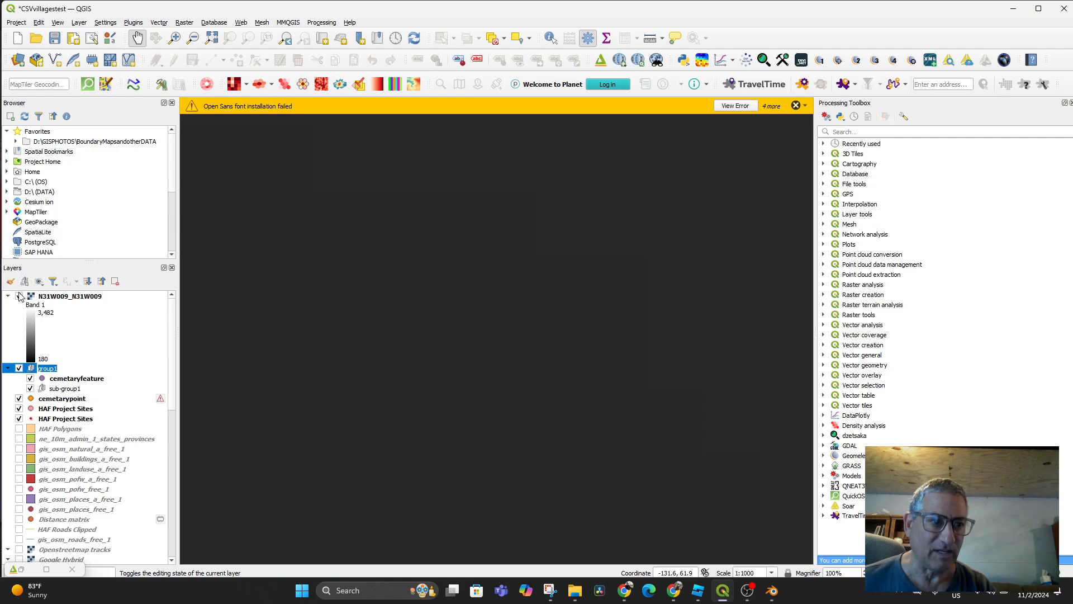
click(19, 295)
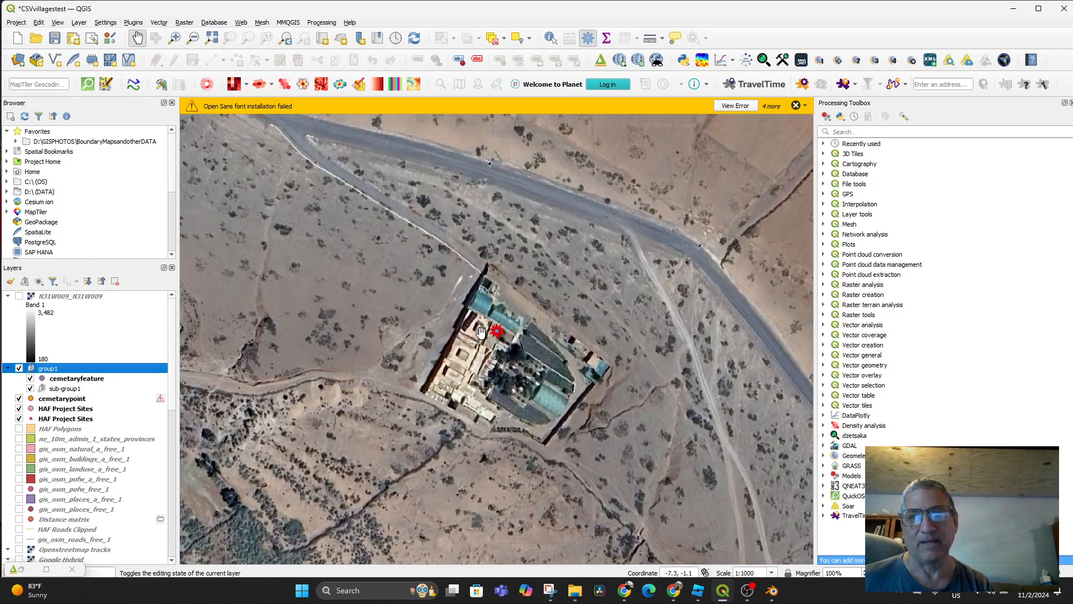
drag(715, 518, 709, 506)
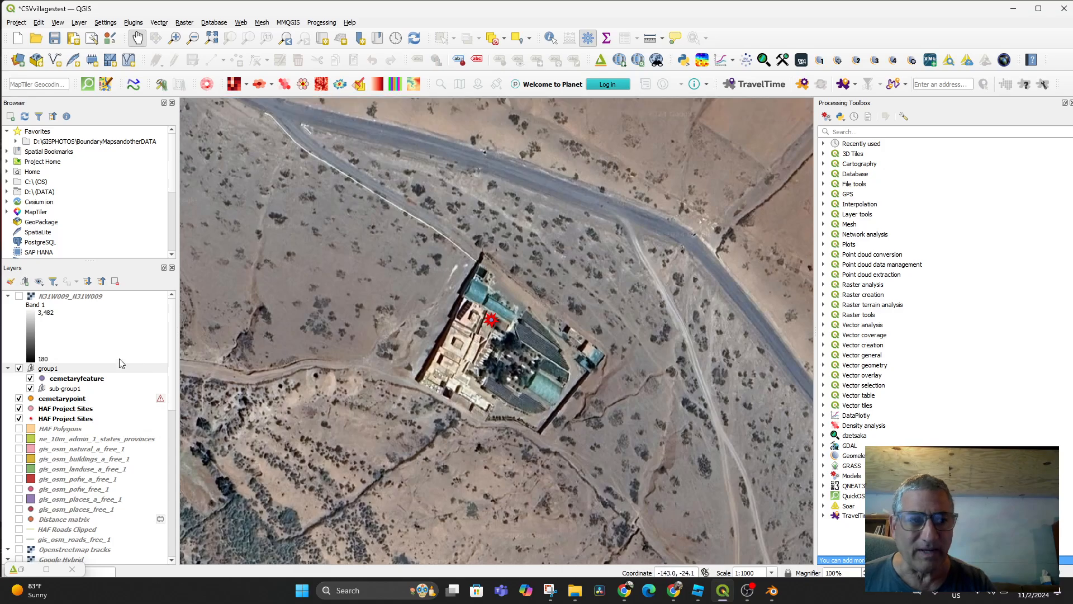
Step: Show the N31W009_N31W009 elevation layer again and examine its full extent over the regional satellite map
click(19, 296)
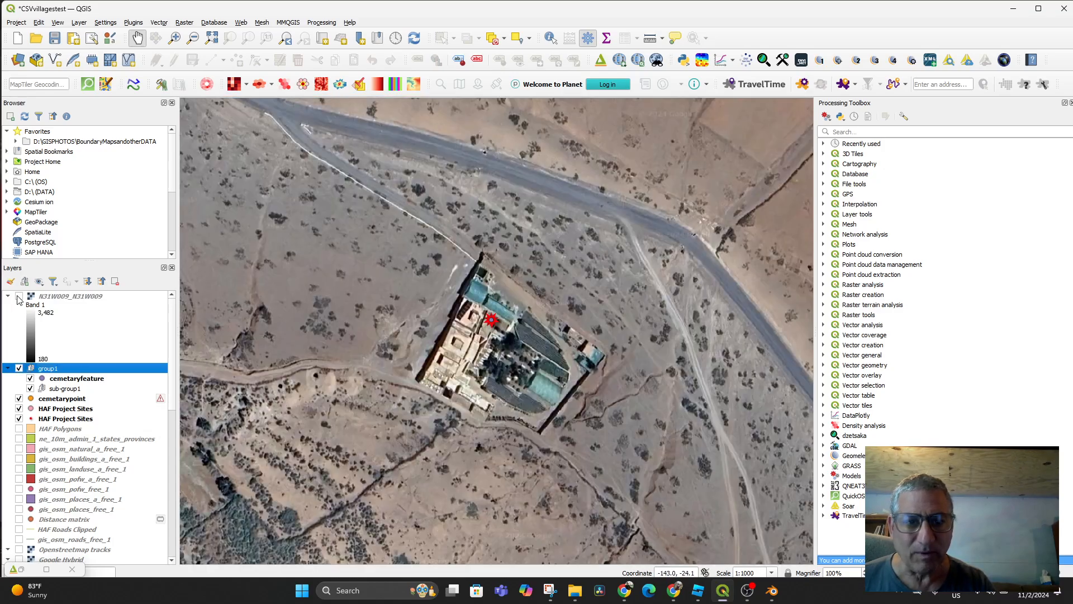
click(19, 296)
scroll(450, 372, down, 8)
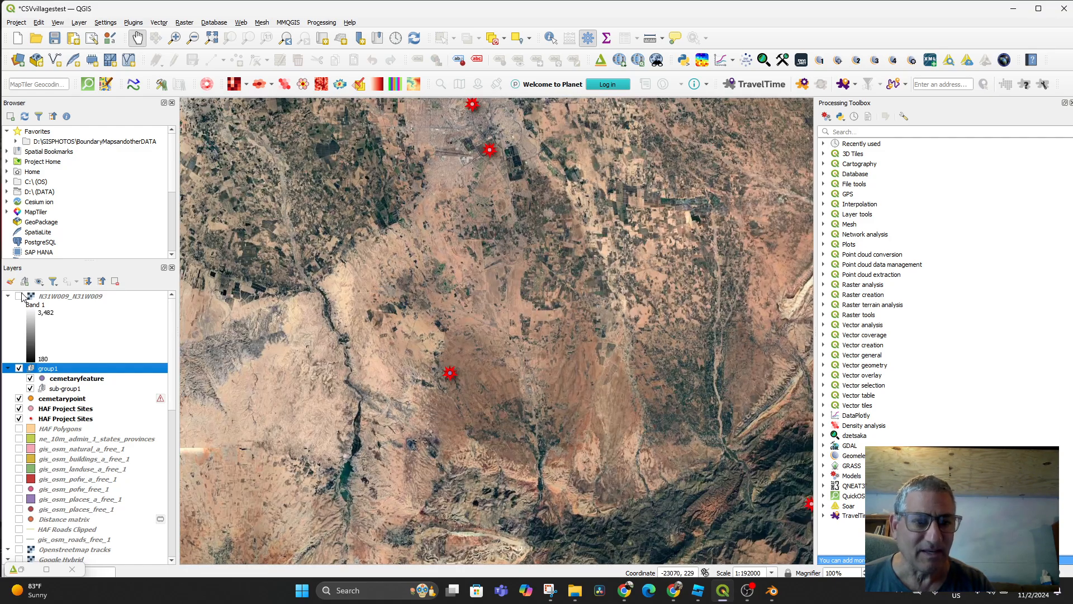
click(19, 296)
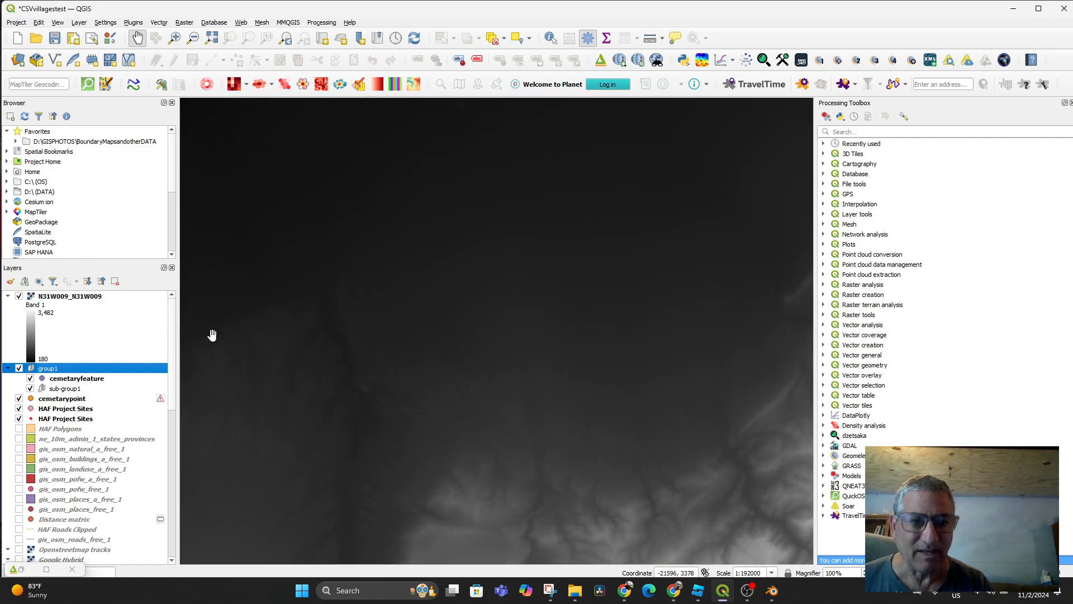
scroll(450, 358, down, 2)
scroll(467, 374, down, 1)
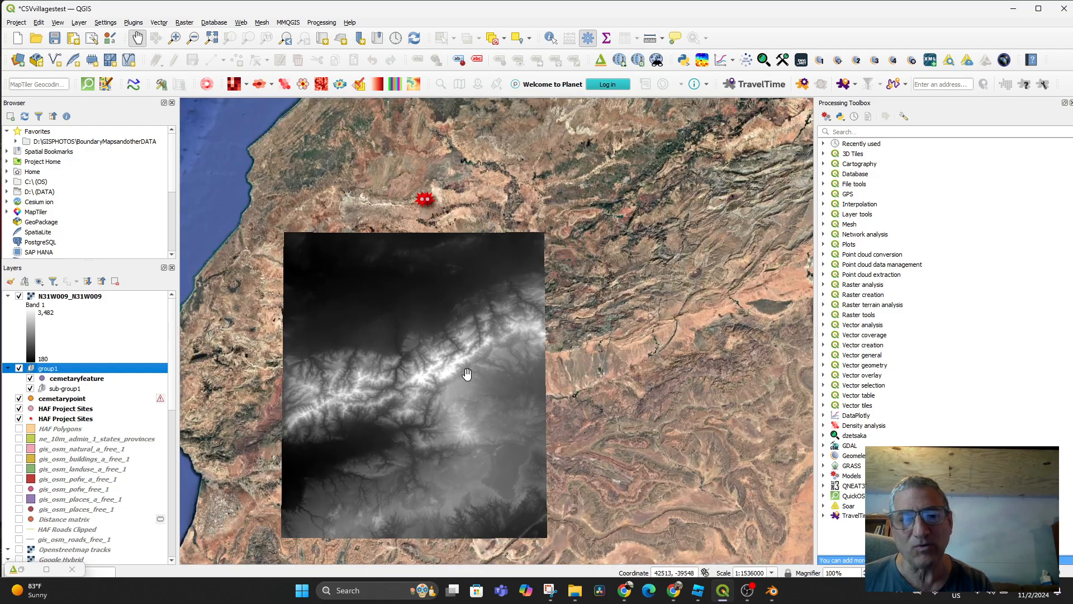
Step: Return to Blender, select AkrichNurseryPlane and inspect how it sits above the exported base image
click(772, 590)
scroll(540, 282, up, 2)
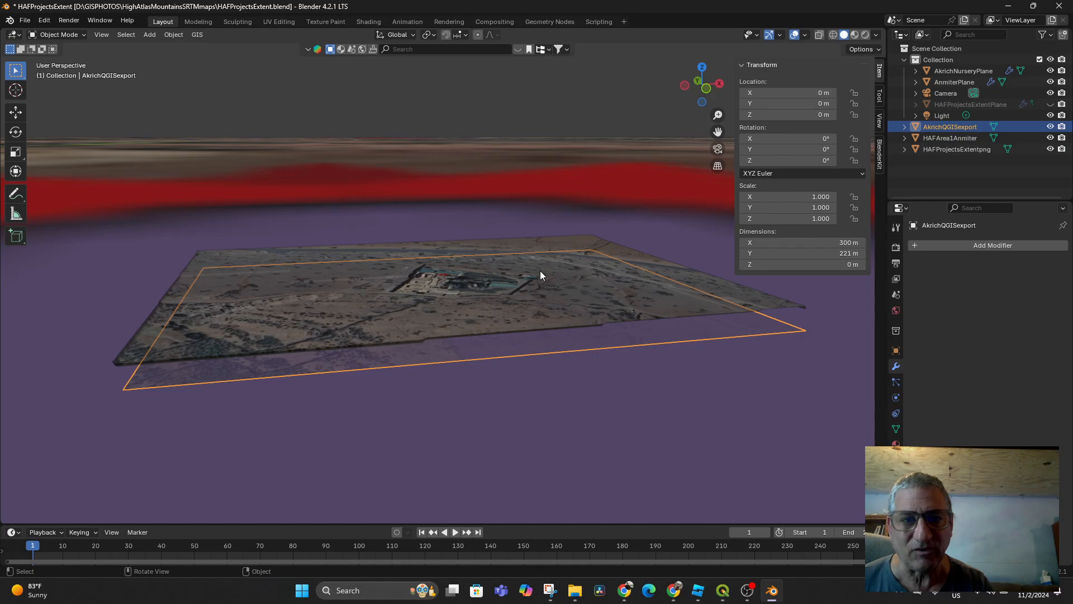
click(524, 239)
mouse_move(571, 282)
middle_down()
mouse_move(578, 304)
mouse_move(615, 321)
mouse_move(605, 319)
mouse_move(613, 340)
mouse_move(534, 327)
mouse_move(568, 289)
mouse_move(591, 302)
mouse_move(582, 280)
mouse_move(570, 294)
middle_up()
scroll(570, 294, down, 5)
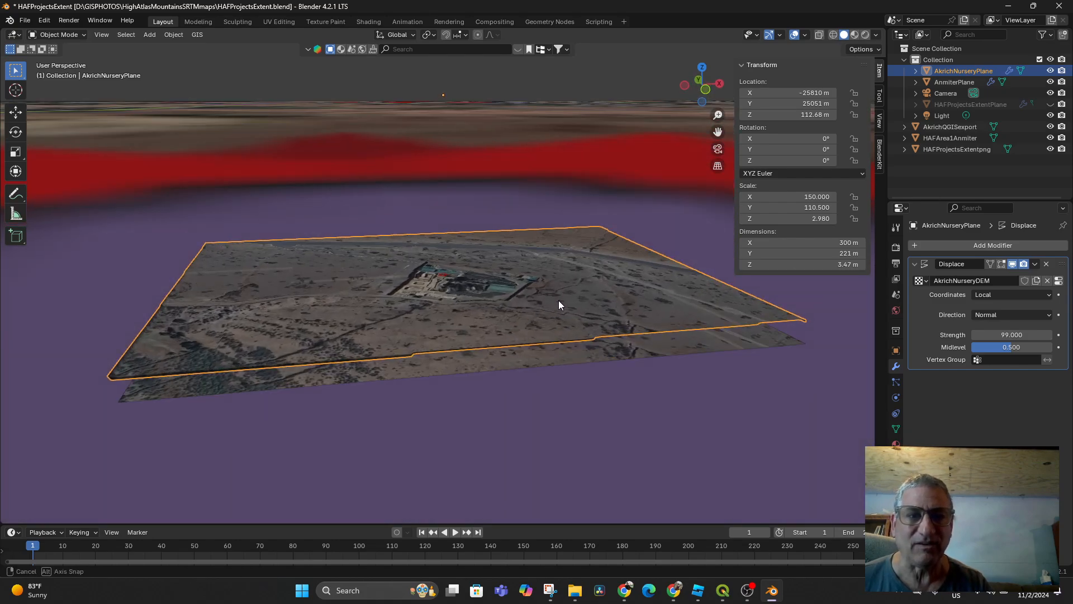
scroll(569, 302, down, 3)
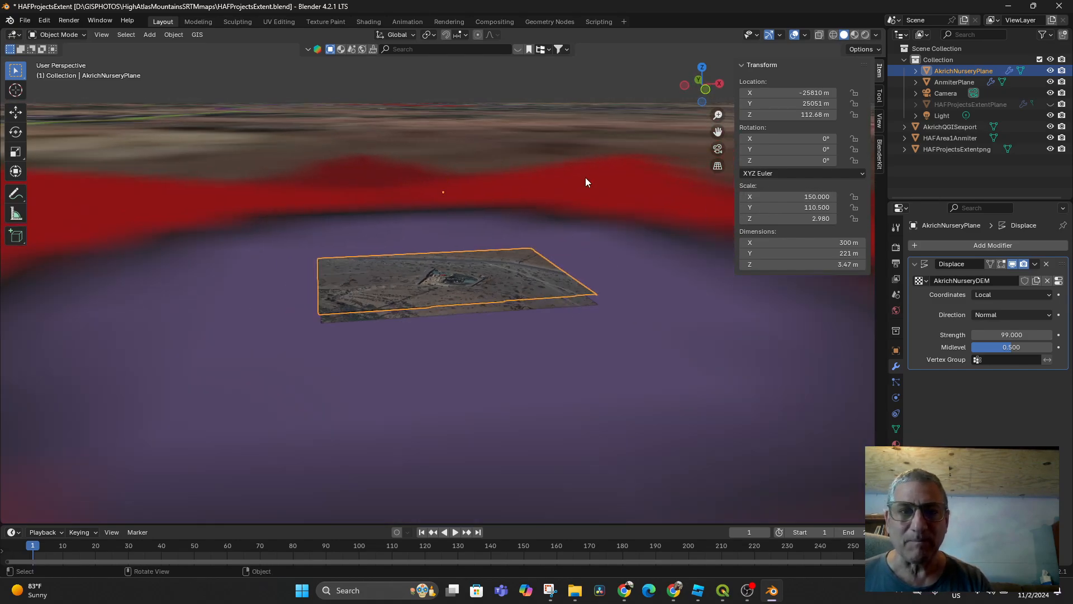
Step: Hide Light, AkrichQGISexport, HAFArea1Anmiter, HAFProjectsExtentpng and AnmiterPlane in the viewport
drag(1050, 115, 1055, 152)
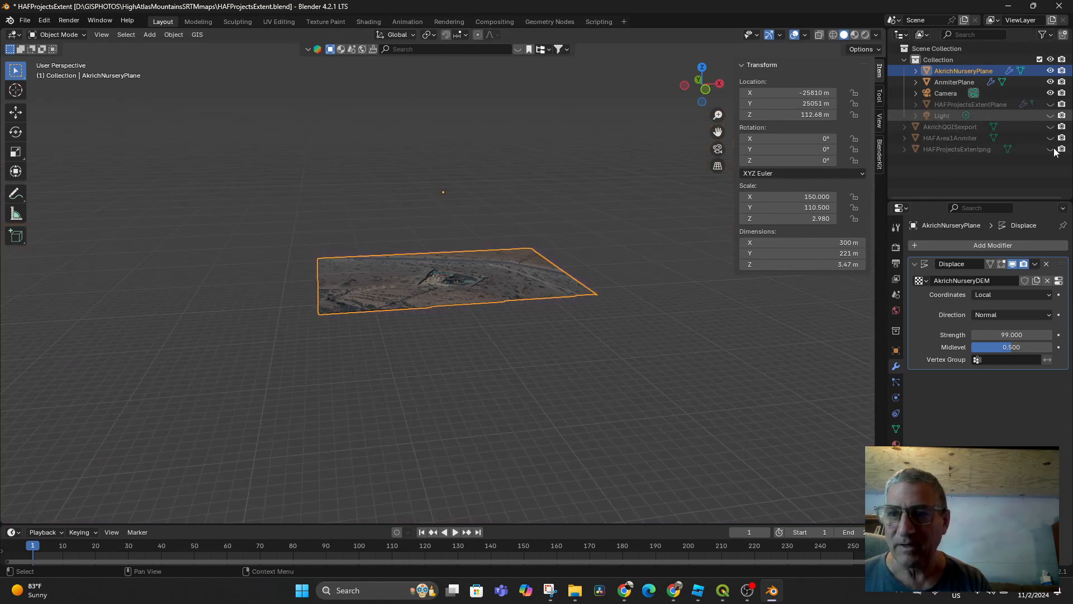
click(1050, 82)
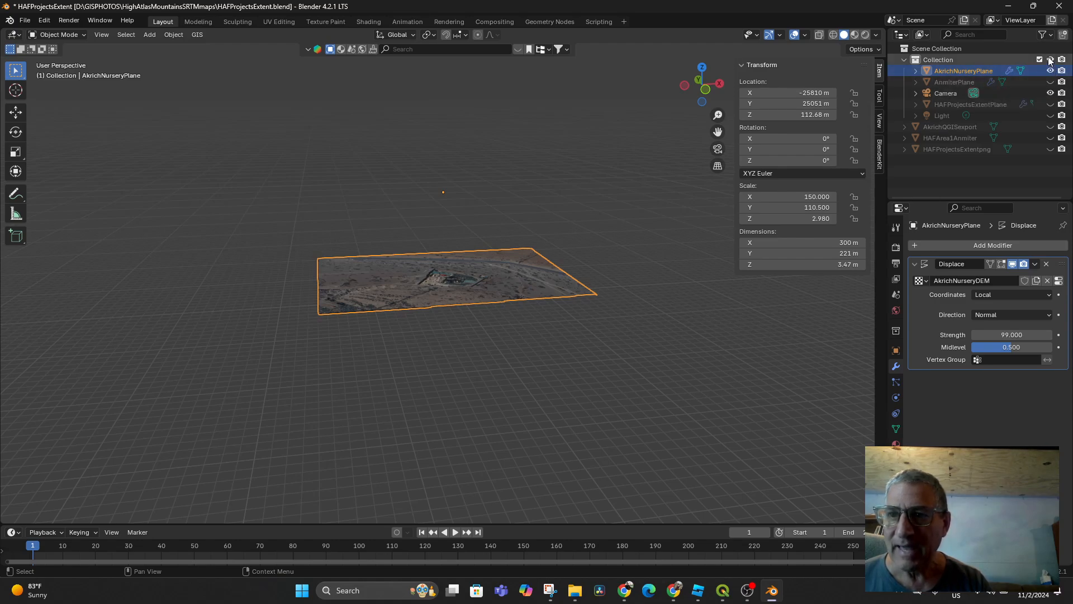
scroll(626, 293, up, 1)
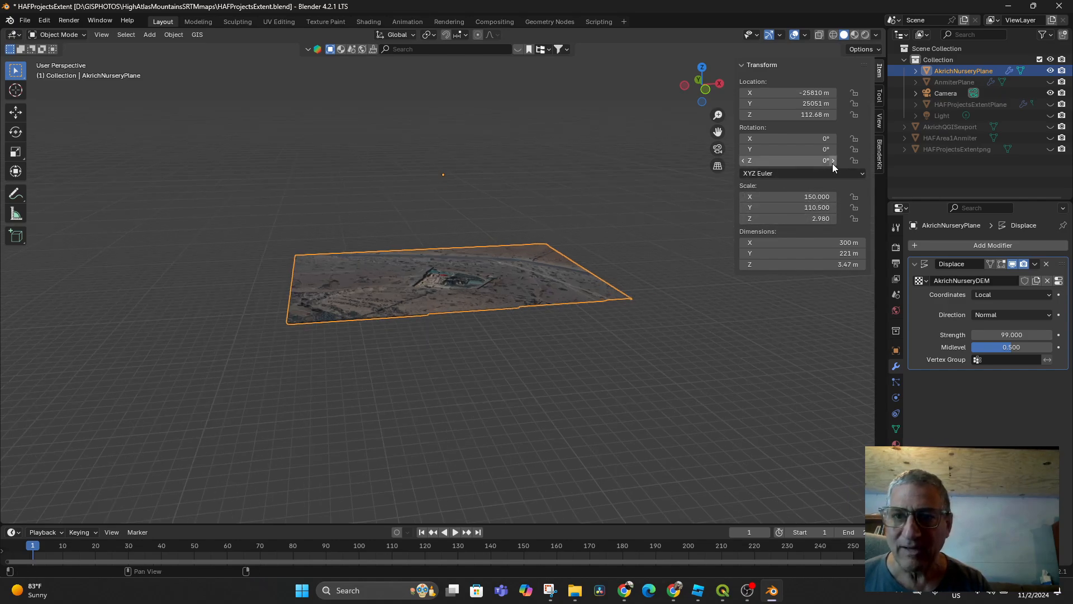
Step: Set AkrichNurseryPlane's Z location to 0 m
click(813, 114)
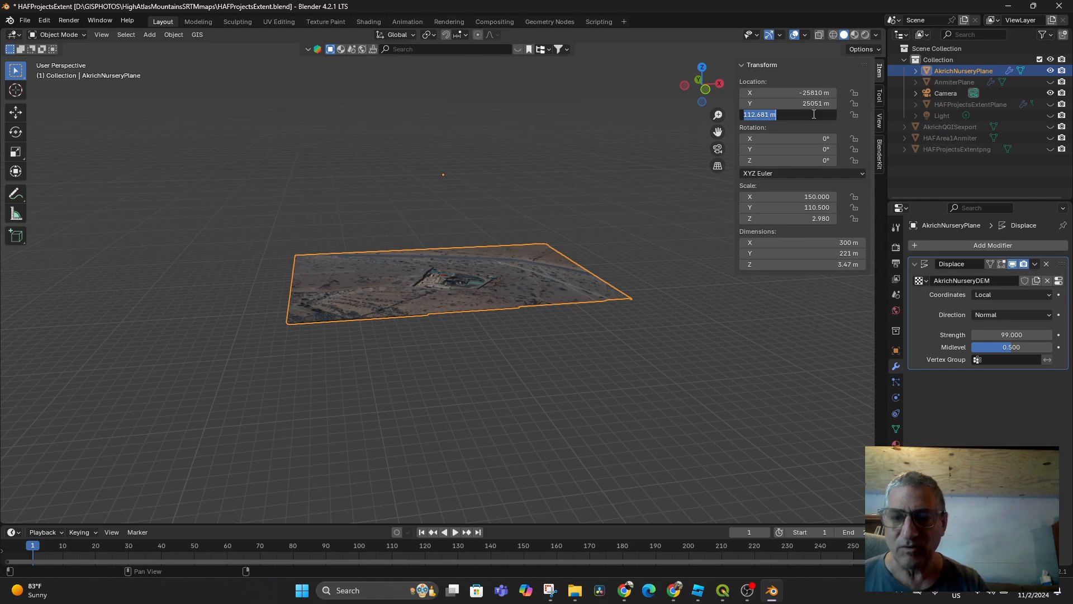
text(0)
key(Return)
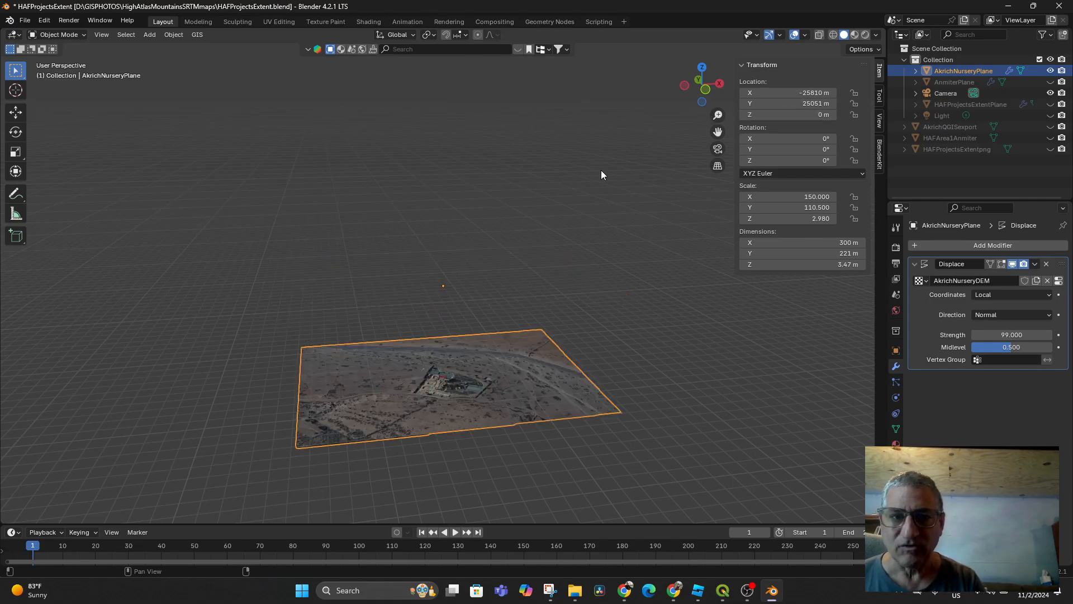
scroll(617, 277, up, 1)
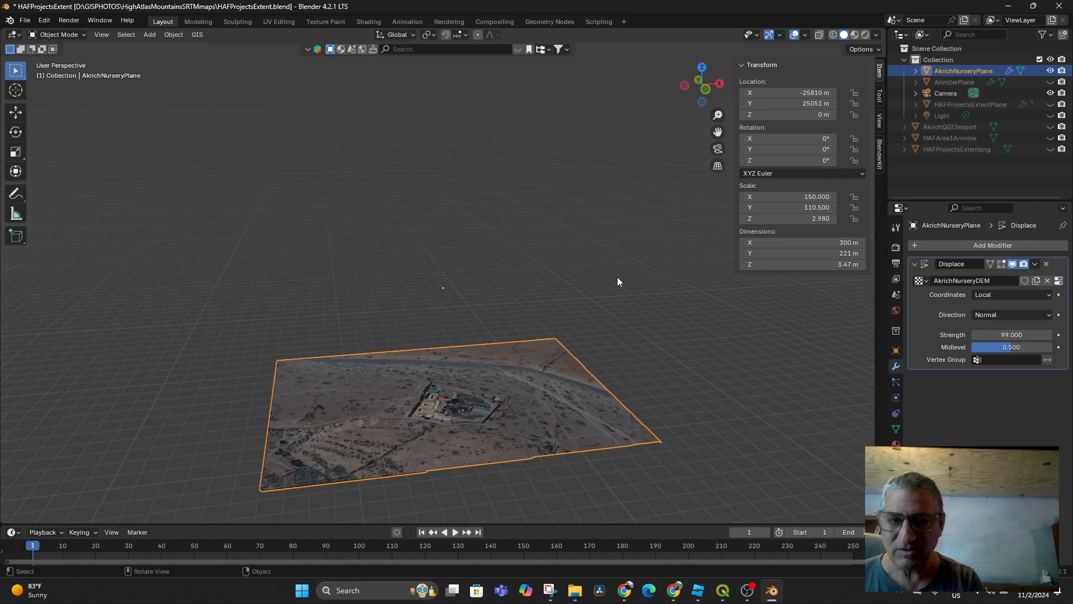
Step: Inspect AkrichNurseryPlane from directly above, both against the world origin and close up
key(KP_7)
scroll(617, 272, down, 10)
scroll(617, 273, down, 8)
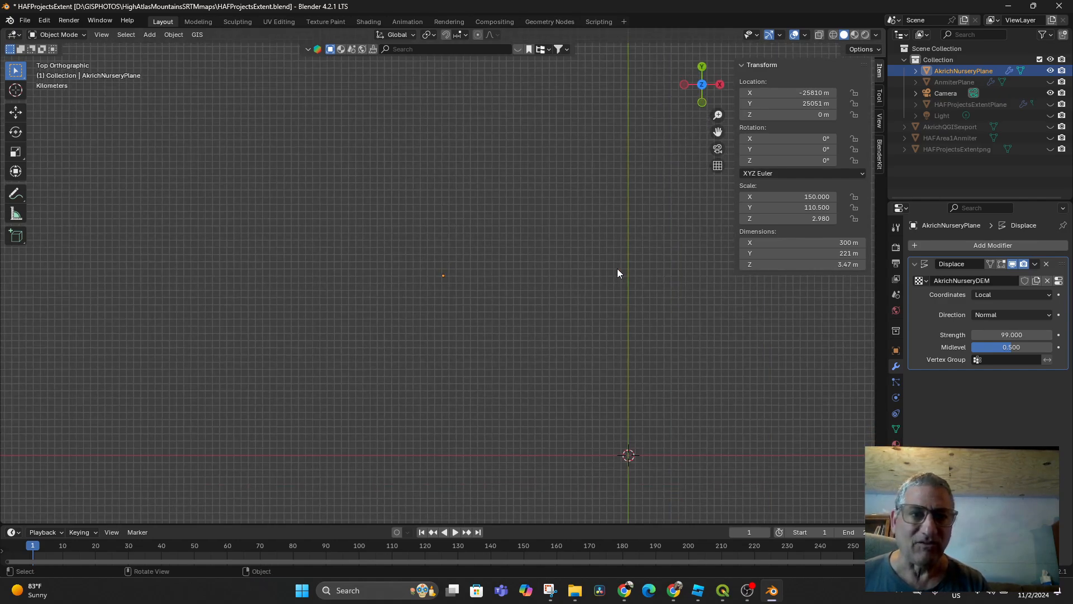
scroll(616, 272, up, 12)
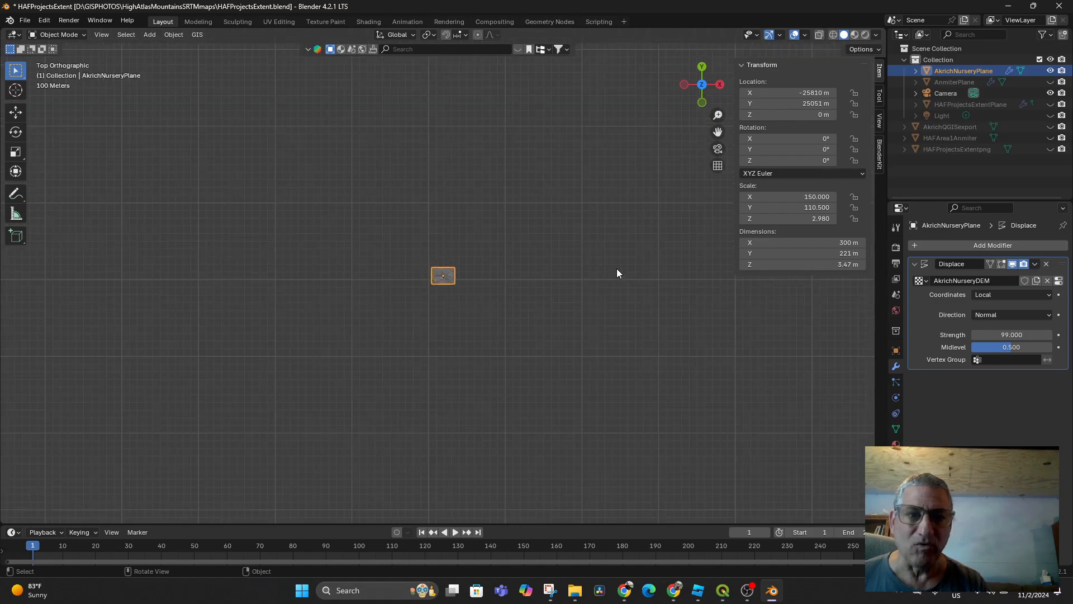
scroll(616, 271, down, 10)
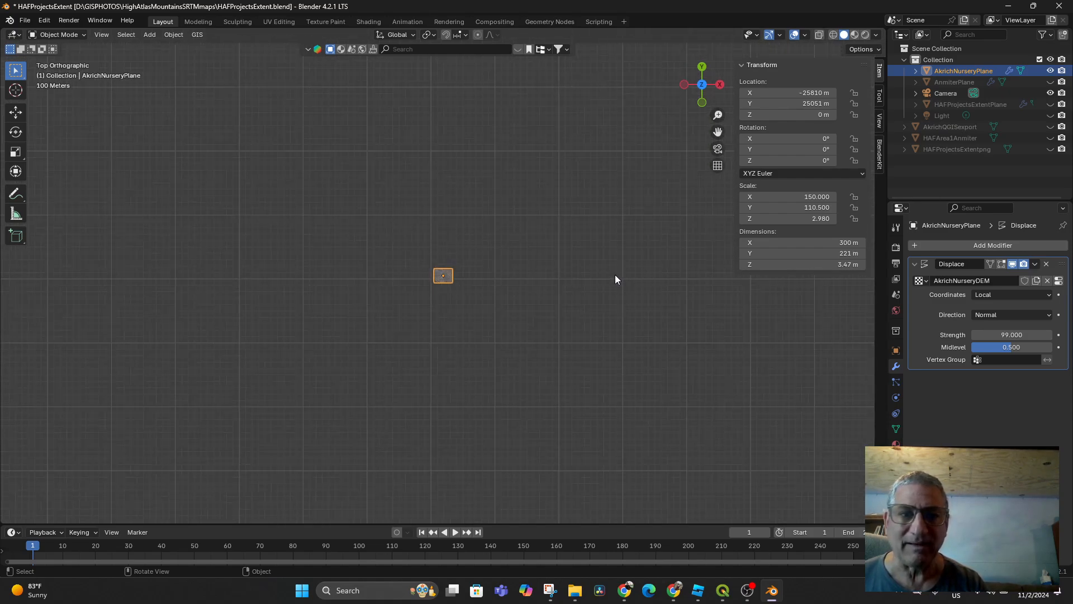
scroll(616, 275, up, 8)
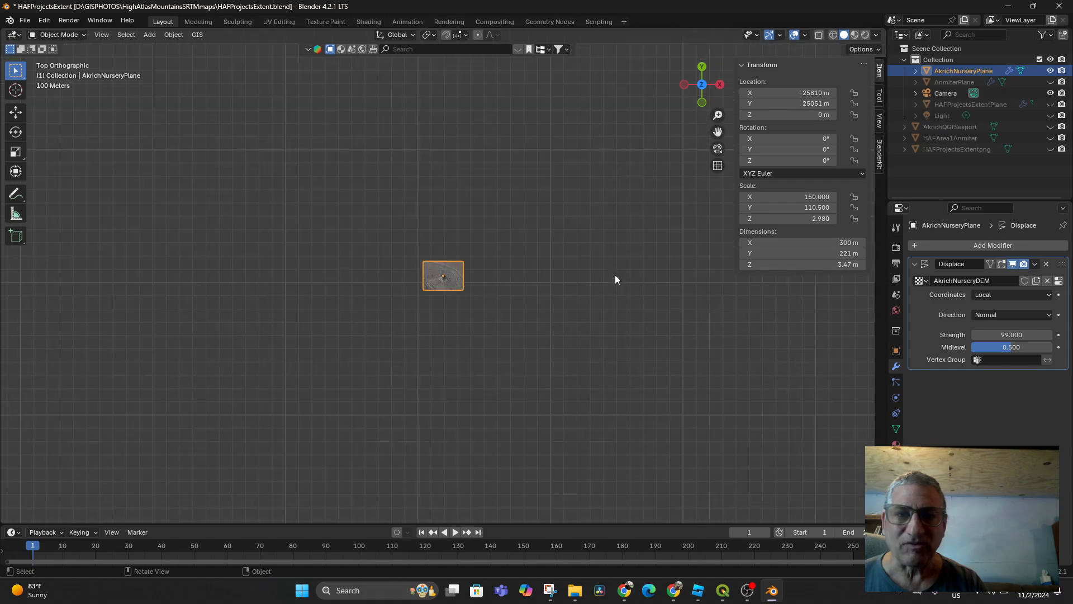
scroll(615, 275, down, 2)
scroll(615, 275, up, 6)
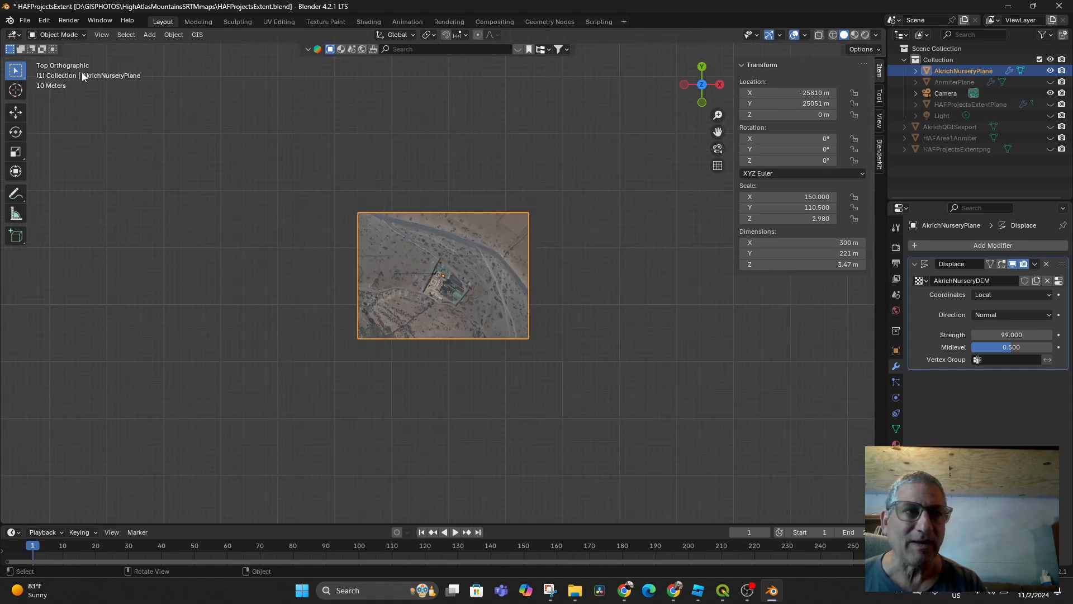
Step: Create a new empty scene and name it AkrichPlaneforRoblox
click(964, 21)
click(937, 45)
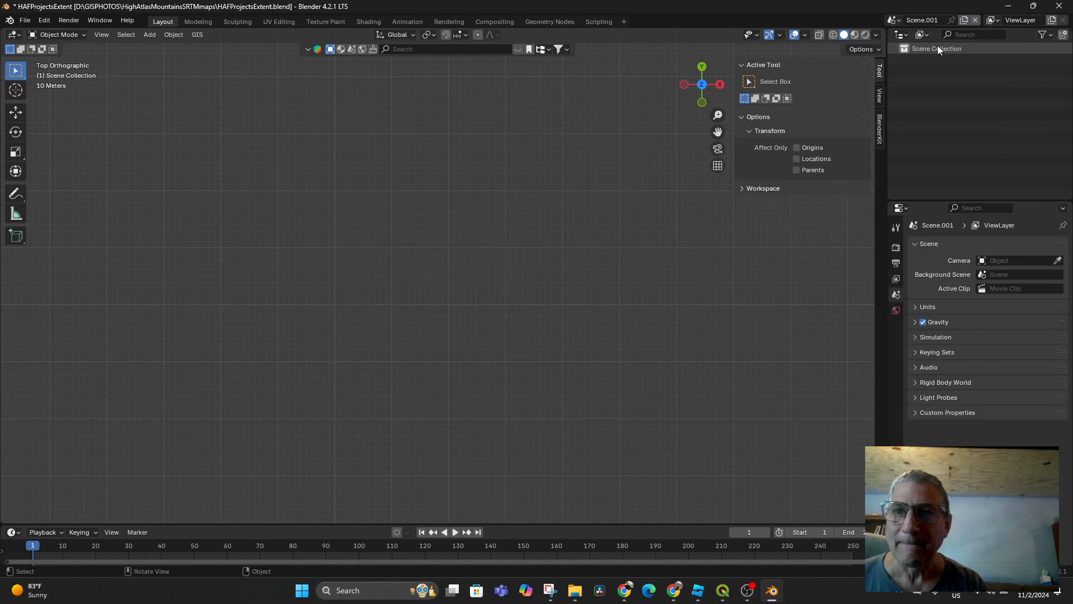
click(933, 20)
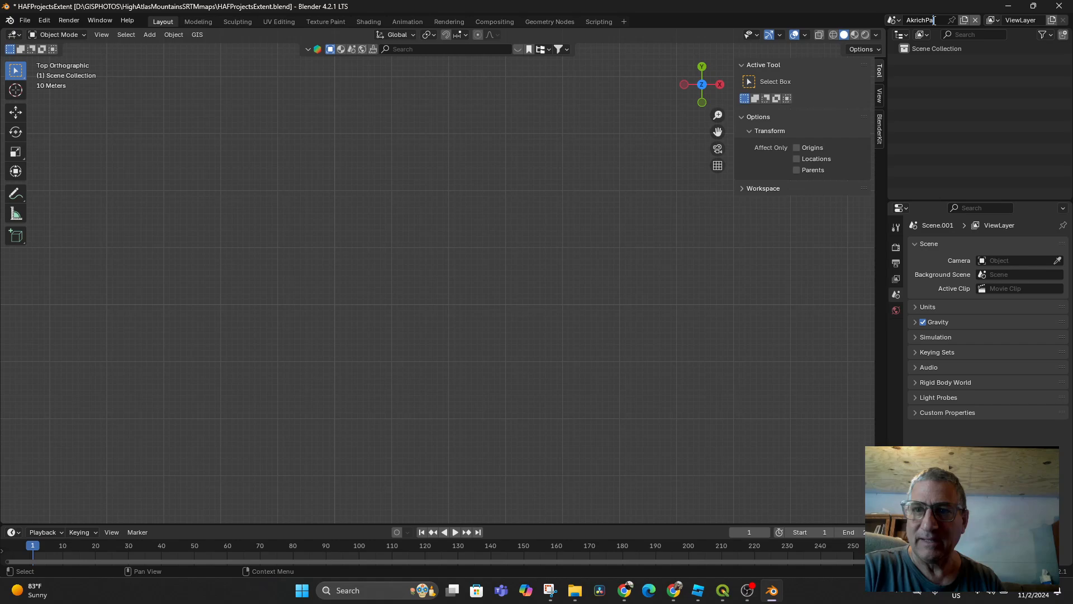
text(nefo)
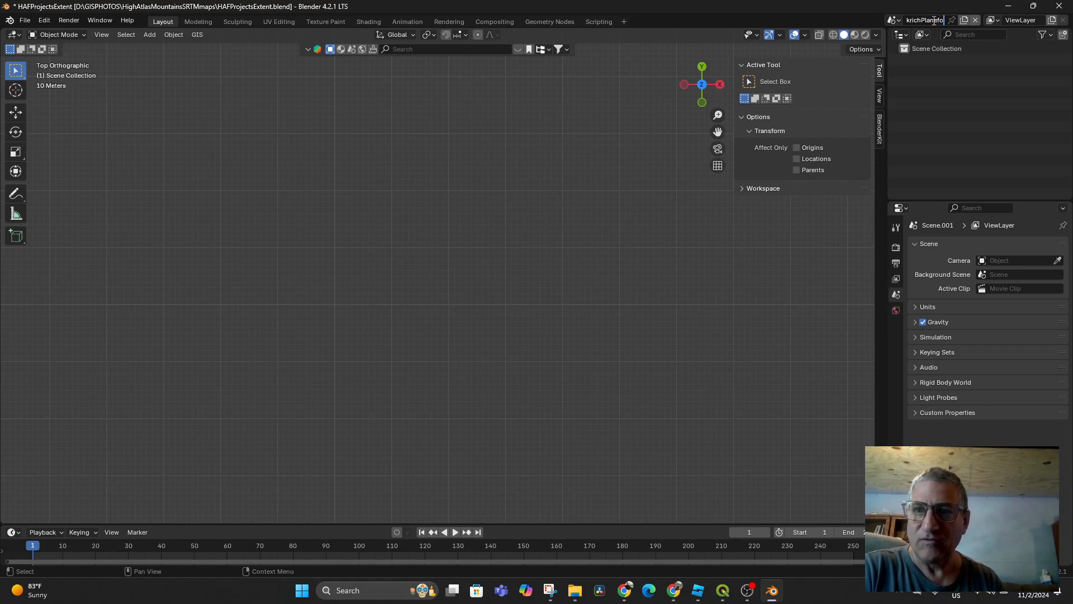
text(rRobl)
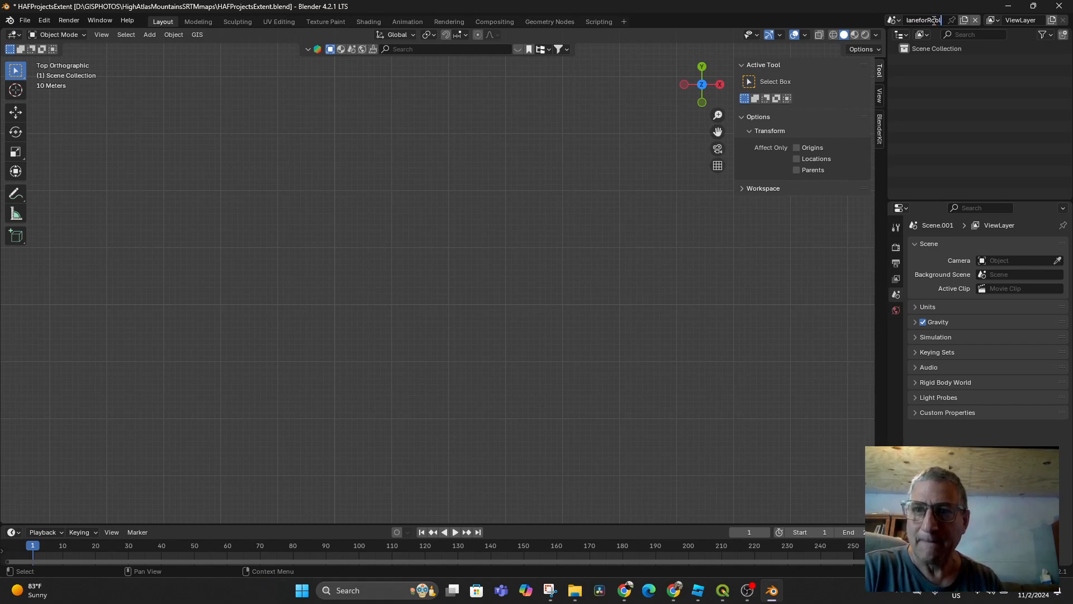
text(ox)
key(Return)
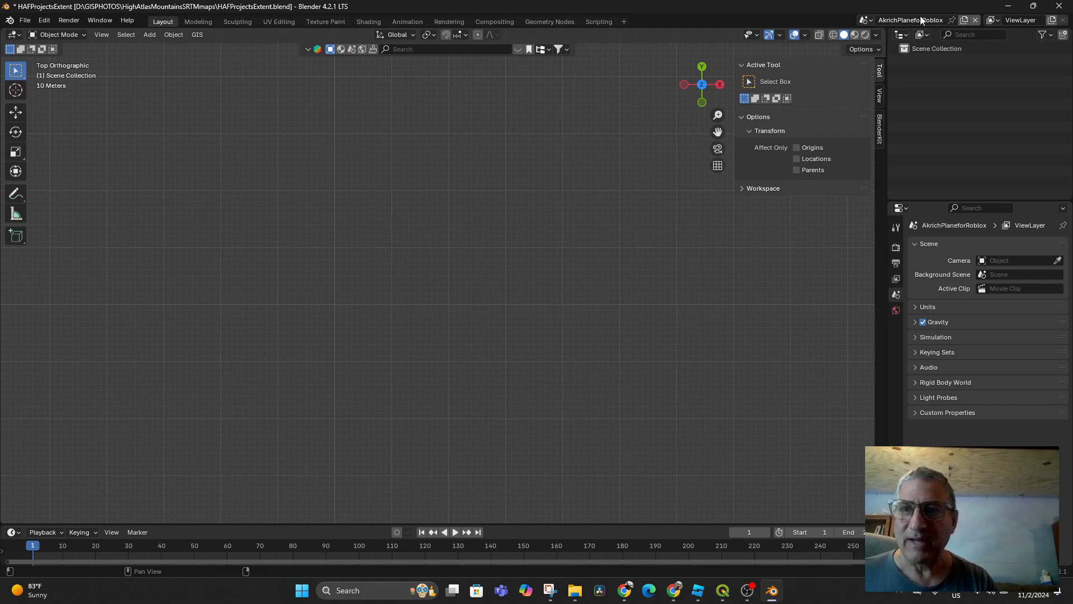
Step: Copy AkrichNurseryPlane from the original scene named Scene and paste it into the AkrichPlaneforRoblox scene
click(865, 21)
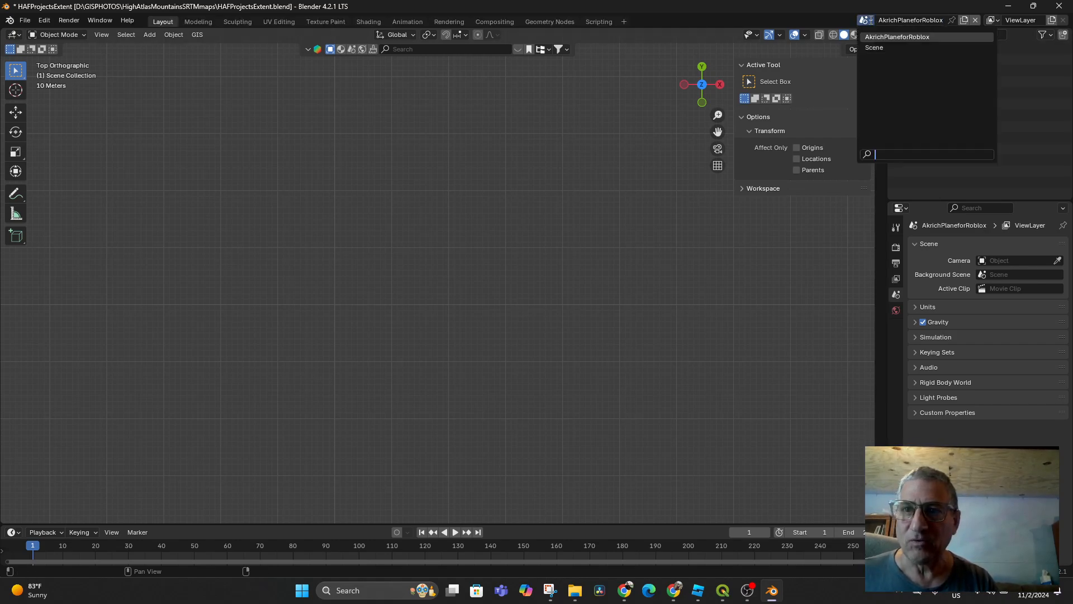
click(881, 47)
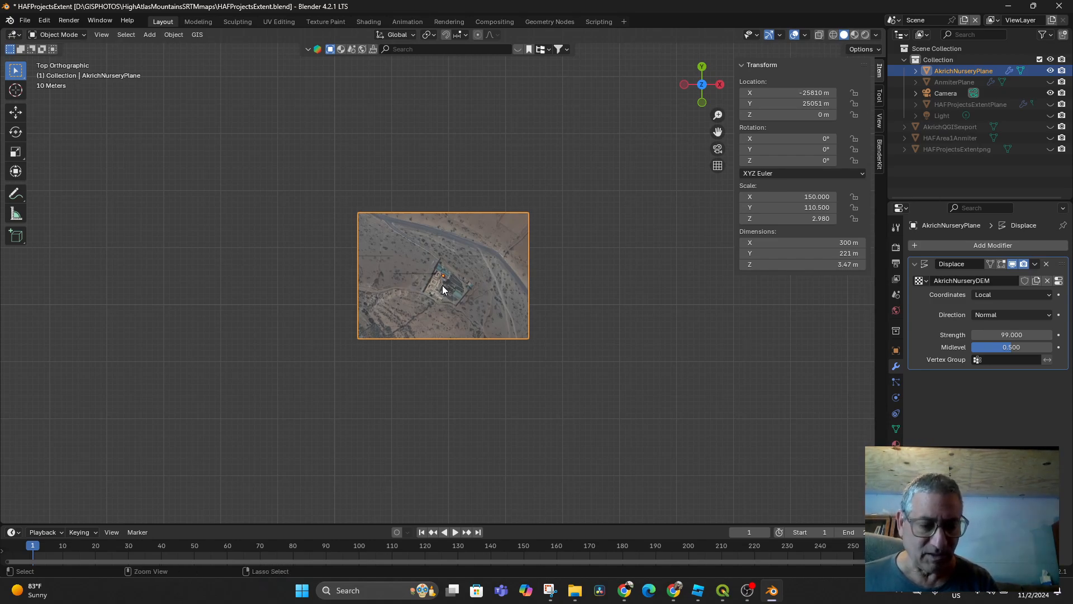
key(ctrl+c)
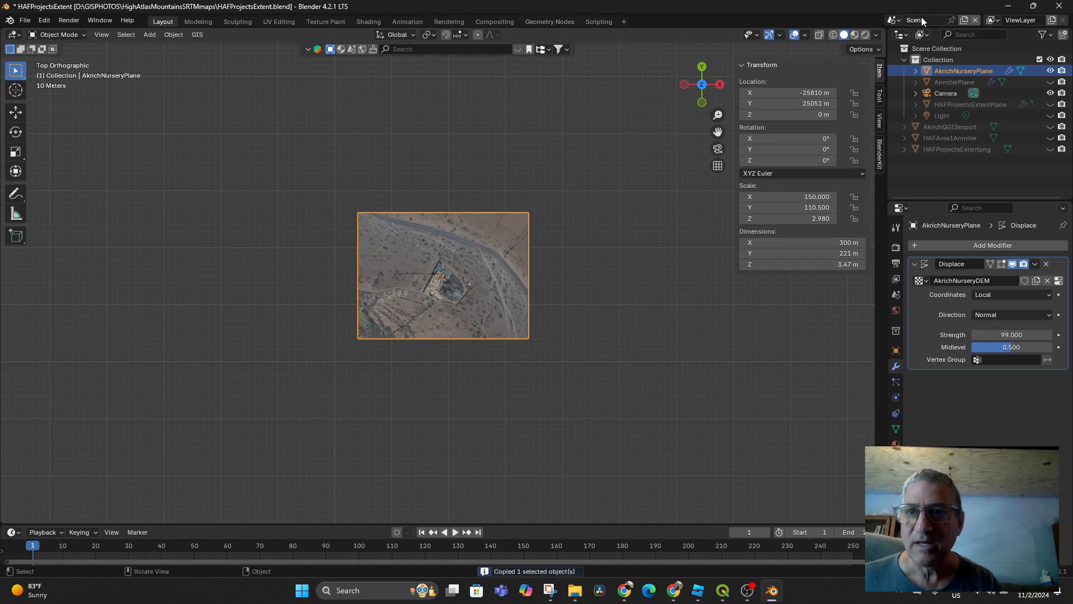
click(894, 20)
click(903, 37)
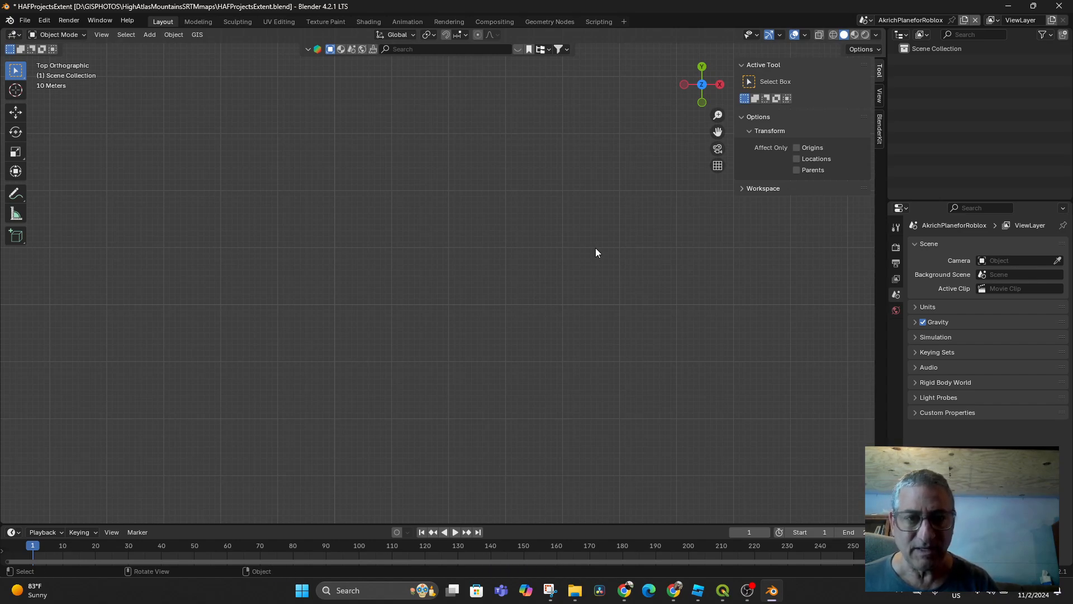
scroll(482, 307, down, 10)
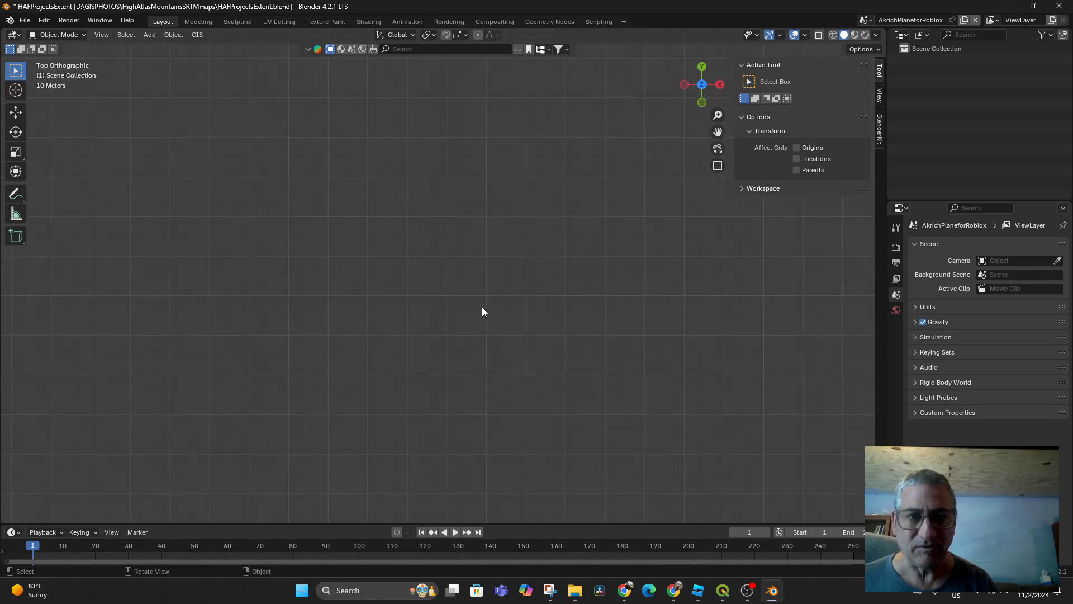
right_click(471, 274)
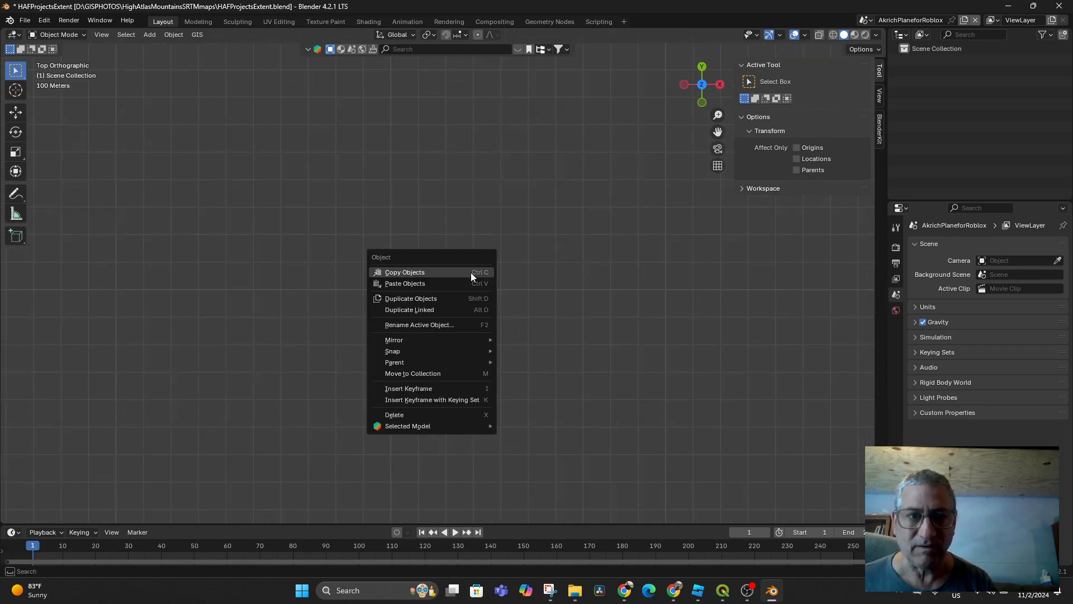
click(427, 283)
scroll(527, 337, up, 6)
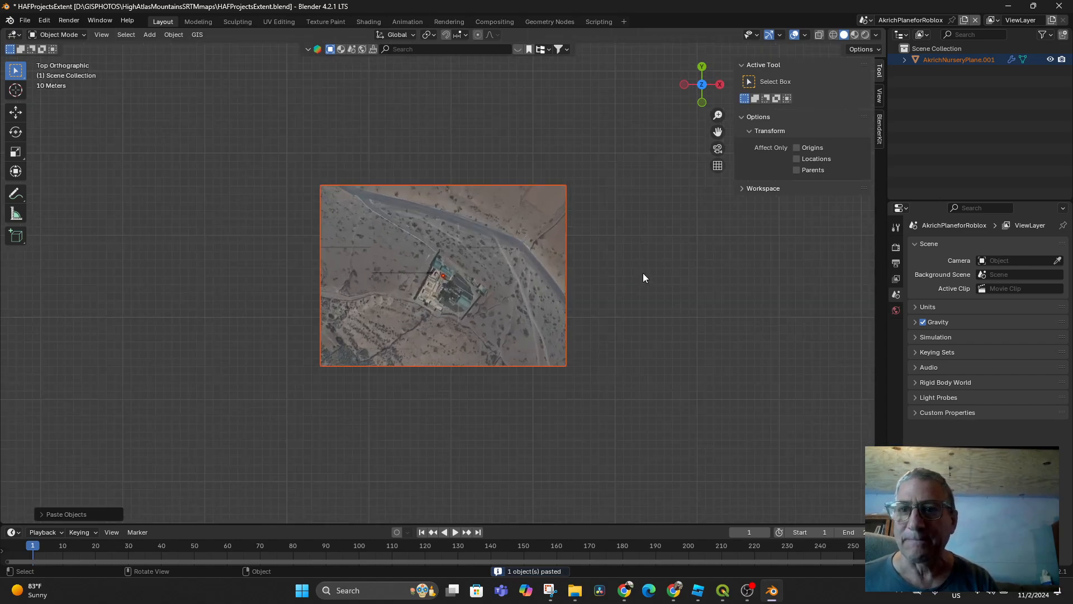
Step: Set the pasted nursery plane's origin with Origin to Geometry and make the plane the active object
middle_drag(643, 273, 503, 340)
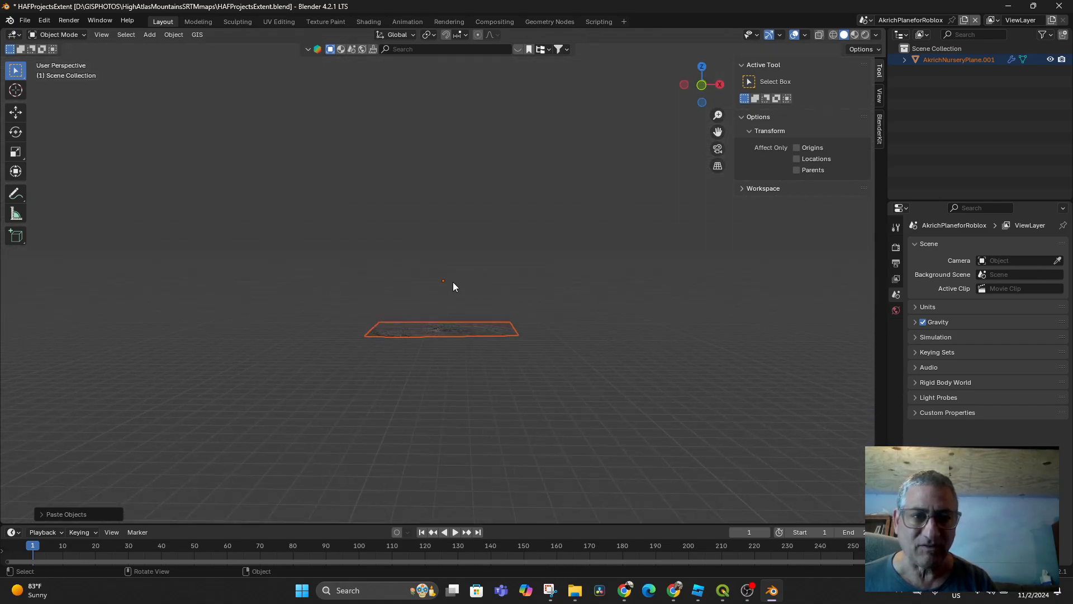
click(174, 35)
mouse_move(190, 58)
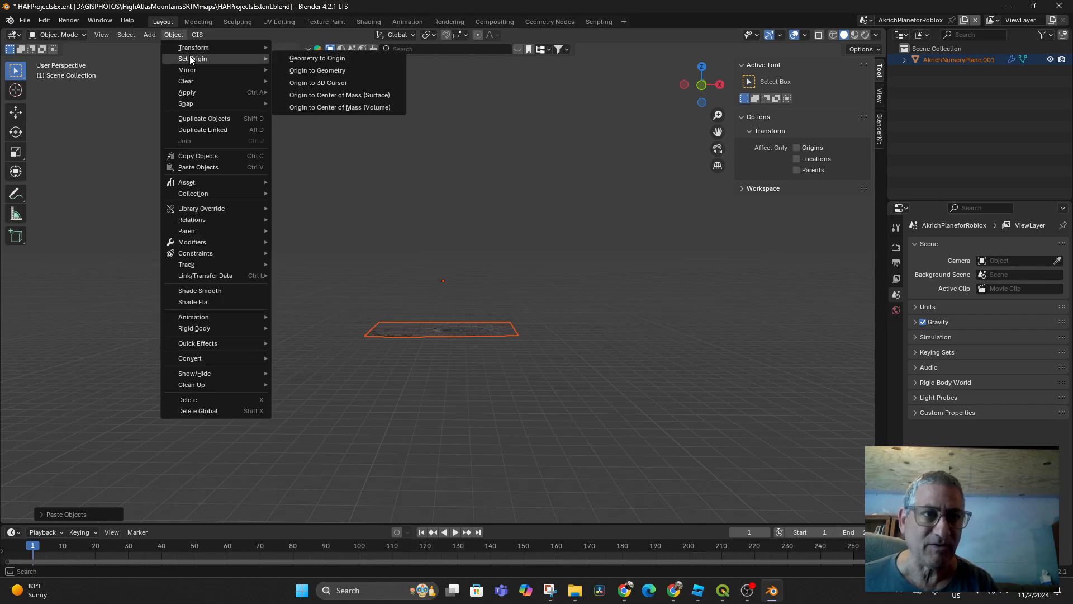
click(309, 71)
click(456, 336)
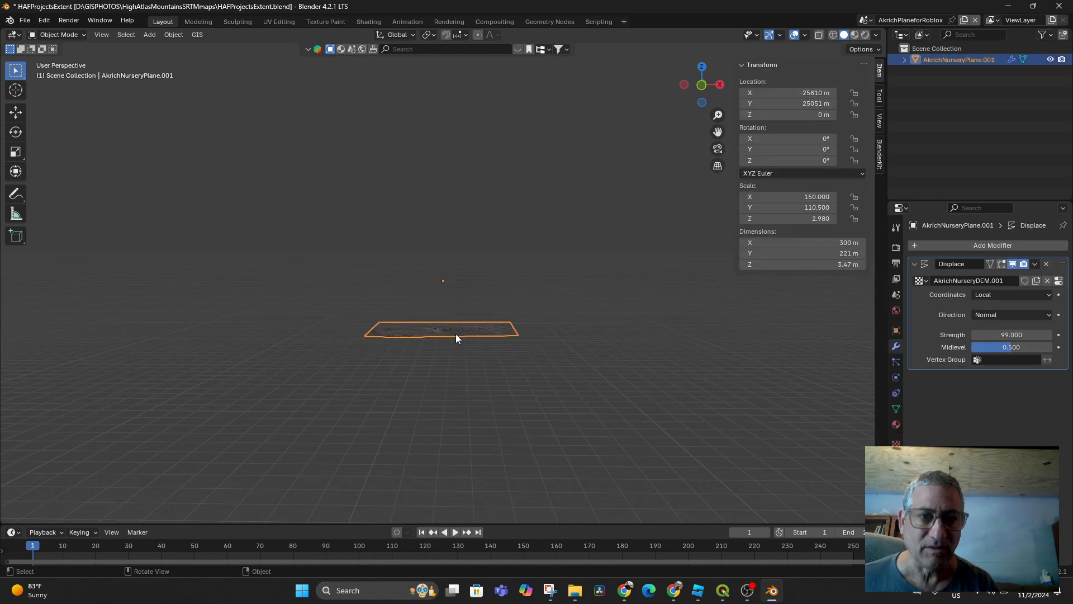
Step: Try to bring the pasted nursery plane to its origin with Geometry to Origin
click(169, 34)
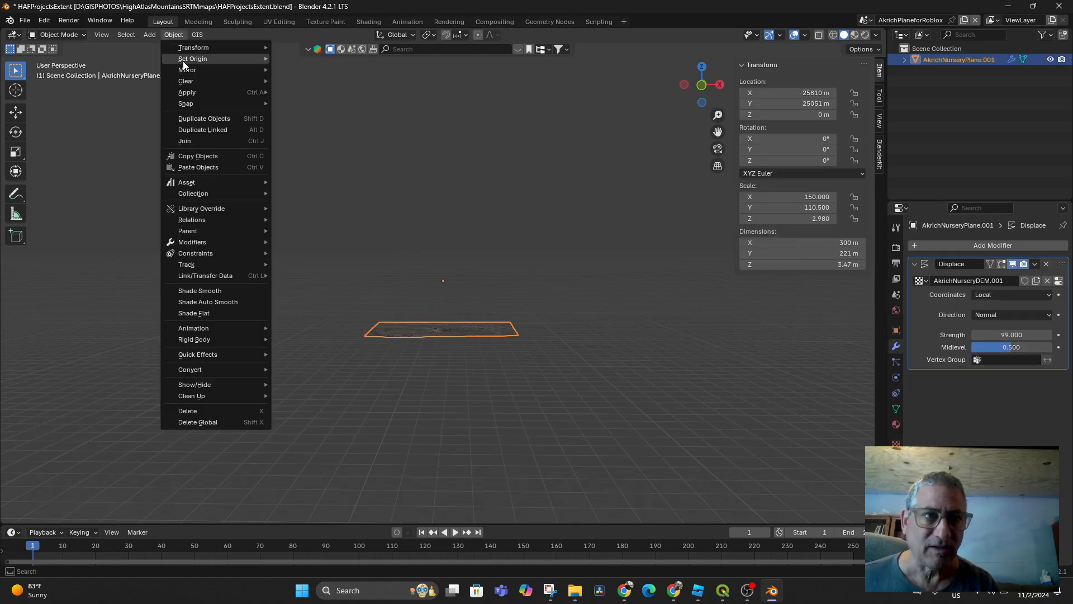
mouse_move(183, 62)
click(309, 59)
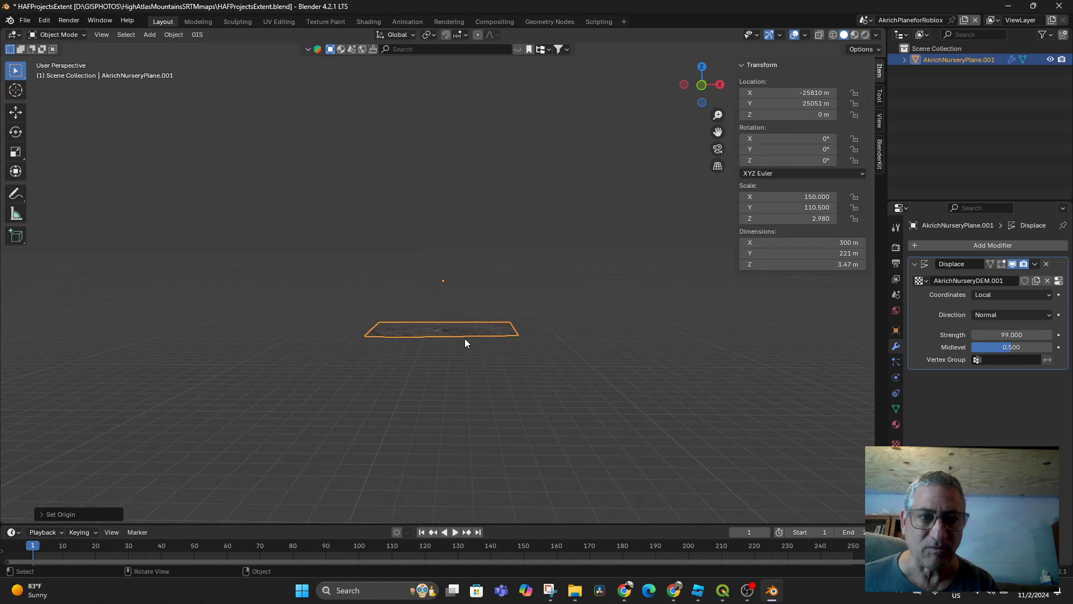
Step: Apply all transforms to the pasted nursery plane while it is still at its georeferenced location
middle_drag(464, 337, 457, 378)
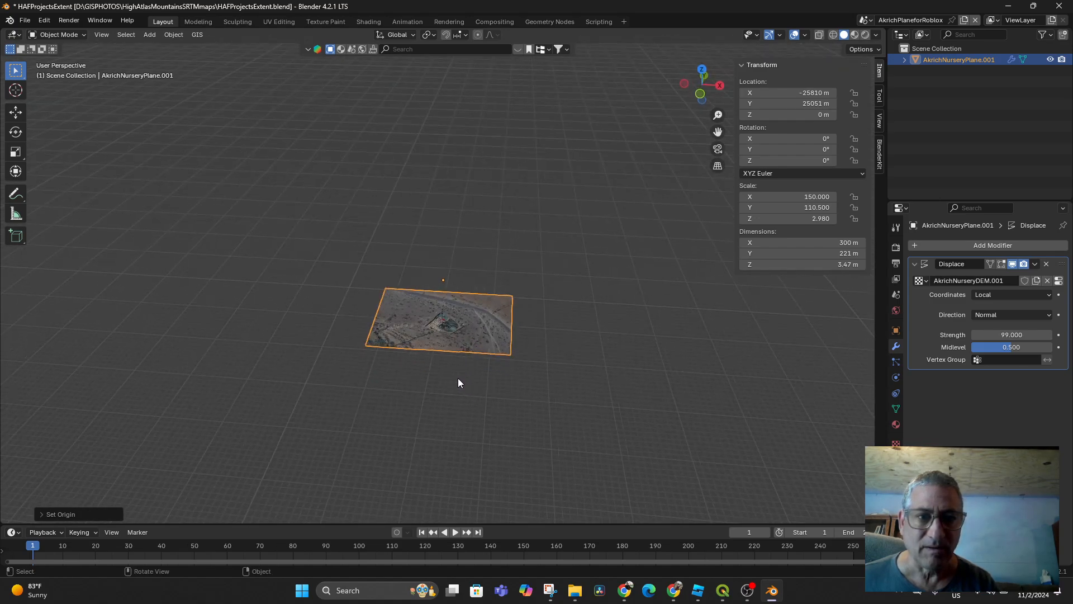
scroll(461, 360, down, 8)
scroll(458, 367, up, 14)
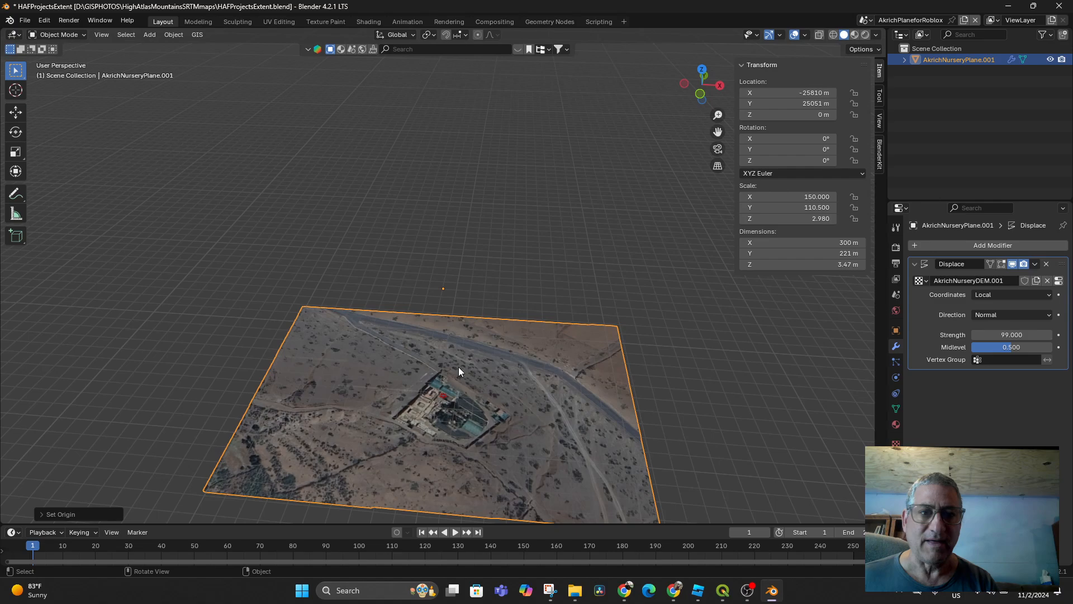
scroll(458, 366, down, 3)
key(ctrl+a)
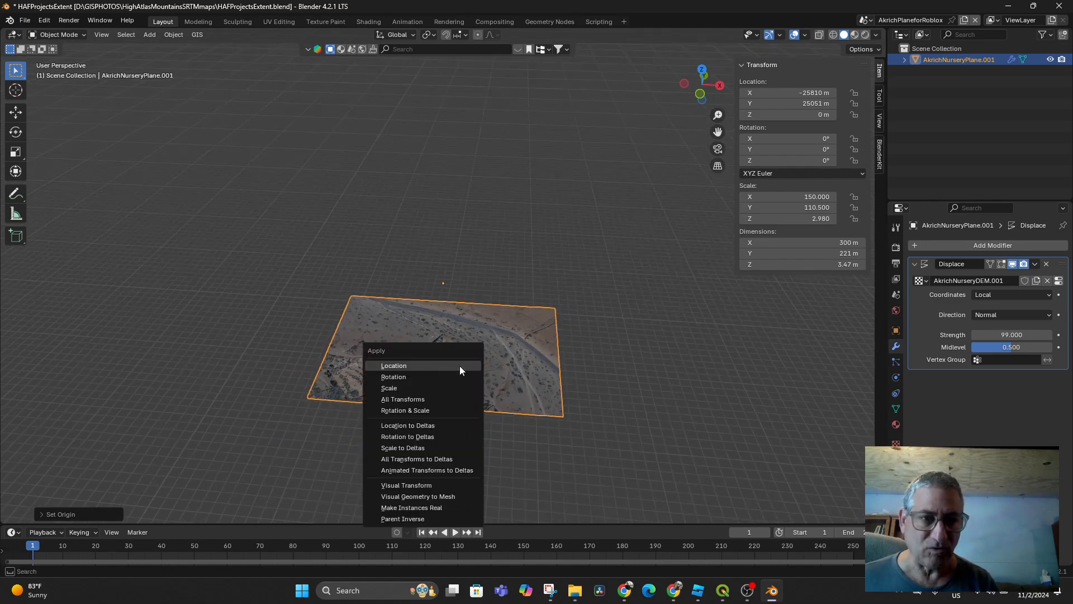
click(434, 402)
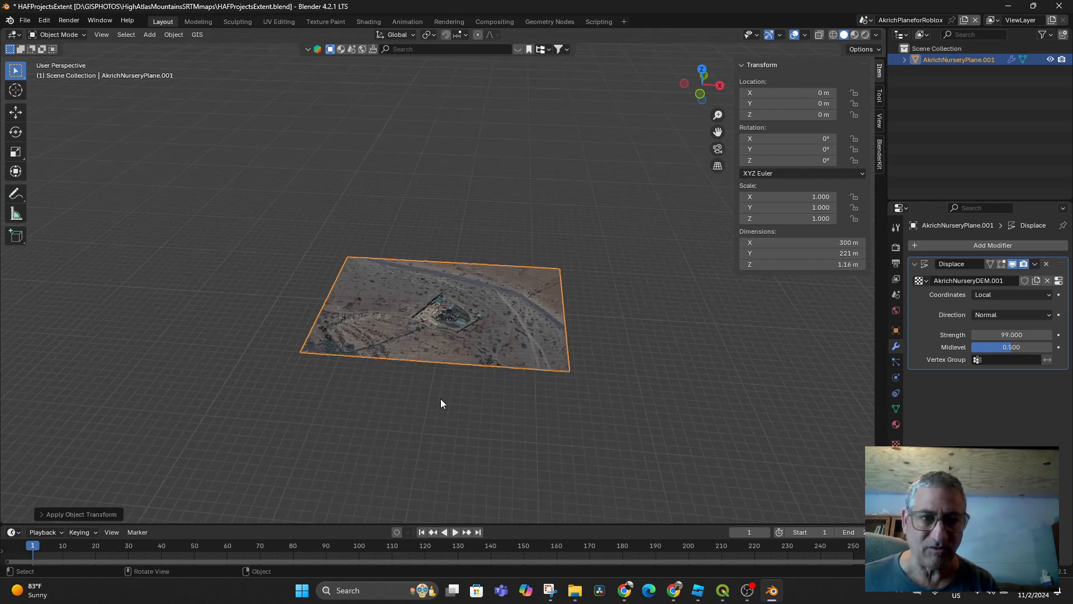
Step: In top view, move the nursery plane freehand to the world origin, about 25916 m along X and -24981 m along Y
middle_drag(440, 399, 478, 359)
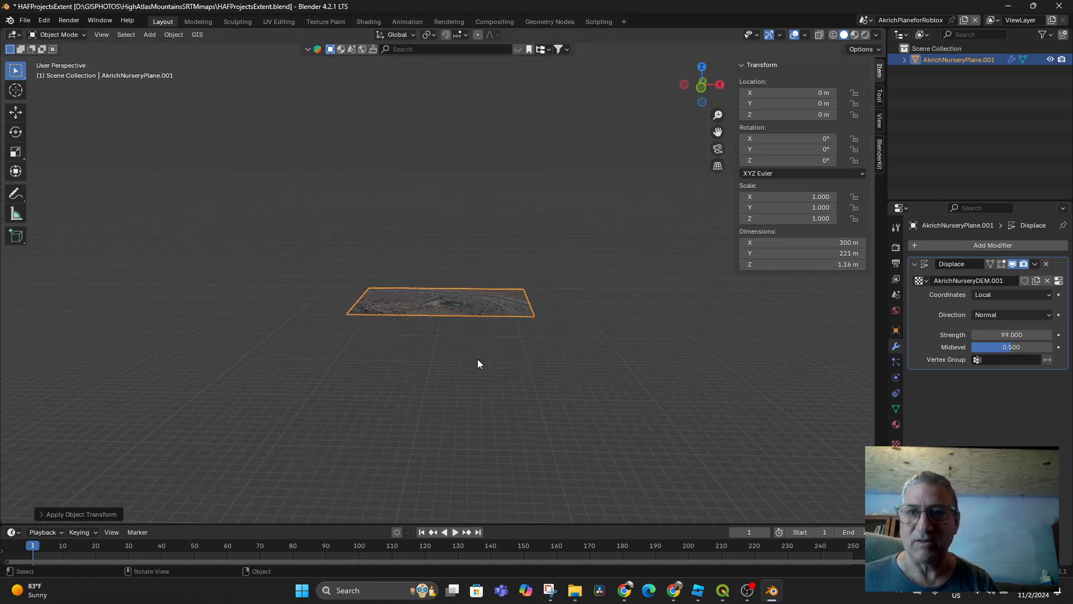
key(KP_7)
scroll(476, 358, down, 10)
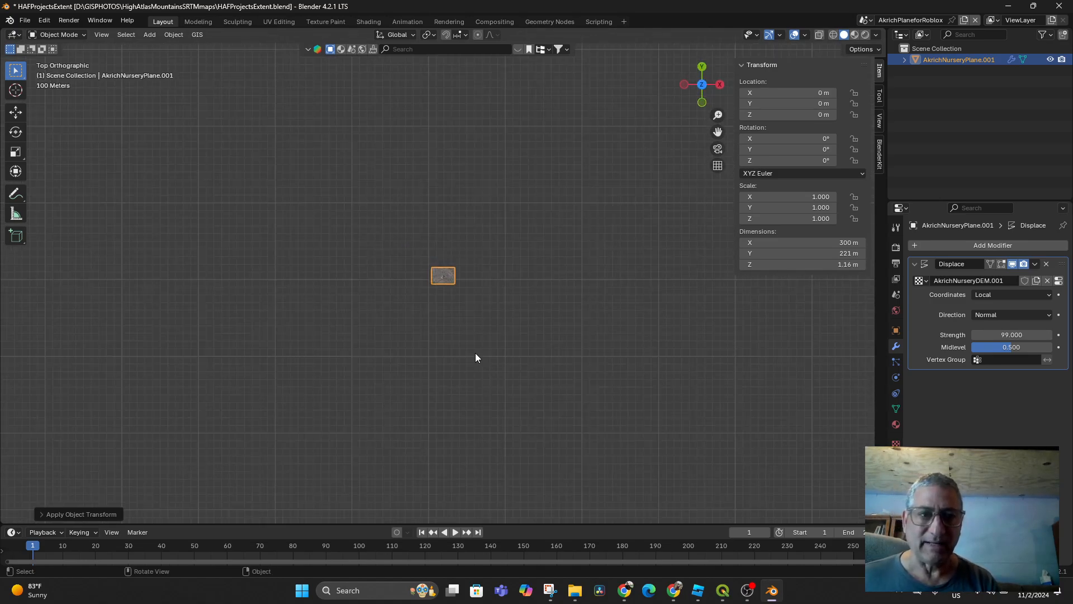
scroll(476, 357, up, 6)
scroll(476, 358, up, 3)
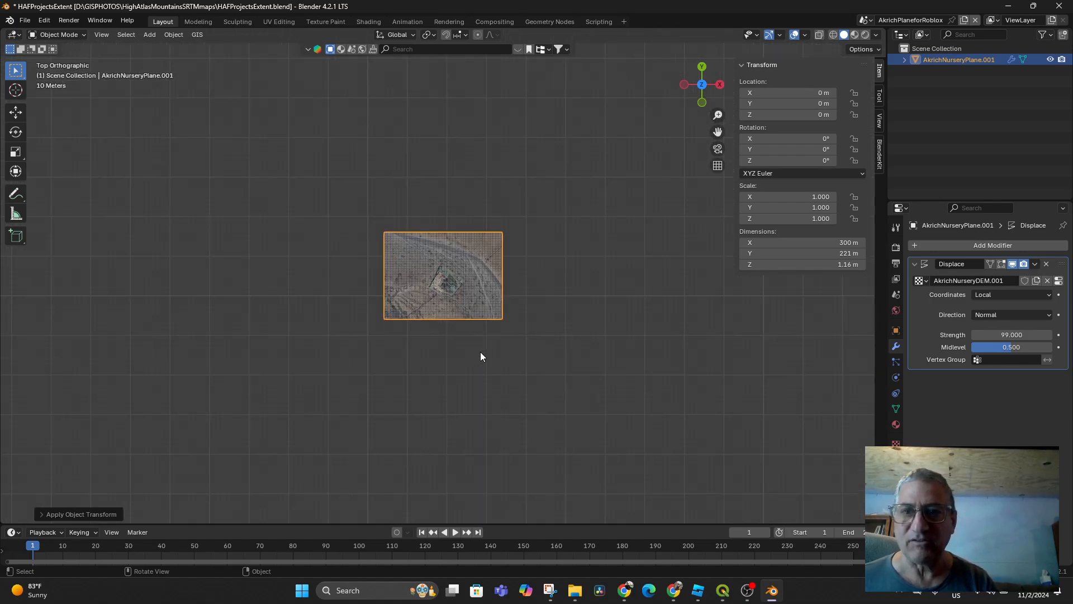
scroll(561, 299, down, 15)
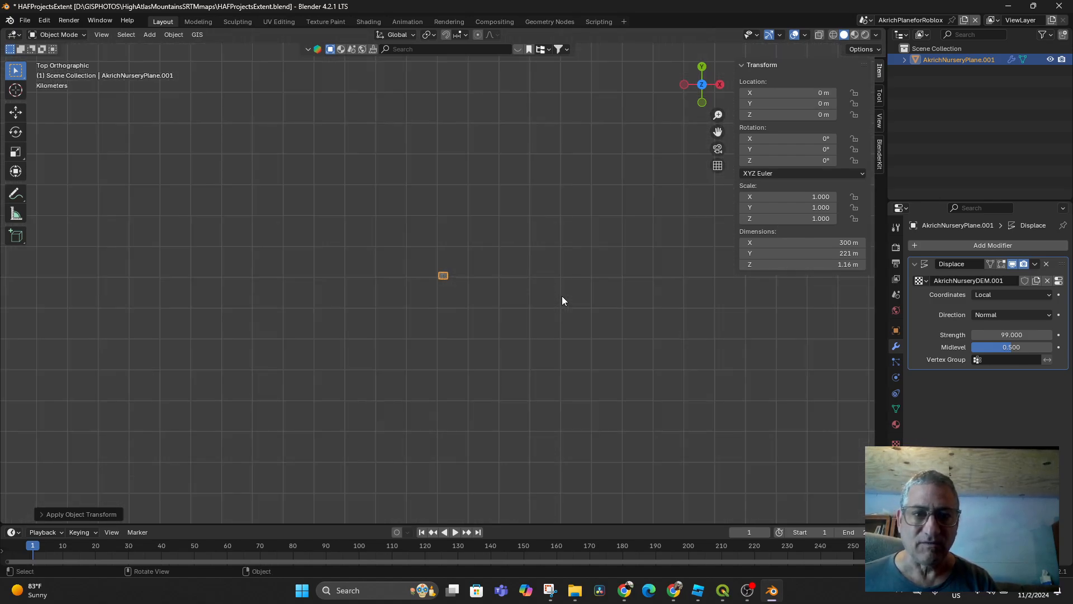
scroll(556, 310, up, 2)
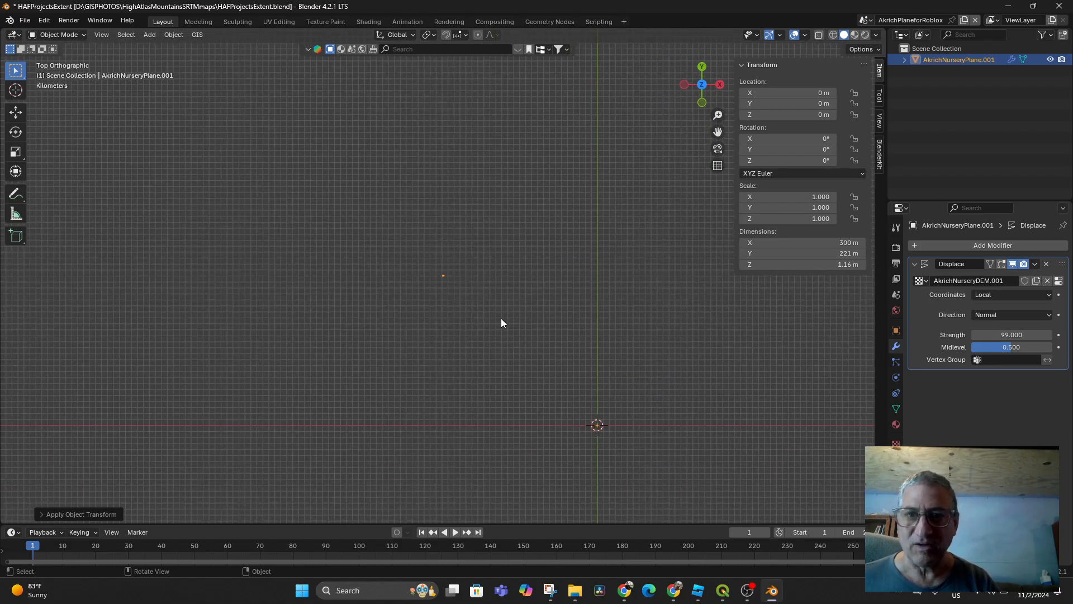
key(g)
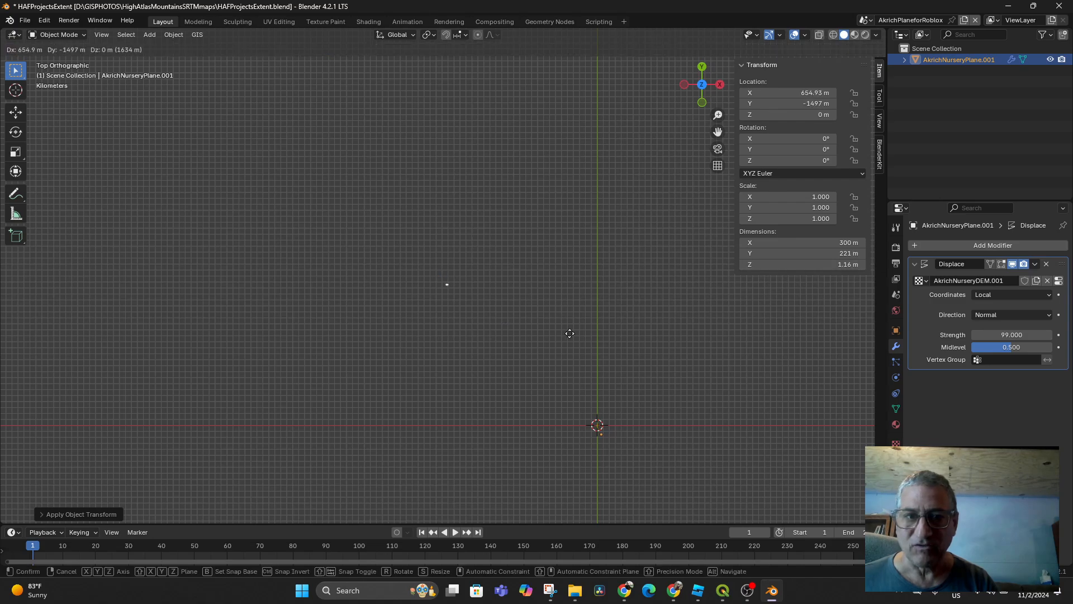
click(714, 461)
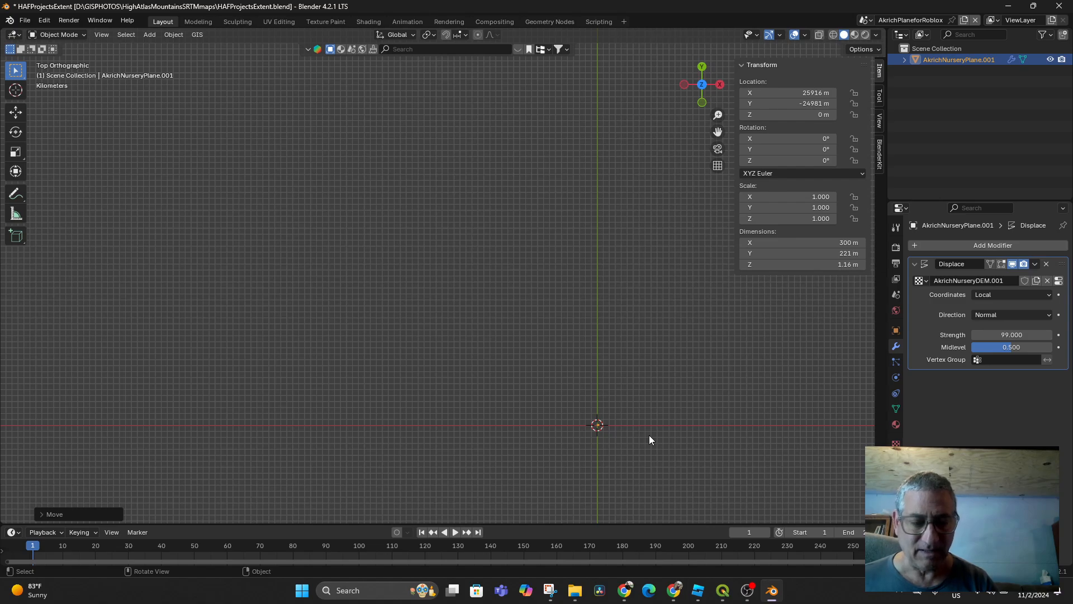
Step: Undo both the freehand move and the applied transforms on the nursery plane
key(ctrl+z)
key(ctrl+z)
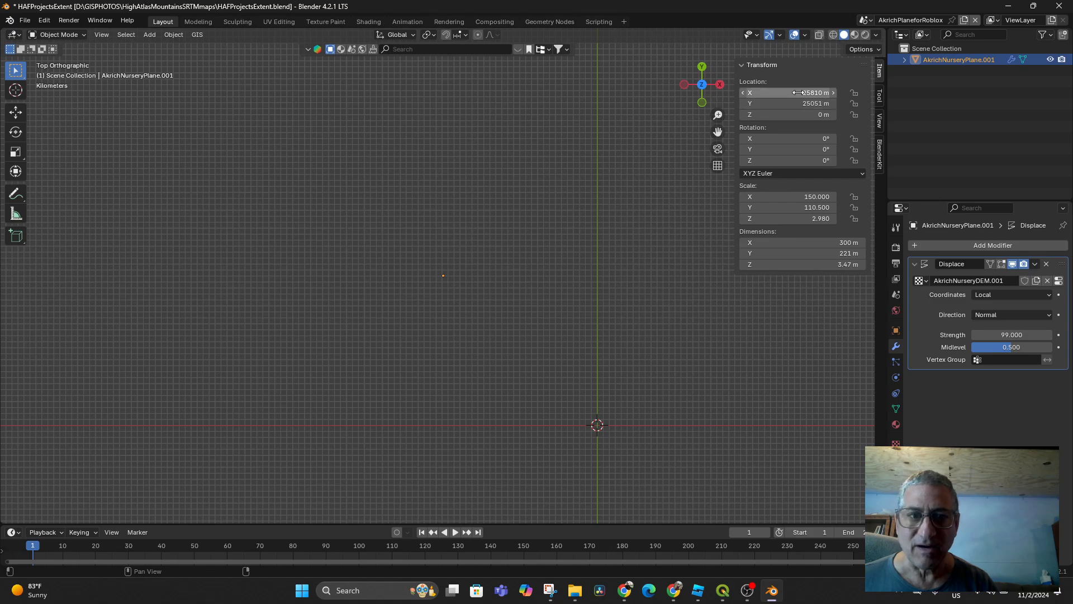
key(KP_Decimal)
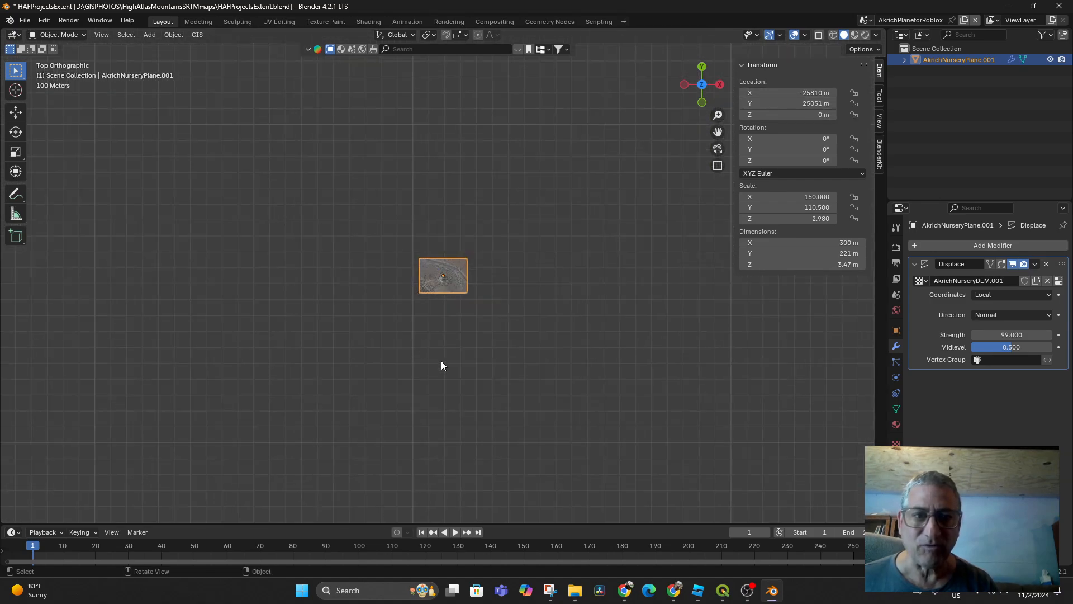
middle_drag(441, 360, 447, 261)
Step: Set the pasted nursery plane's X and Y location to 0 m
click(792, 93)
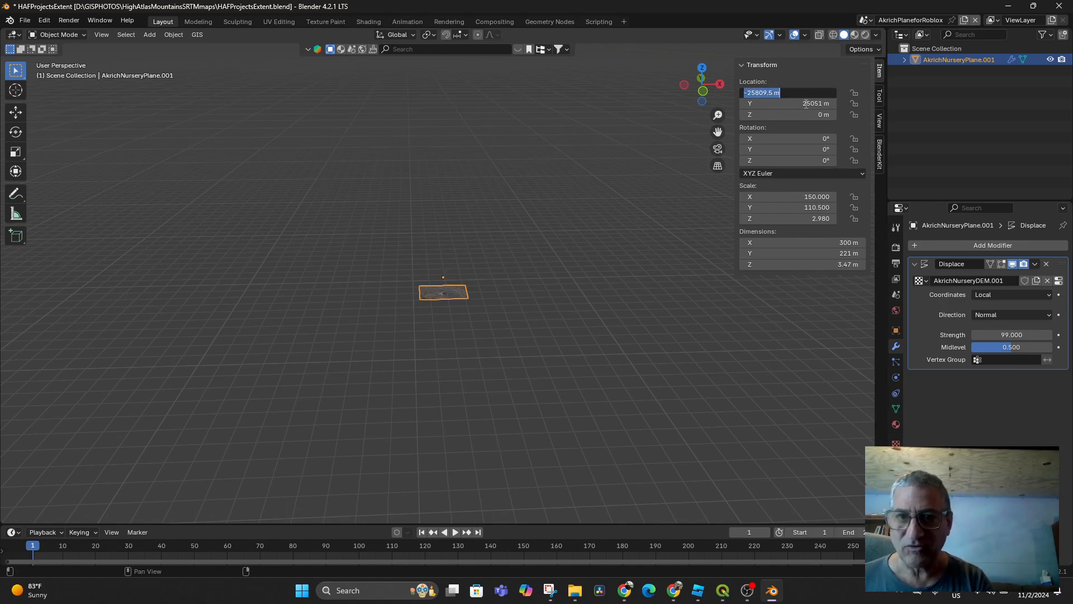
text(0)
key(Return)
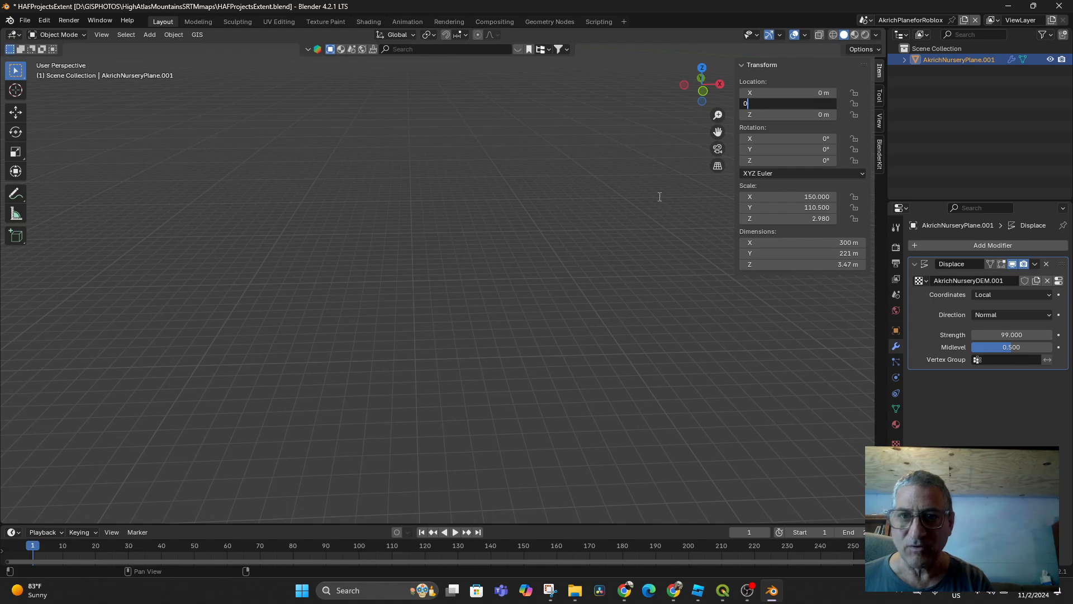
key(Return)
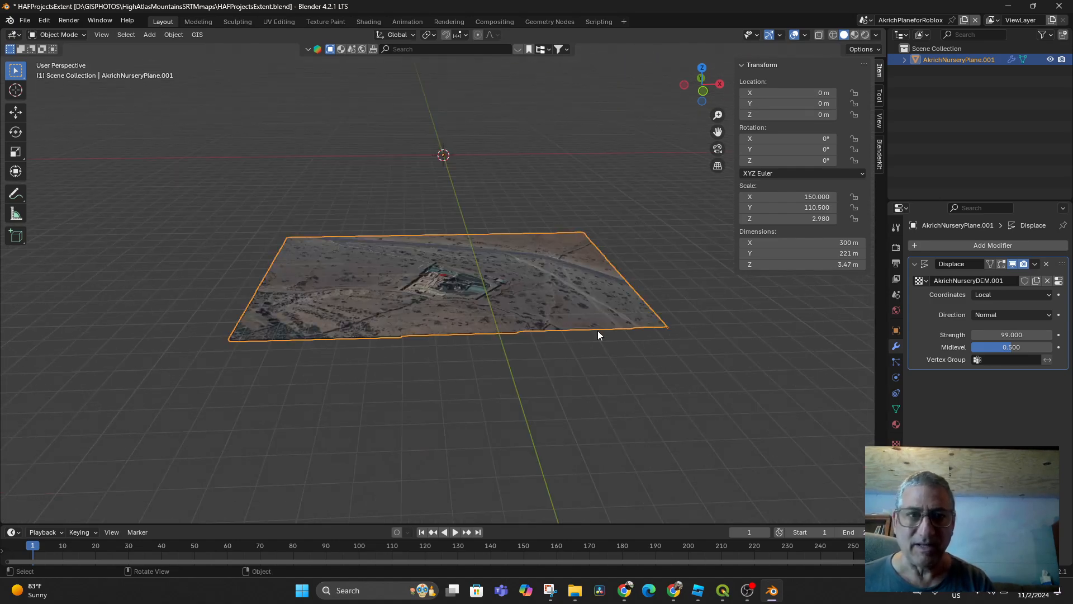
Step: Apply all transforms to the nursery plane at the world origin
middle_drag(598, 334, 571, 372)
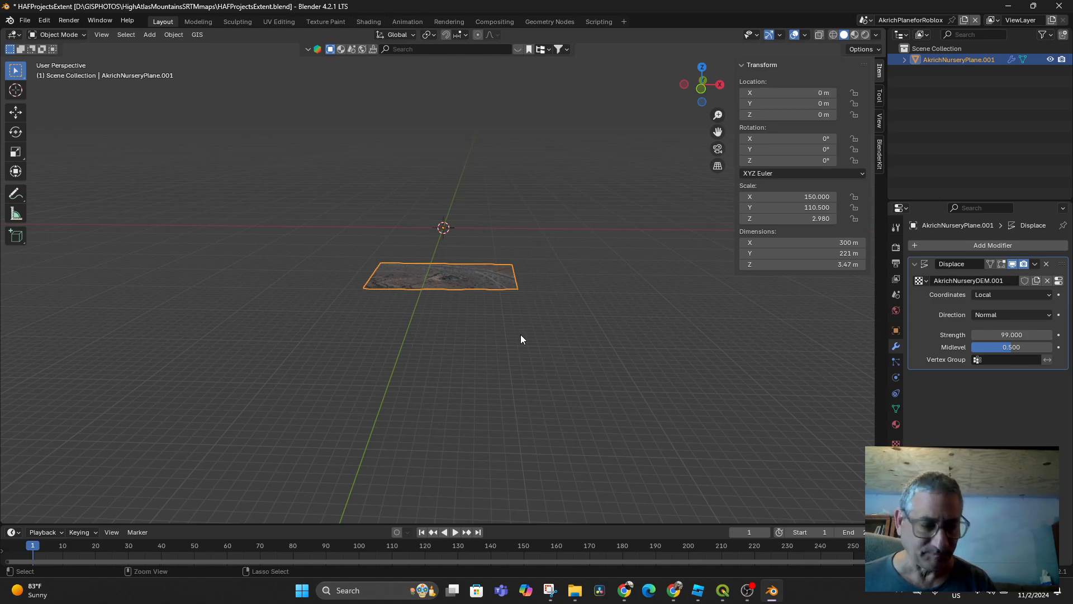
key(ctrl+a)
click(515, 334)
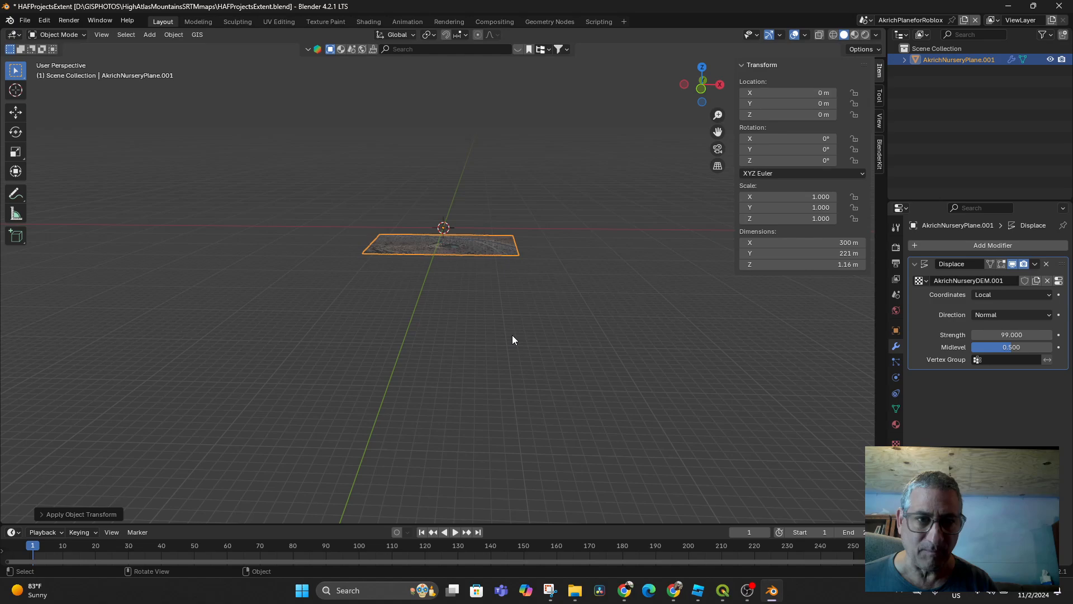
Step: Set the nursery plane's origin to its geometry and apply all transforms
mouse_move(428, 293)
middle_down()
mouse_move(425, 280)
mouse_move(445, 271)
mouse_move(438, 304)
middle_up()
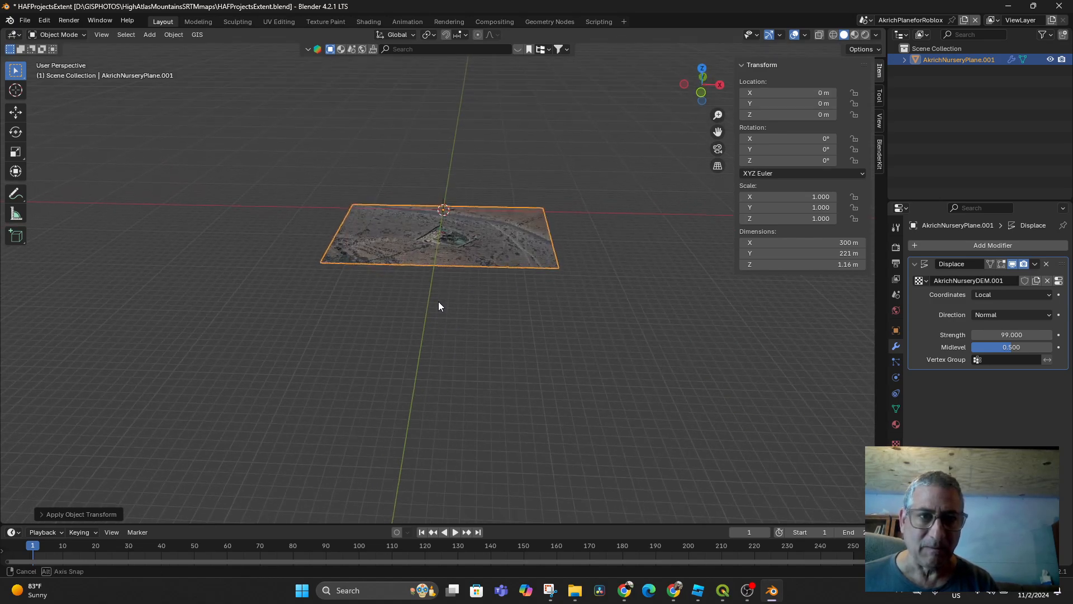
click(167, 35)
mouse_move(184, 59)
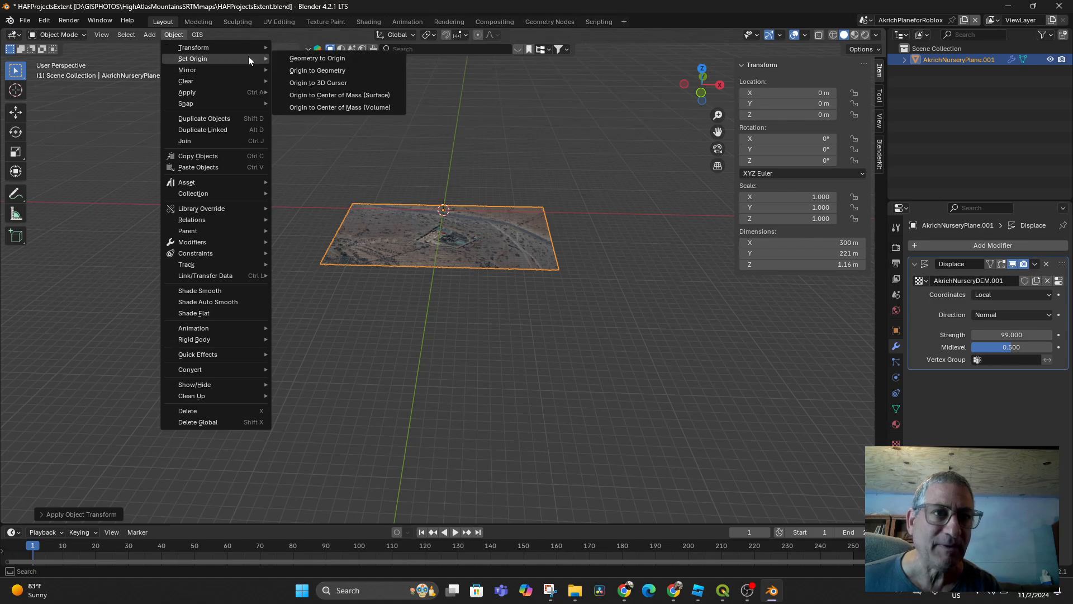
click(317, 69)
middle_drag(582, 300, 595, 280)
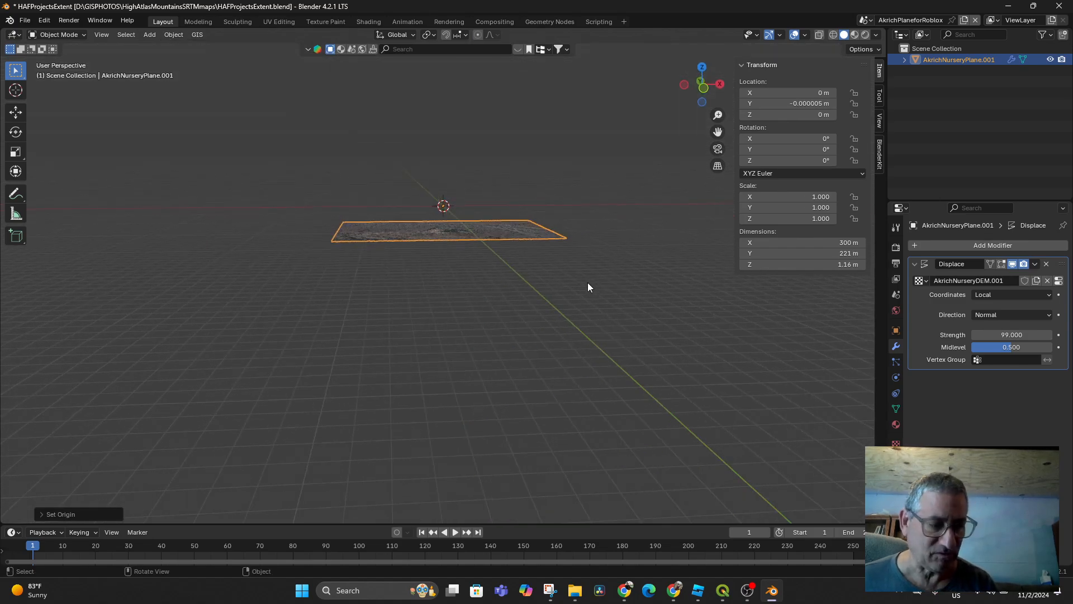
key(ctrl+a)
click(570, 284)
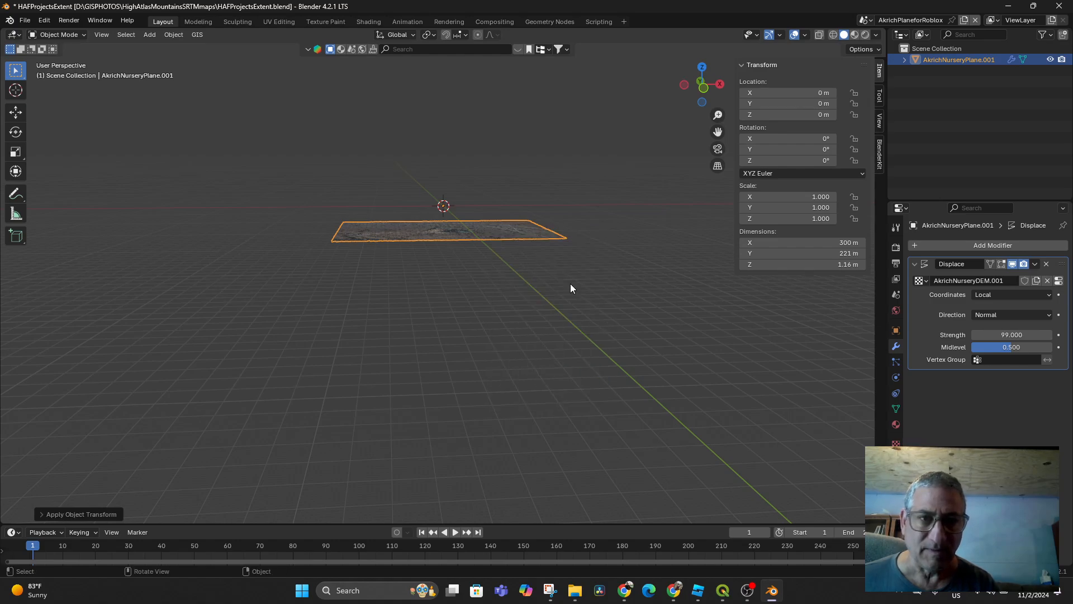
Step: Raise the nursery plane about 44 m along the Z axis
middle_drag(570, 288, 530, 290)
key(g)
key(z)
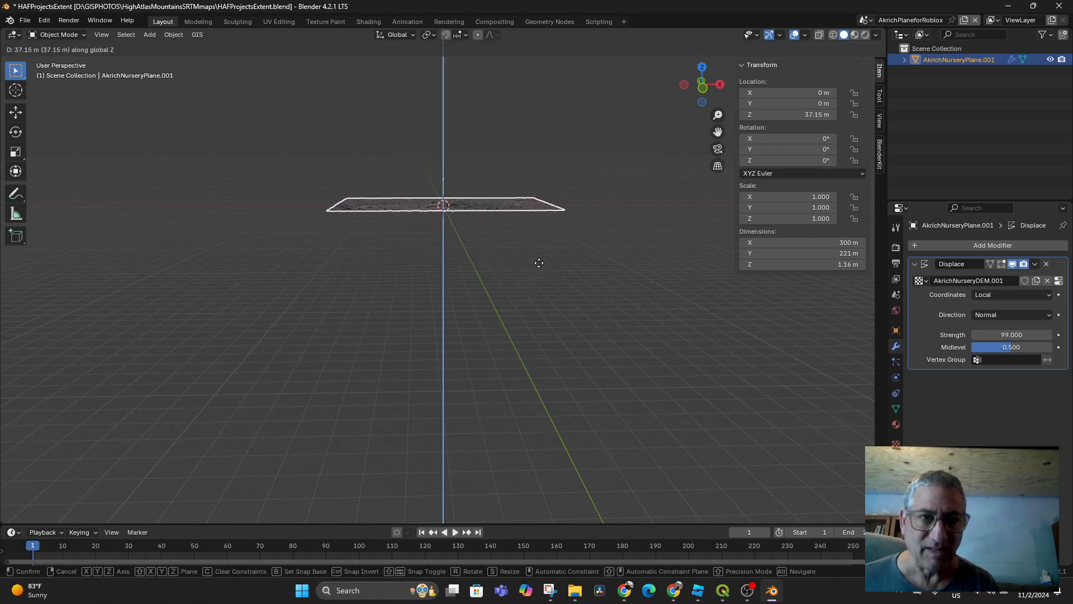
click(540, 267)
middle_drag(540, 268, 549, 313)
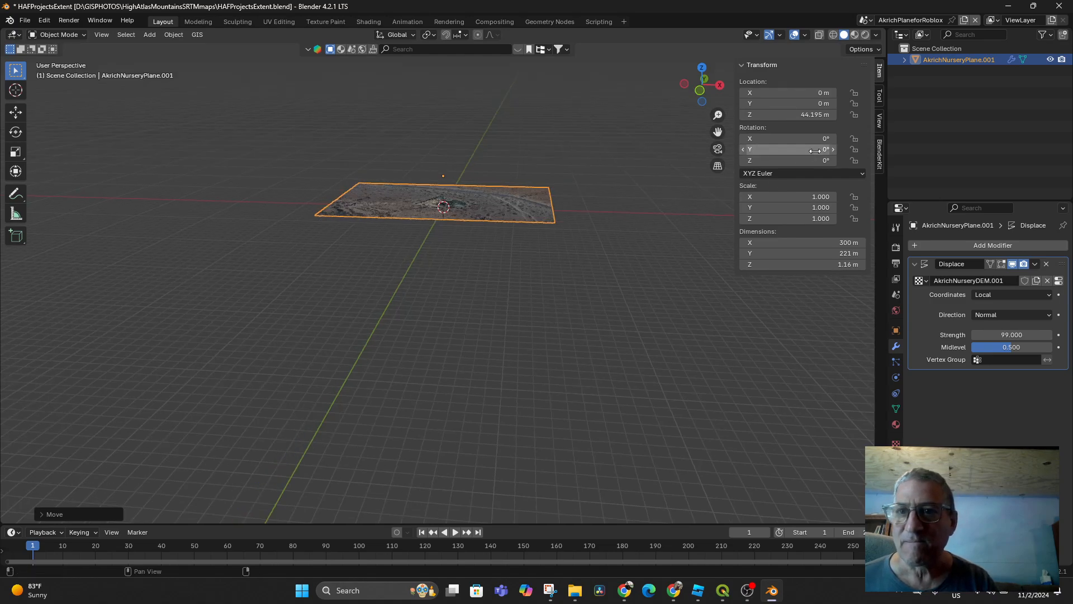
Step: Select the nursery plane's mesh data in the object hierarchy and set the raised plane's origin to its geometry
click(904, 61)
click(940, 72)
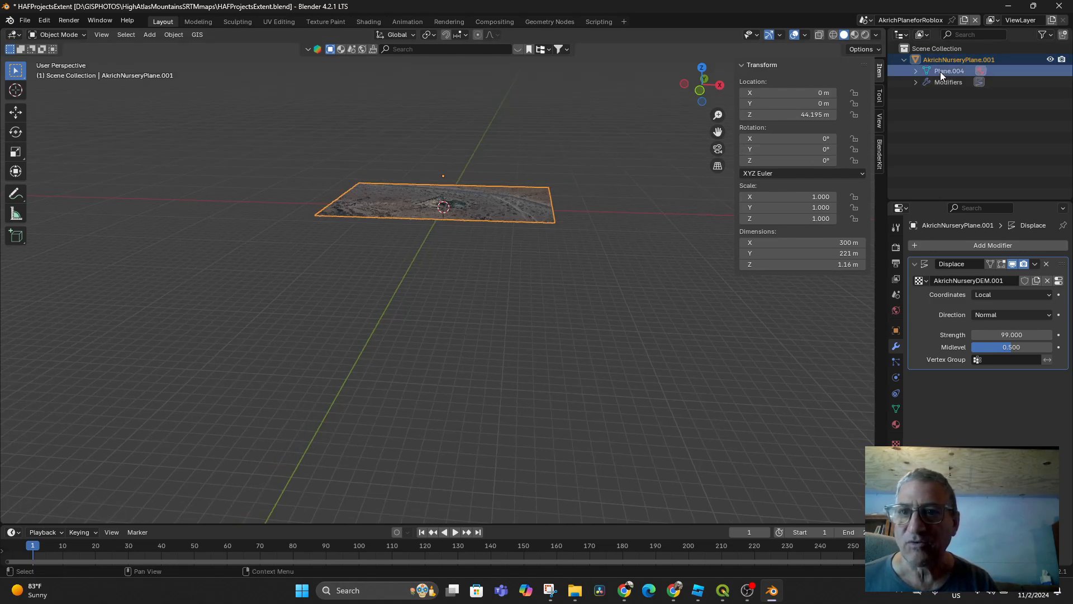
click(166, 35)
mouse_move(188, 59)
click(311, 71)
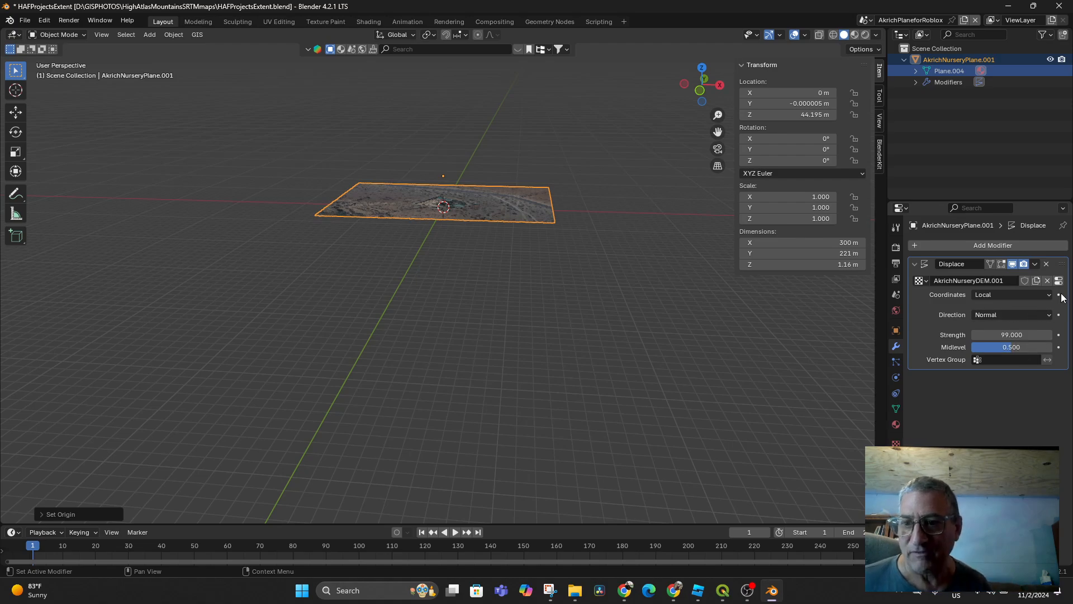
Step: Apply the Displace modifier on the nursery plane and set the plane's origin to the resulting geometry
click(1035, 264)
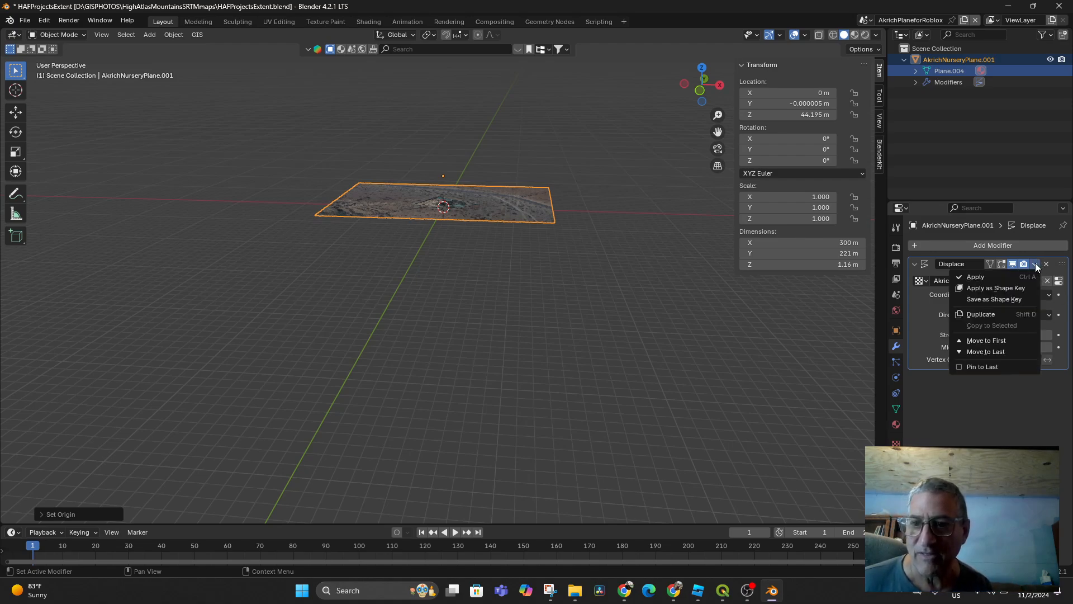
click(1010, 278)
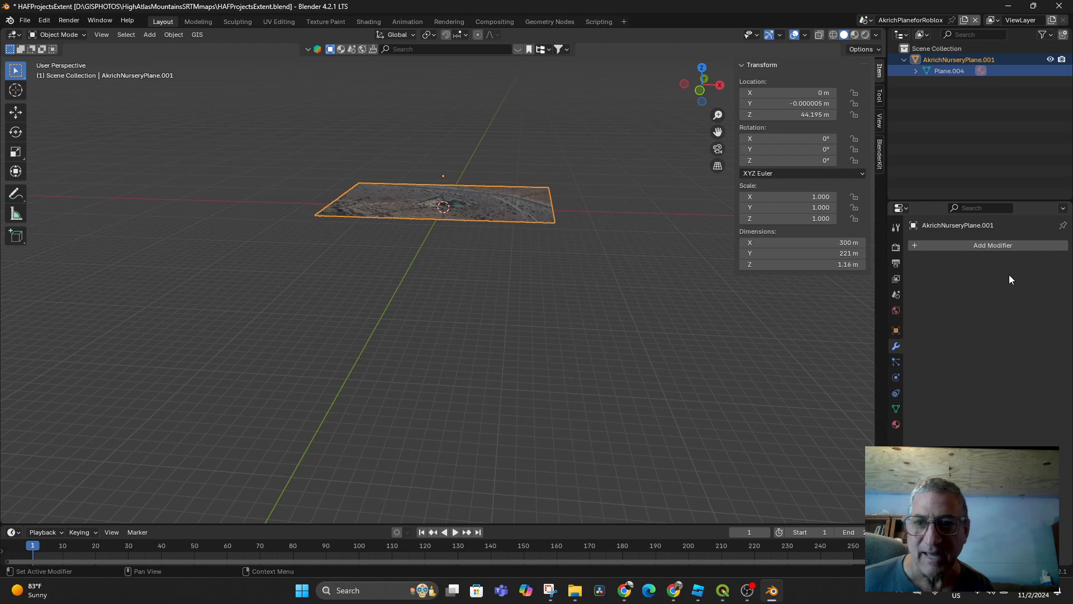
click(173, 34)
mouse_move(180, 56)
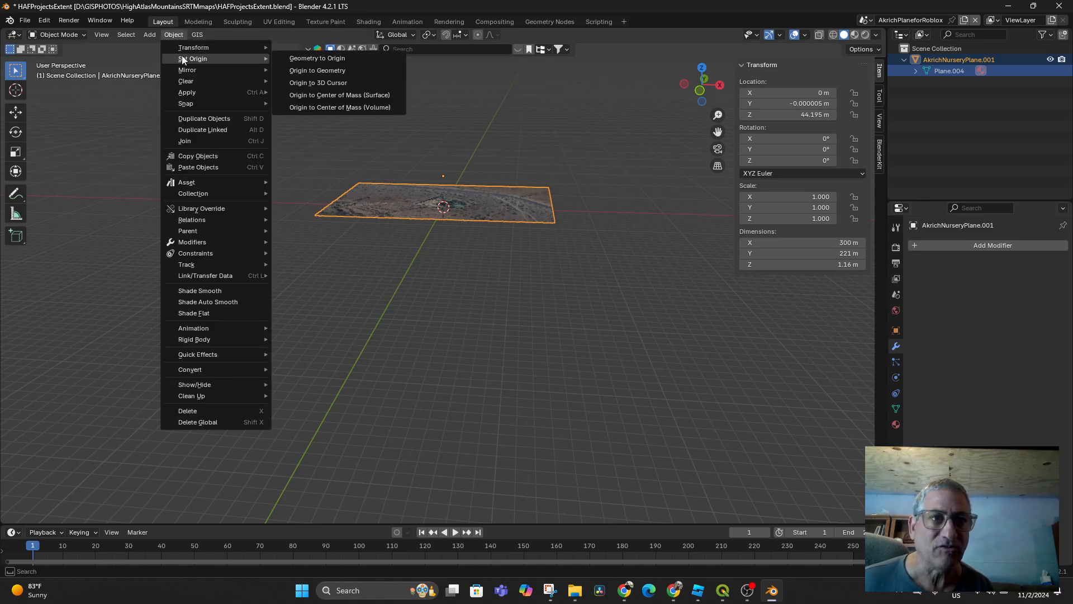
click(303, 72)
middle_drag(510, 275, 526, 304)
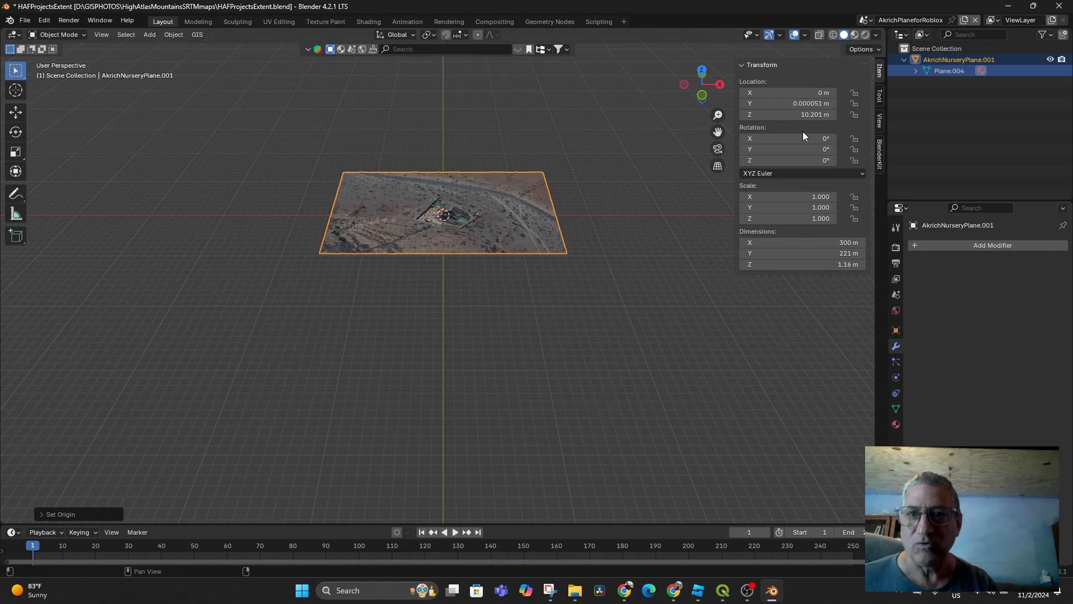
Step: Set the nursery plane's Z and Y location to 0 m
click(808, 115)
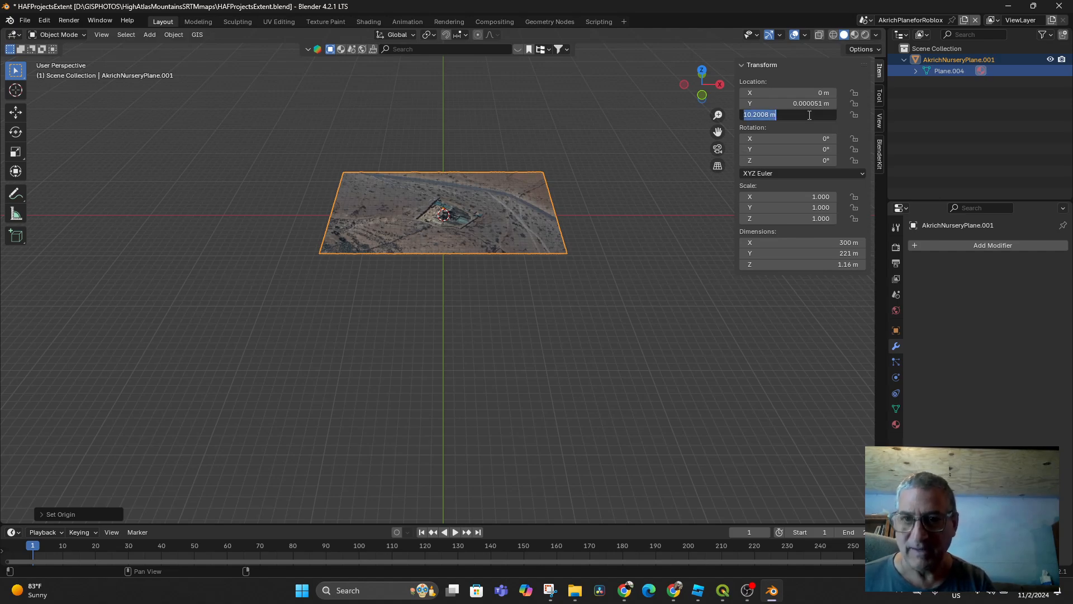
text(0)
key(Return)
click(808, 104)
text(0)
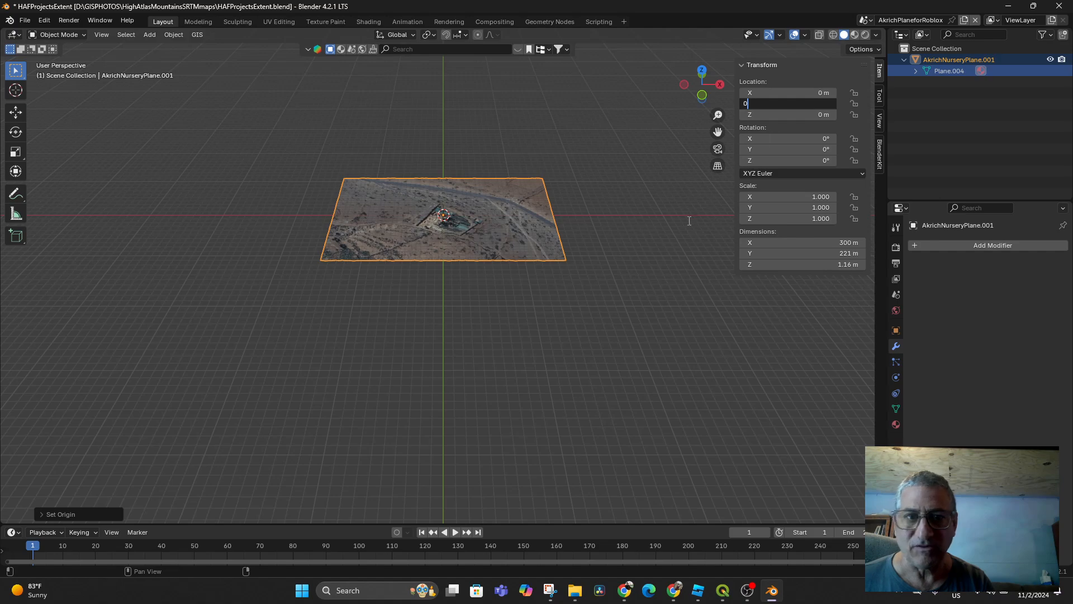
key(Return)
middle_drag(570, 340, 614, 347)
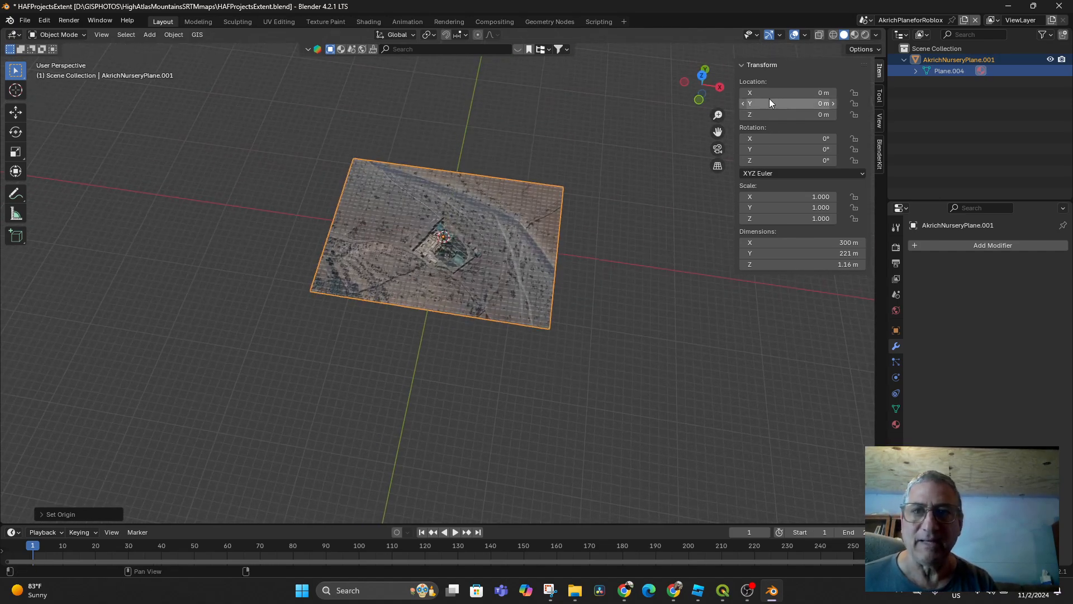
Step: Switch to the original scene named Scene and frame AkrichNurseryPlane in the view
click(866, 21)
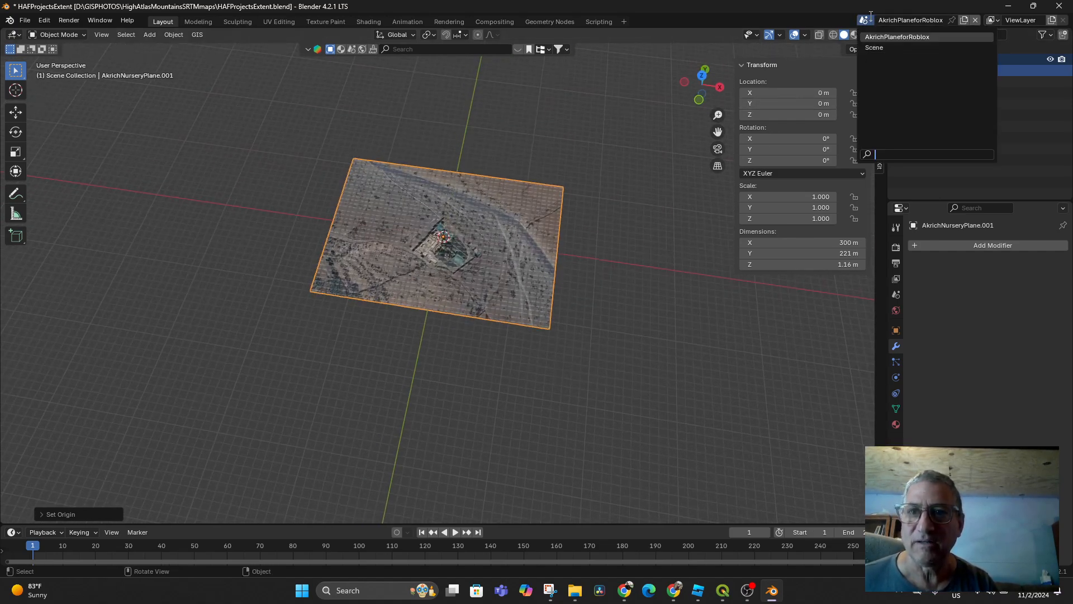
click(874, 47)
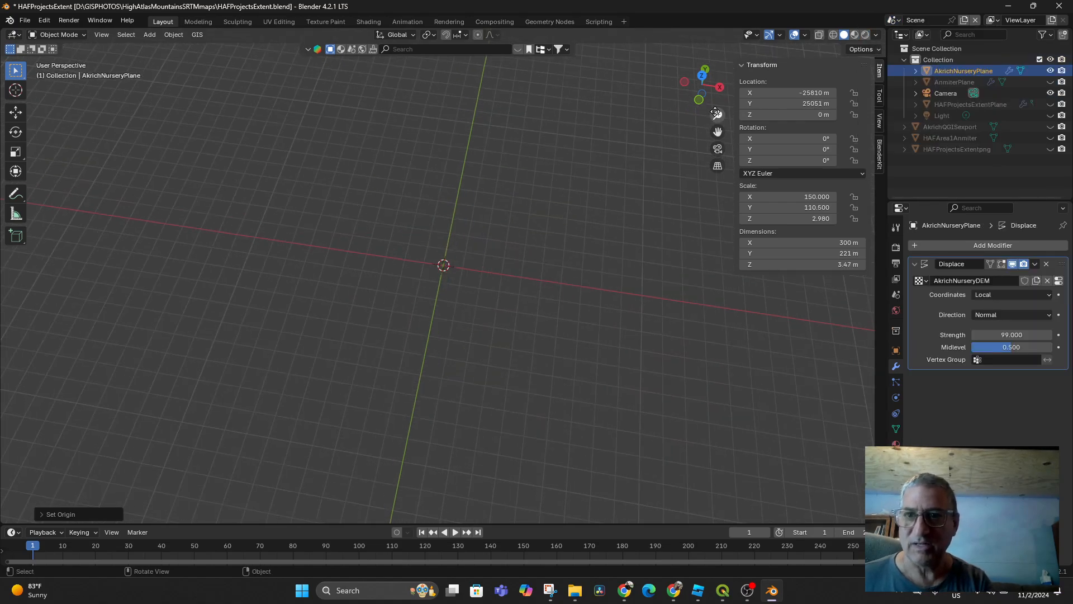
key(KP_Decimal)
scroll(455, 251, down, 1)
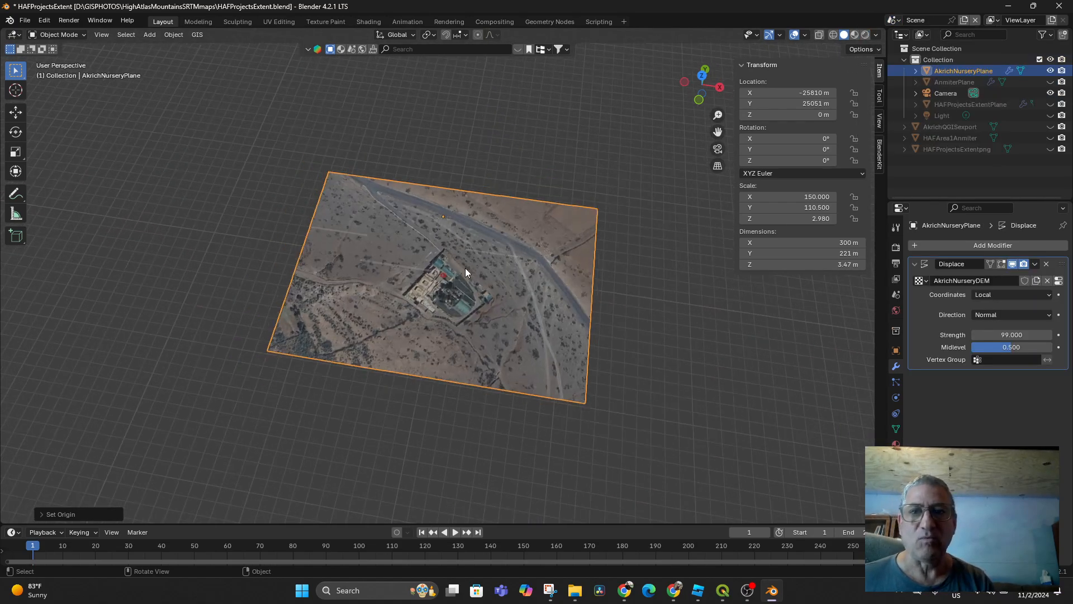
Step: Unhide AnmiterPlane, HAFProjectsExtentPlane and the Light, and view the whole regional terrain around the nursery
click(1050, 82)
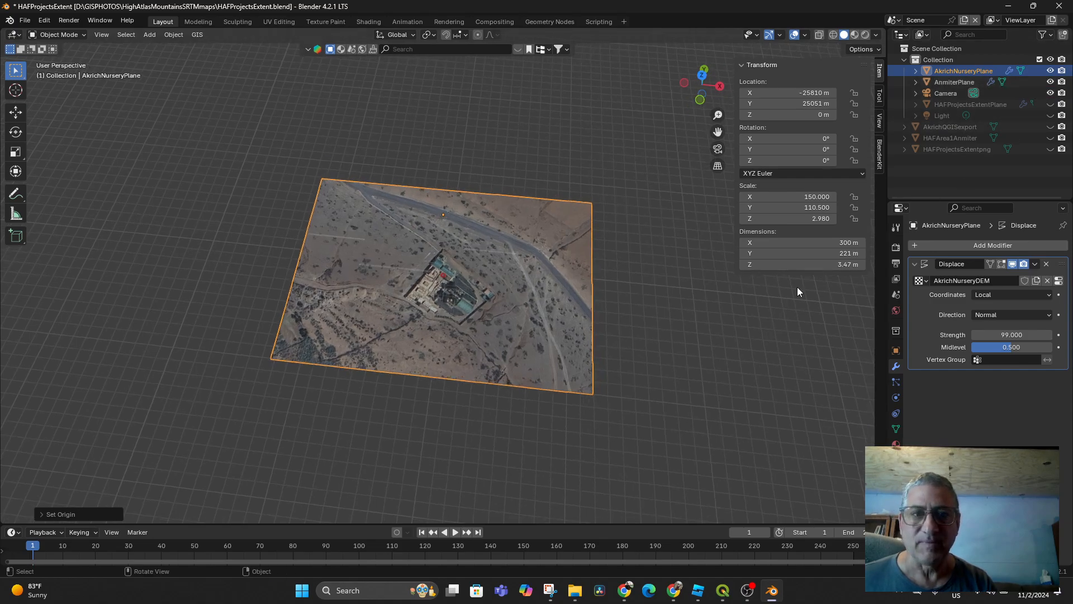
click(1051, 104)
click(1050, 115)
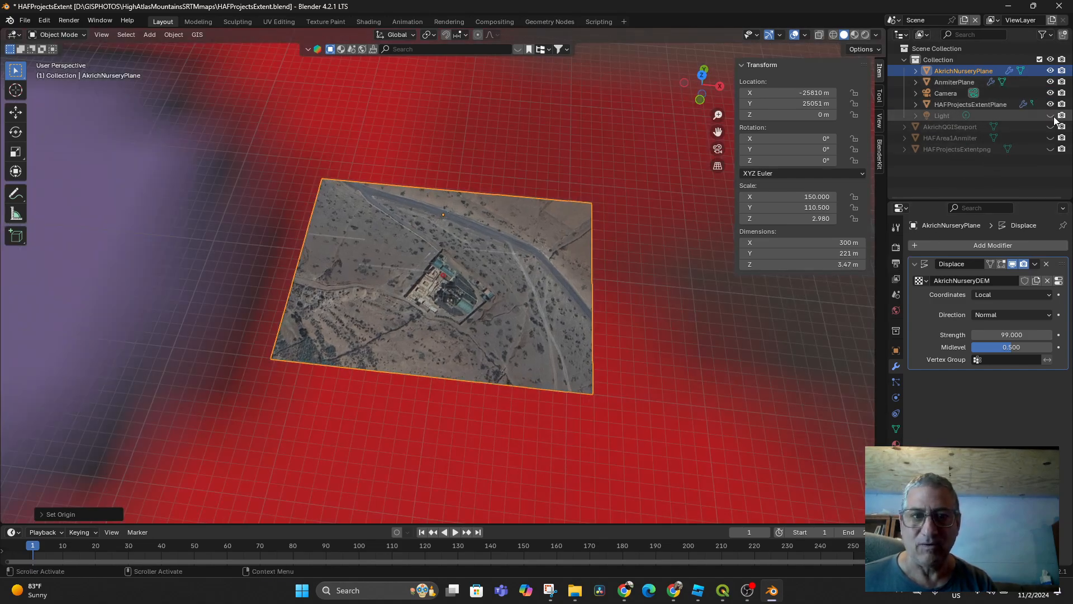
scroll(576, 311, down, 8)
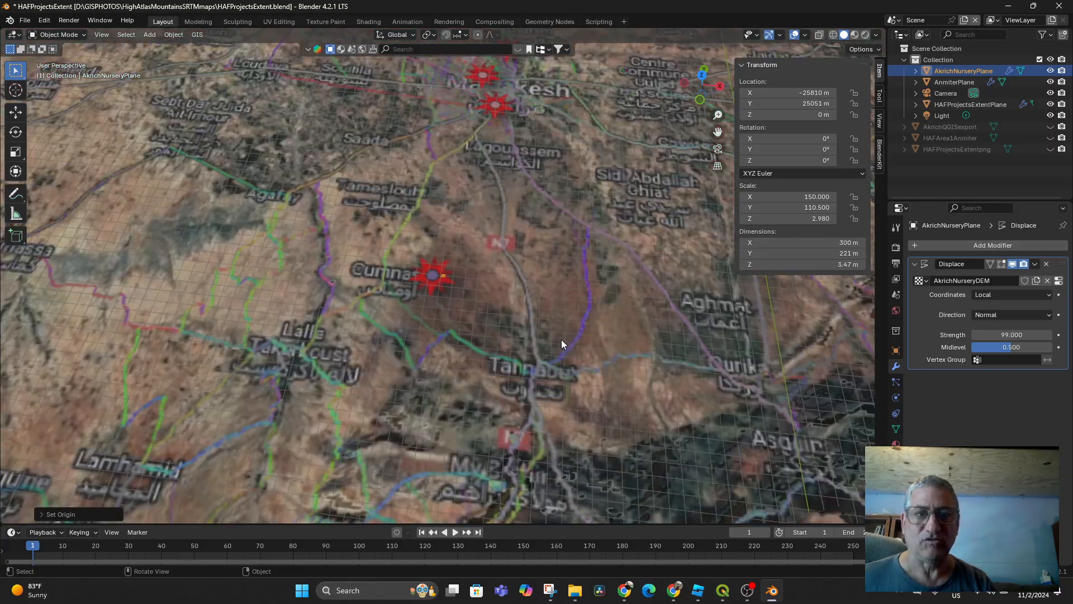
mouse_move(561, 339)
middle_down()
mouse_move(555, 354)
mouse_move(572, 320)
mouse_move(570, 268)
mouse_move(568, 318)
middle_up()
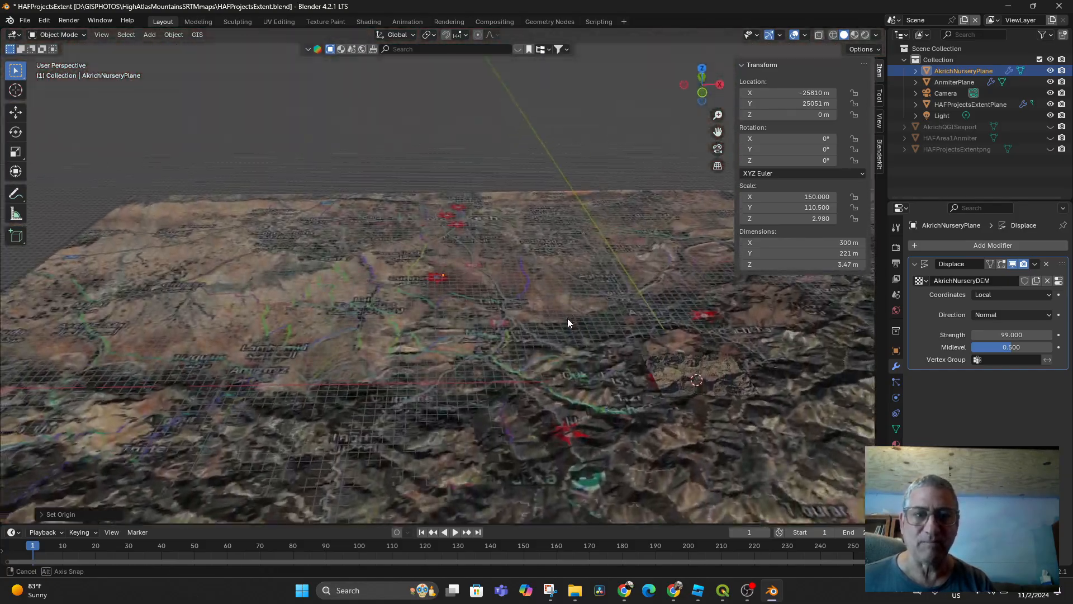
scroll(552, 335, up, 10)
scroll(552, 335, down, 10)
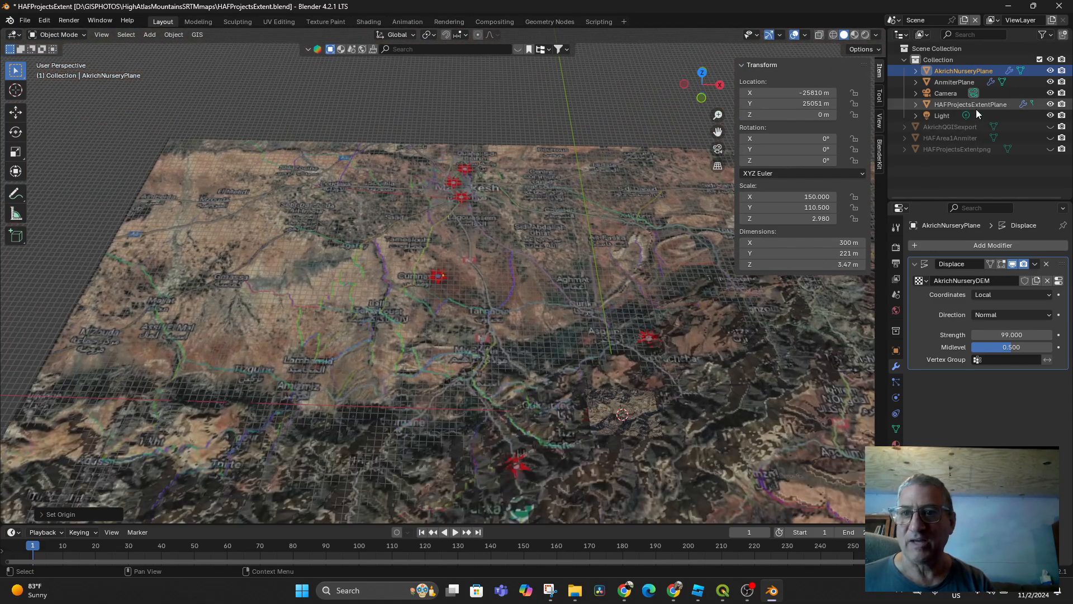
Step: Select AnmiterPlane and AkrichNurseryPlane in turn to compare their locations on the regional map
click(957, 82)
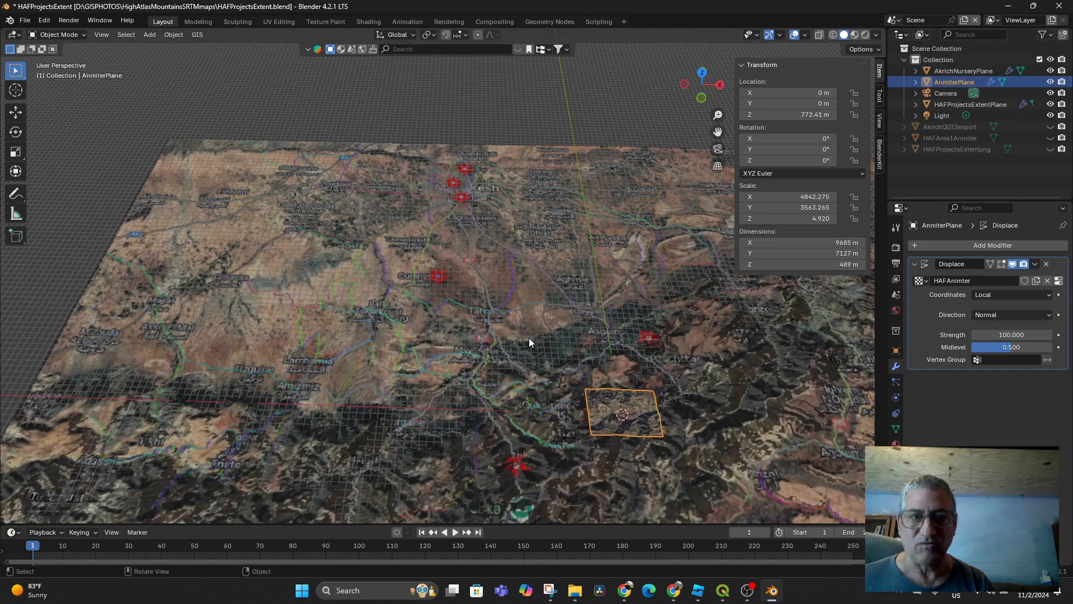
click(955, 70)
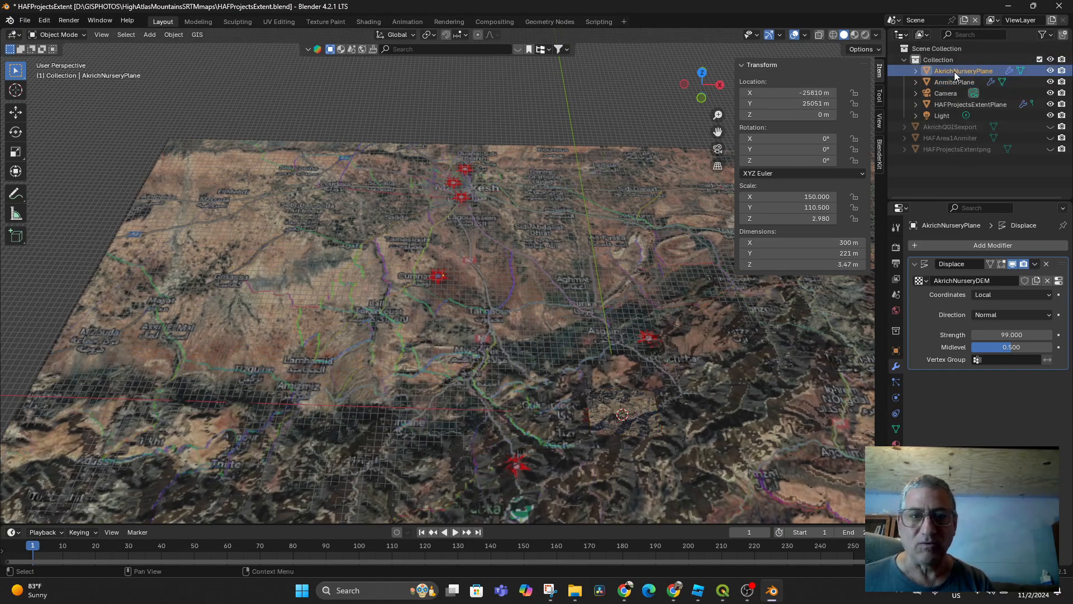
middle_drag(542, 318, 549, 343)
scroll(547, 346, down, 5)
middle_drag(546, 390, 552, 384)
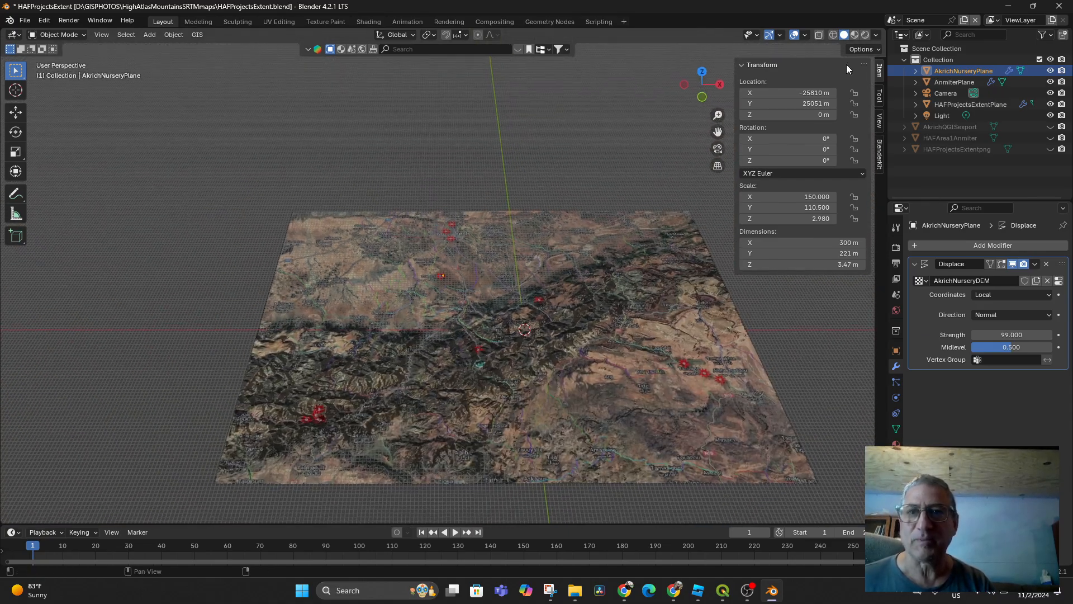
Step: Return to the AkrichPlaneforRoblox scene and save the project file
click(893, 20)
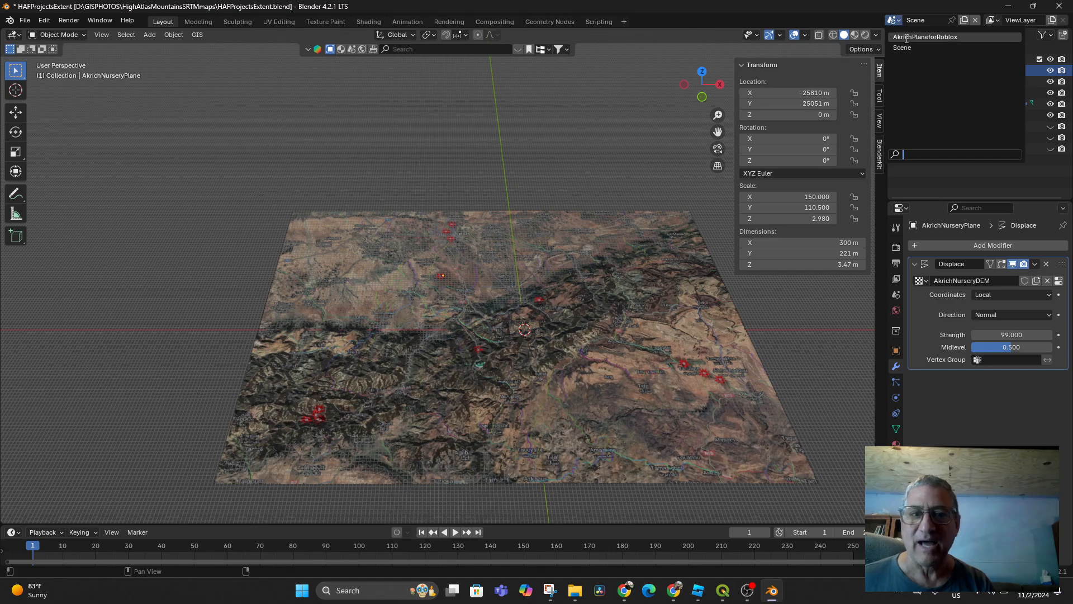
click(928, 40)
middle_drag(573, 276, 574, 328)
scroll(525, 372, up, 5)
scroll(524, 367, down, 5)
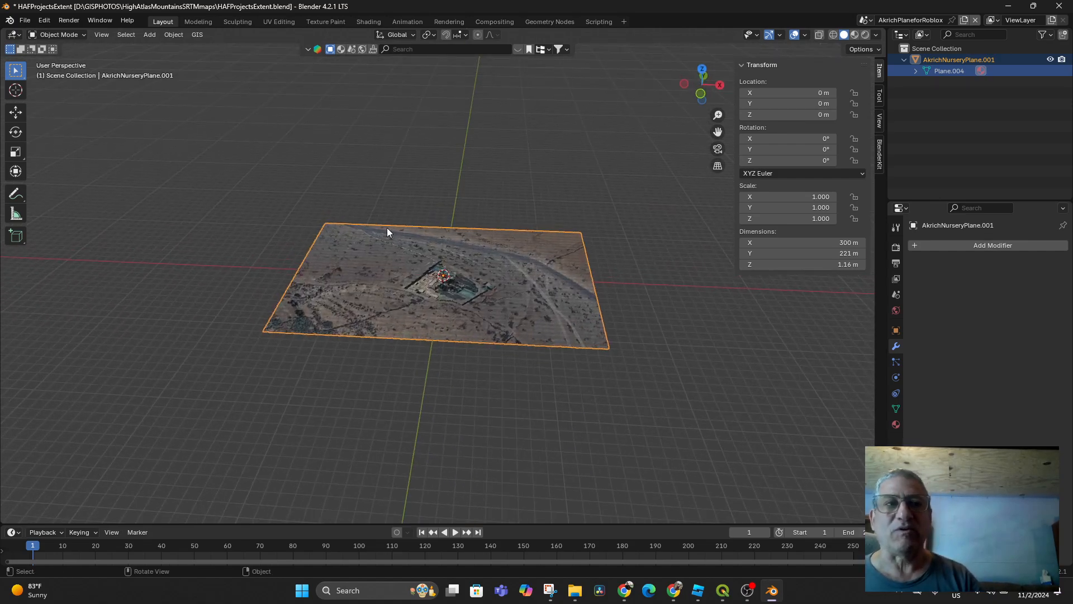
click(24, 20)
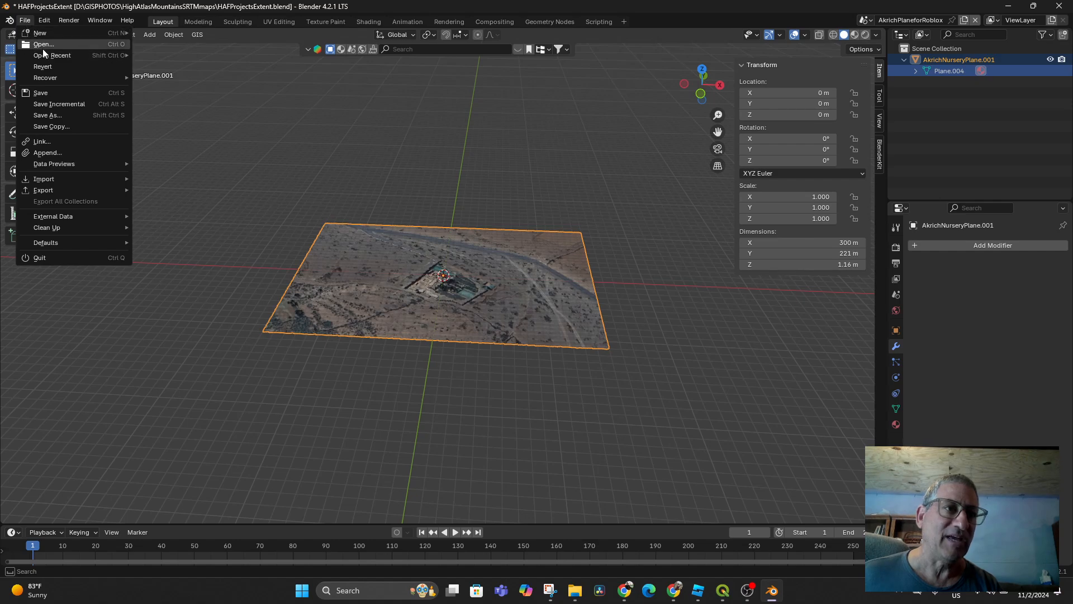
click(42, 91)
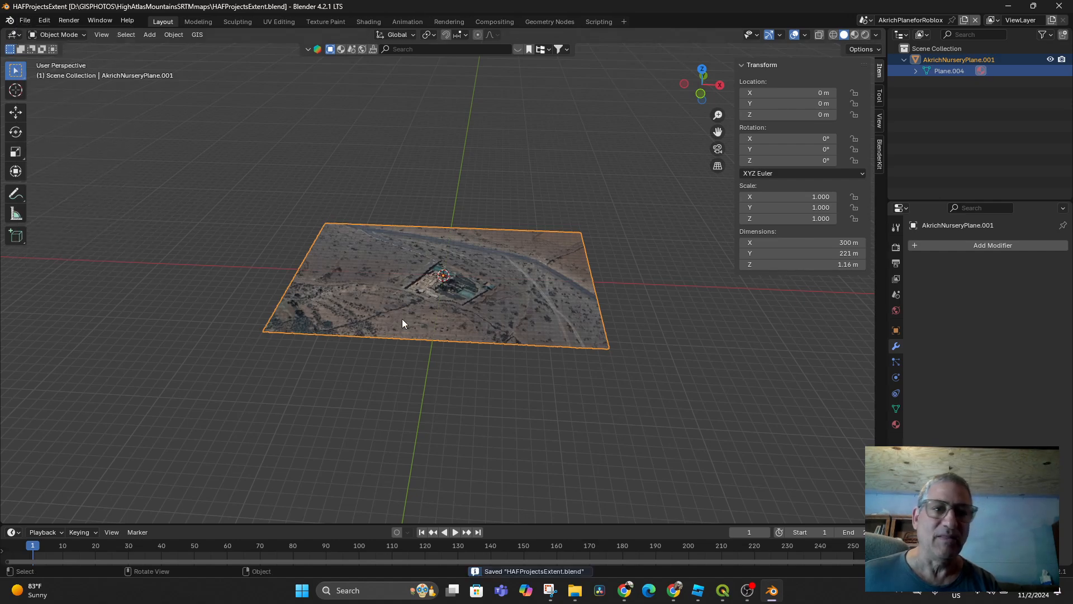
Step: Apply smooth shading to AkrichNurseryPlane.001 to soften its rippled surface
middle_drag(512, 294, 582, 307)
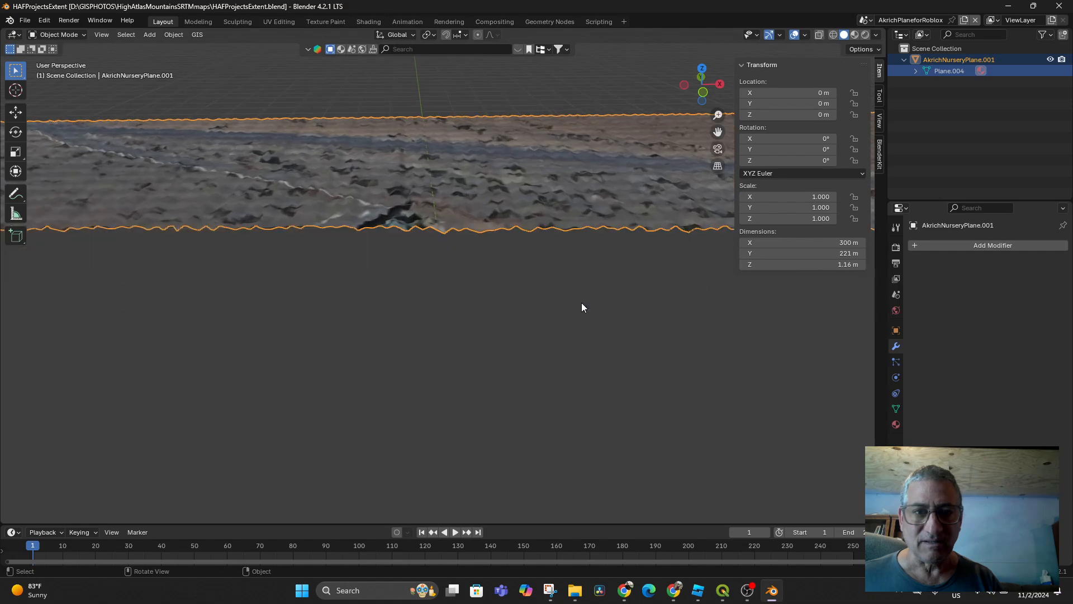
scroll(581, 305, down, 5)
scroll(578, 300, up, 6)
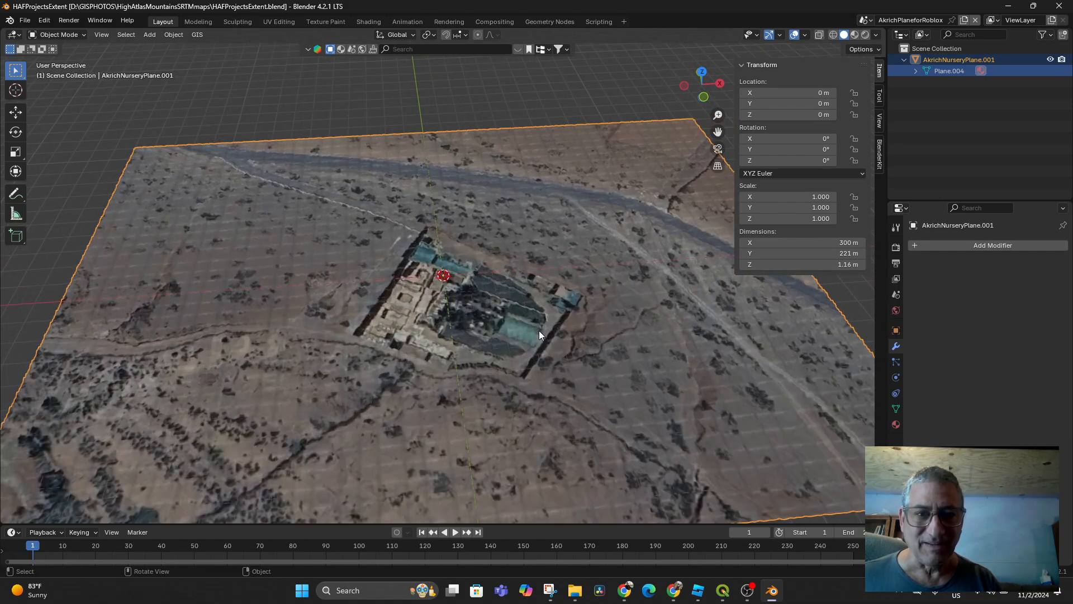
scroll(539, 330, down, 3)
middle_drag(538, 320, 538, 294)
right_click(525, 300)
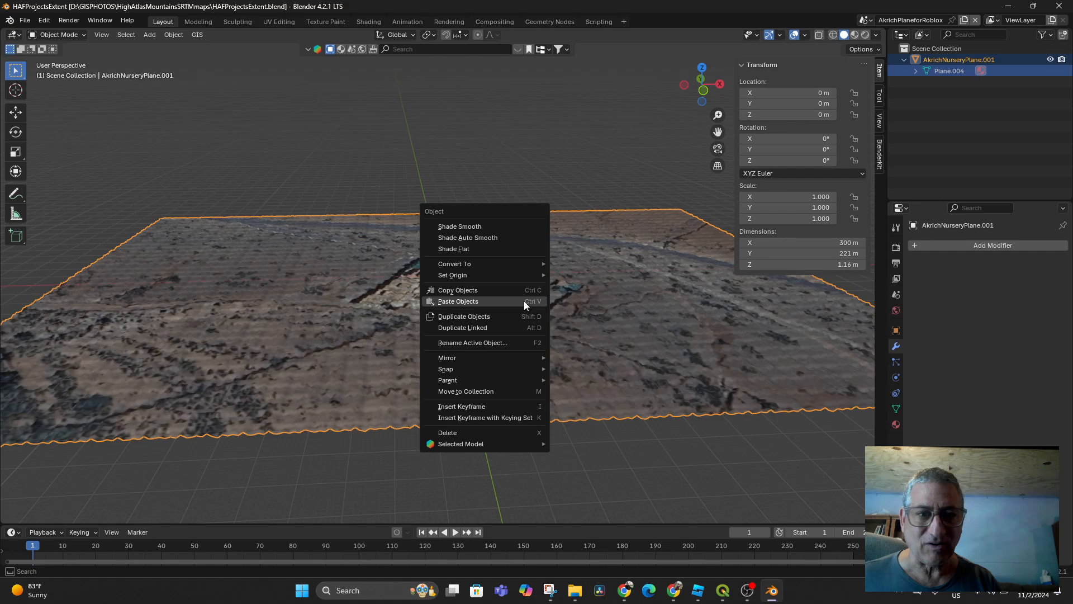
click(463, 226)
right_click(561, 283)
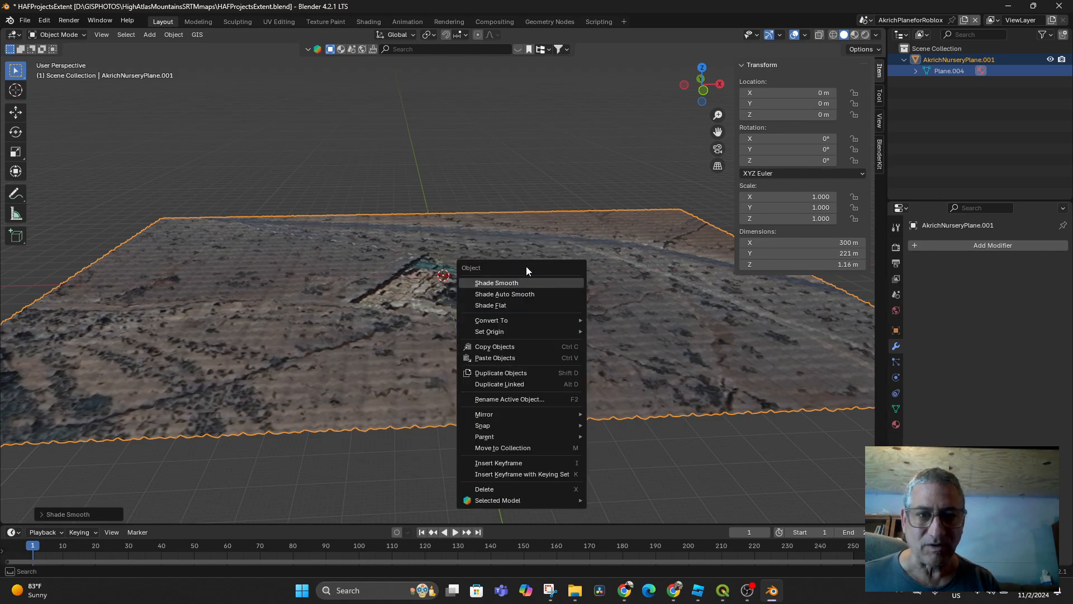
click(518, 280)
right_click(520, 291)
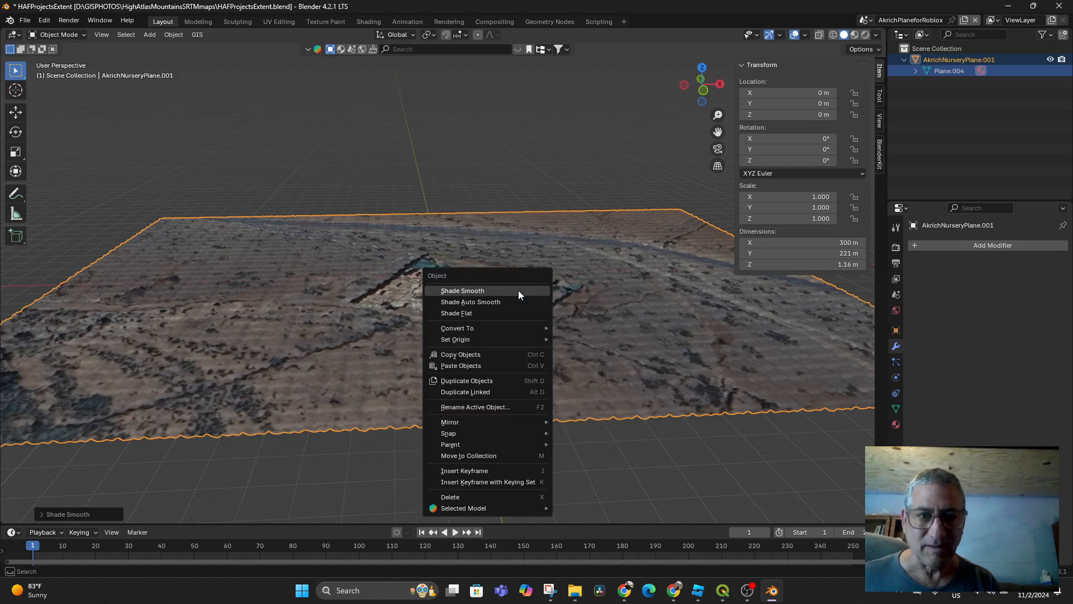
click(518, 290)
middle_drag(504, 289, 541, 320)
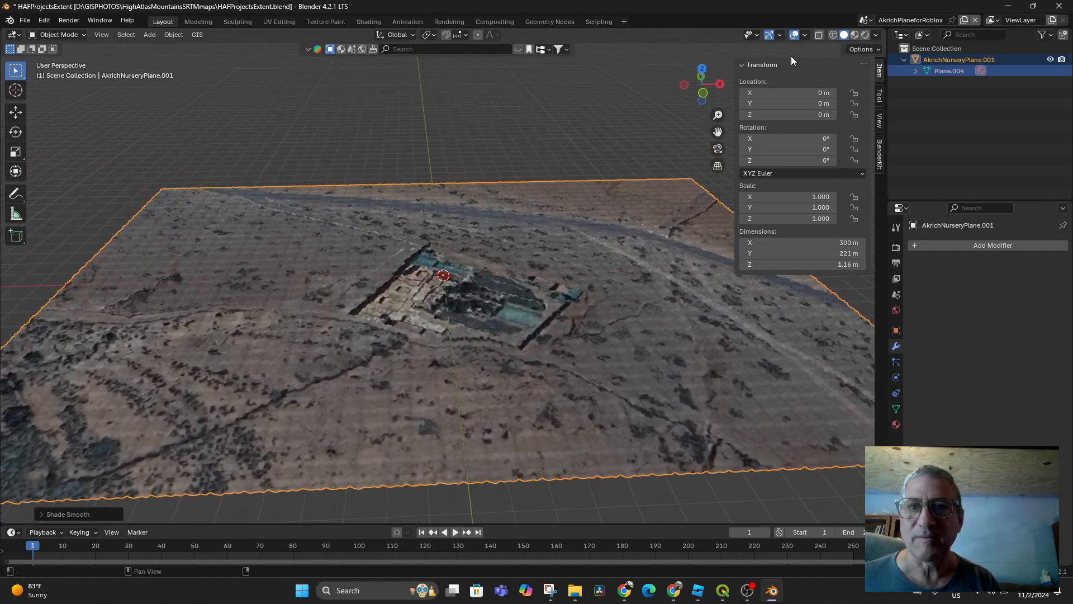
Step: Inspect the mesh density of the nursery plane in wireframe display
click(833, 35)
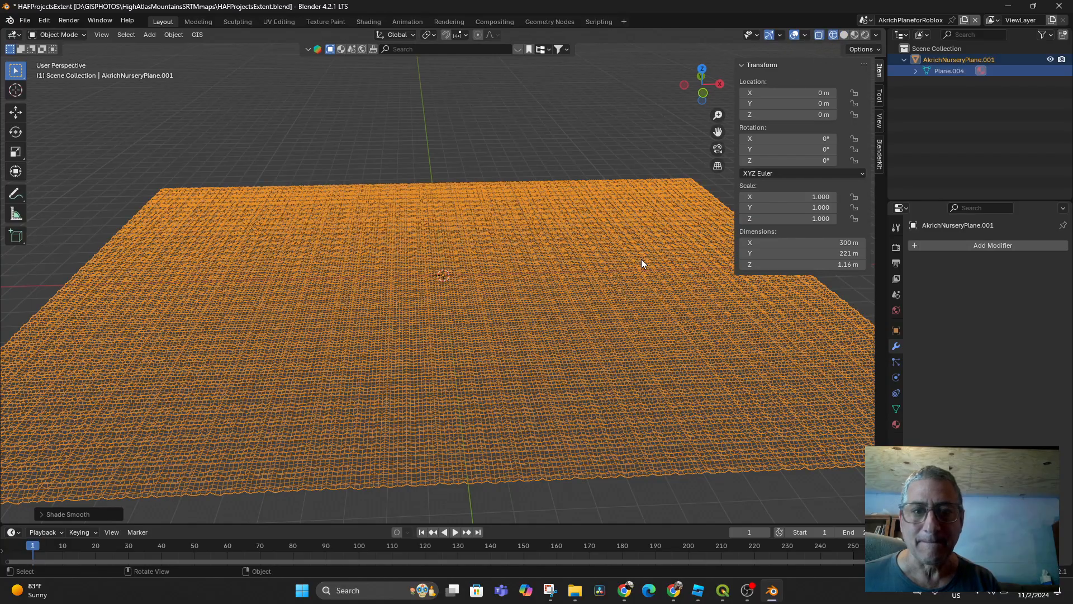
middle_drag(641, 264, 613, 299)
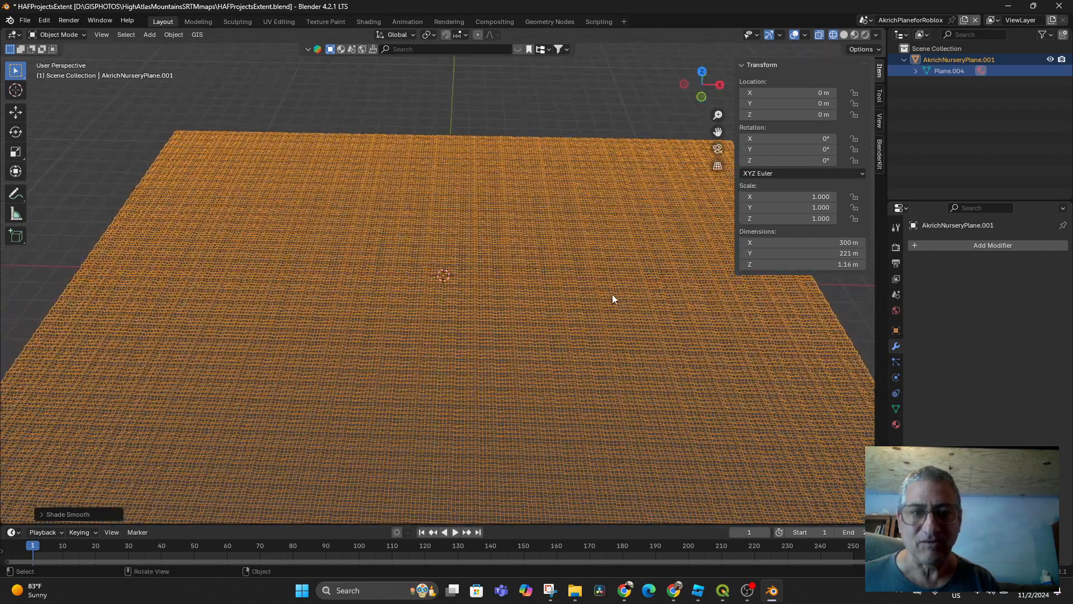
scroll(613, 299, down, 5)
mouse_move(548, 321)
middle_down()
mouse_move(560, 297)
mouse_move(553, 342)
mouse_move(558, 291)
middle_up()
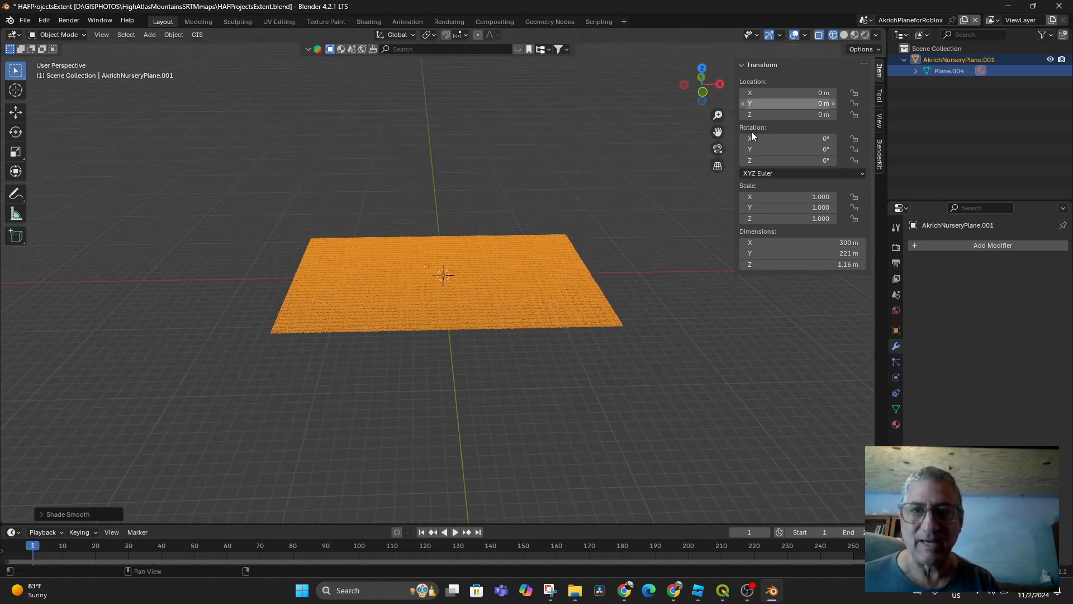
Step: Return to solid display and examine the ripples across the nursery plane's surface and along its edges
click(844, 37)
mouse_move(676, 199)
middle_down()
mouse_move(684, 186)
mouse_move(683, 215)
middle_up()
scroll(549, 238, up, 4)
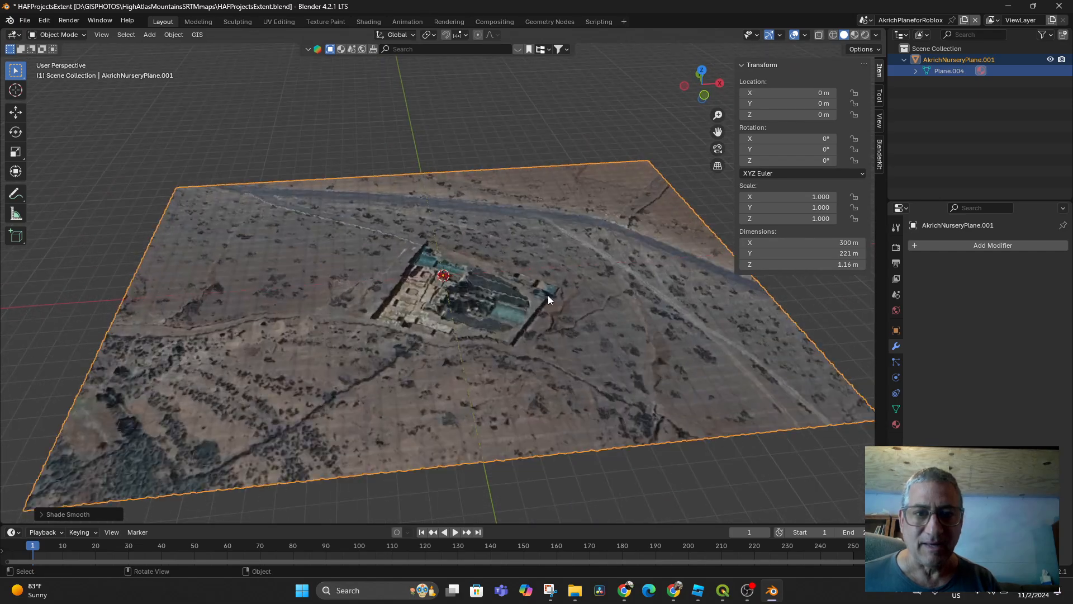
mouse_move(547, 299)
middle_down()
mouse_move(558, 268)
mouse_move(535, 297)
mouse_move(586, 280)
mouse_move(553, 290)
mouse_move(543, 344)
mouse_move(547, 318)
middle_up()
scroll(534, 310, up, 5)
scroll(534, 310, down, 5)
scroll(547, 320, down, 3)
scroll(547, 319, up, 3)
scroll(547, 313, down, 5)
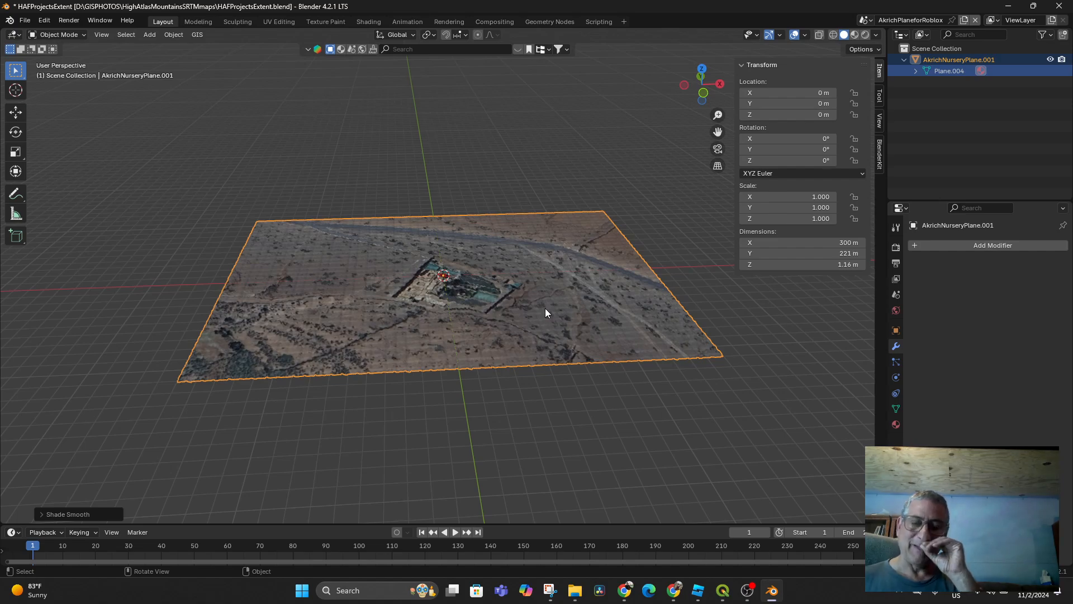
scroll(546, 313, up, 4)
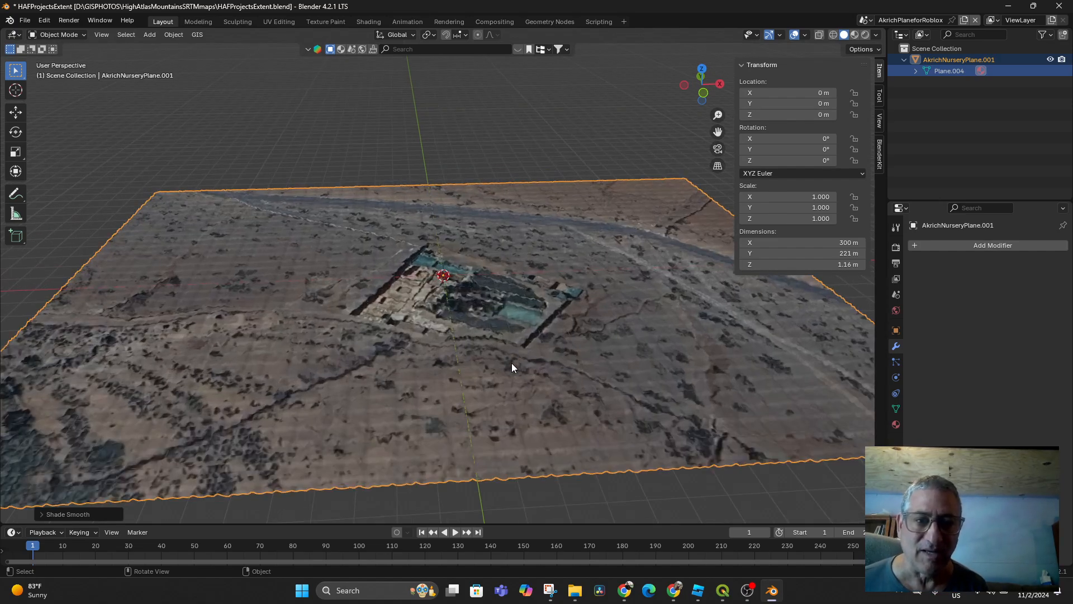
mouse_move(515, 364)
middle_down()
mouse_move(517, 348)
mouse_move(505, 374)
mouse_move(513, 361)
middle_up()
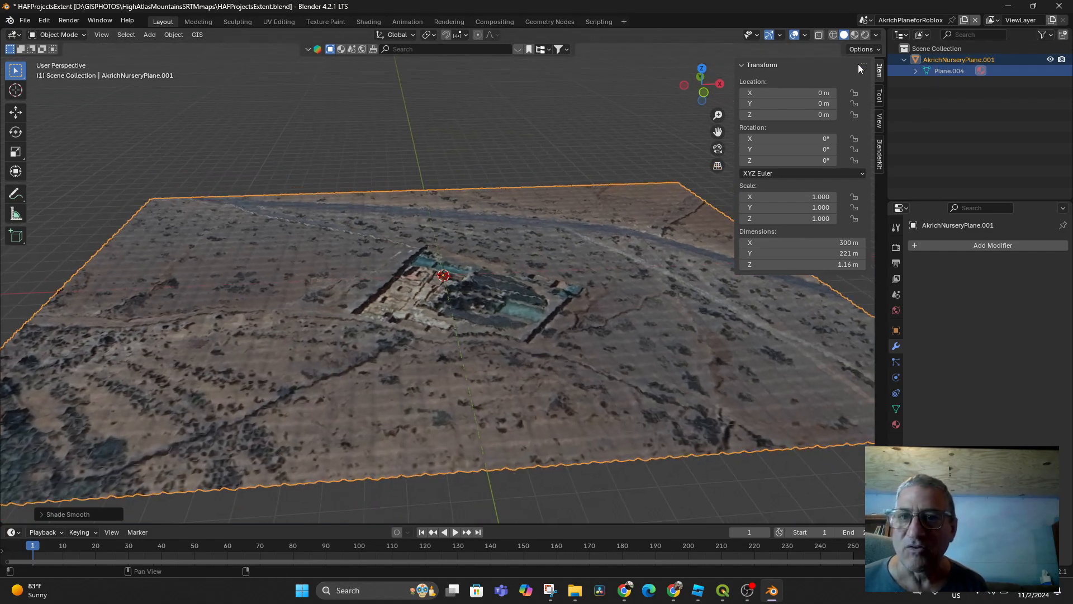
Step: Delete AkrichNurseryPlane.001 from the AkrichPlaneforRoblox scene, and frame the original AkrichNurseryPlane in the scene named Scene
key(Delete)
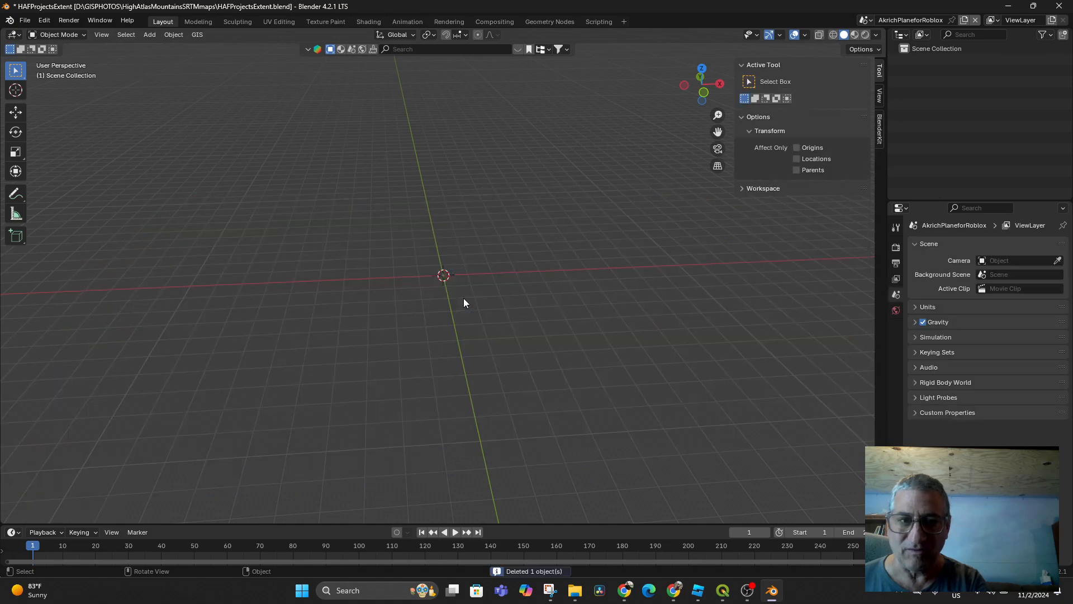
click(865, 20)
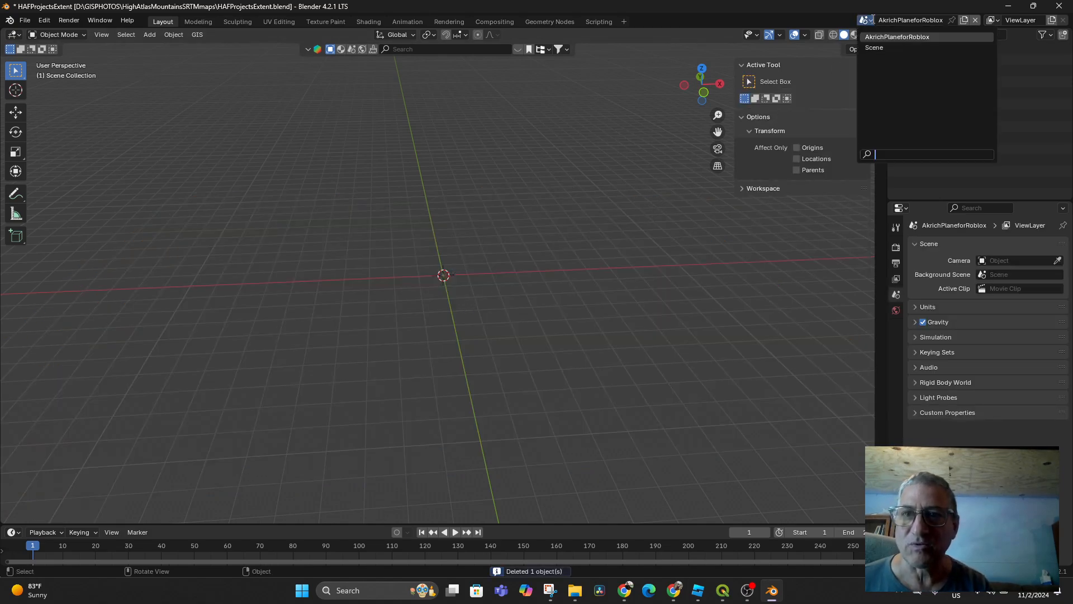
click(873, 48)
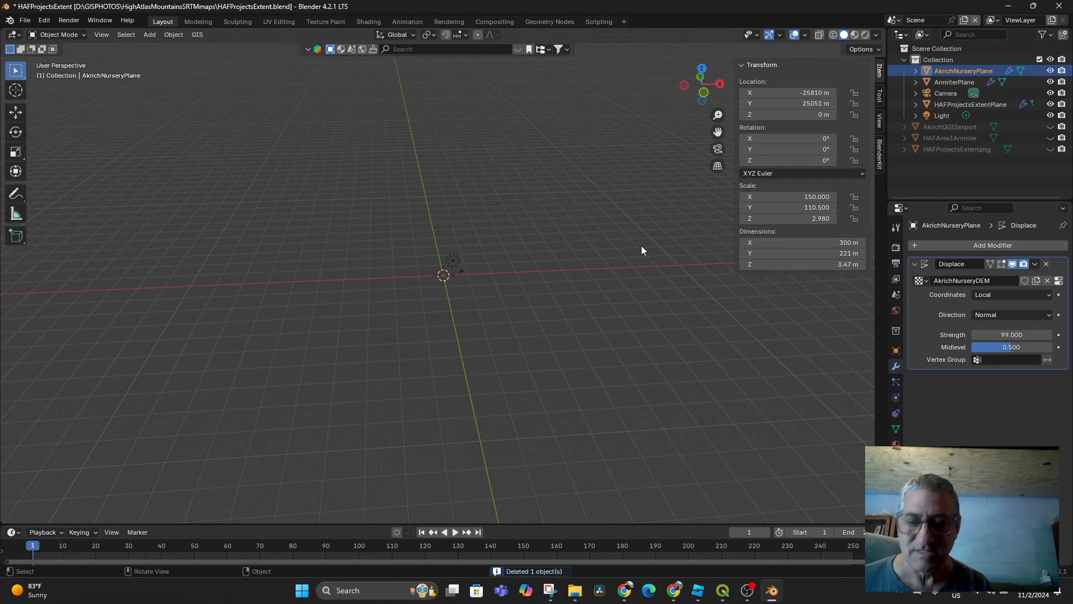
key(KP_Decimal)
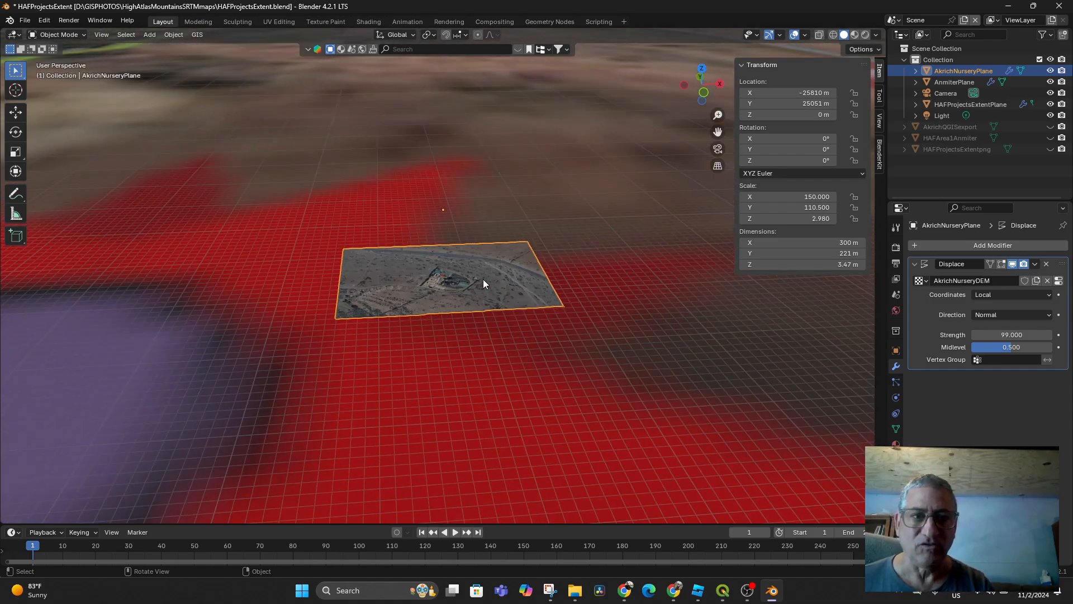
scroll(483, 284, up, 6)
mouse_move(530, 323)
middle_down()
mouse_move(541, 307)
mouse_move(535, 325)
middle_up()
scroll(535, 323, up, 3)
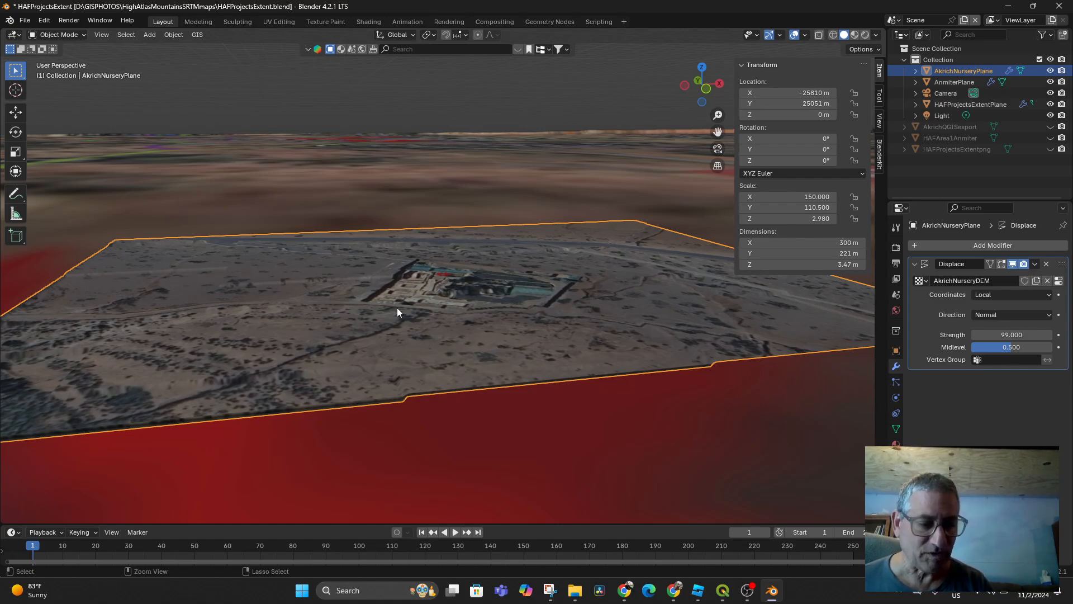
Step: Copy AkrichNurseryPlane with its Displace modifier and paste it into the AkrichPlaneforRoblox scene
key(ctrl+c)
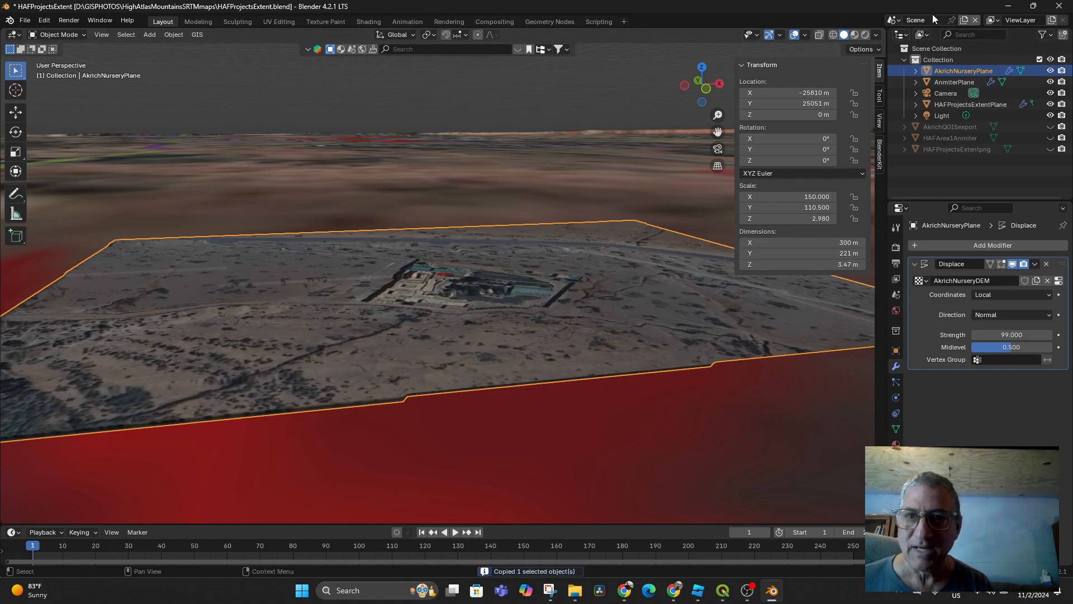
click(894, 20)
click(907, 37)
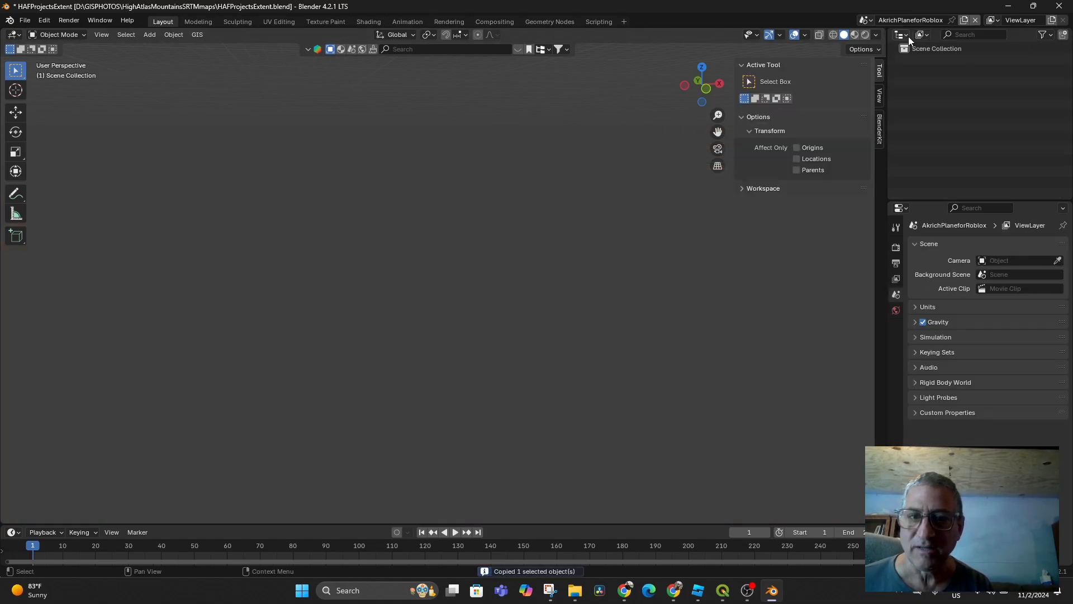
key(ctrl+v)
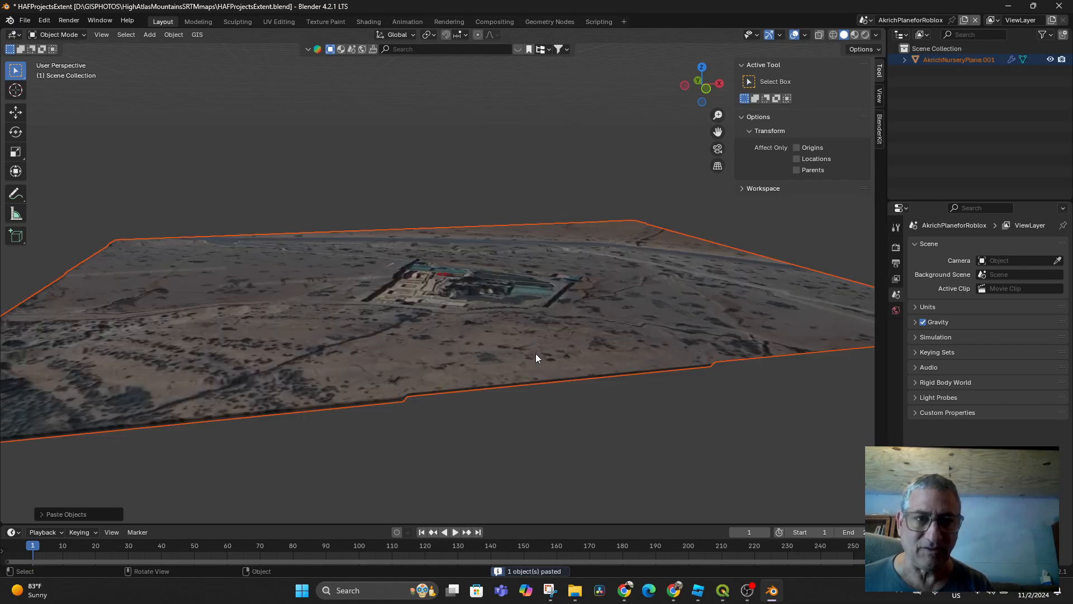
middle_drag(537, 355, 533, 391)
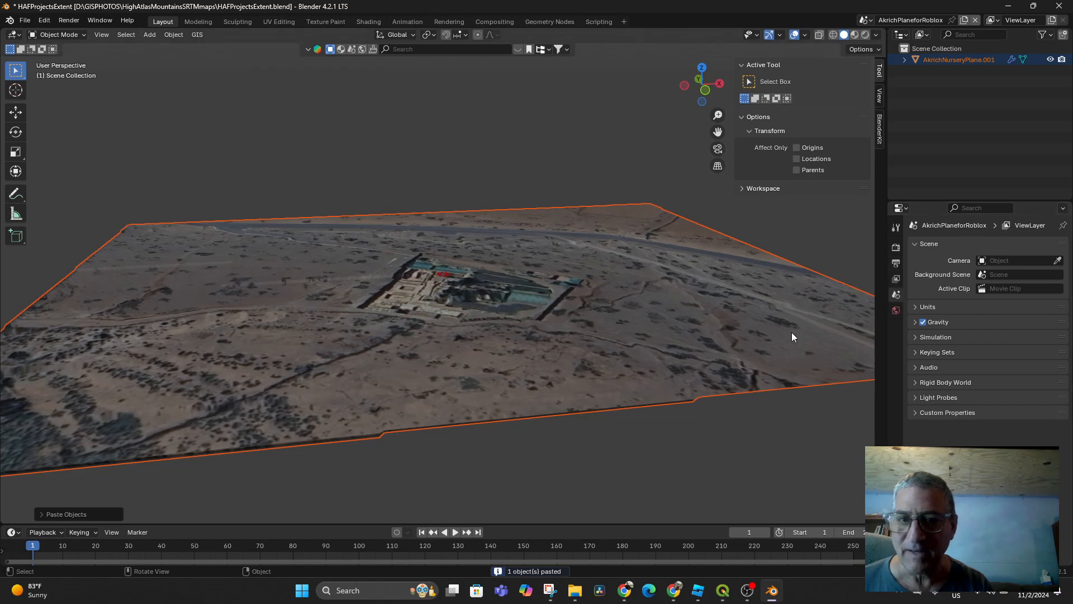
Step: Reduce the pasted plane's Displace strength to 33.1 and show the mesh in wireframe display
click(688, 348)
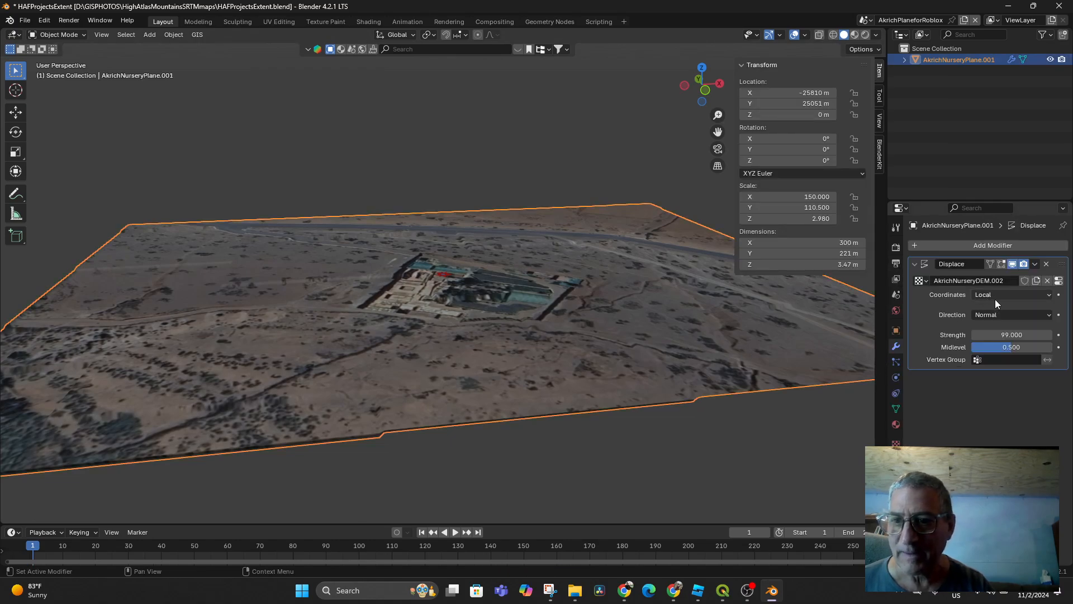
drag(992, 335, 963, 335)
scroll(410, 321, up, 3)
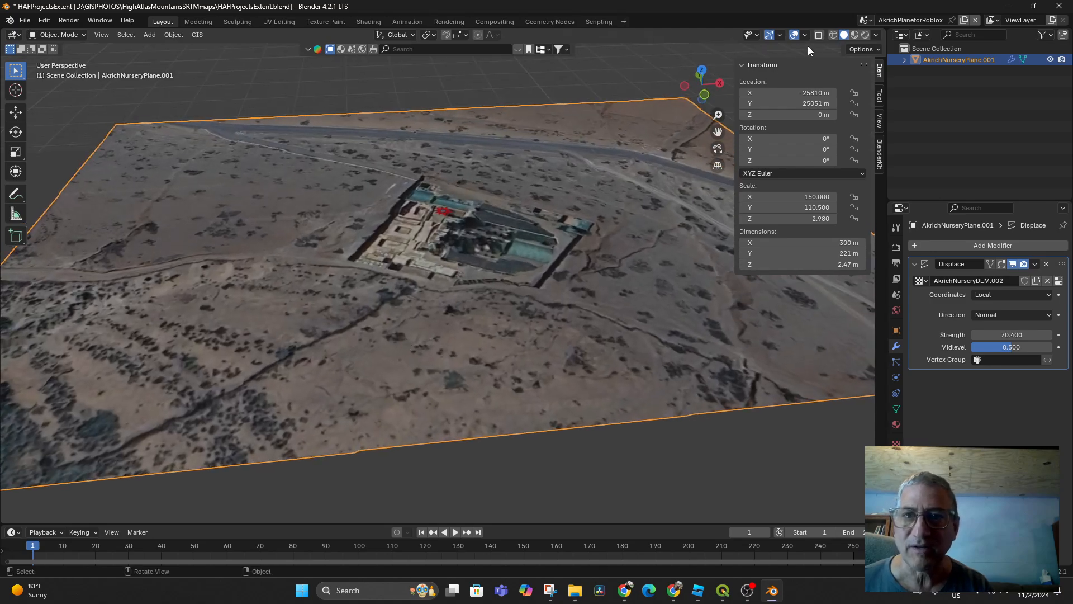
click(833, 35)
middle_drag(650, 246, 651, 239)
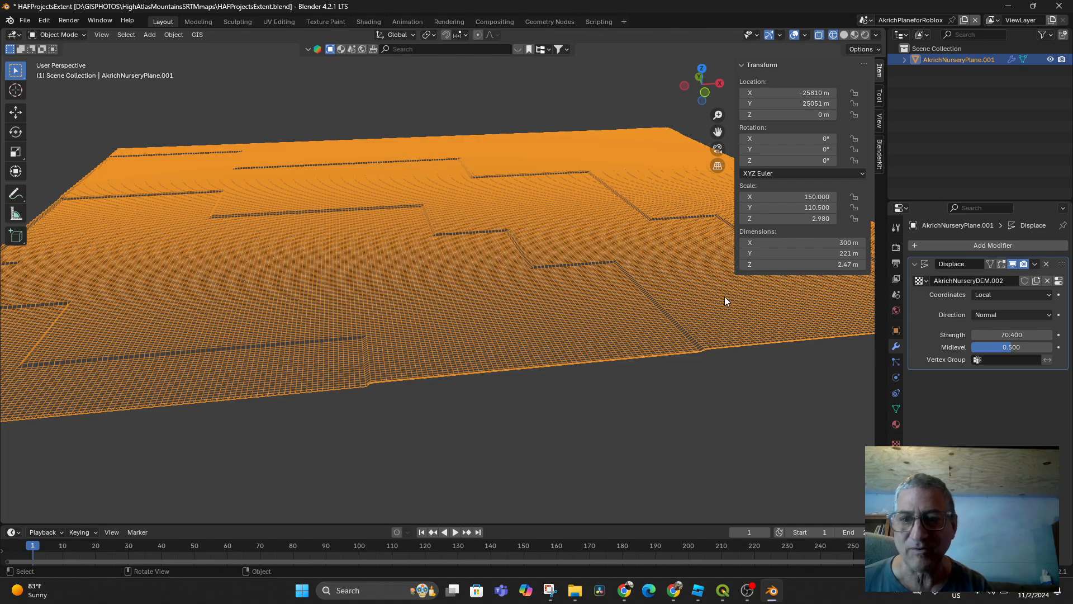
drag(1000, 334, 873, 335)
Step: Examine the flattened plane's mesh density and terrain steps in both wireframe and solid display
middle_drag(497, 292, 517, 310)
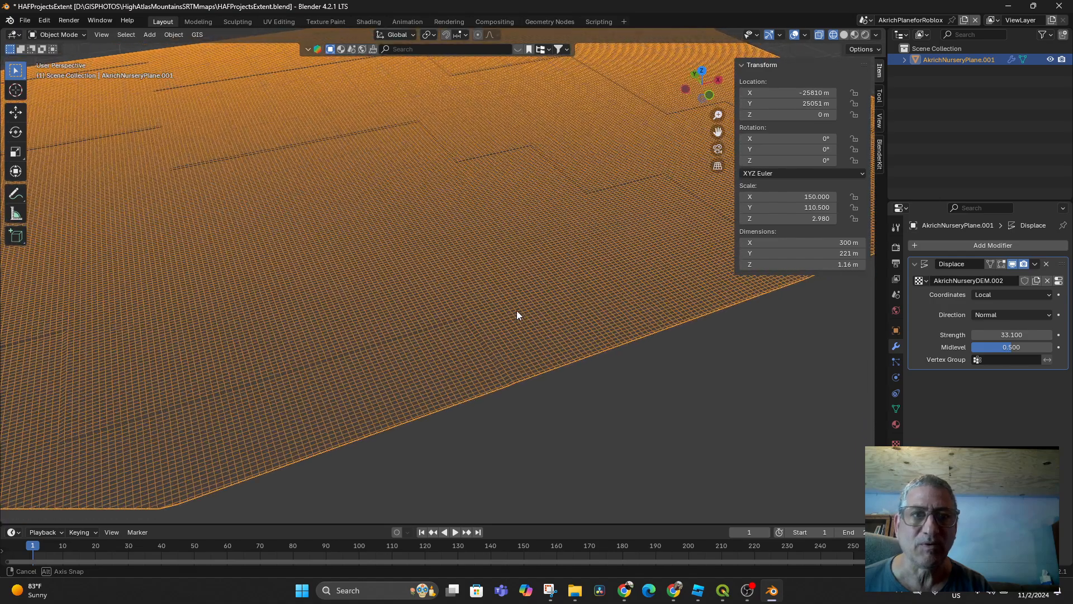
scroll(503, 296, down, 5)
scroll(478, 279, up, 6)
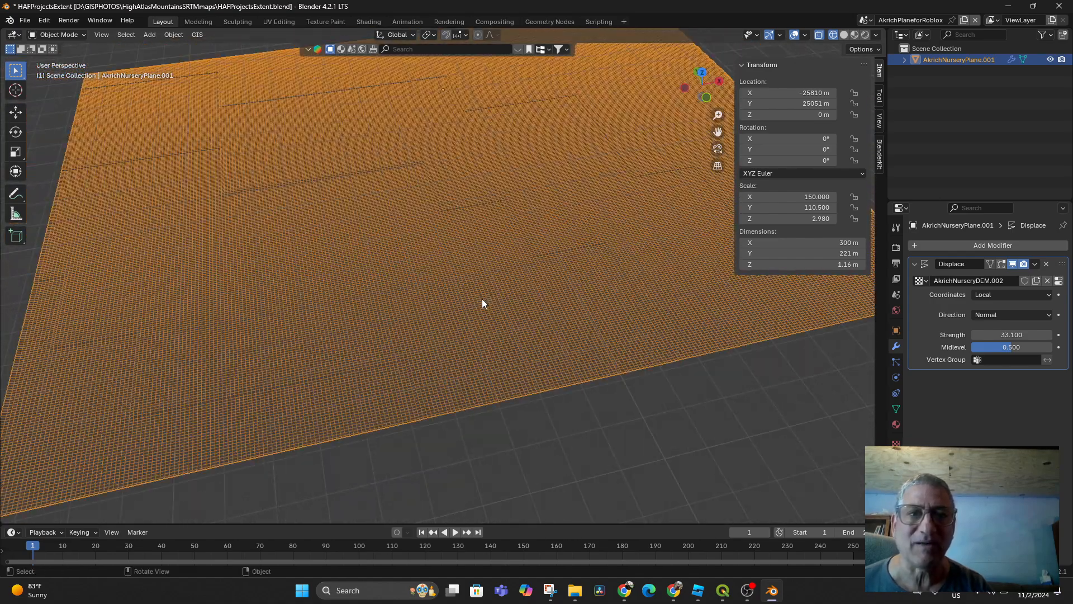
scroll(483, 303, down, 4)
middle_drag(484, 300, 485, 294)
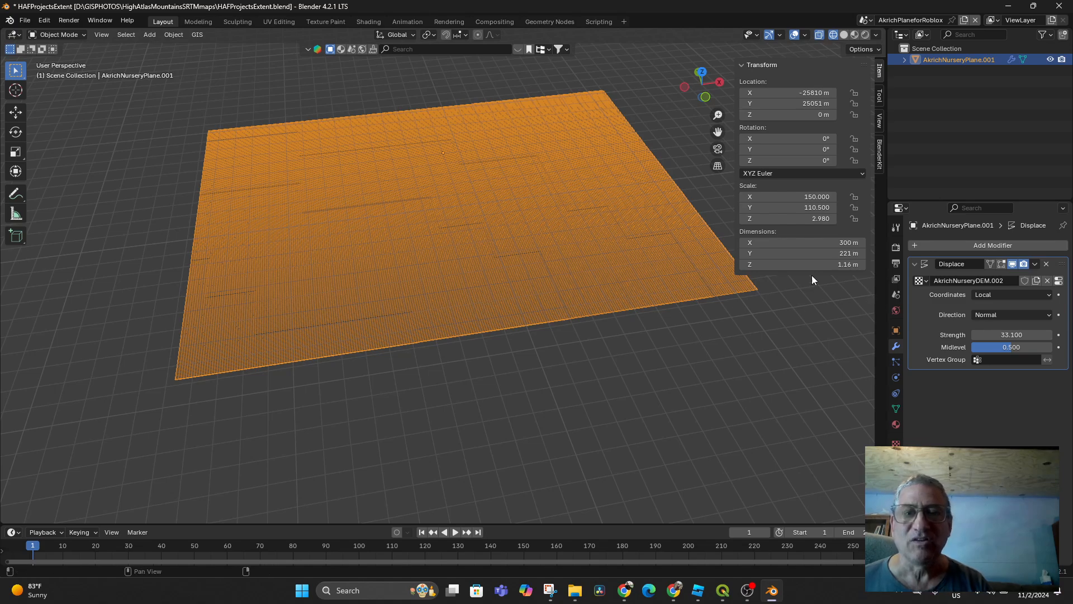
click(844, 35)
mouse_move(718, 263)
middle_down()
mouse_move(577, 303)
mouse_move(576, 318)
mouse_move(591, 307)
mouse_move(584, 328)
mouse_move(558, 269)
middle_up()
click(832, 35)
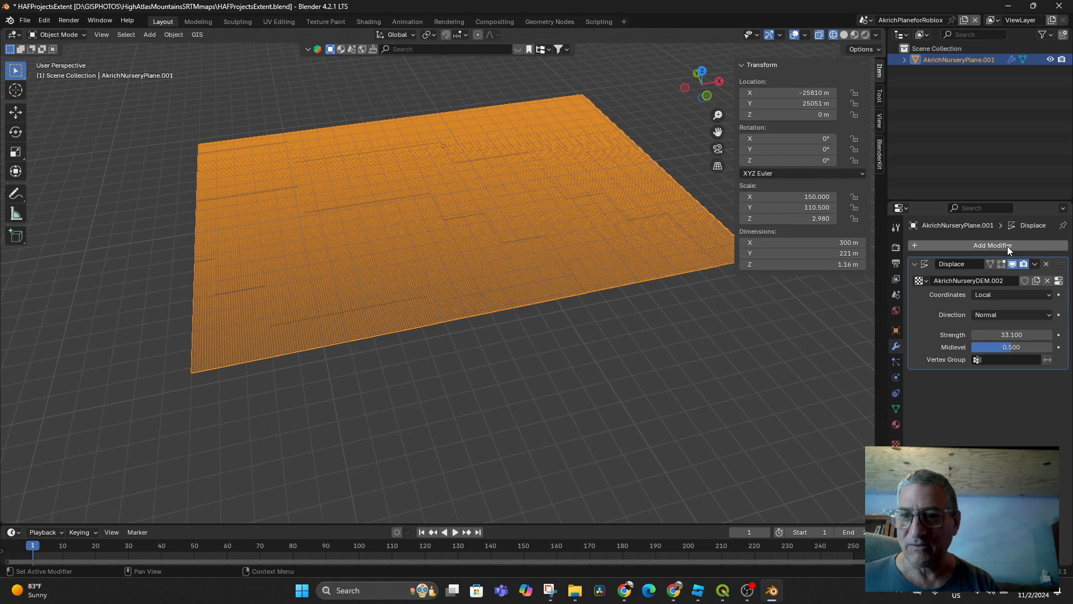
Step: Add a Decimate modifier to AkrichNurseryPlane.001 in Collapse mode with a ratio of 0.1
click(961, 245)
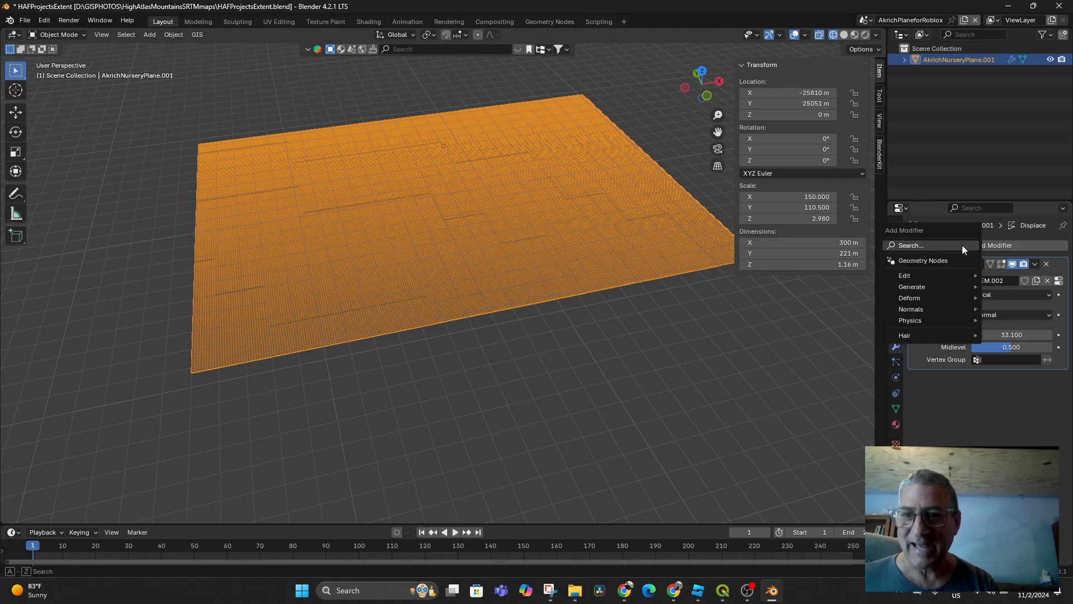
click(963, 246)
text(dec)
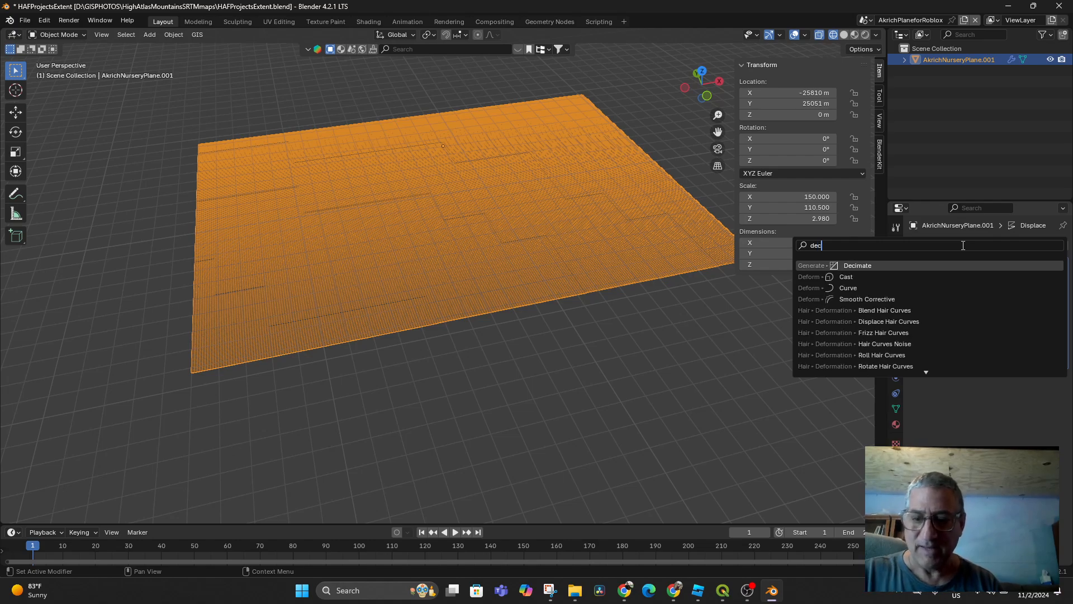
key(Return)
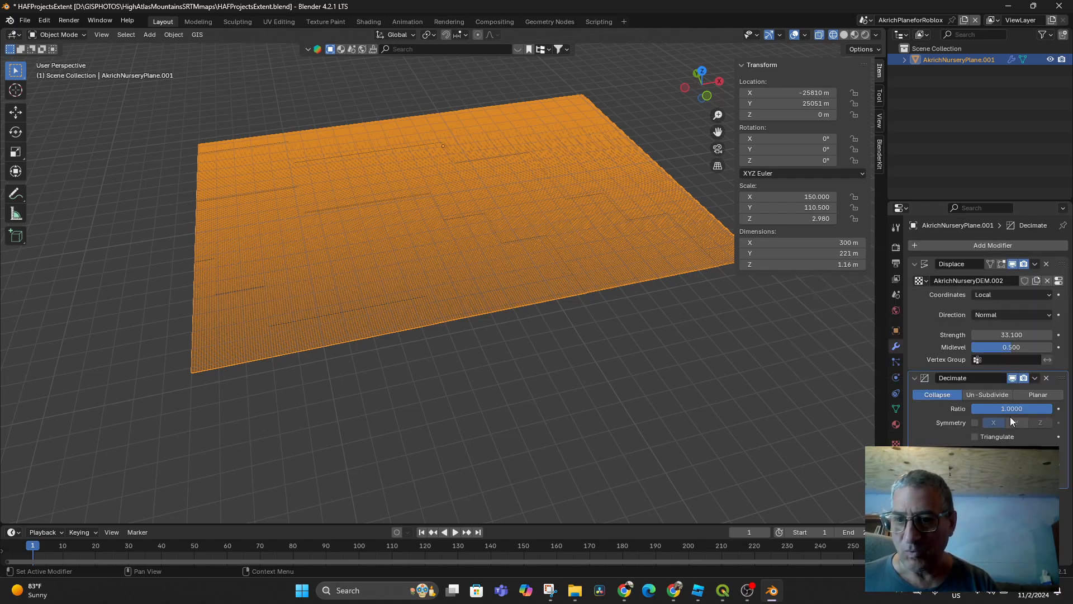
drag(1045, 411, 967, 407)
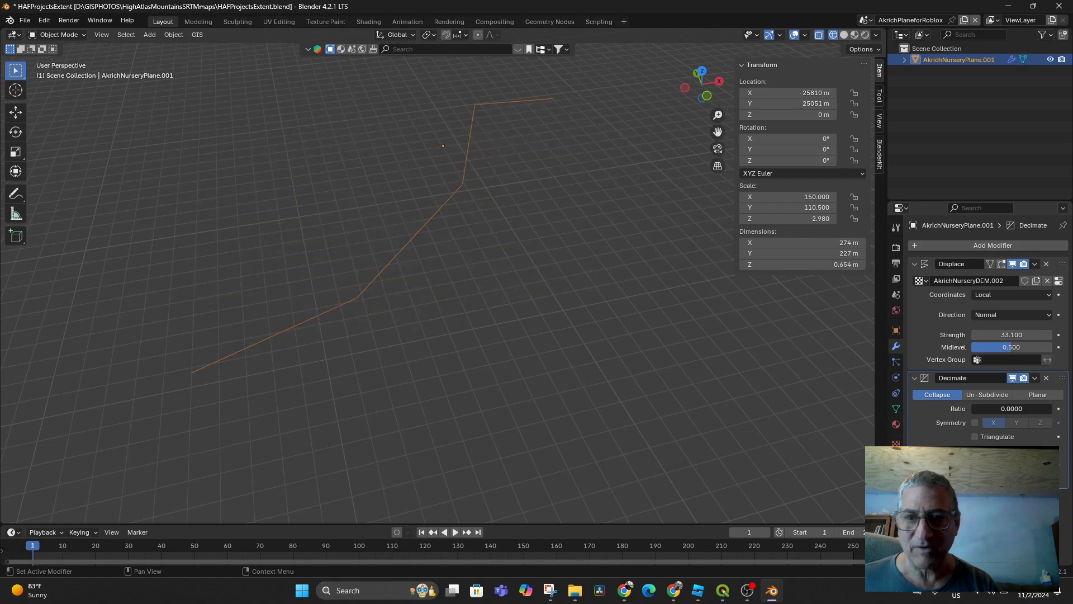
click(1014, 408)
text(.)
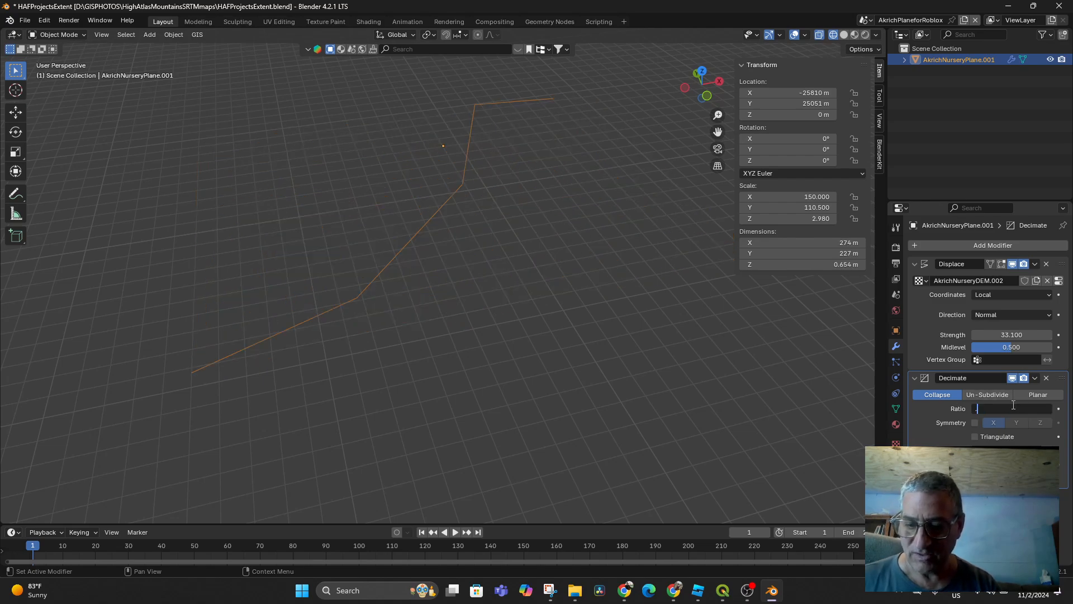
text(1)
key(Return)
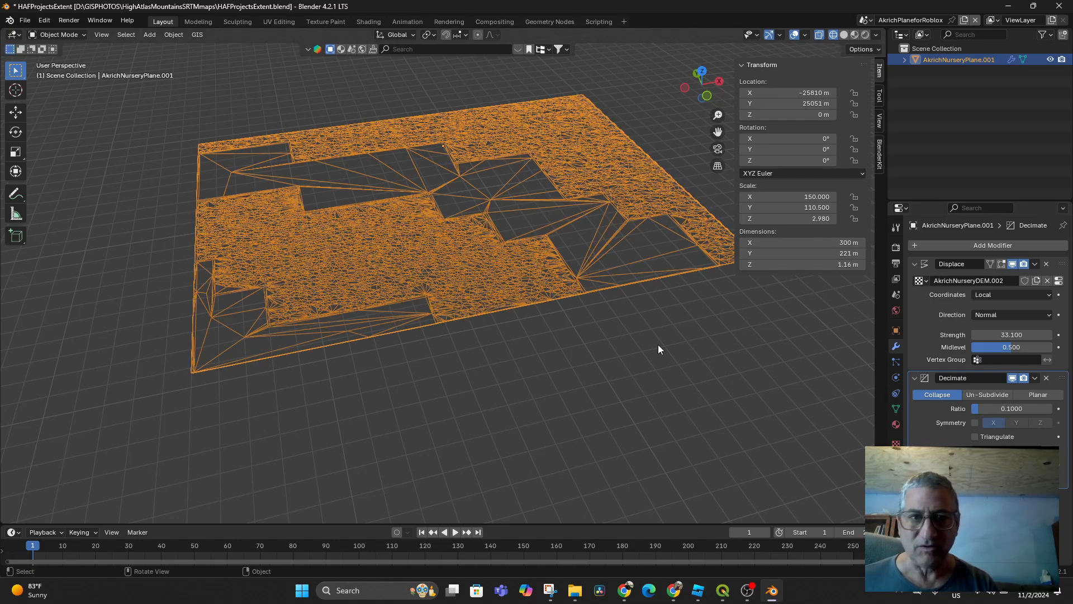
Step: Lower the Decimate ratio of AkrichNurseryPlane.001 to 0.05 and show the terrain in solid display
scroll(589, 316, up, 2)
scroll(581, 317, up, 3)
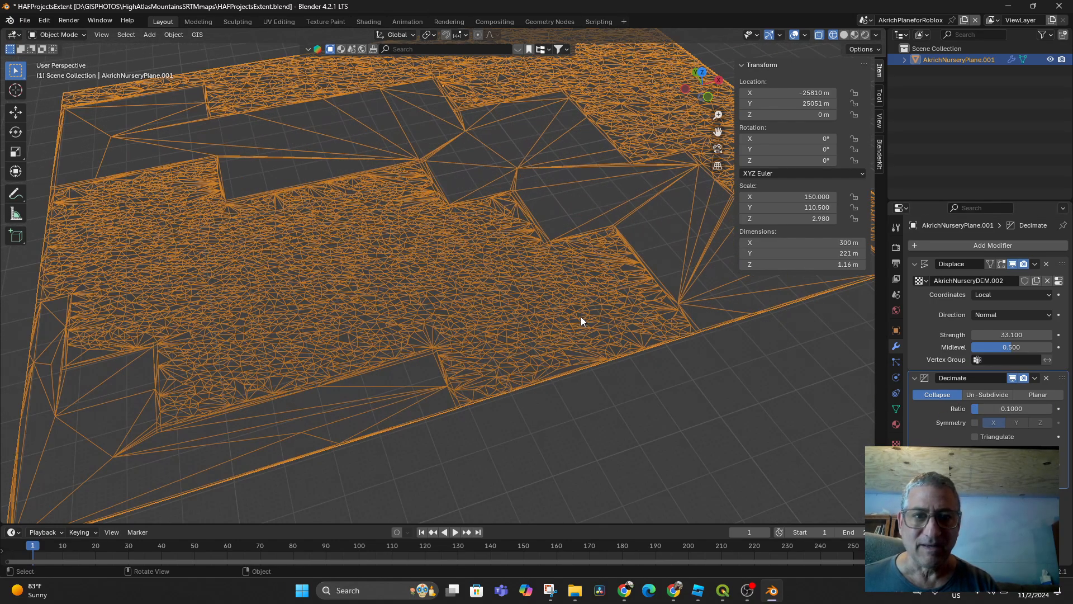
scroll(581, 316, down, 5)
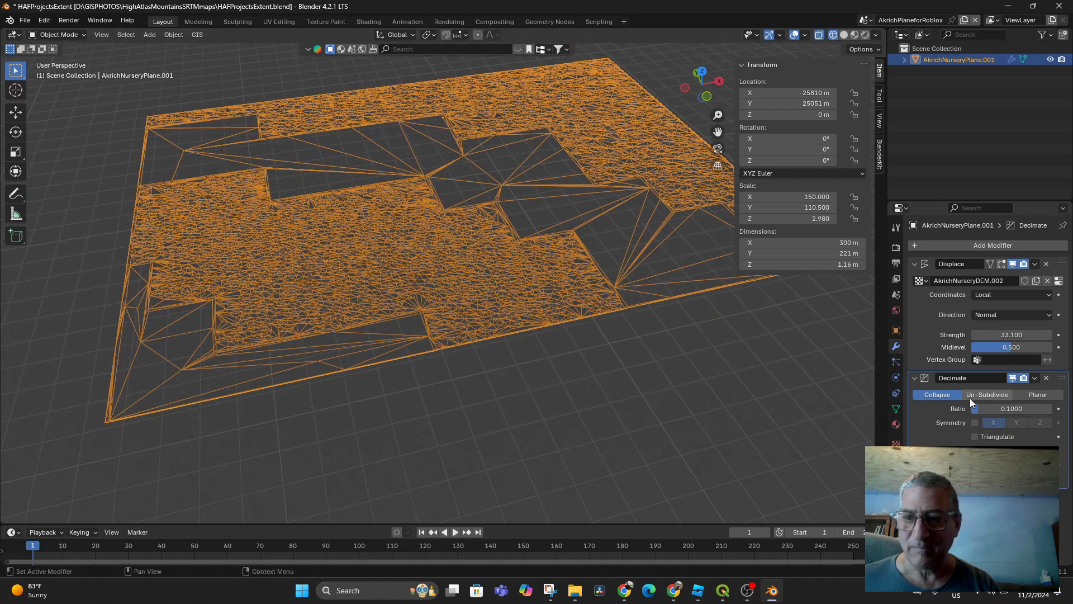
click(847, 37)
click(832, 35)
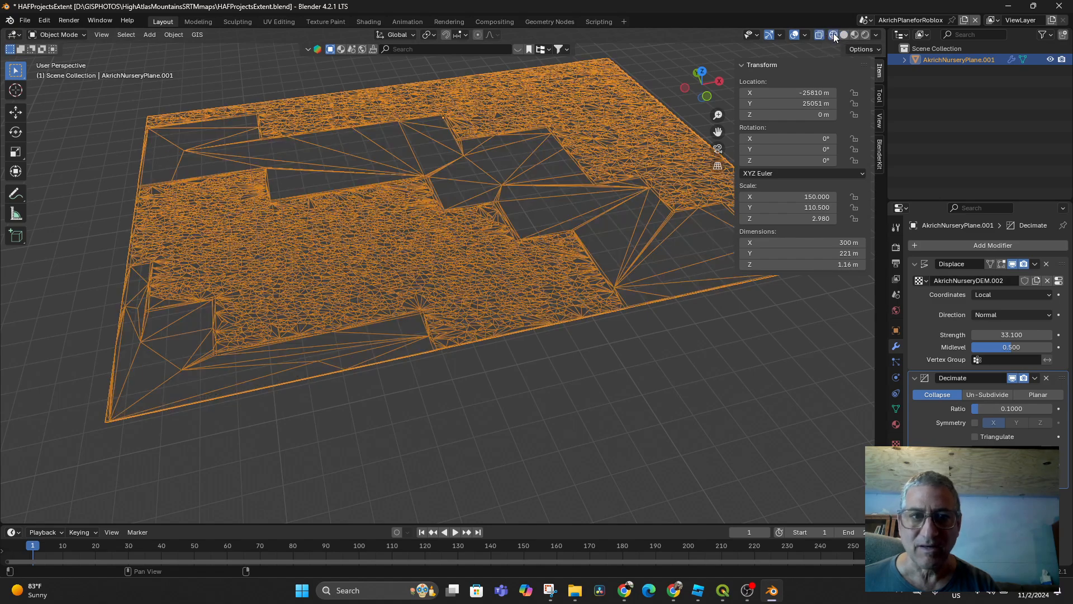
middle_drag(679, 284, 691, 277)
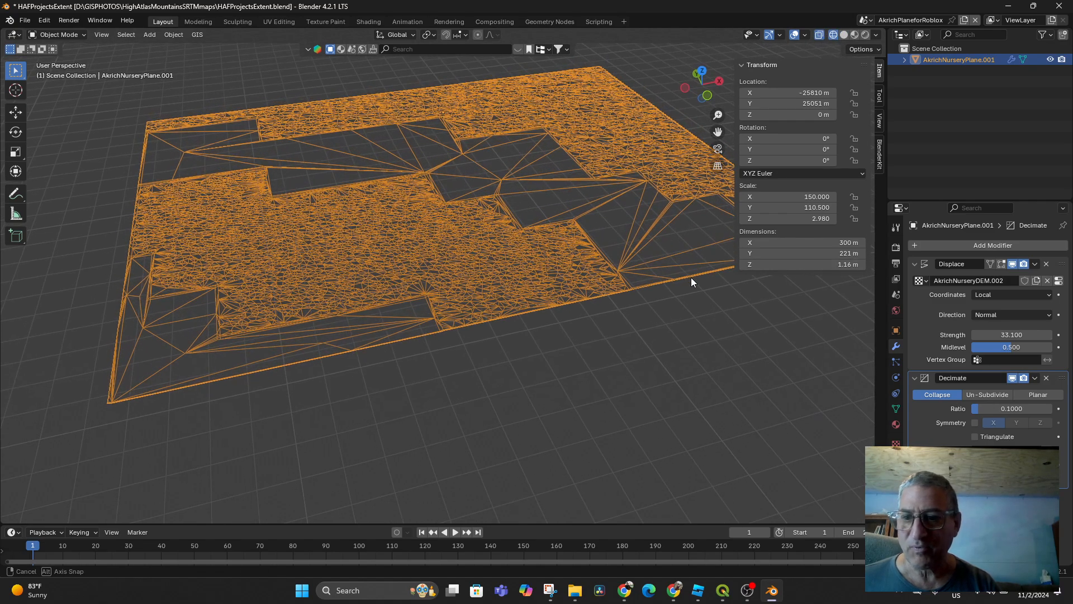
click(995, 408)
text(.05)
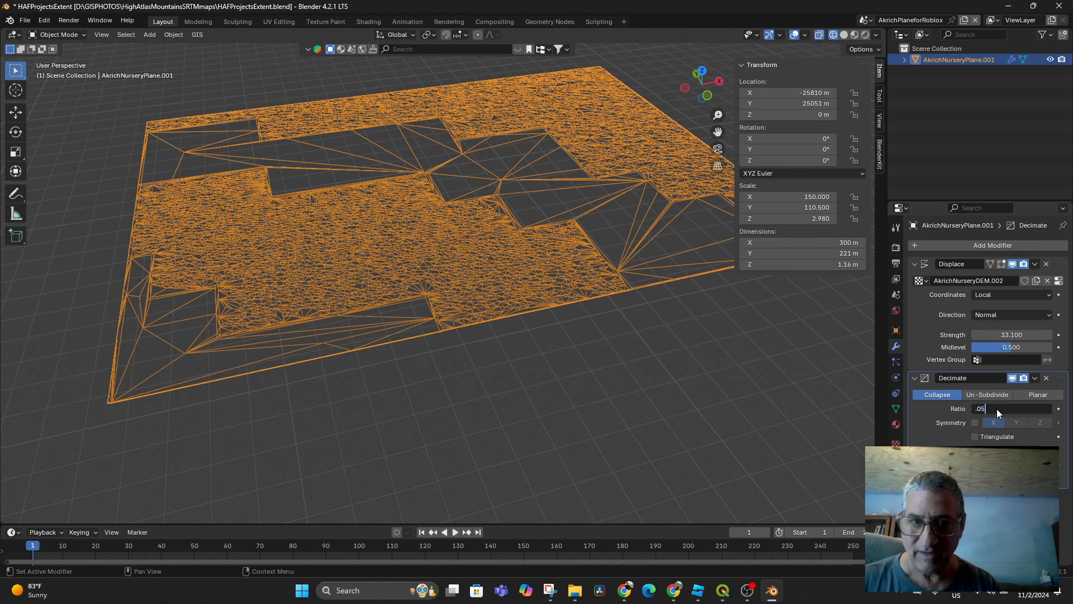
key(Return)
middle_drag(677, 347, 630, 293)
scroll(579, 313, down, 6)
click(843, 34)
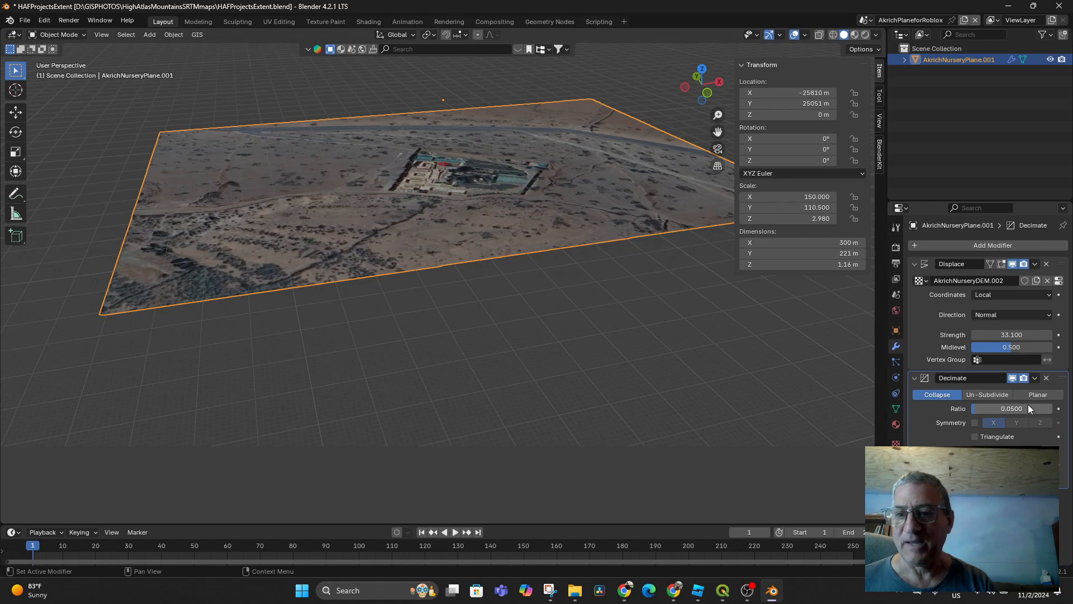
Step: Apply the Displace modifier and the Decimate modifier to AkrichNurseryPlane.001, in that order
click(1034, 265)
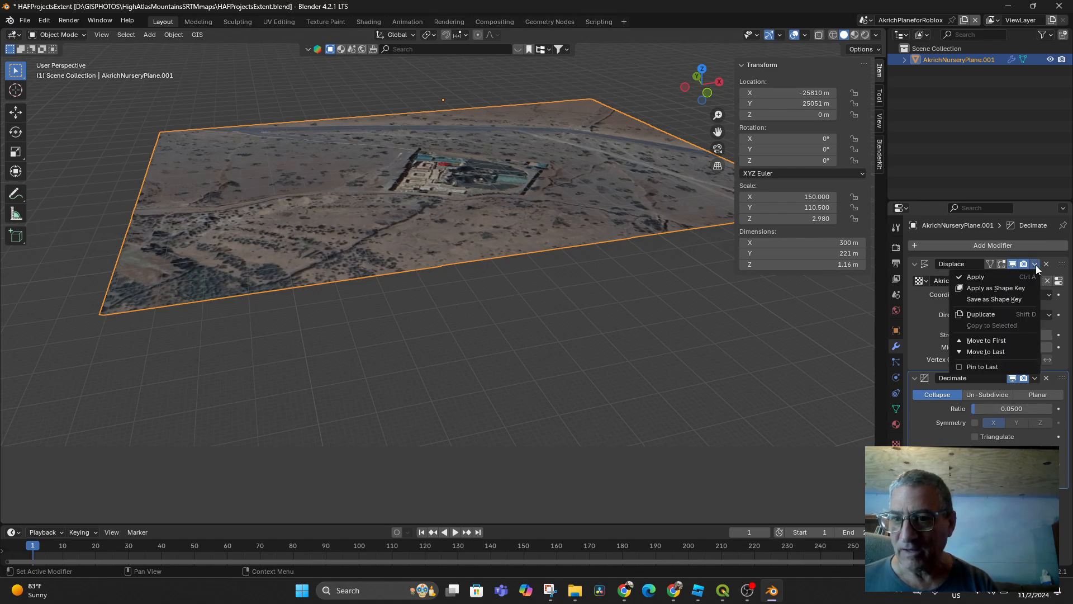
click(1007, 280)
middle_drag(625, 291, 505, 343)
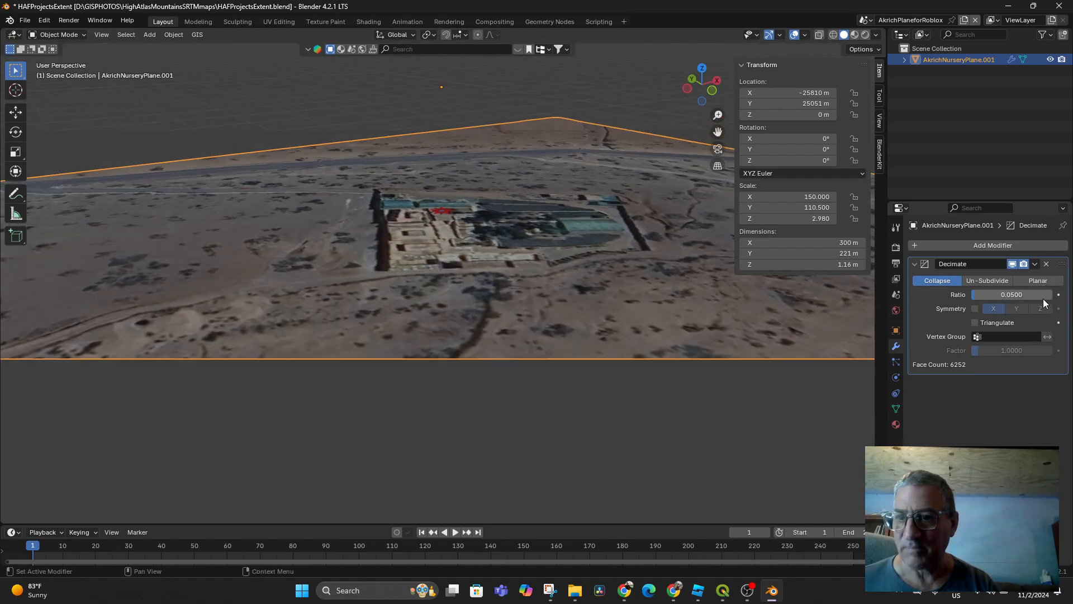
click(1034, 265)
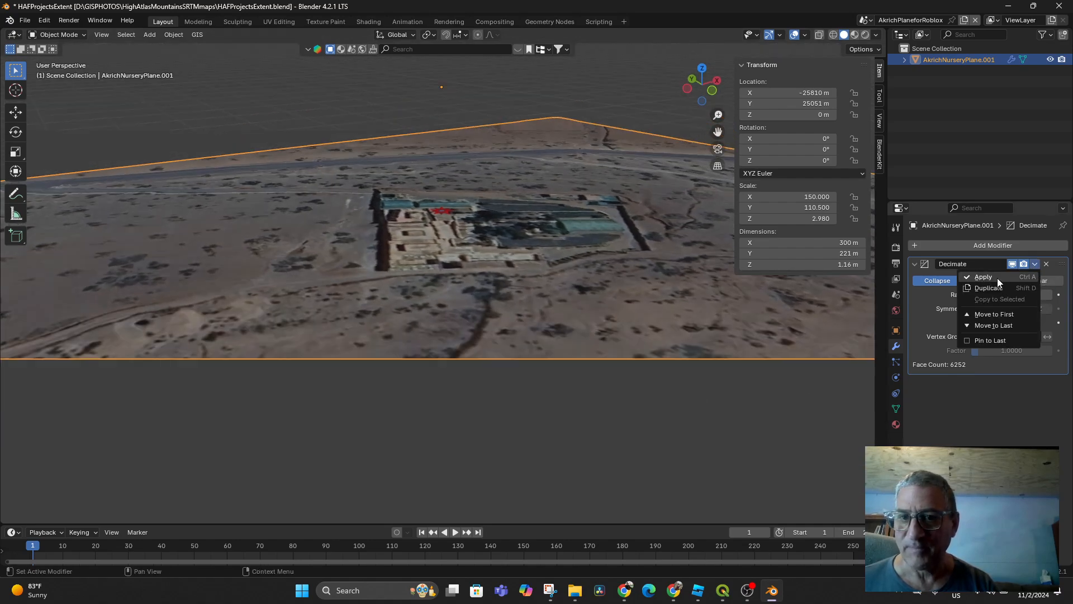
click(997, 277)
middle_drag(701, 265, 554, 304)
scroll(576, 325, up, 4)
scroll(572, 322, down, 5)
scroll(572, 320, down, 2)
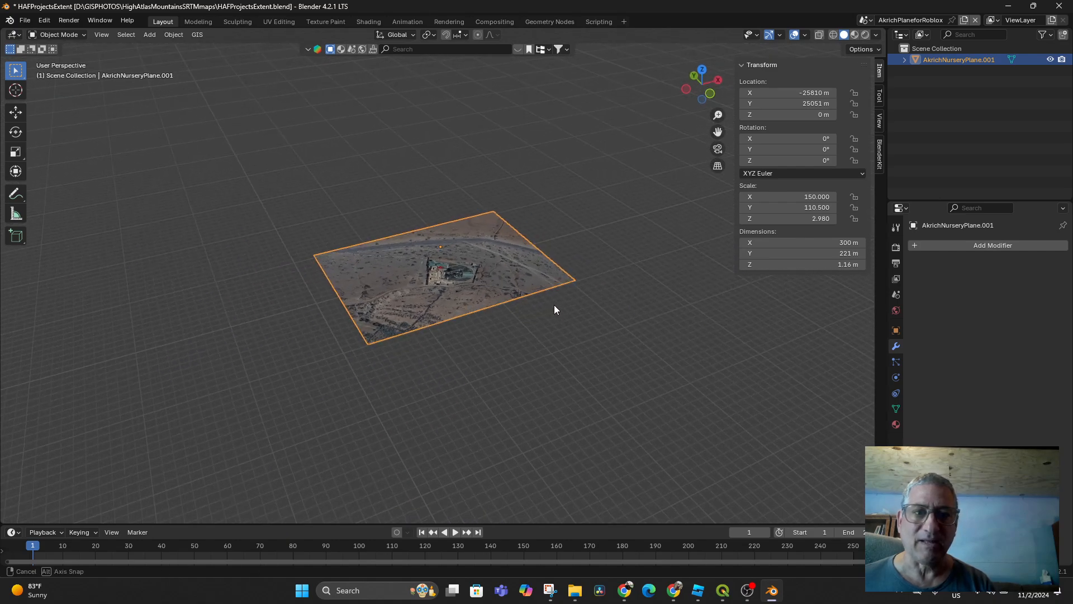
Step: Set the plane's X and Y location to 0 m and frame it in the viewport
click(815, 93)
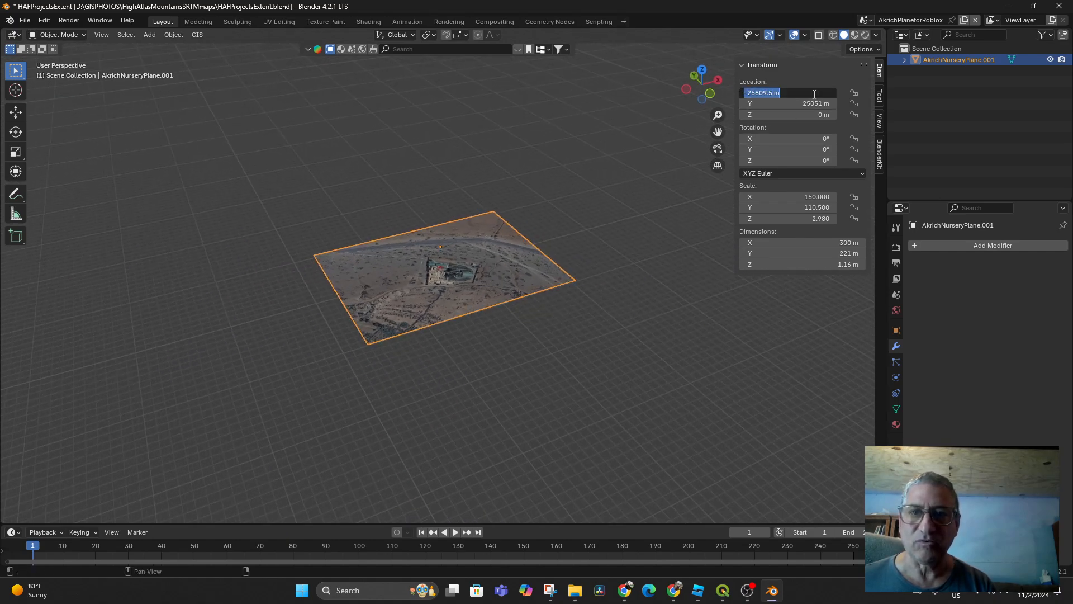
text(0)
key(Return)
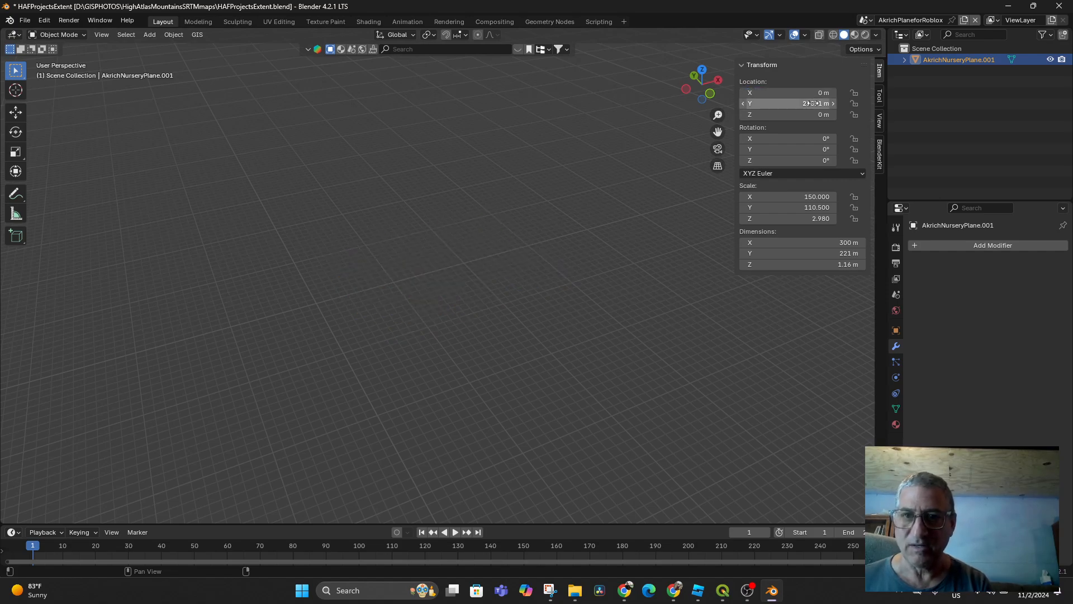
click(814, 103)
text(0)
key(Return)
click(810, 114)
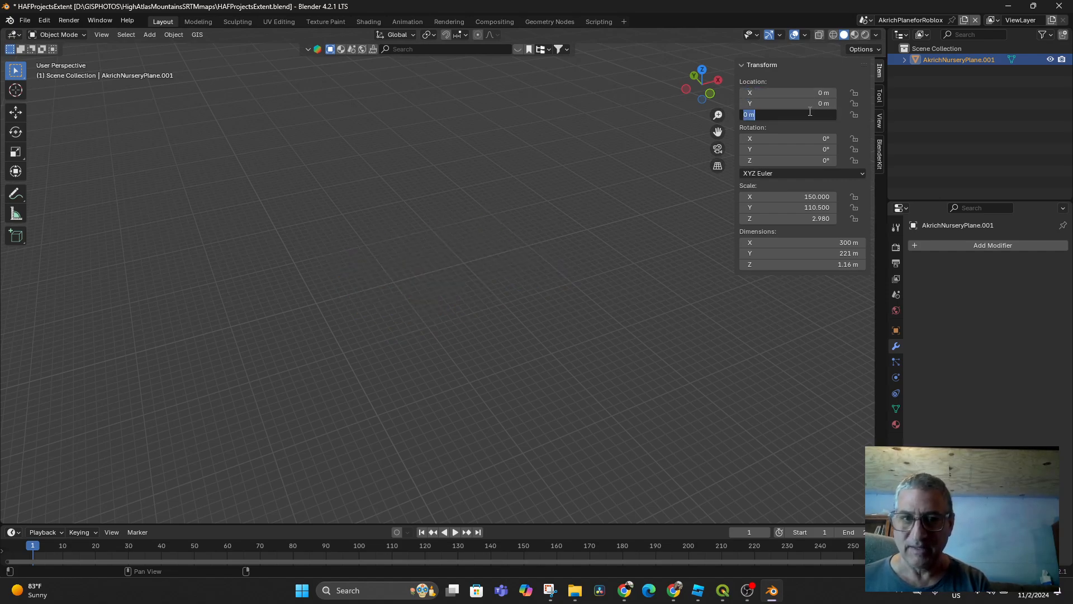
key(Return)
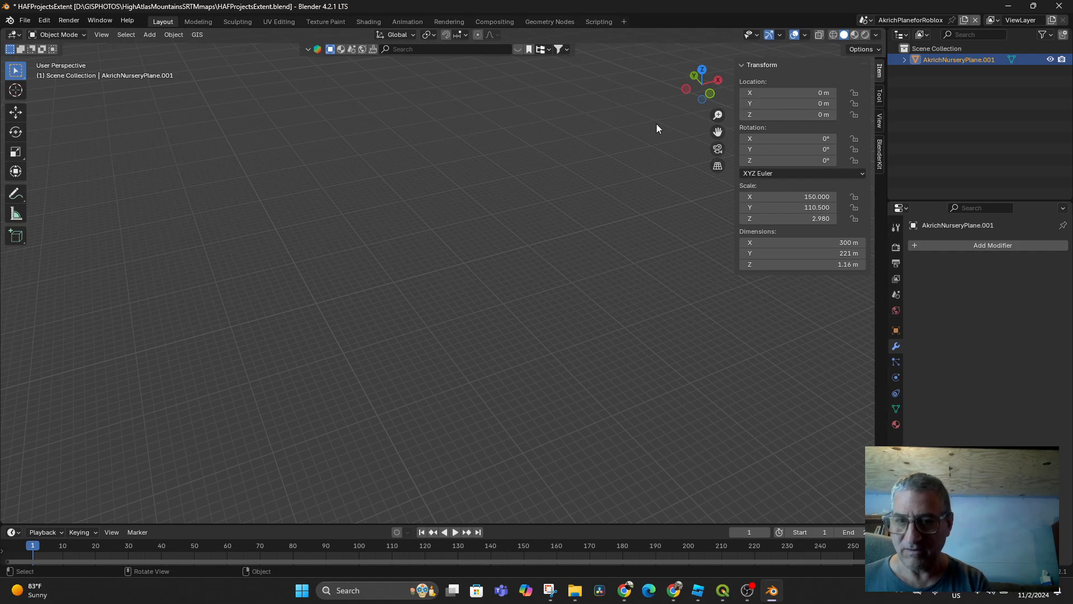
key(KP_Decimal)
scroll(514, 283, up, 3)
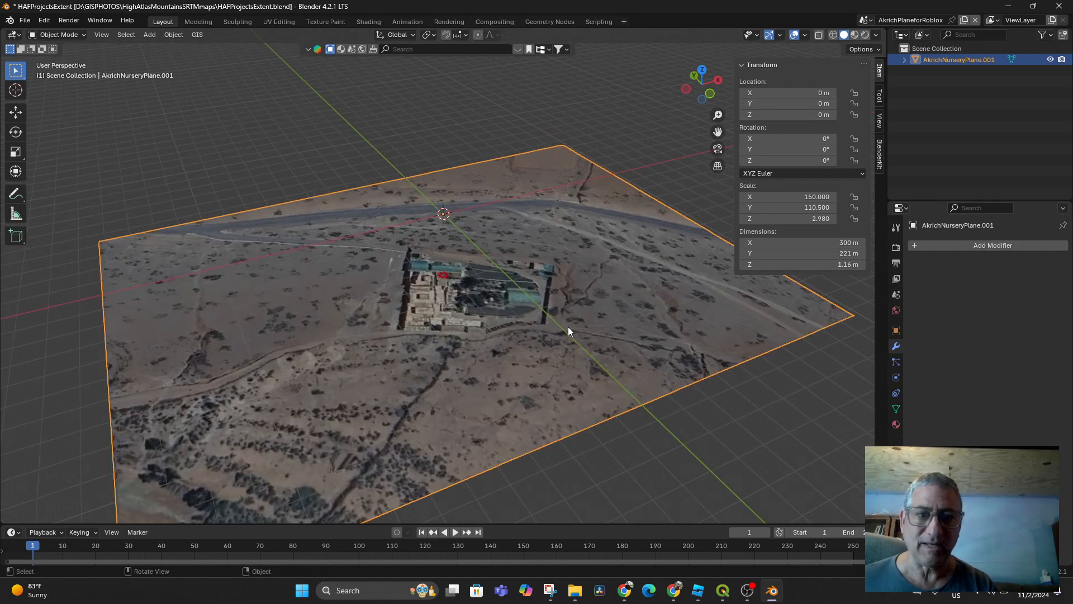
middle_drag(568, 327, 550, 314)
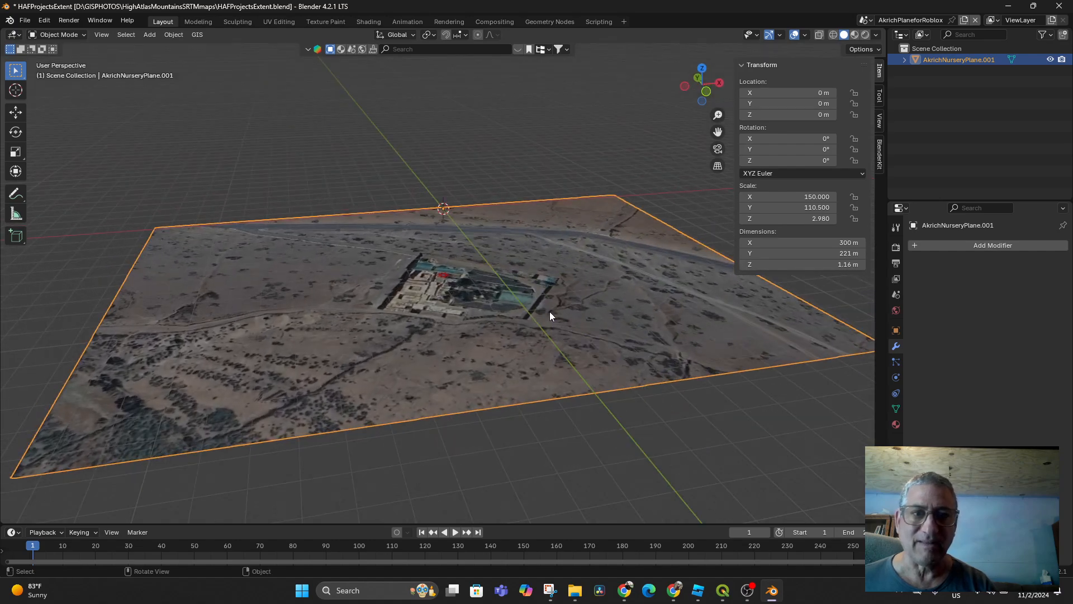
Step: Set the plane's origin to its geometry and apply all its transforms
click(173, 35)
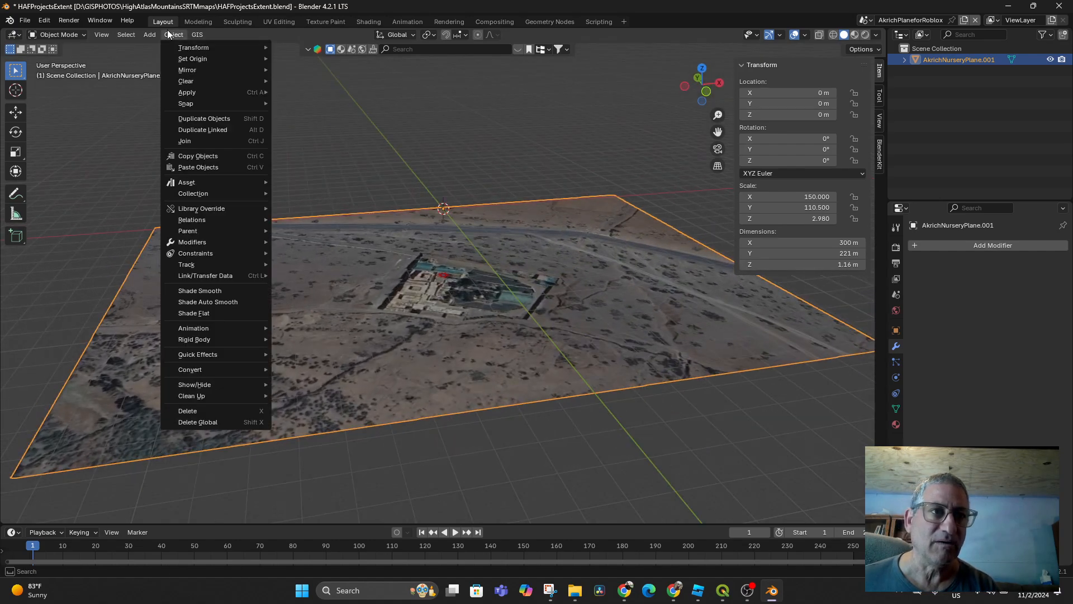
mouse_move(232, 58)
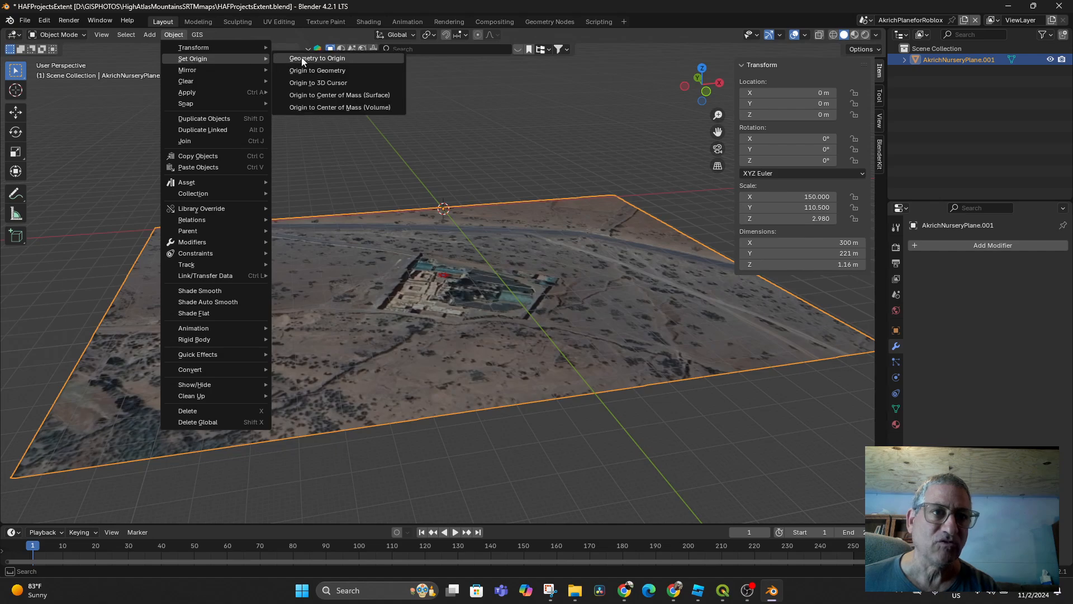
click(313, 71)
middle_drag(522, 270, 518, 280)
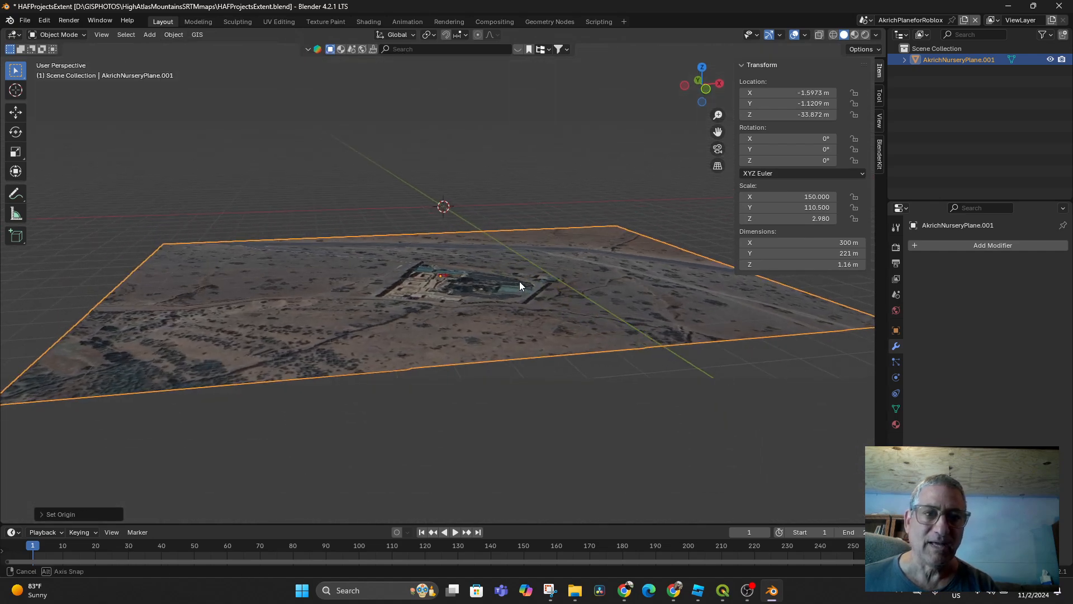
key(ctrl+a)
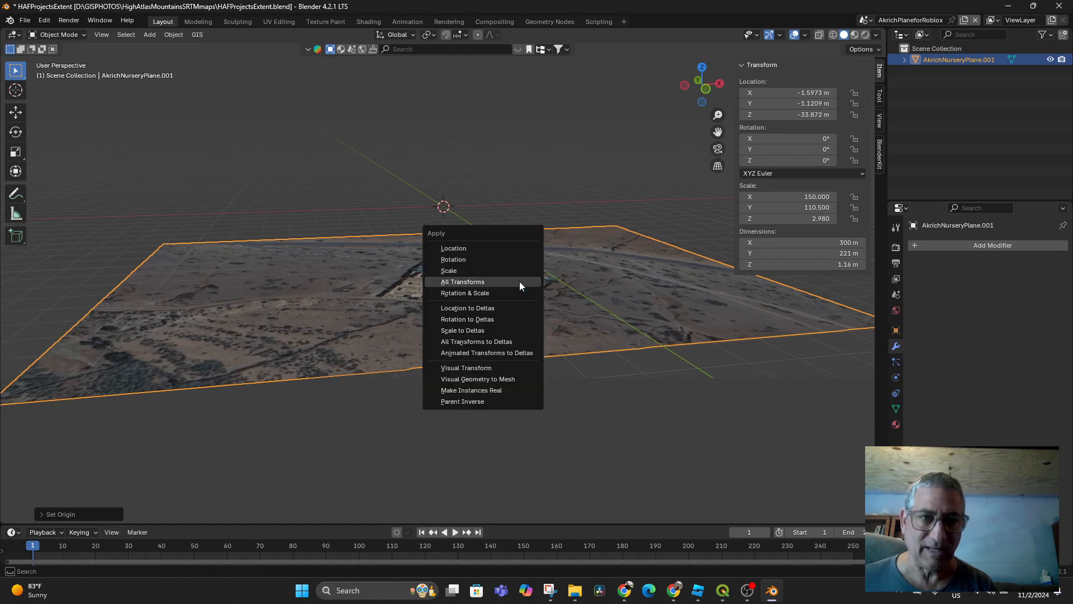
click(518, 281)
scroll(555, 341, up, 3)
scroll(556, 331, up, 2)
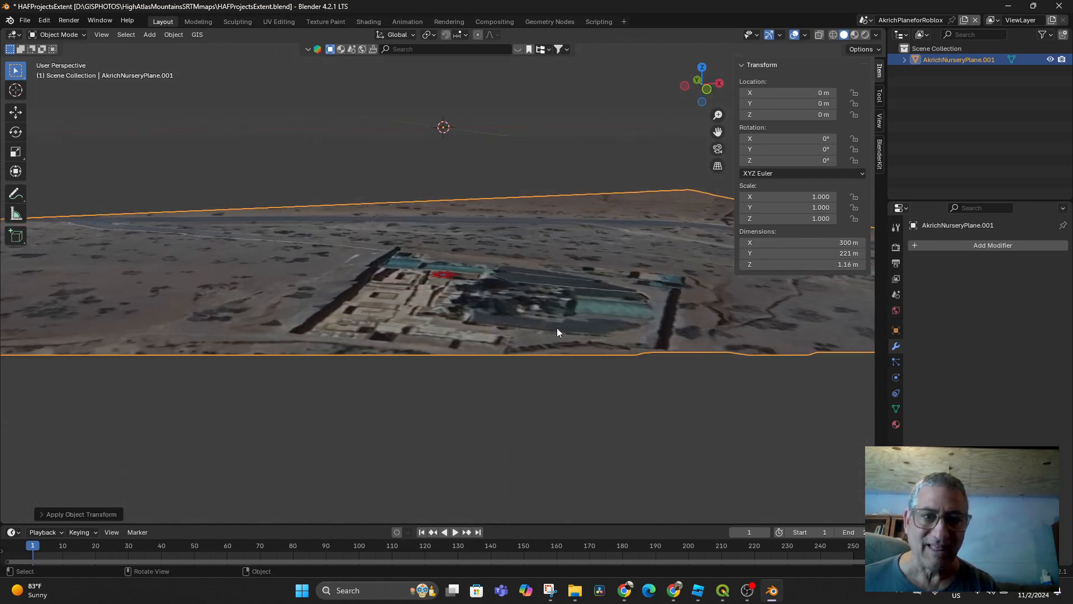
scroll(560, 326, down, 3)
scroll(561, 324, up, 3)
scroll(561, 324, down, 2)
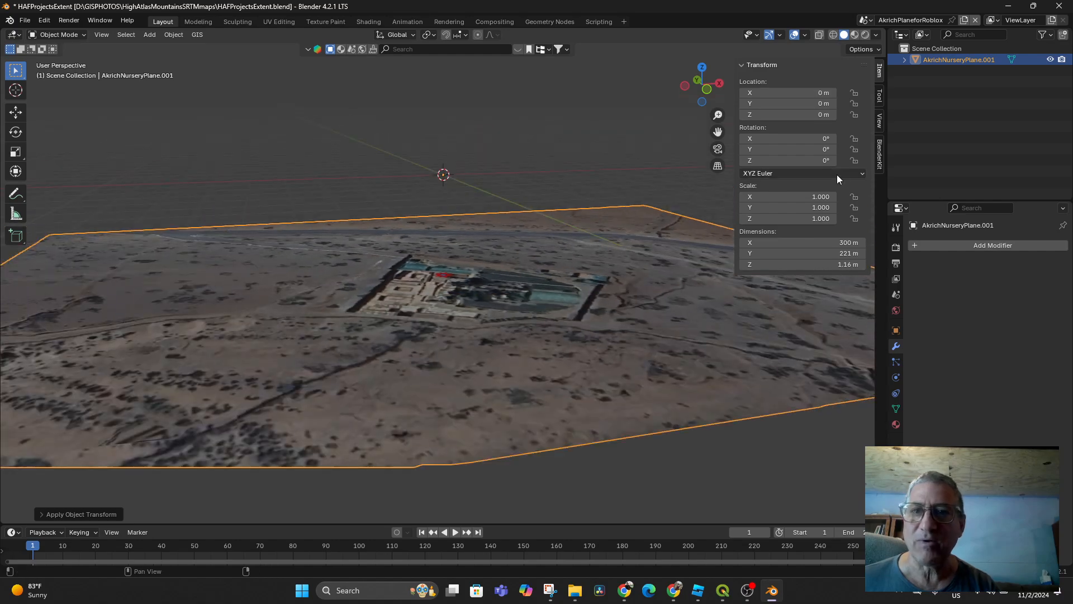
Step: Reduce the viewport's clip start to 0.001 m and check the terrain at close and far zoom
click(881, 122)
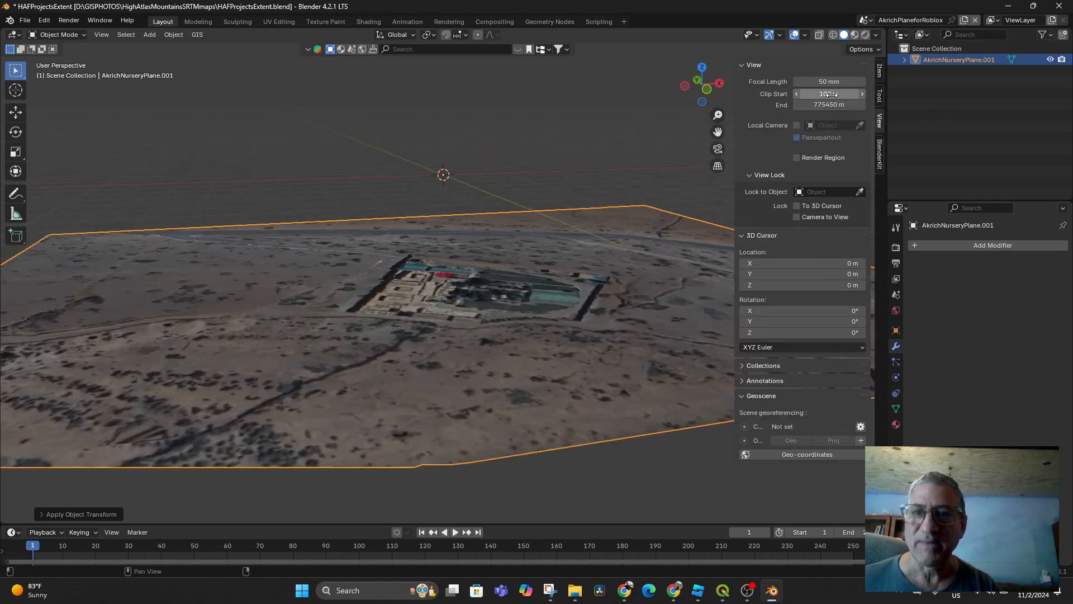
drag(829, 94, 816, 94)
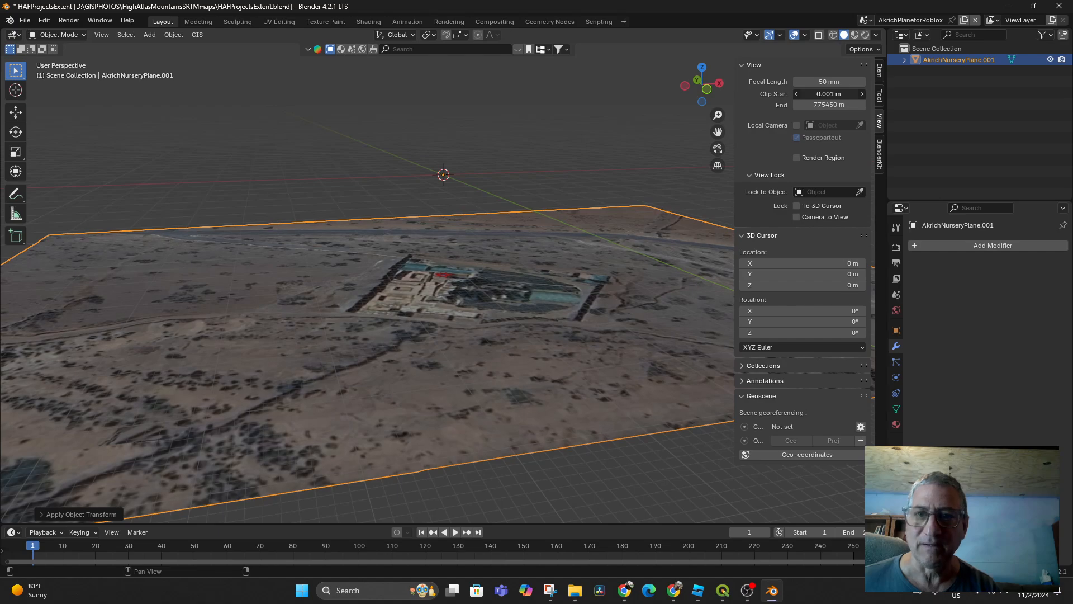
click(829, 104)
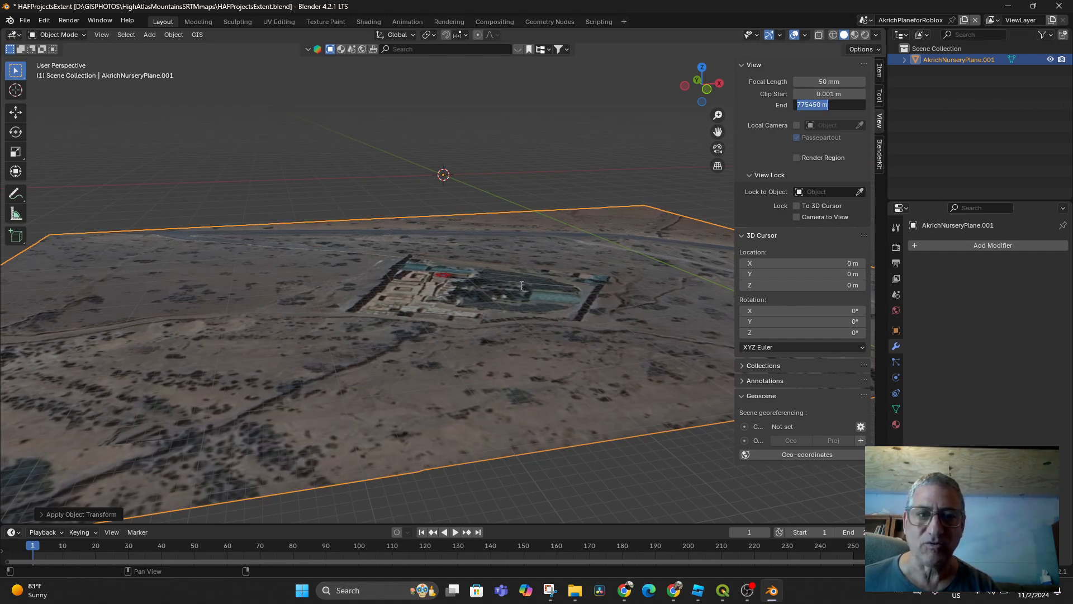
click(550, 288)
scroll(546, 333, up, 5)
scroll(545, 334, down, 9)
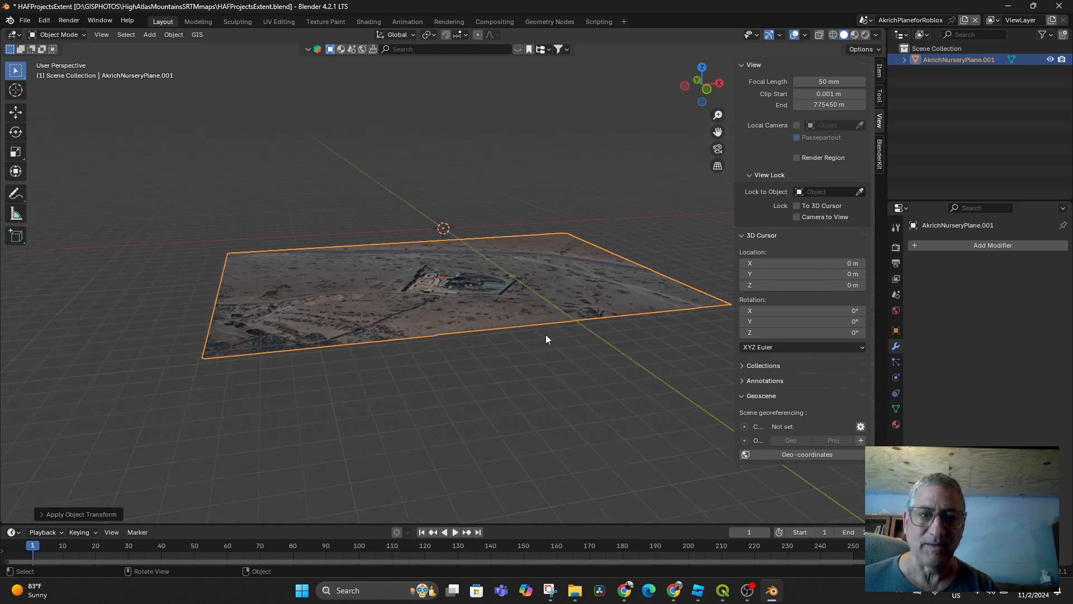
scroll(546, 334, up, 3)
scroll(544, 334, down, 3)
scroll(549, 344, up, 3)
middle_drag(538, 354, 535, 335)
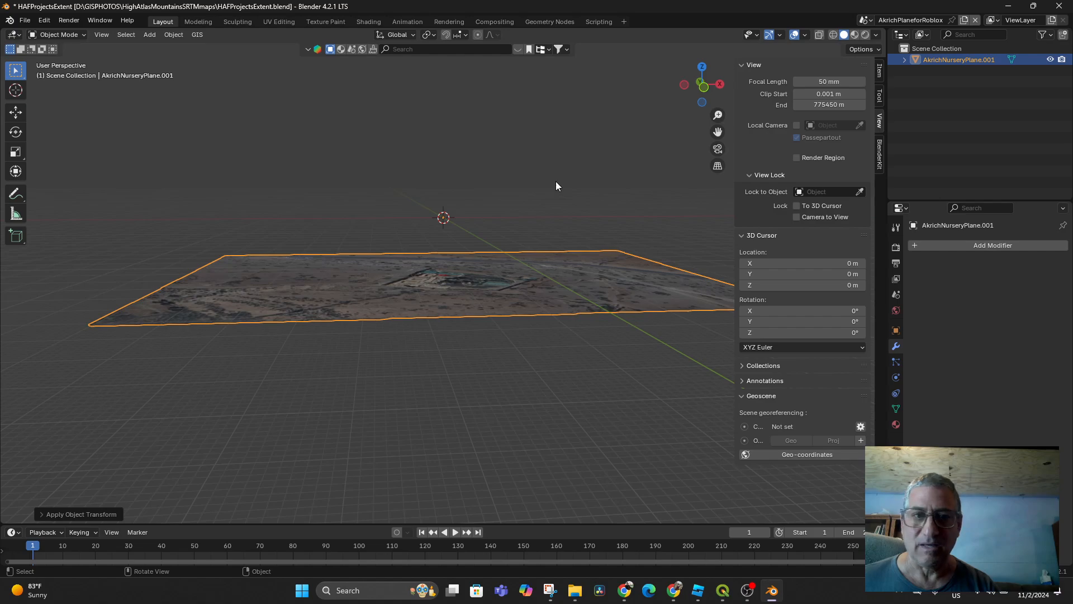
Step: Reselect the terrain plane, then repeat Origin to Geometry and apply all transforms once more
click(526, 199)
click(329, 275)
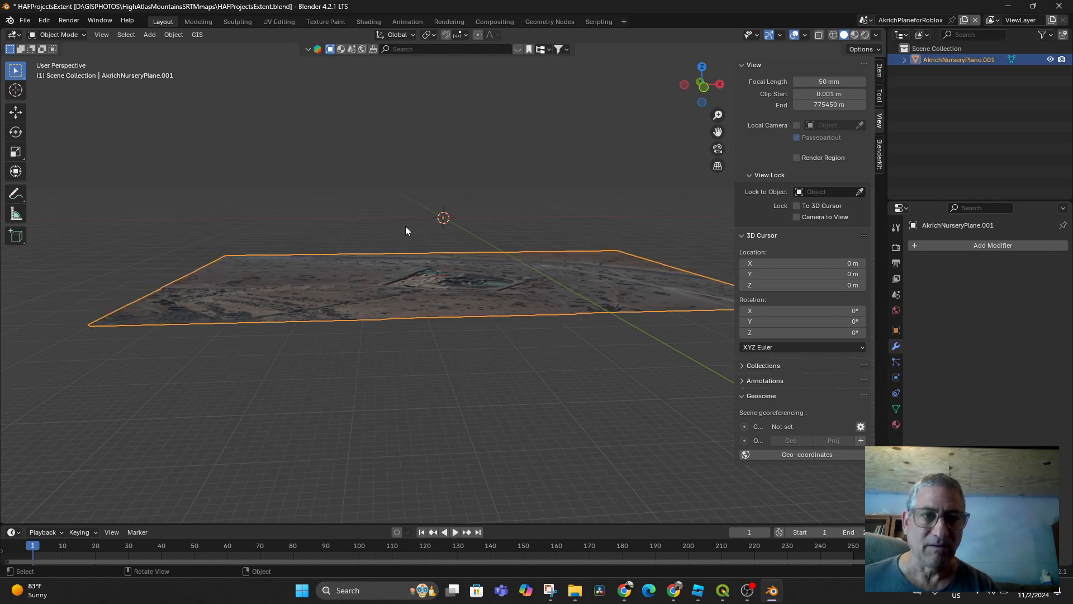
click(173, 34)
mouse_move(203, 58)
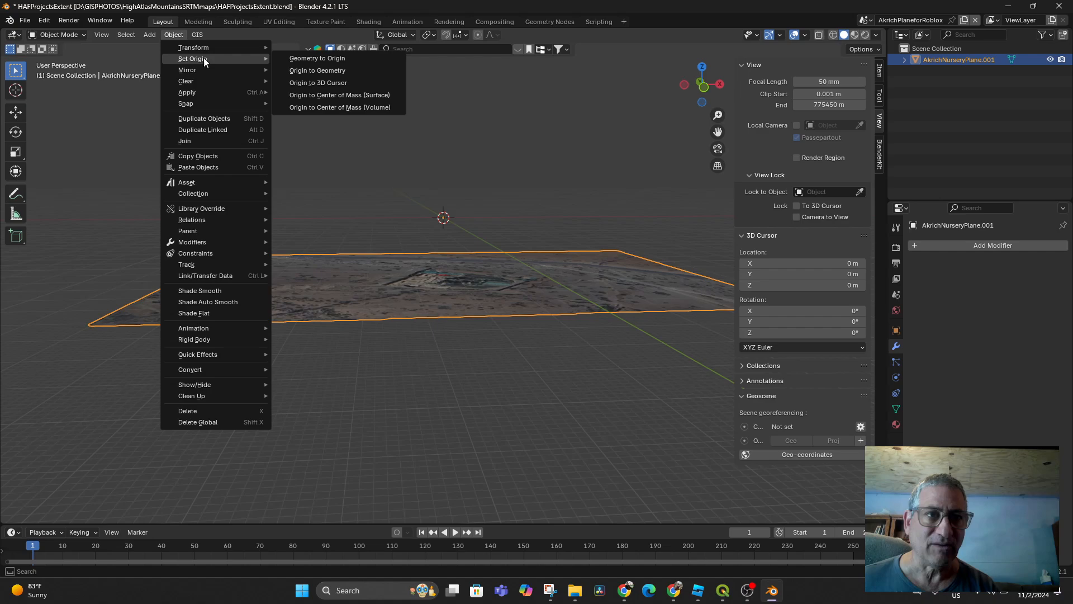
click(301, 71)
mouse_move(483, 252)
middle_down()
mouse_move(491, 237)
mouse_move(492, 252)
middle_up()
key(ctrl+a)
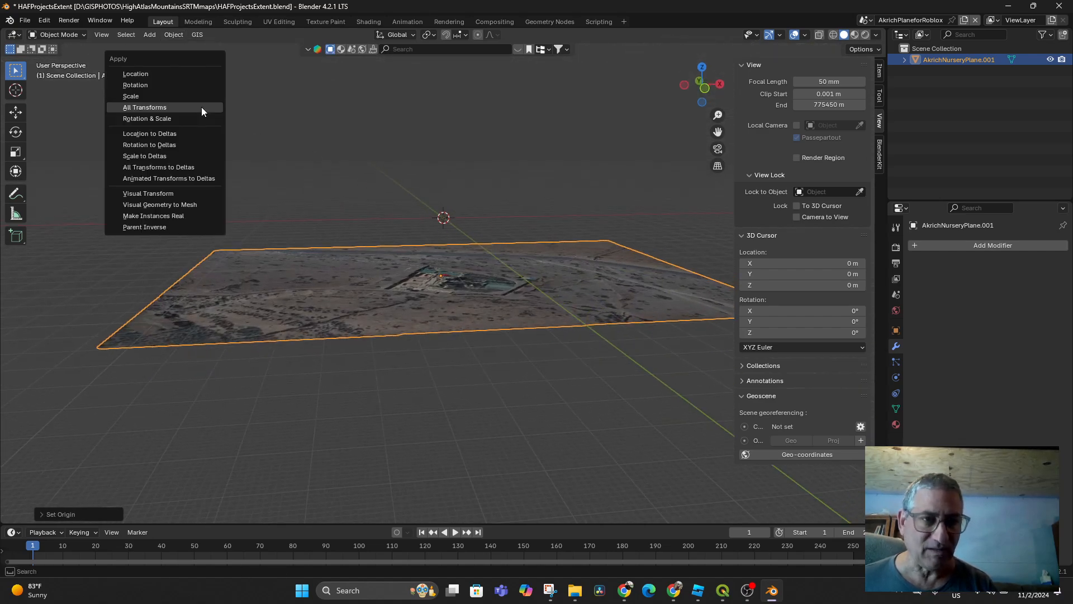
click(160, 108)
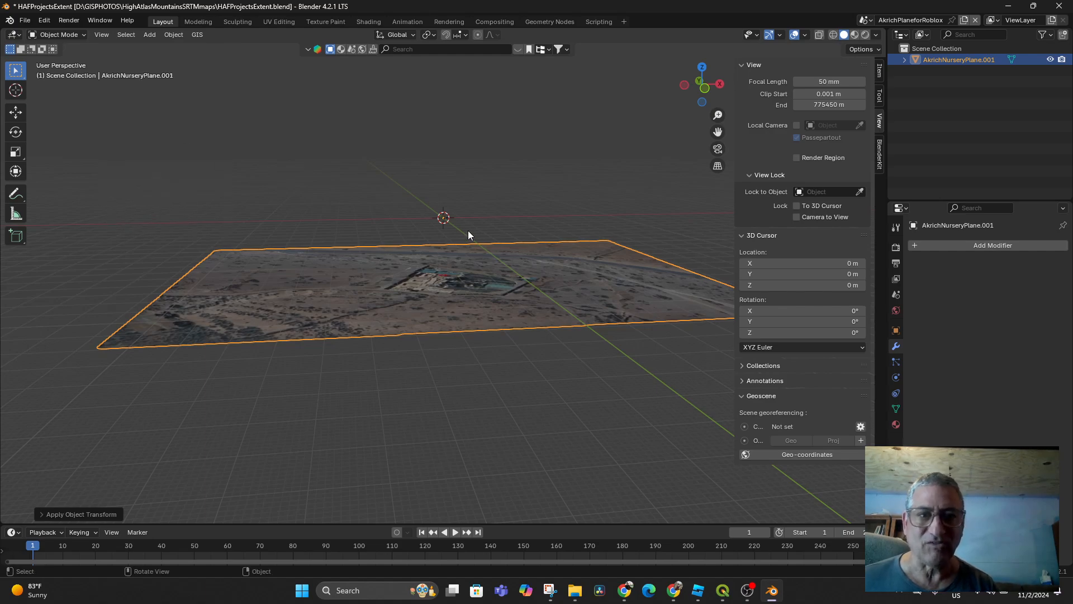
mouse_move(499, 298)
middle_down()
mouse_move(503, 285)
mouse_move(492, 308)
middle_up()
click(165, 34)
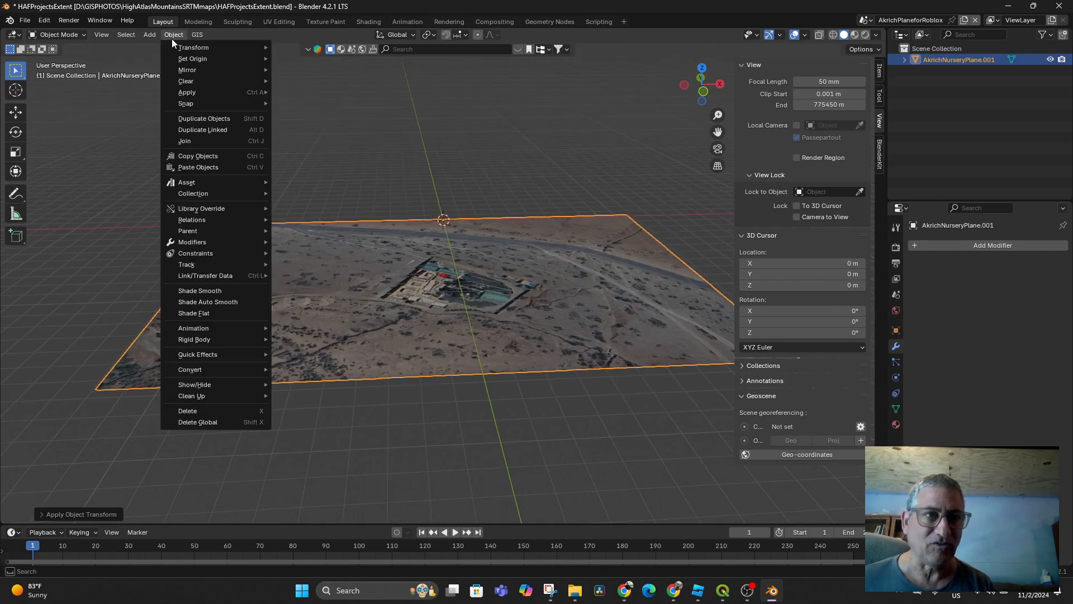
click(444, 168)
middle_drag(502, 213, 524, 229)
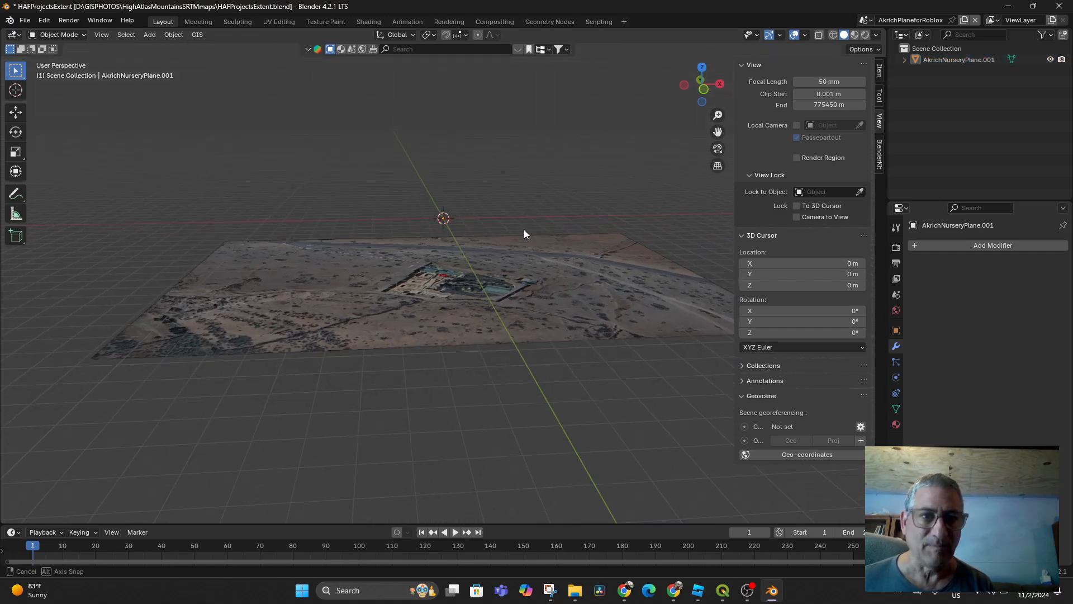
click(168, 35)
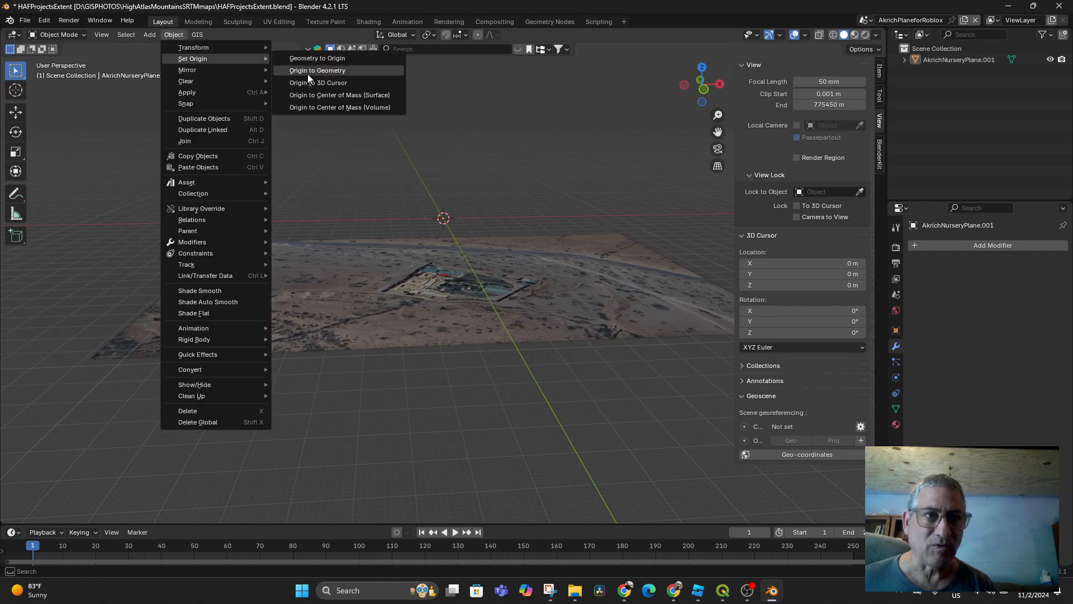
click(413, 266)
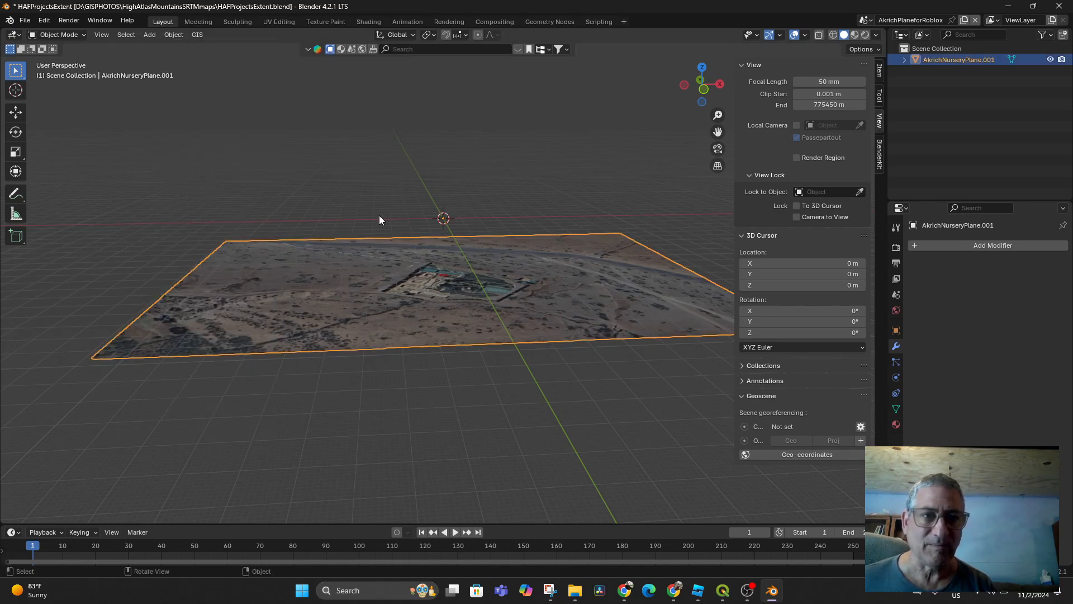
Step: Set the terrain plane's origin to its geometry
click(173, 35)
mouse_move(186, 59)
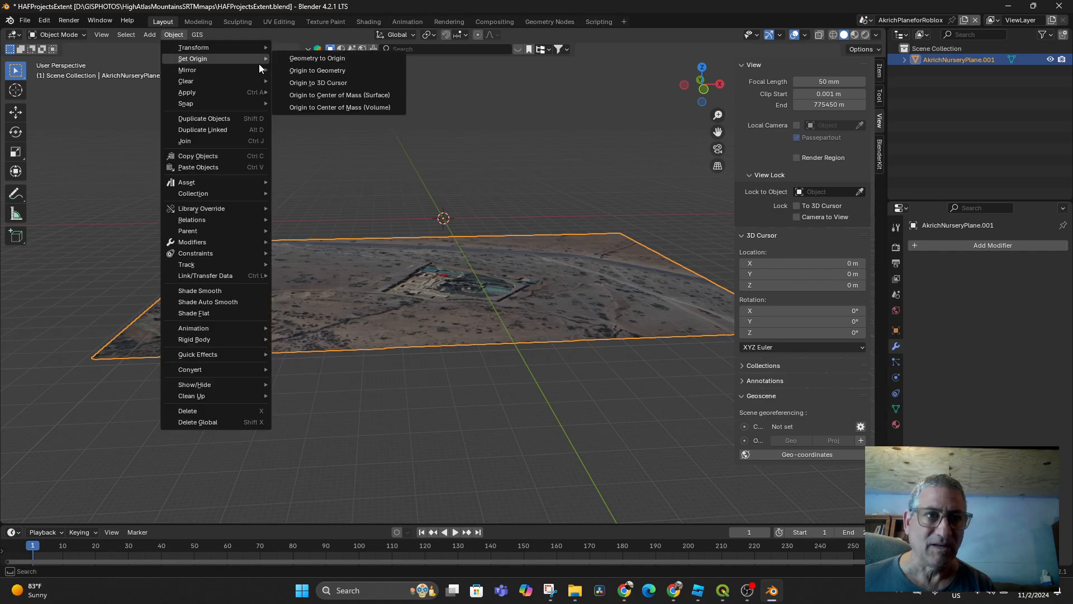
click(298, 71)
middle_drag(565, 317, 569, 303)
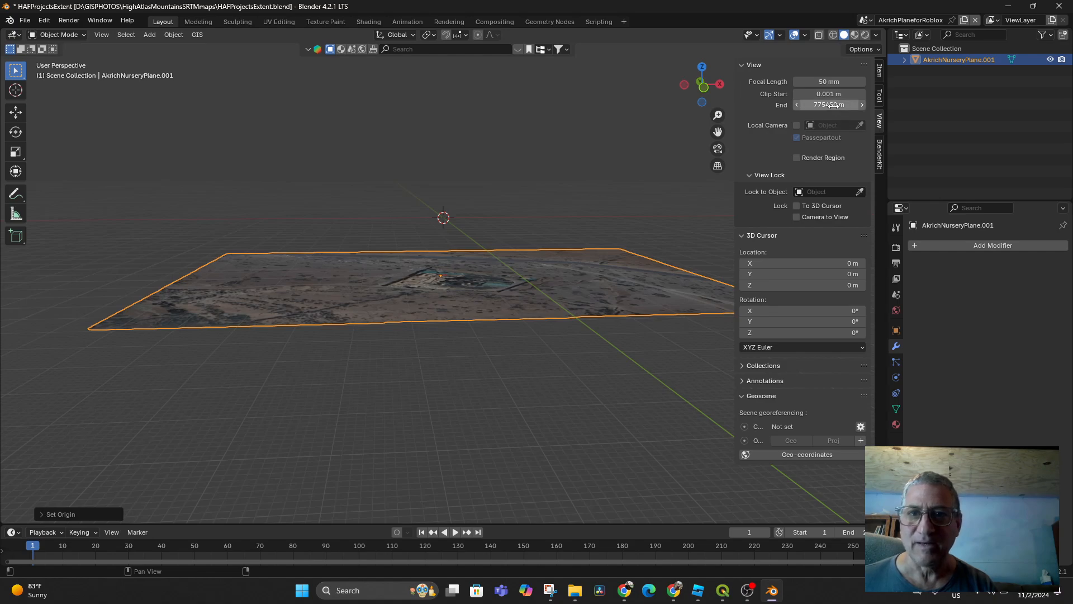
Step: Set the terrain plane's Z location to 0 m and apply its transforms
click(879, 72)
click(807, 115)
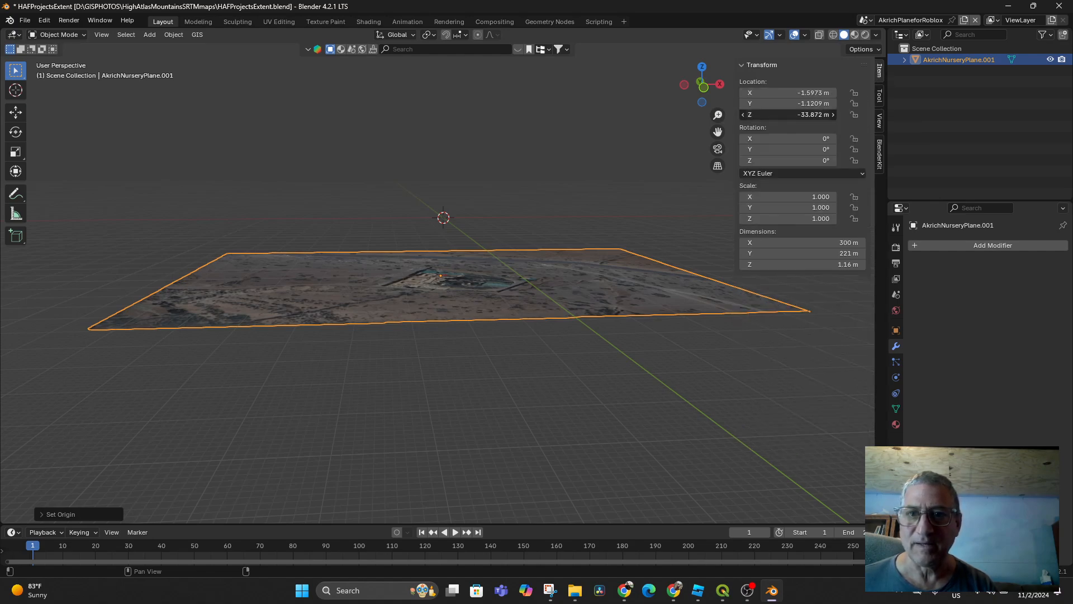
text(0)
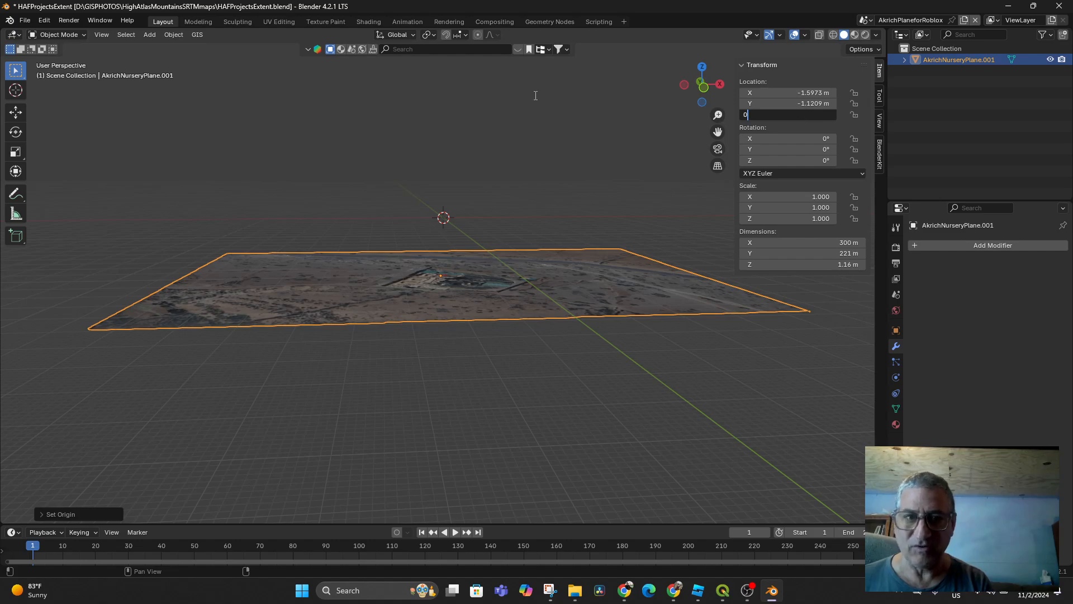
key(Return)
middle_drag(535, 95, 539, 280)
scroll(545, 223, down, 2)
key(ctrl+a)
click(536, 206)
scroll(539, 273, up, 3)
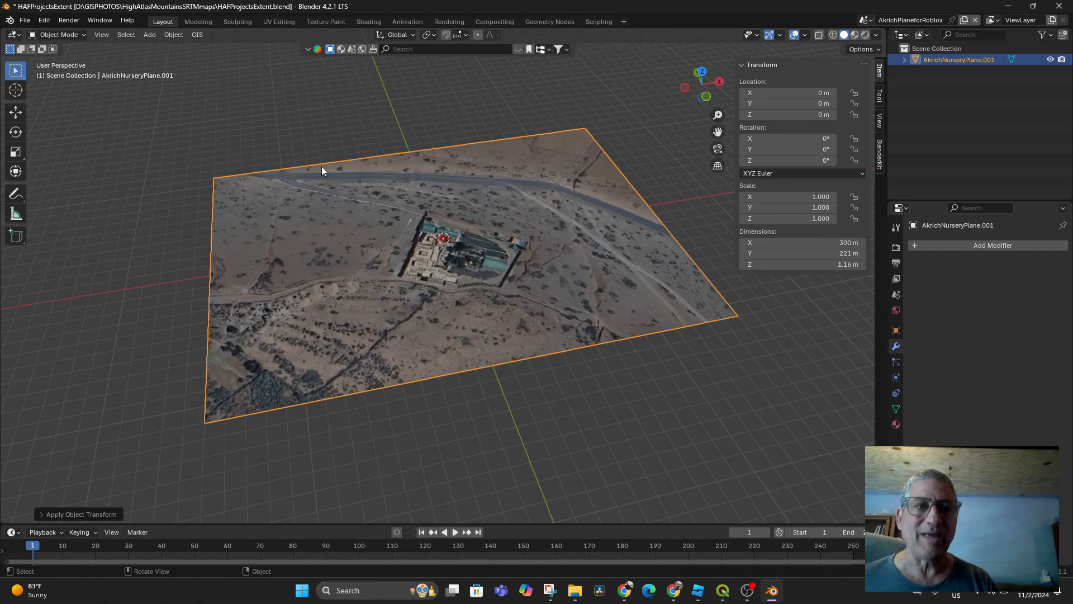
Step: Inspect the terrain mesh in wireframe display and return to solid shading
click(834, 35)
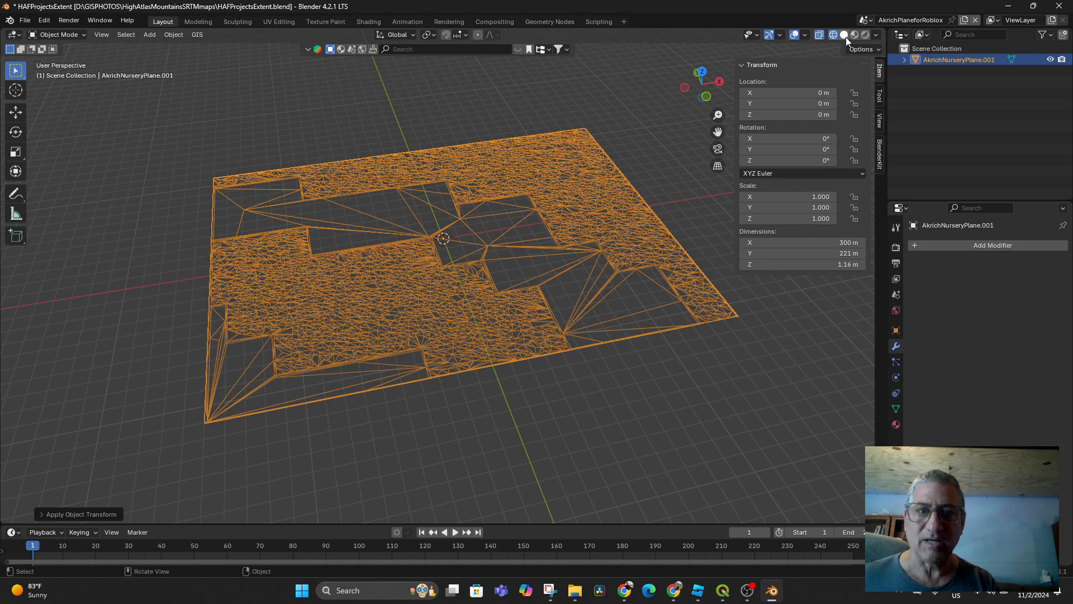
click(845, 35)
middle_drag(551, 186, 544, 203)
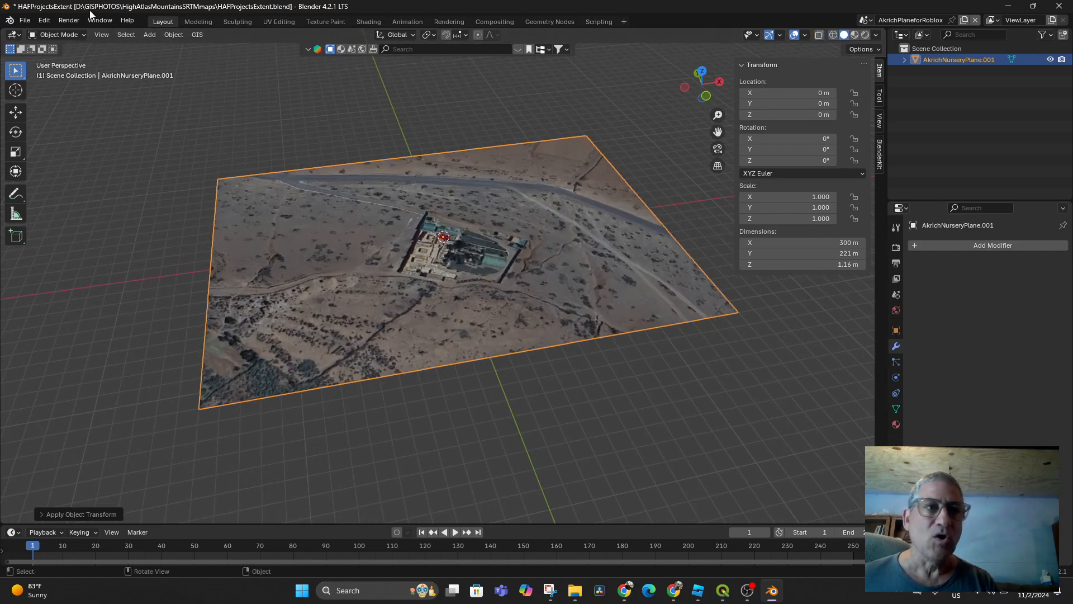
Step: Start an FBX export of the terrain with the scale set to 0.01 and animation disabled
click(22, 22)
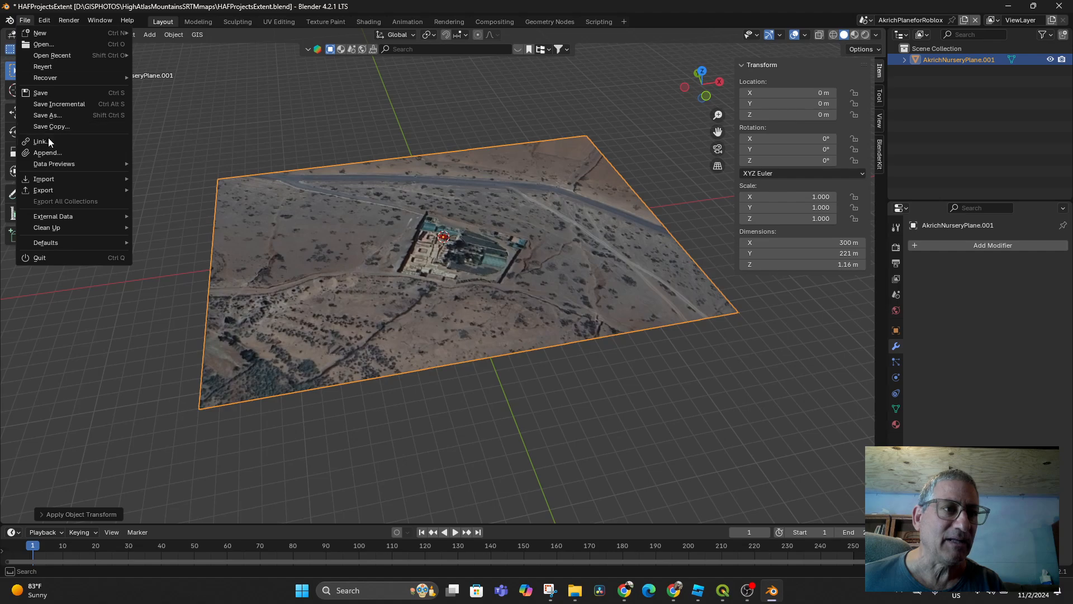
mouse_move(52, 187)
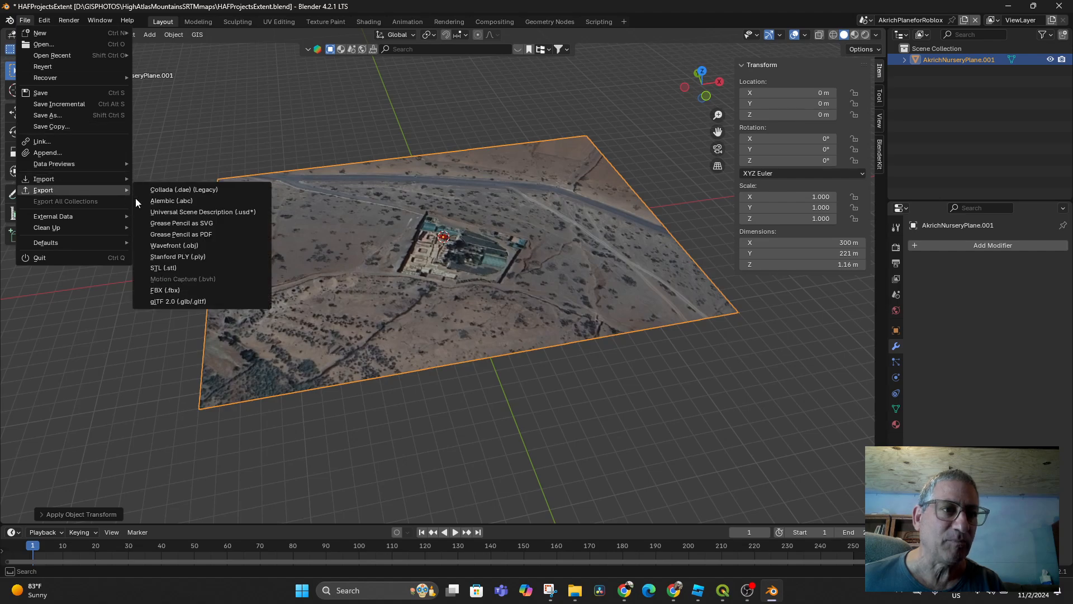
click(193, 287)
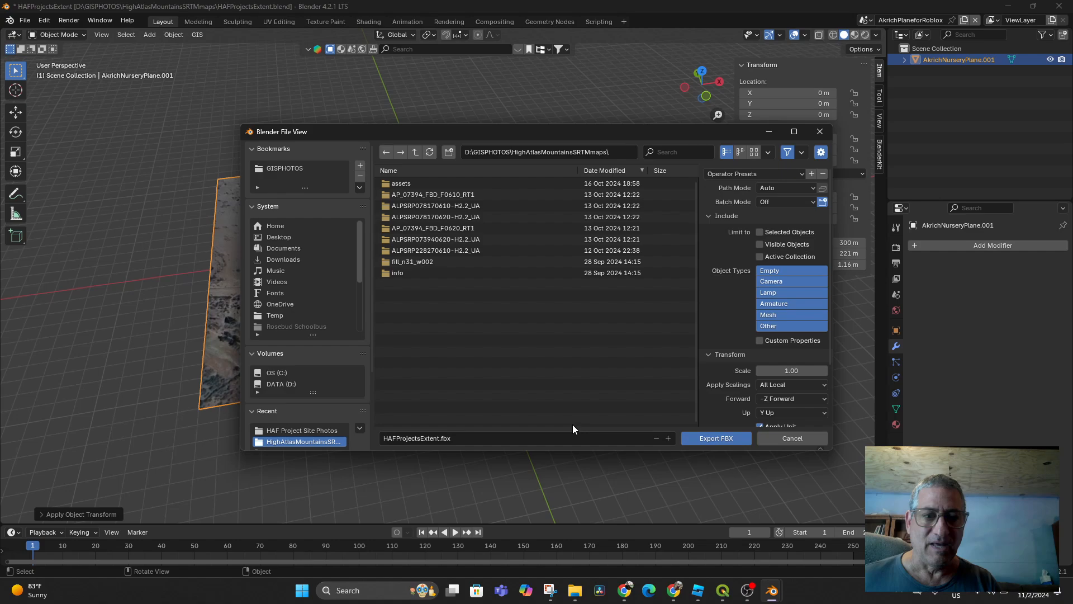
scroll(787, 348, down, 2)
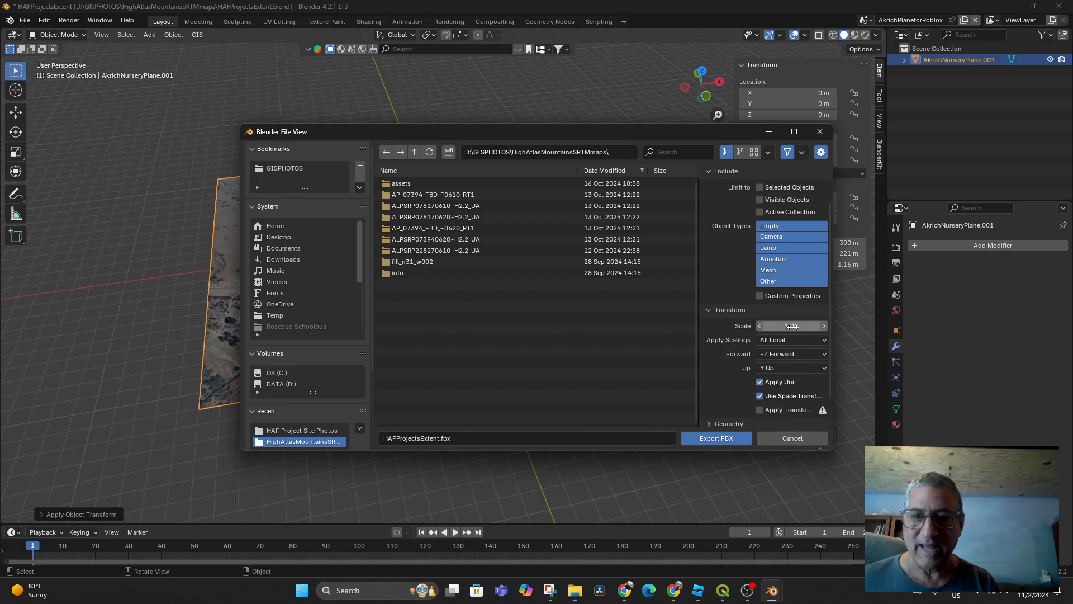
click(793, 326)
text(.01)
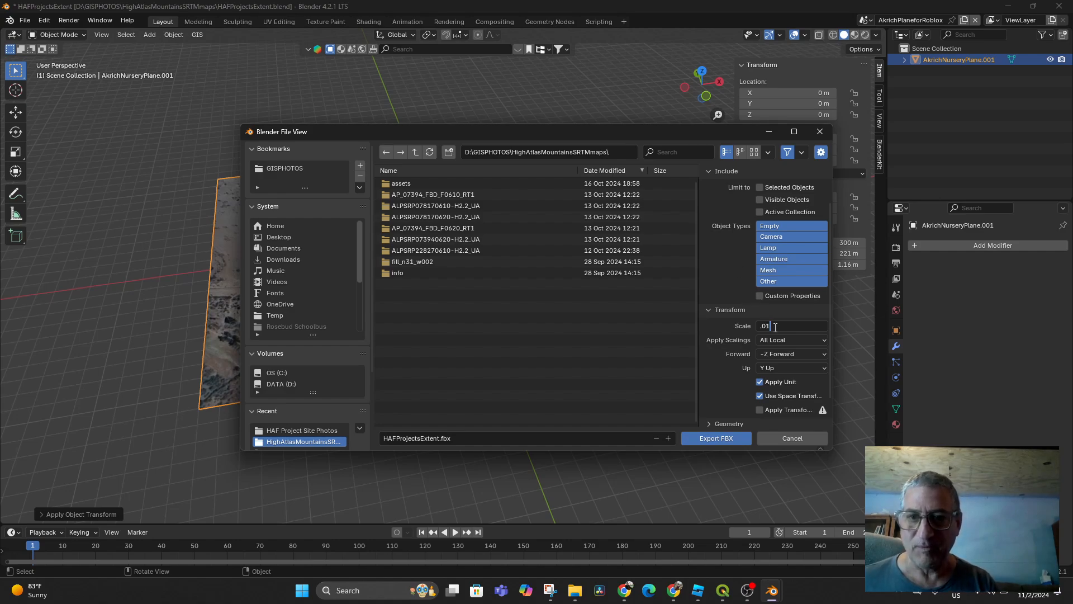
key(Return)
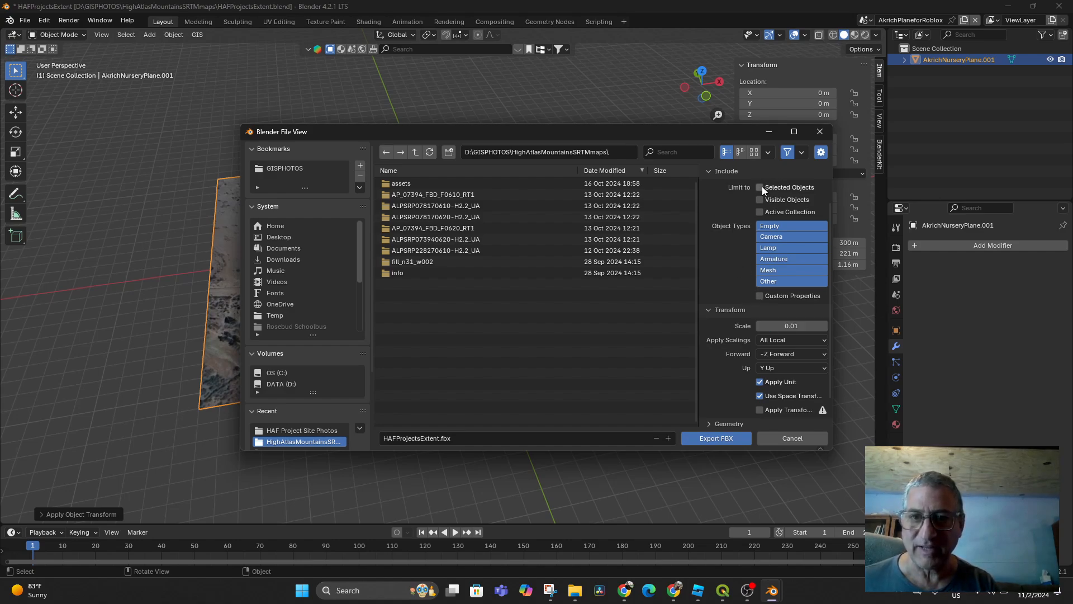
scroll(749, 327, down, 2)
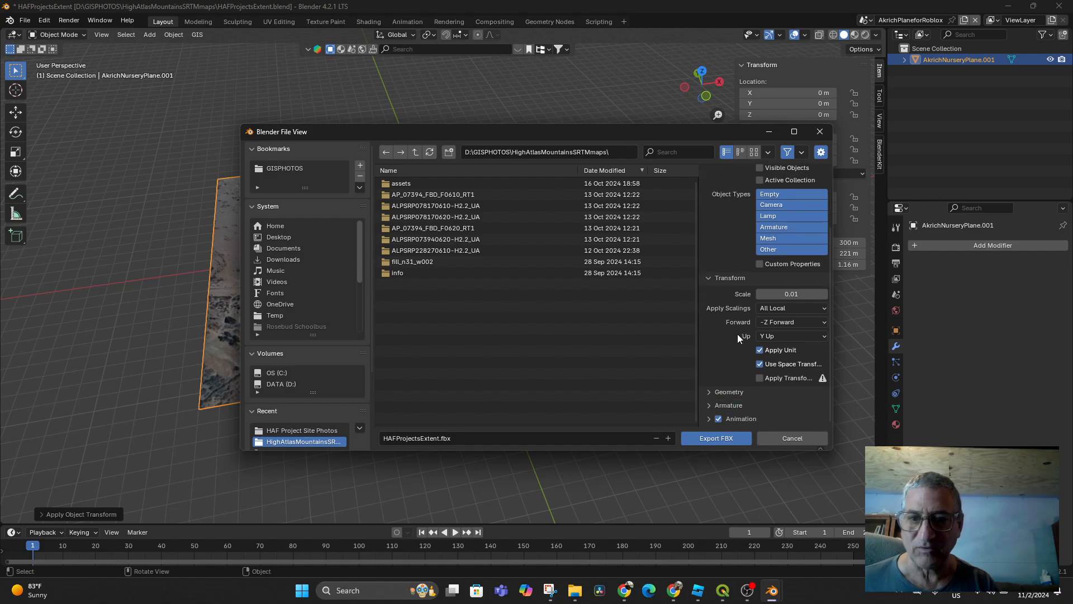
click(718, 419)
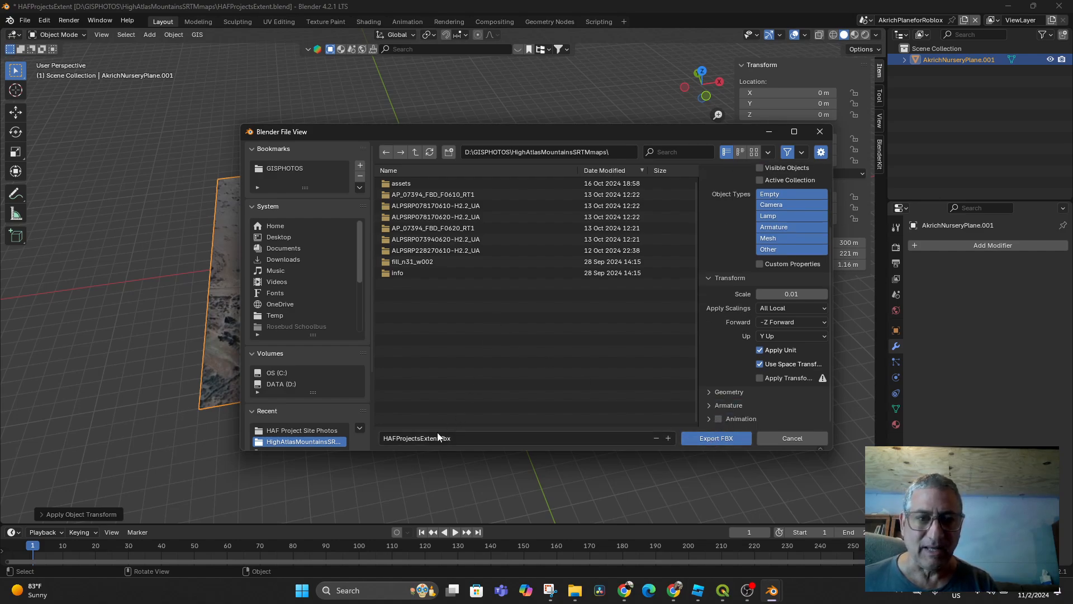
Step: Name the export AkrichNurseryQGIS.fbx and export it to the ShapeFile Exports folder inside GISPHOTOS
click(424, 441)
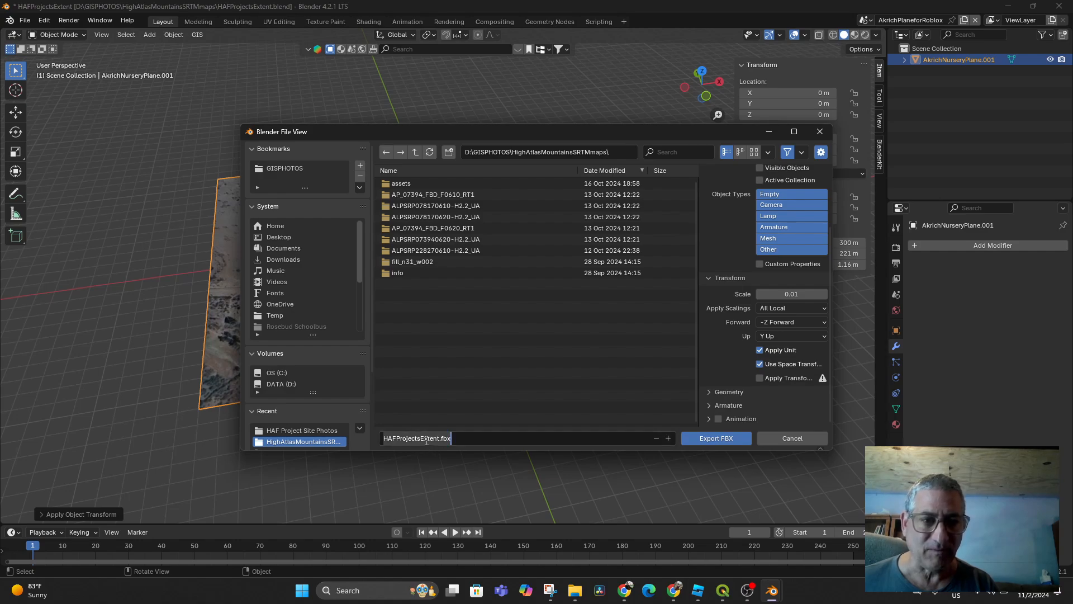
text(AkrichNur)
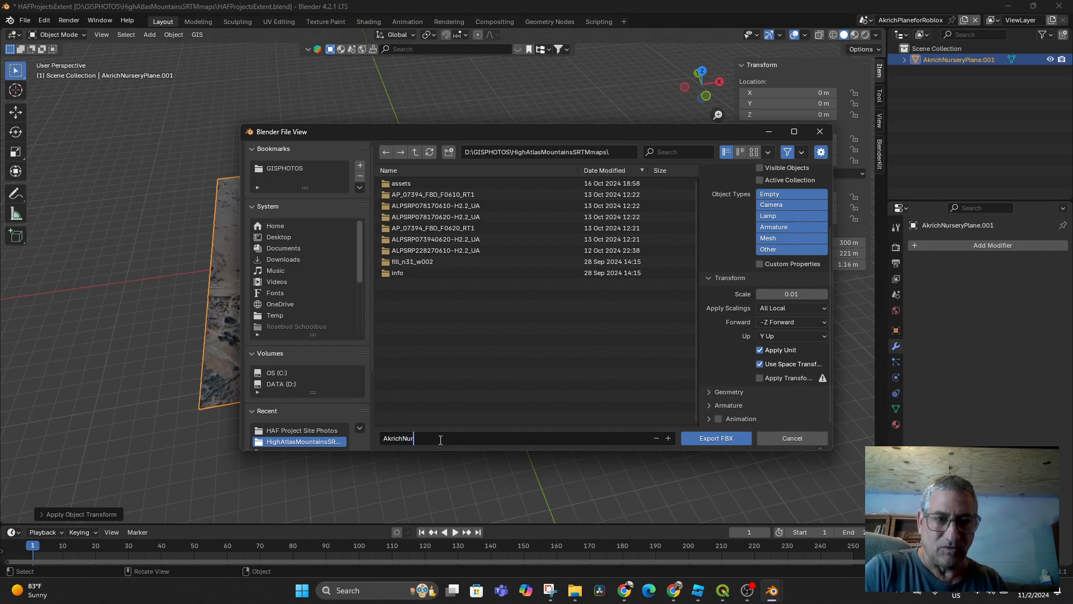
text(sery)
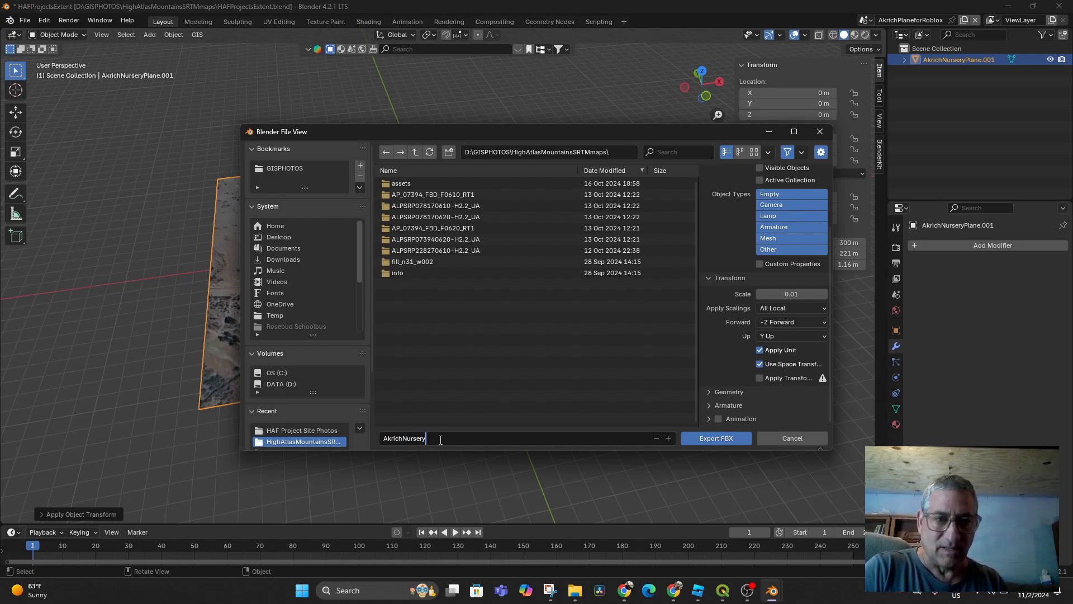
text(QGIS.fbx)
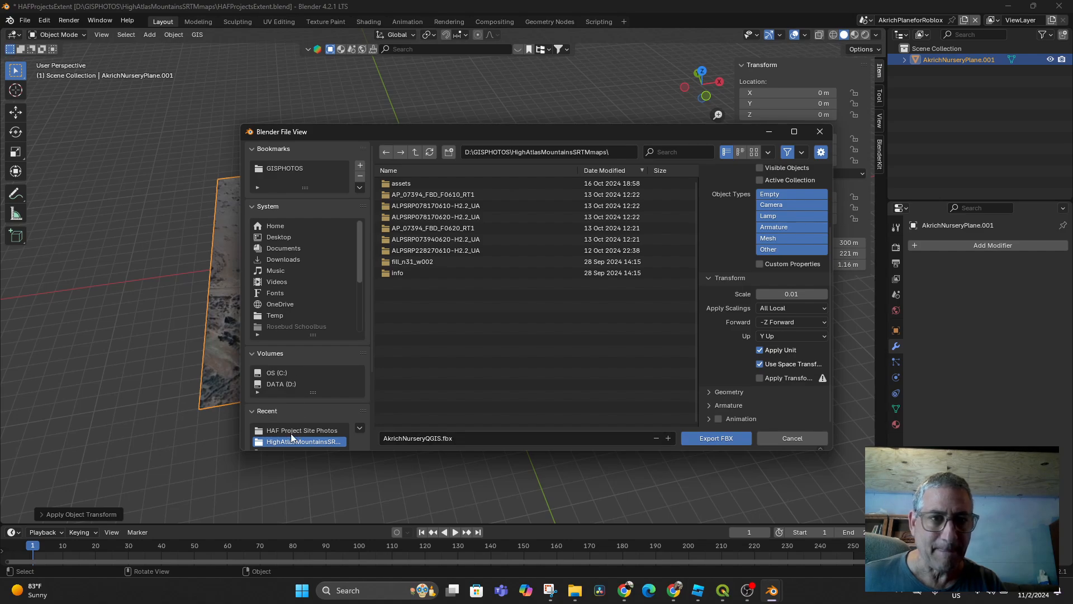
click(291, 430)
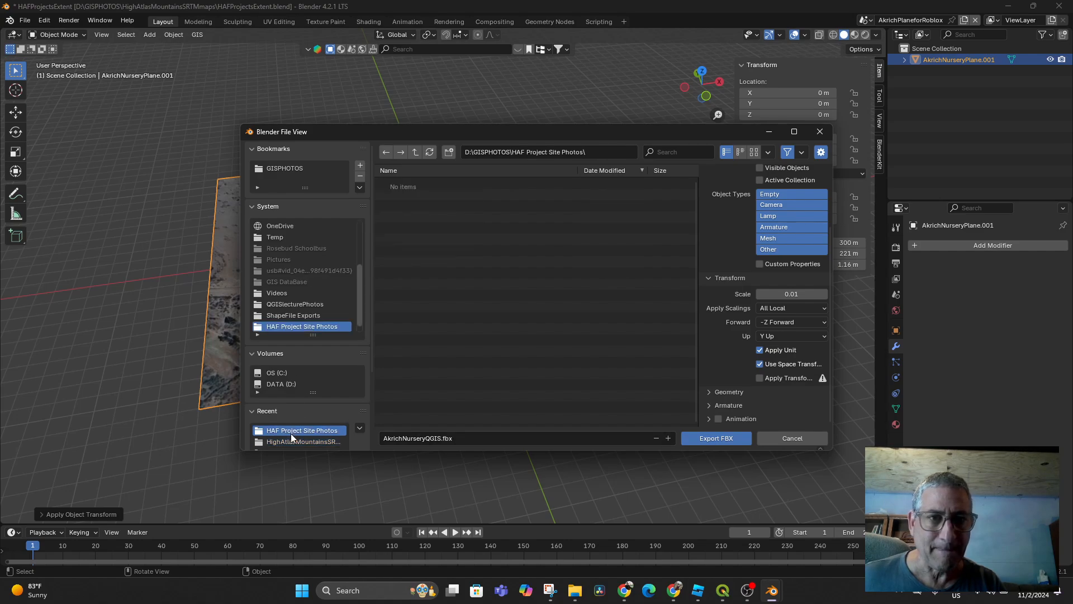
click(414, 153)
click(432, 206)
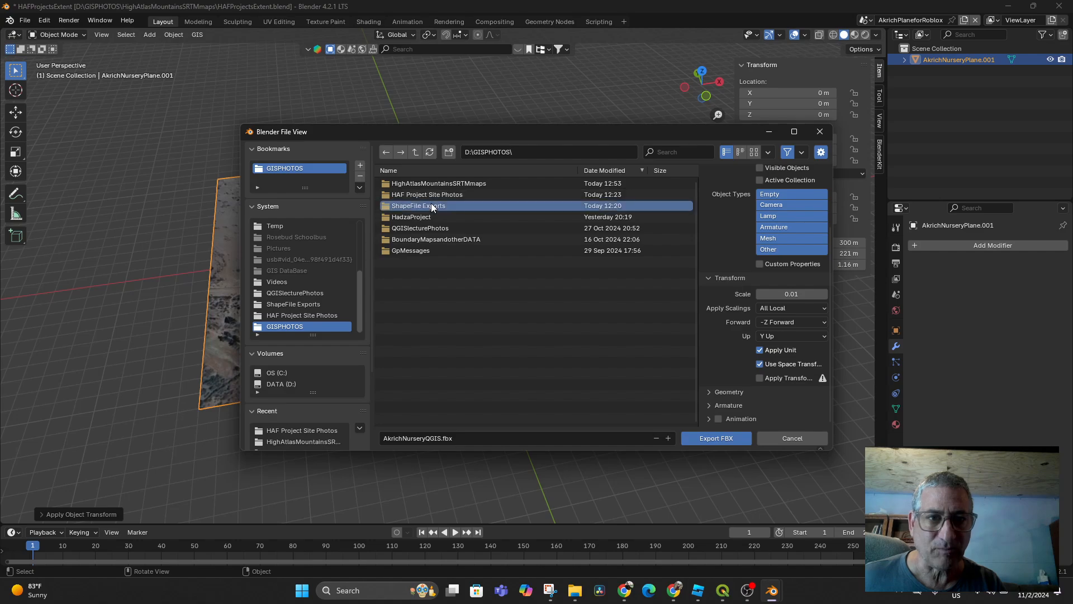
click(719, 438)
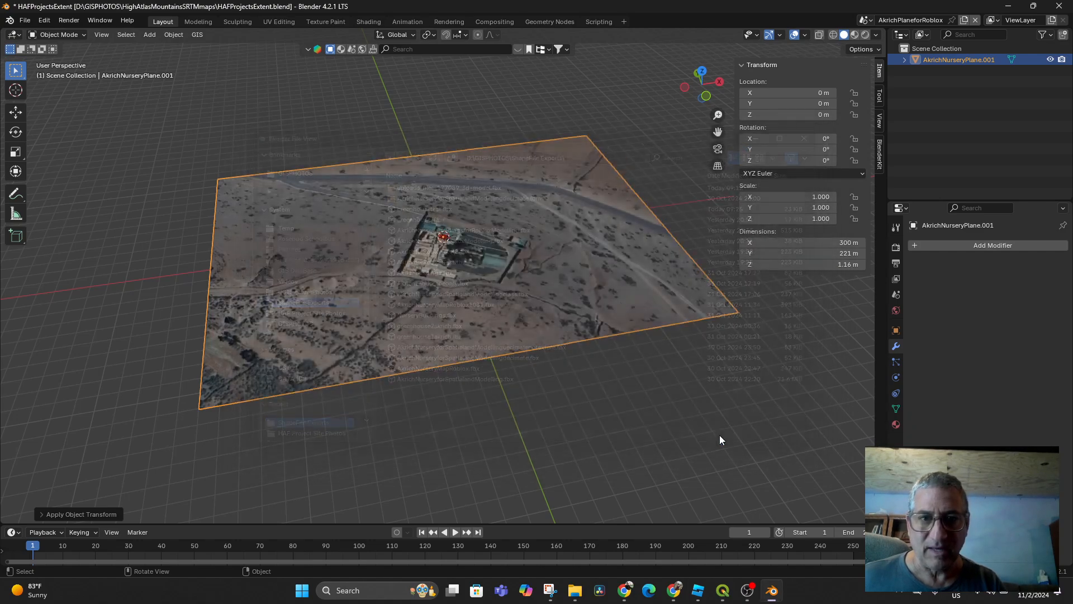
Step: Switch to Roblox Studio and examine the existing Akrich terrain model from different angles and distances
click(699, 592)
middle_drag(559, 361, 601, 371)
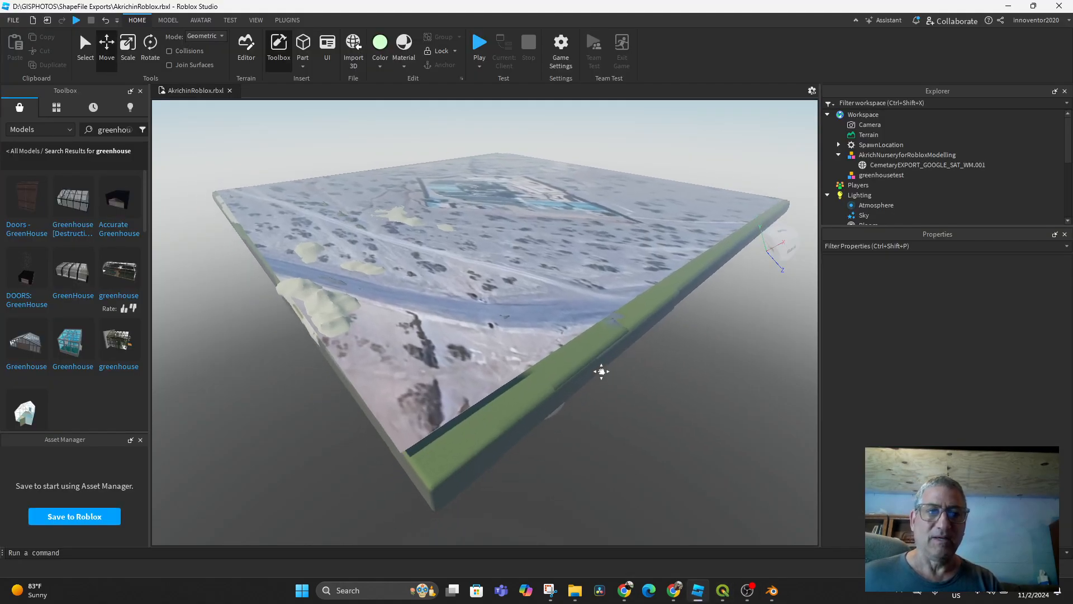
right_drag(602, 371, 582, 358)
right_drag(581, 358, 582, 364)
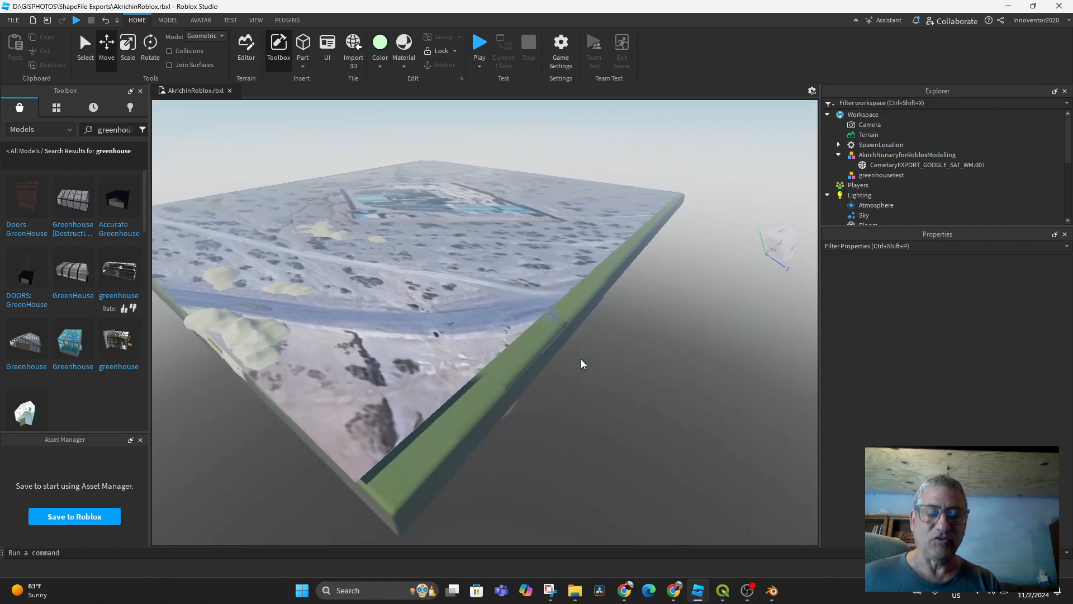
scroll(441, 298, down, 1)
scroll(430, 319, down, 1)
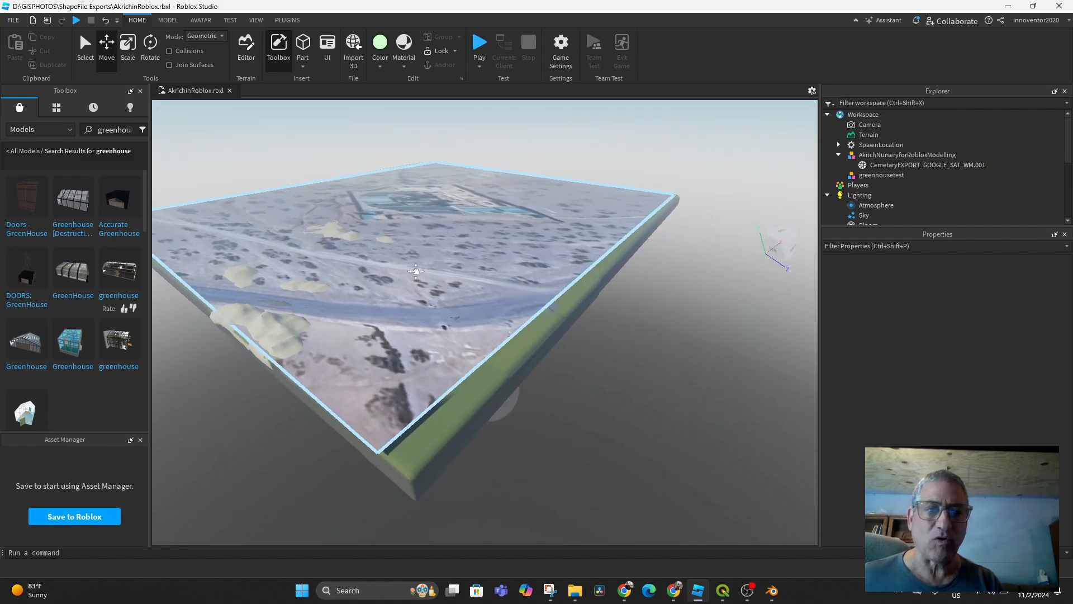
middle_drag(447, 326, 697, 313)
middle_drag(526, 321, 591, 324)
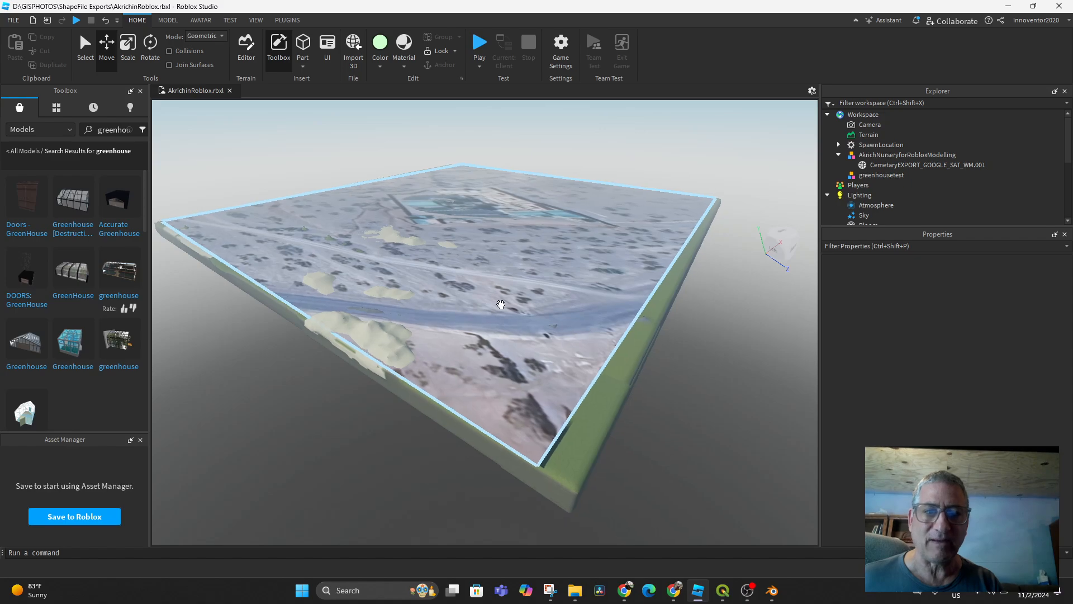
scroll(503, 306, up, 1)
scroll(504, 308, down, 1)
scroll(504, 307, down, 3)
scroll(505, 298, up, 3)
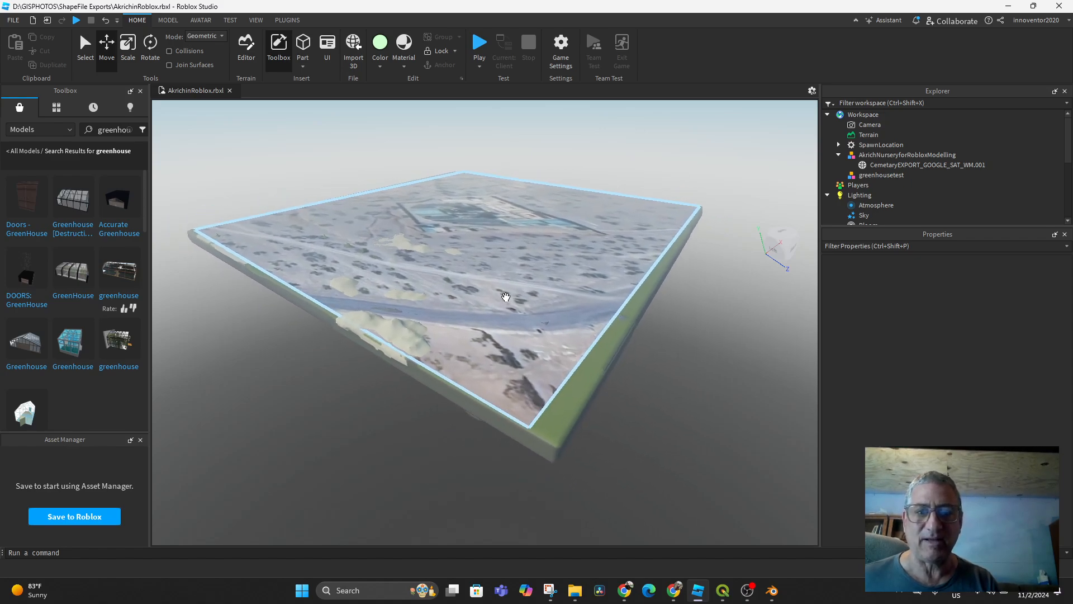
scroll(506, 297, up, 2)
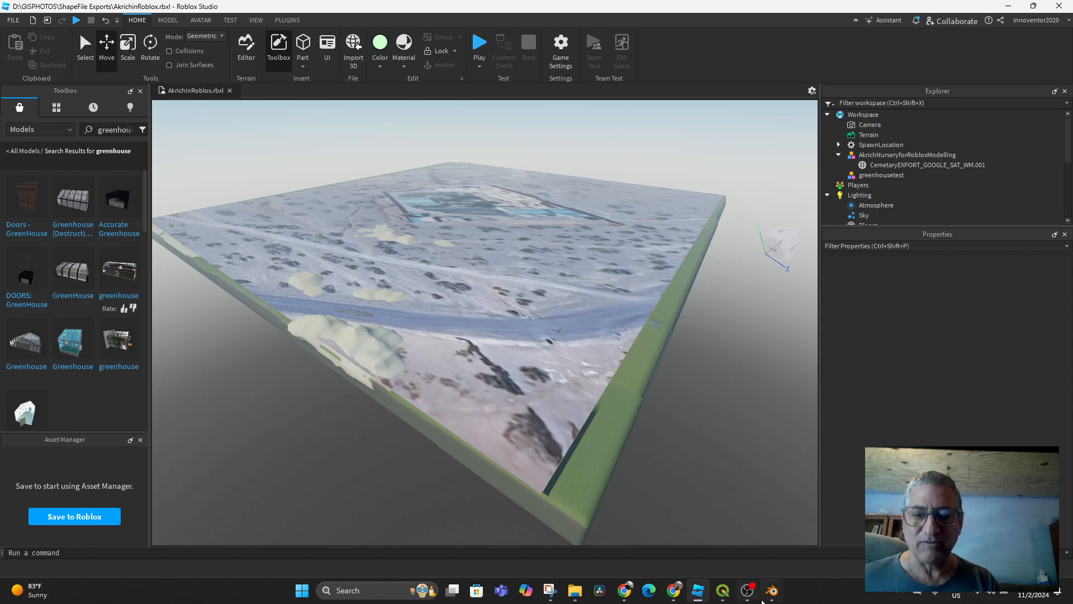
click(770, 591)
click(199, 33)
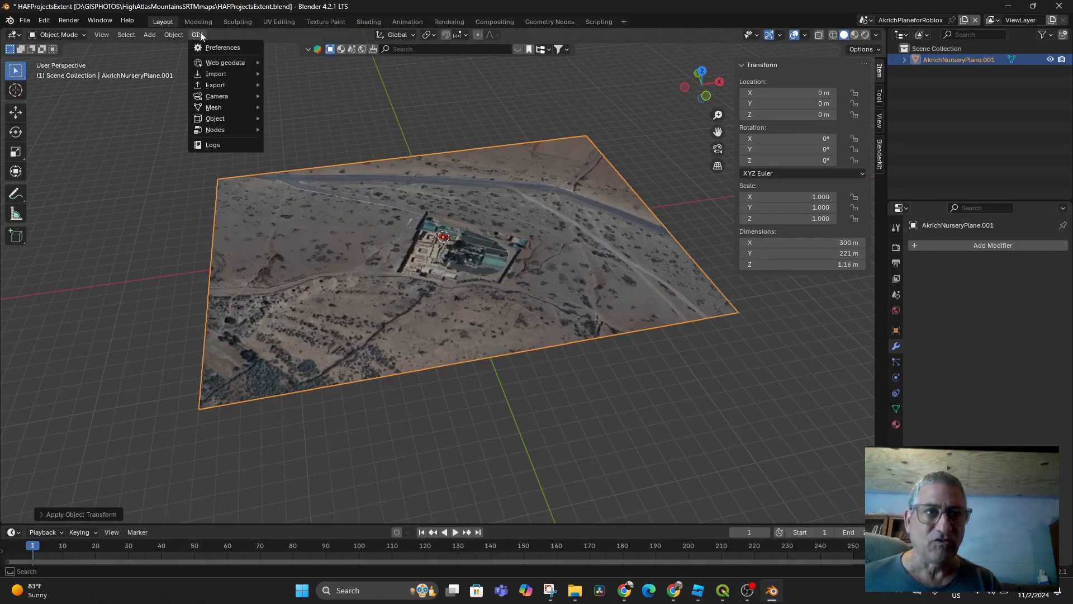
mouse_move(219, 65)
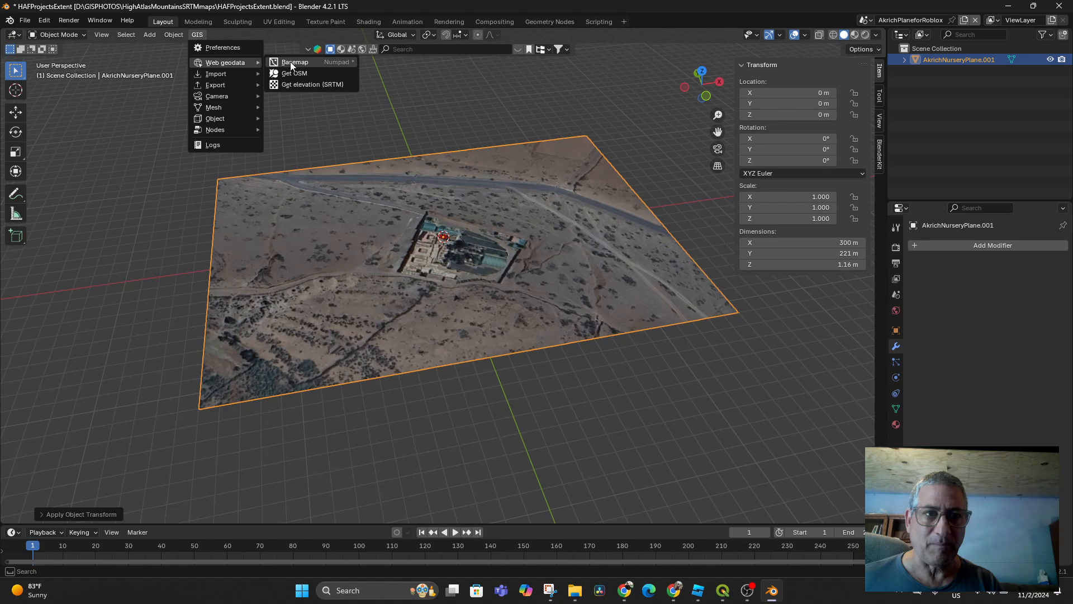
mouse_move(718, 484)
middle_down()
mouse_move(725, 458)
mouse_move(729, 487)
middle_up()
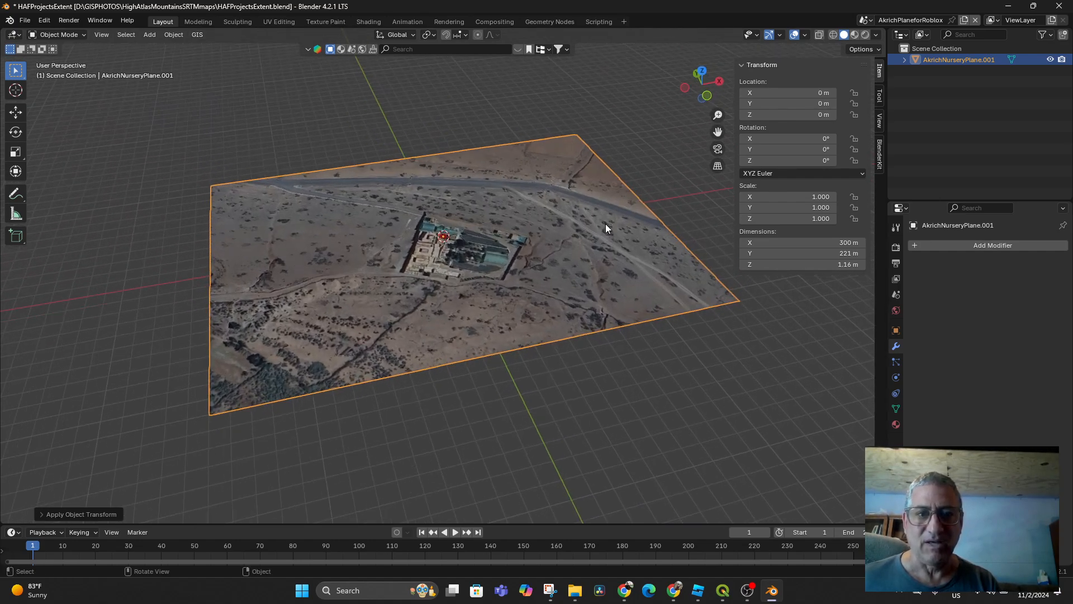
Step: Switch to Roblox Studio, create a new place and close AkrichinRoblox.rbxl without saving its changes
click(698, 591)
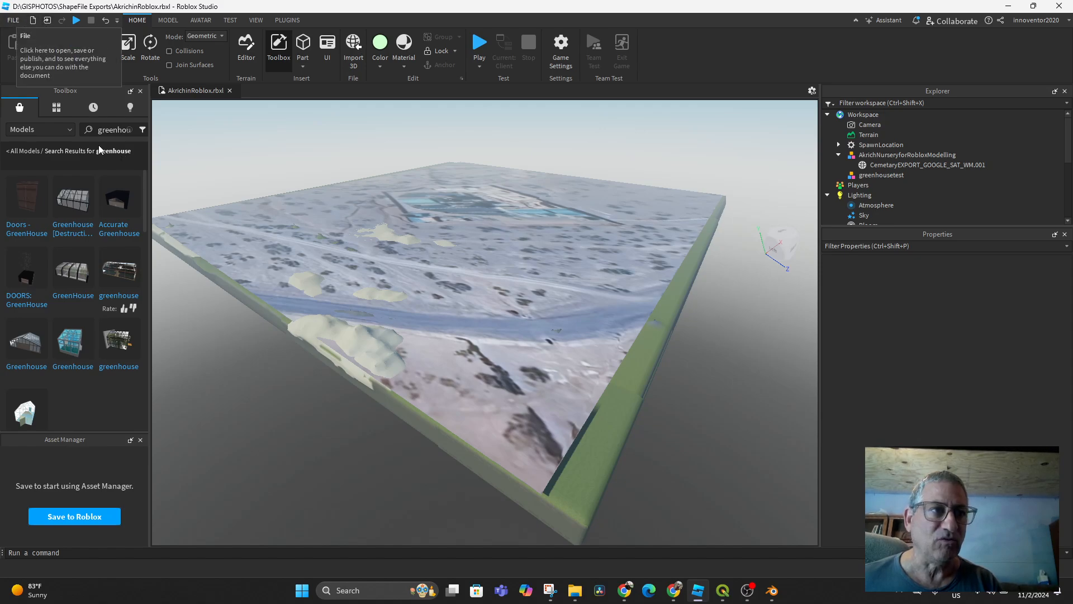
click(12, 22)
click(23, 34)
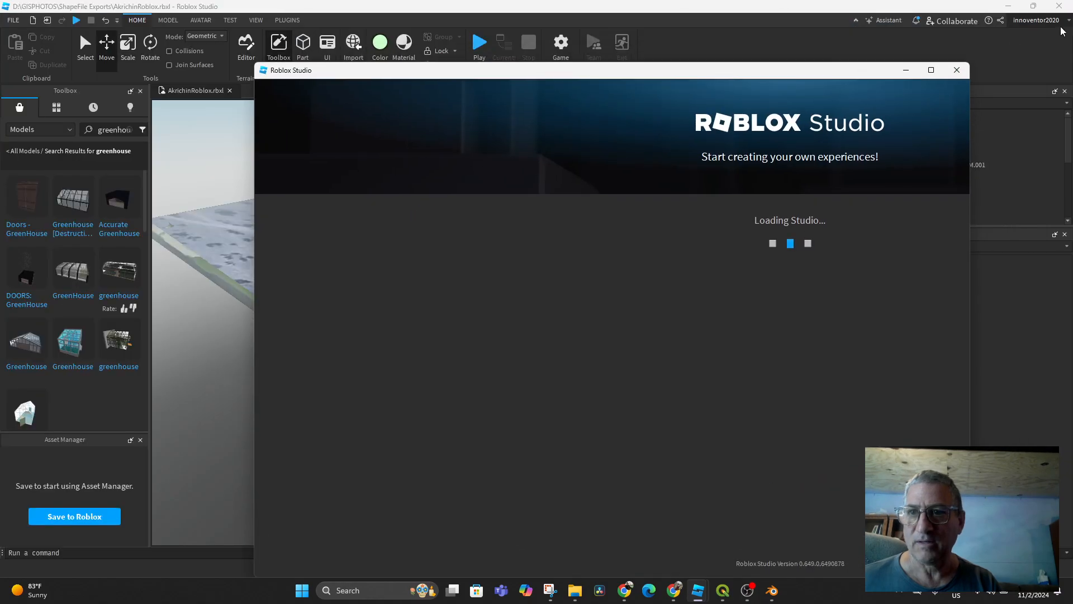
click(1058, 8)
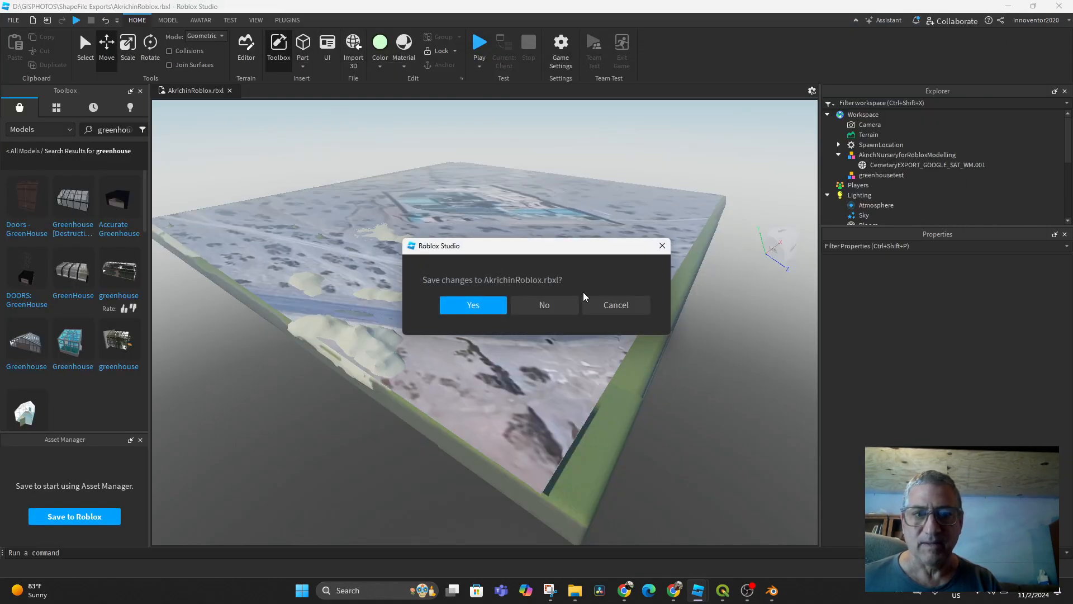
click(539, 307)
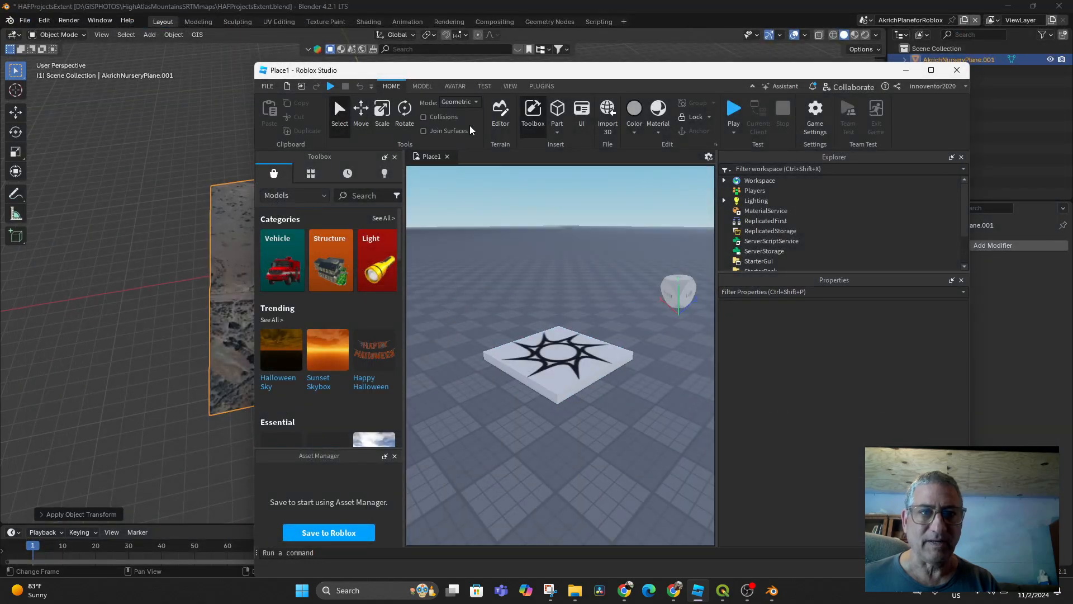
Step: Create another new place from the Baseplate template and close both open Place1 windows
drag(618, 74, 543, 76)
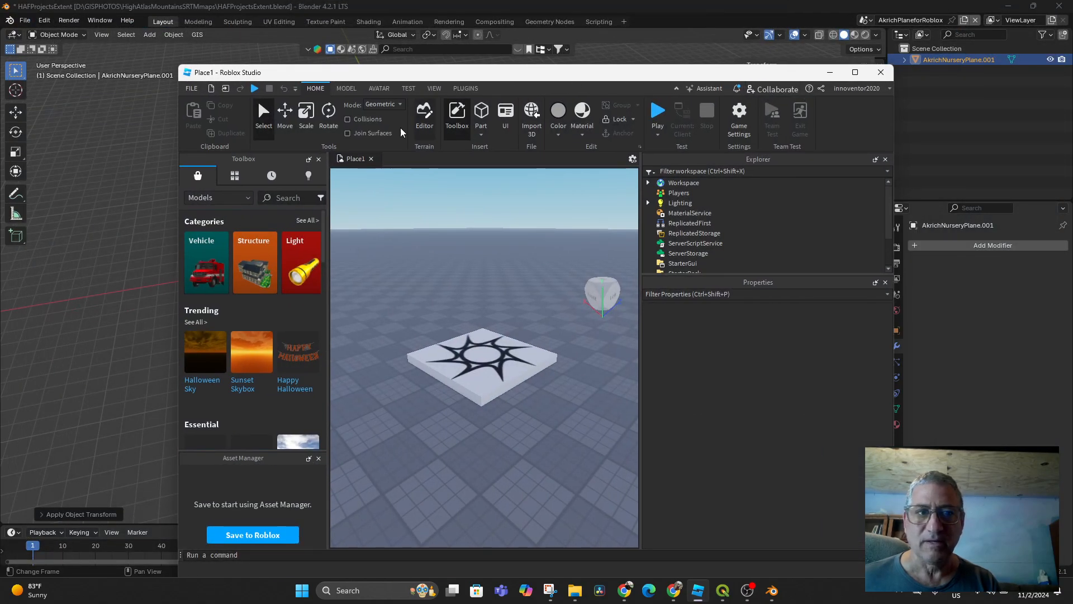
click(191, 88)
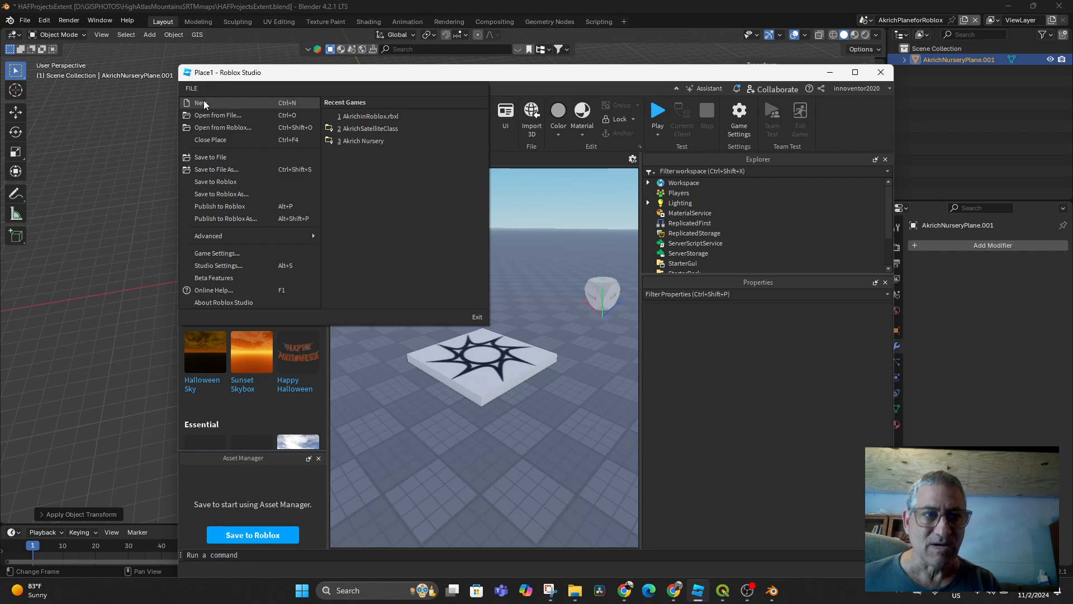
click(203, 103)
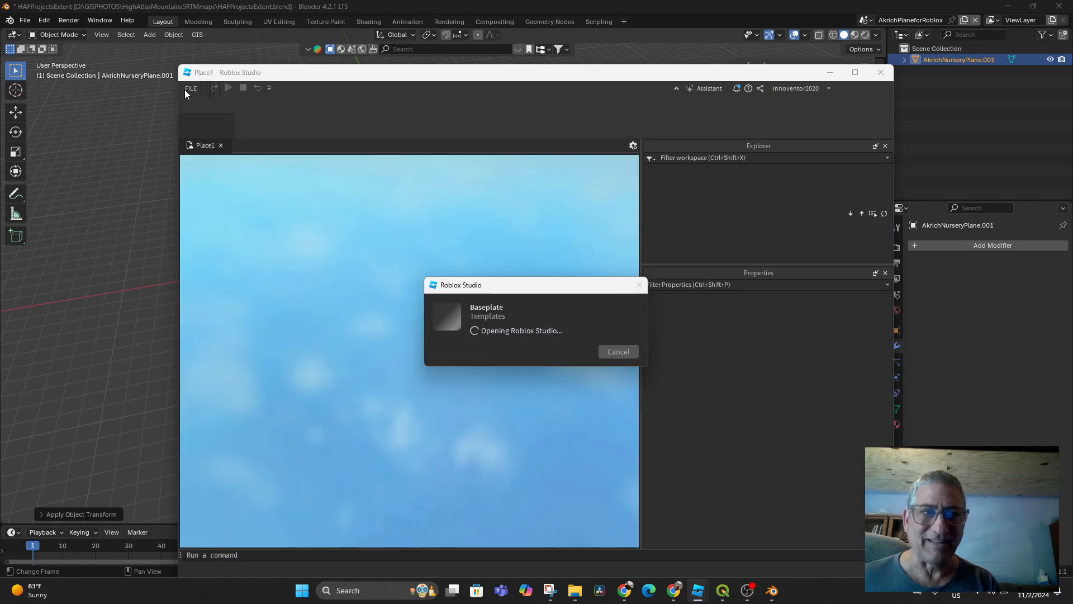
click(887, 75)
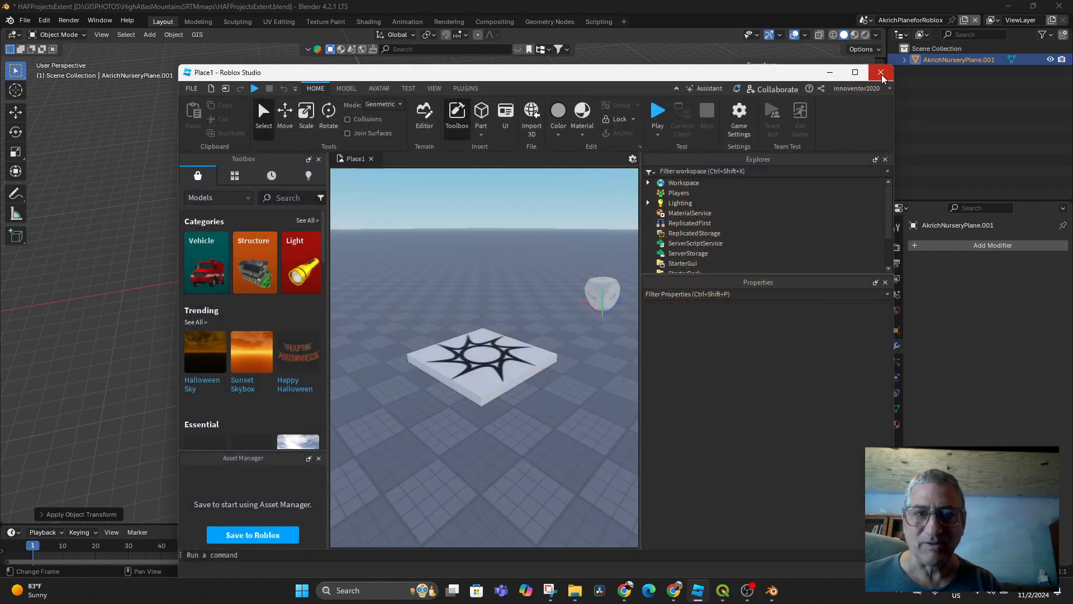
click(880, 74)
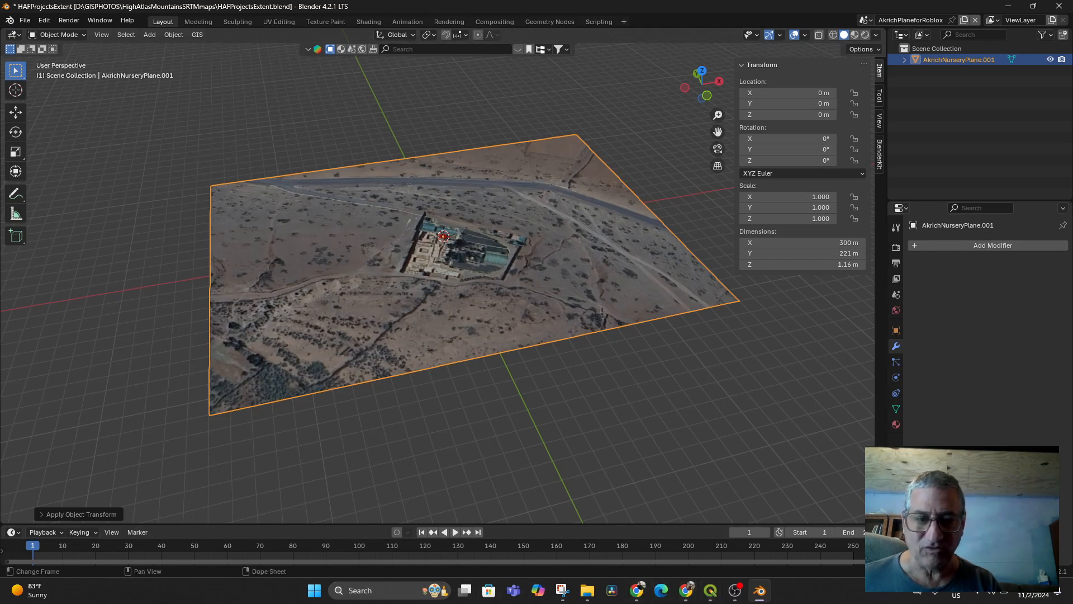
click(382, 590)
text(ro)
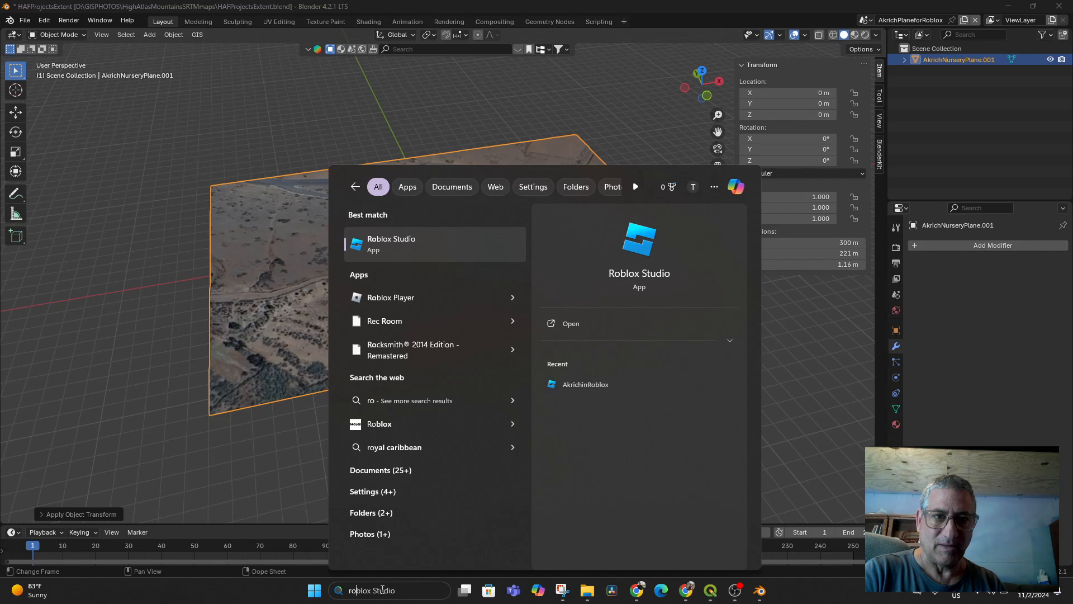
key(Return)
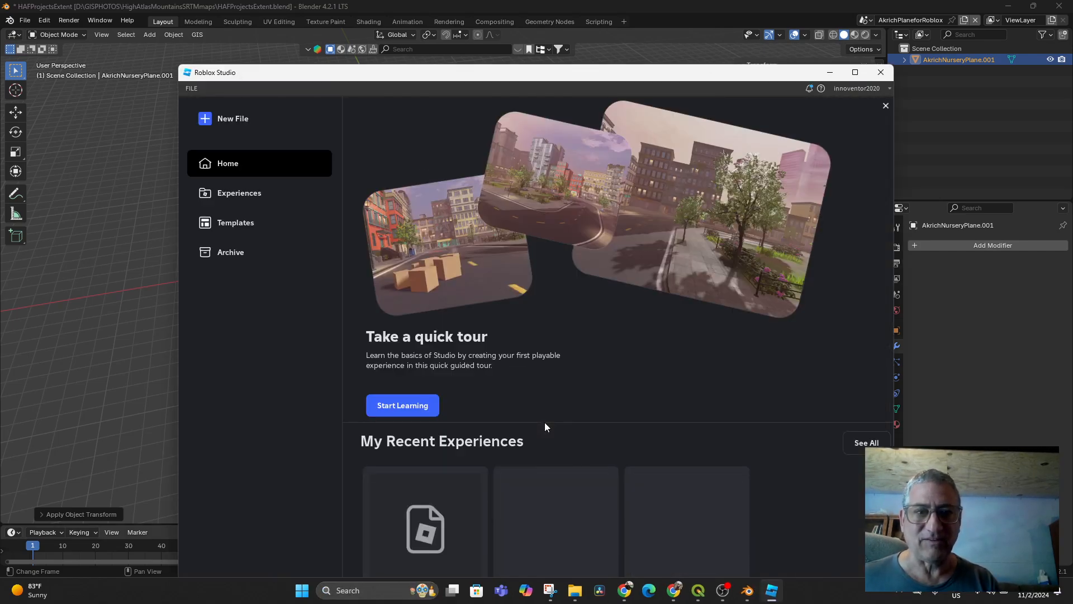
scroll(617, 387, down, 5)
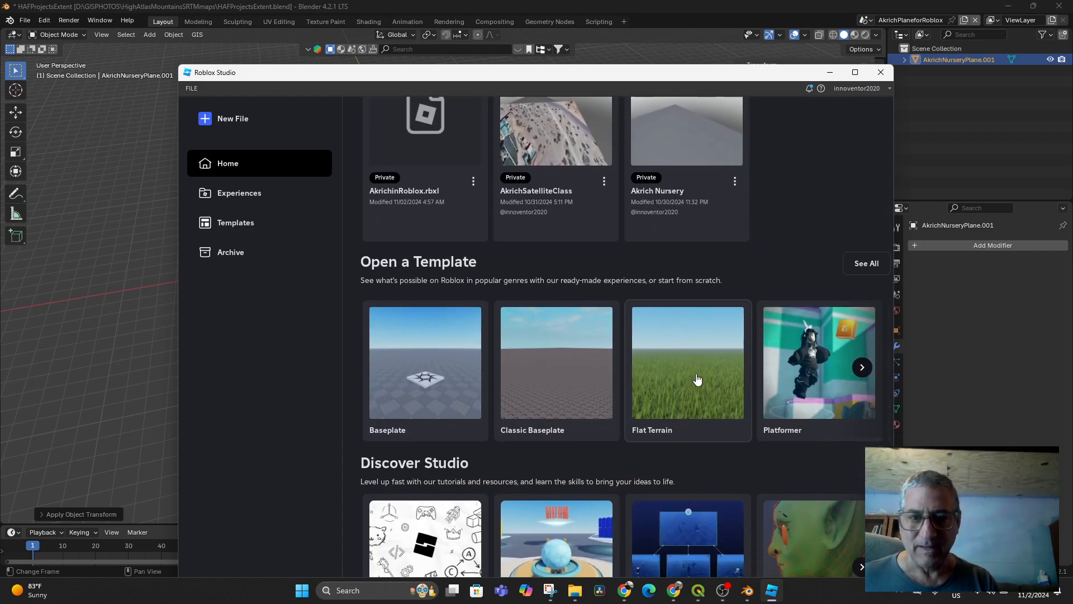
click(862, 368)
click(862, 369)
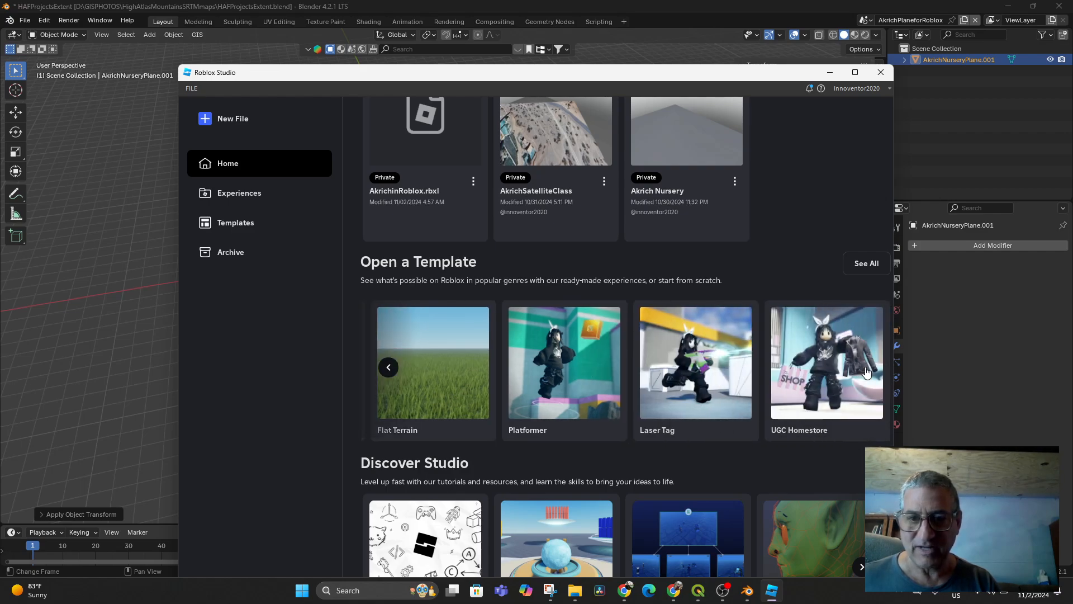
click(862, 369)
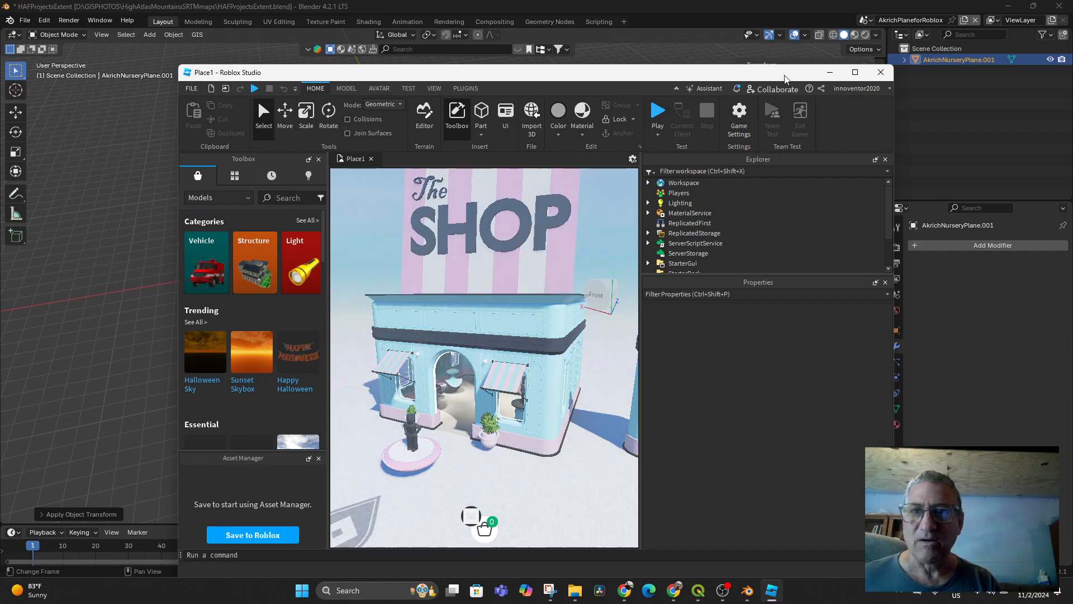
click(881, 73)
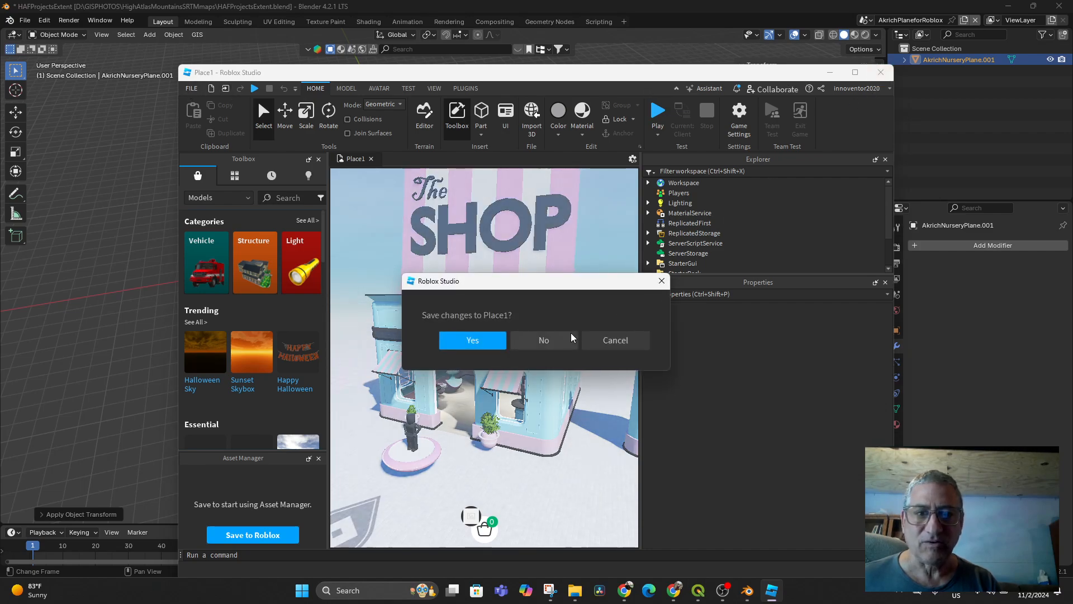
click(537, 341)
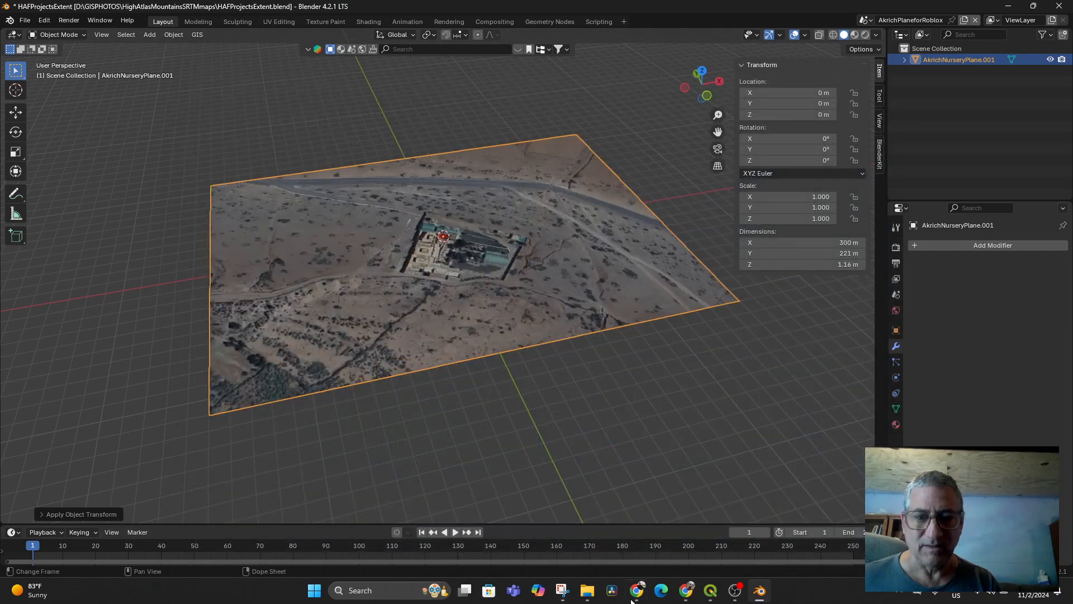
Step: Relaunch Roblox Studio and browse its home page for a template for the new place
click(405, 594)
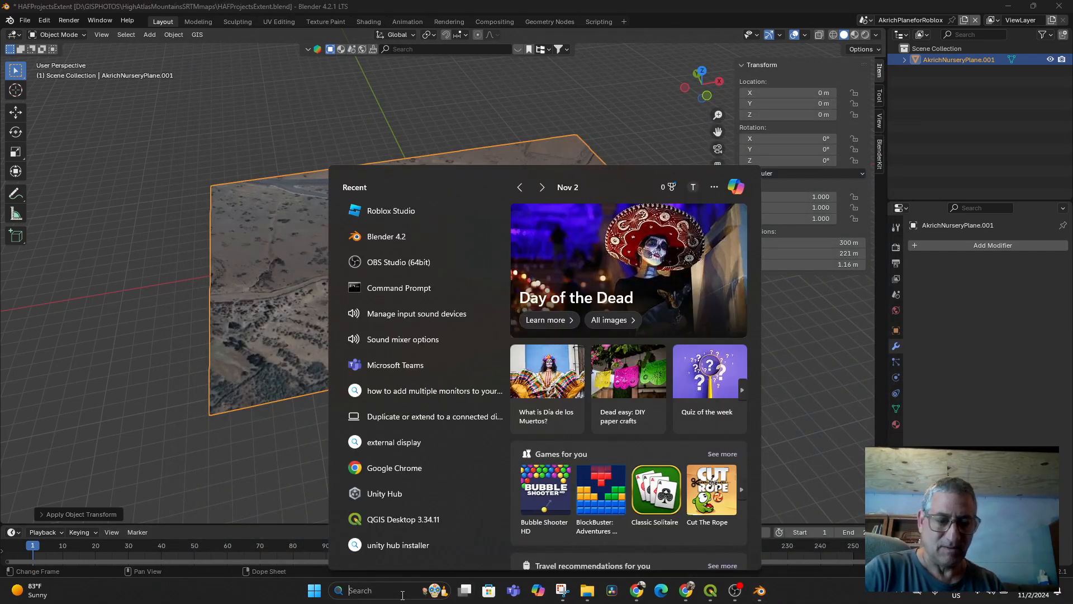
text(ro)
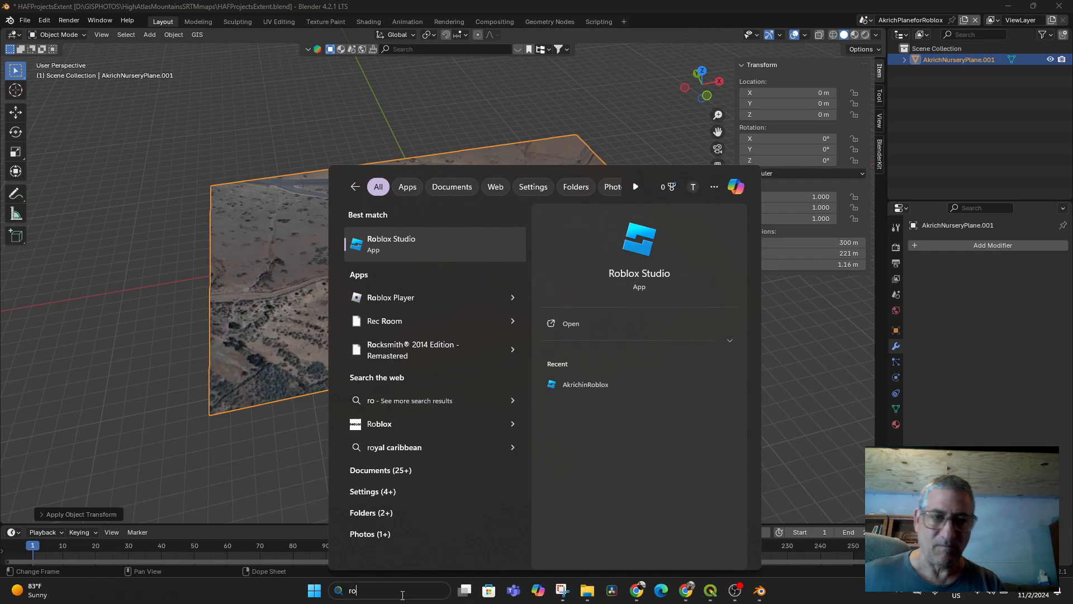
click(373, 240)
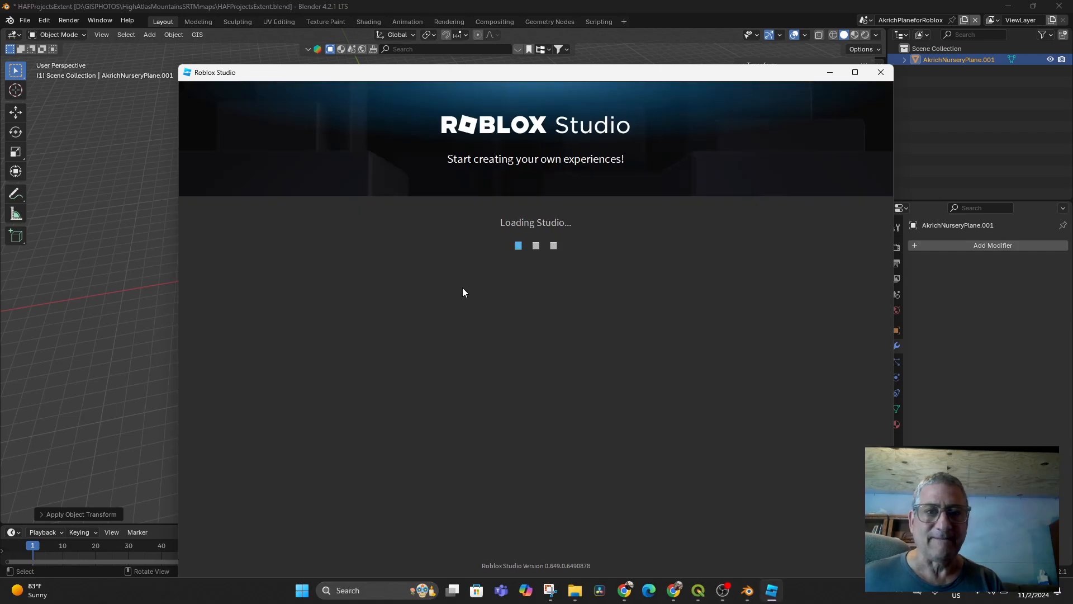
scroll(523, 420, down, 5)
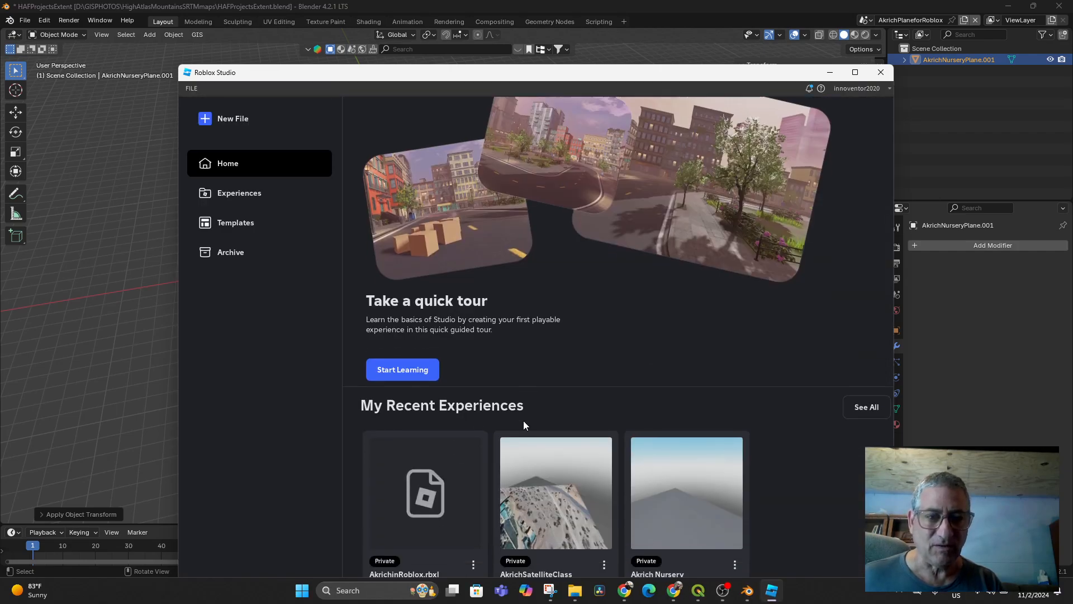
Step: Create a new place from the flat grass terrain template and maximize the Studio window
click(706, 378)
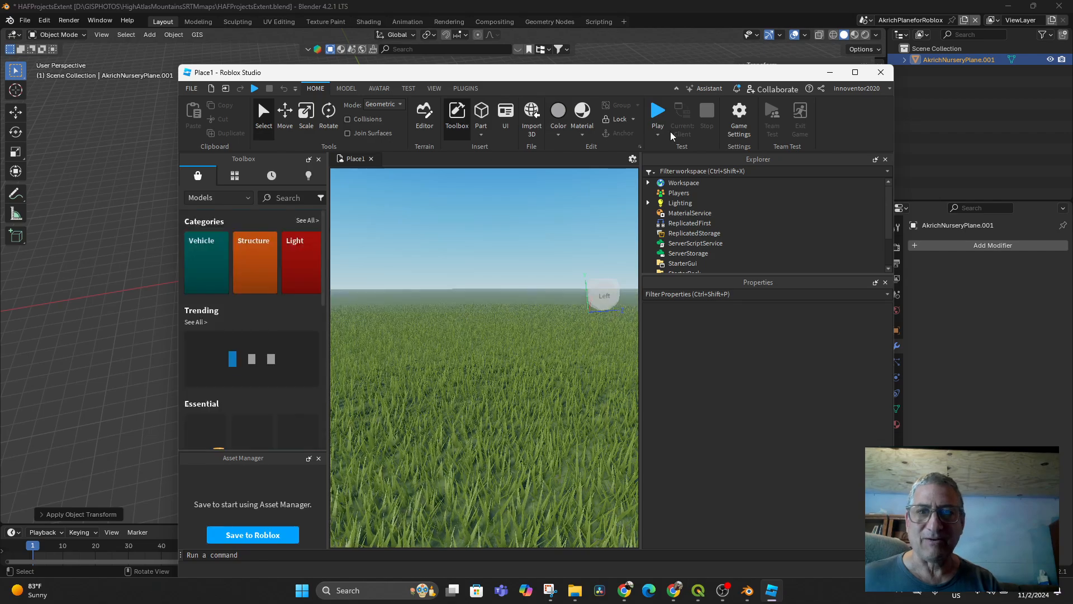
click(861, 73)
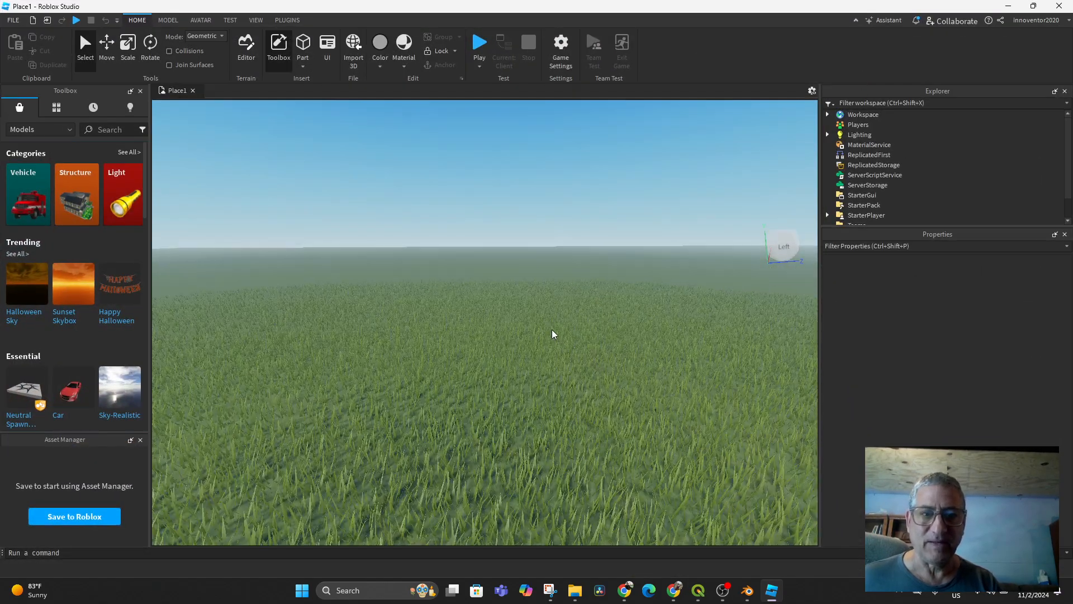
scroll(545, 328, down, 10)
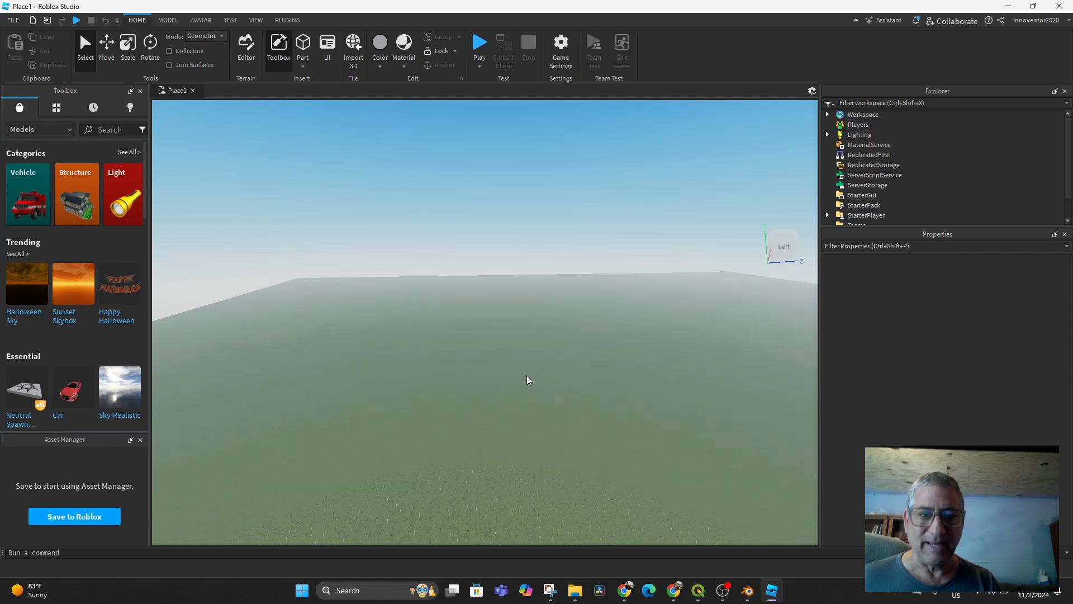
middle_drag(532, 381, 534, 244)
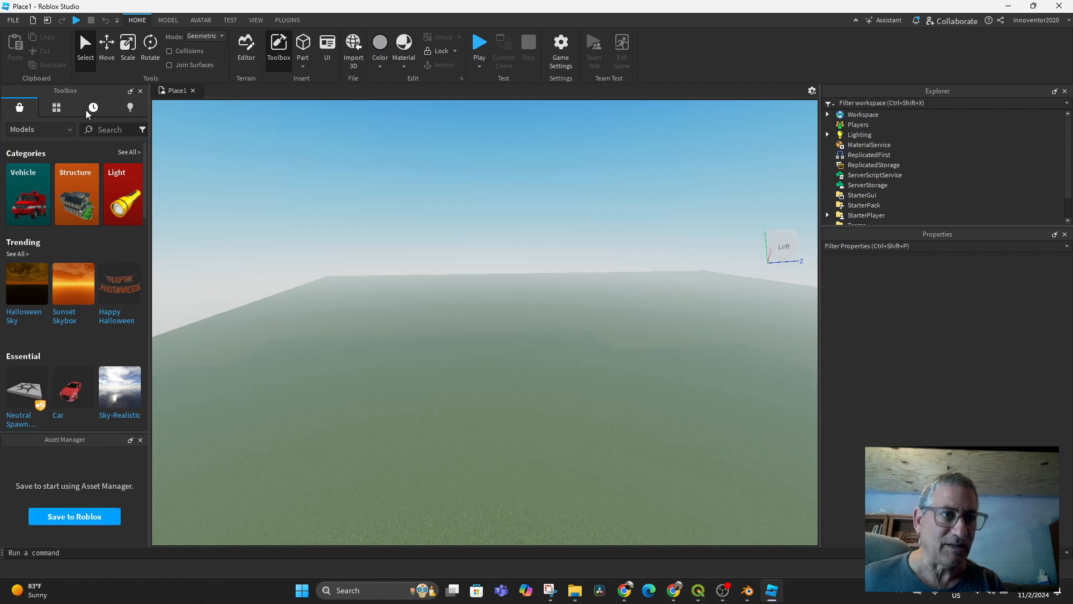
Step: Use the Terrain Editor's Fill tool to fill the default small selection with Sand
click(253, 49)
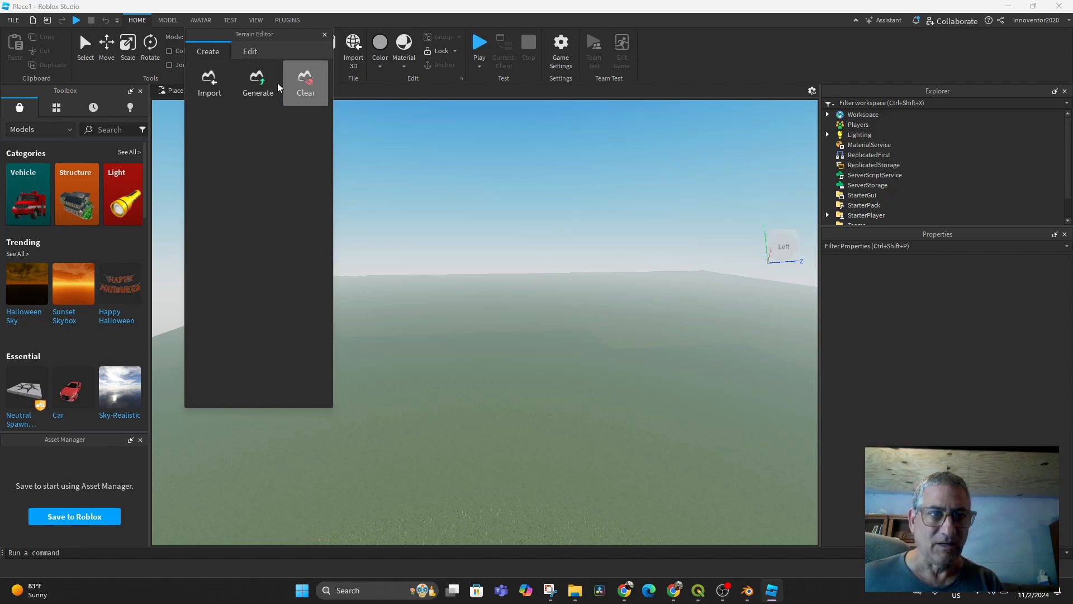
click(258, 83)
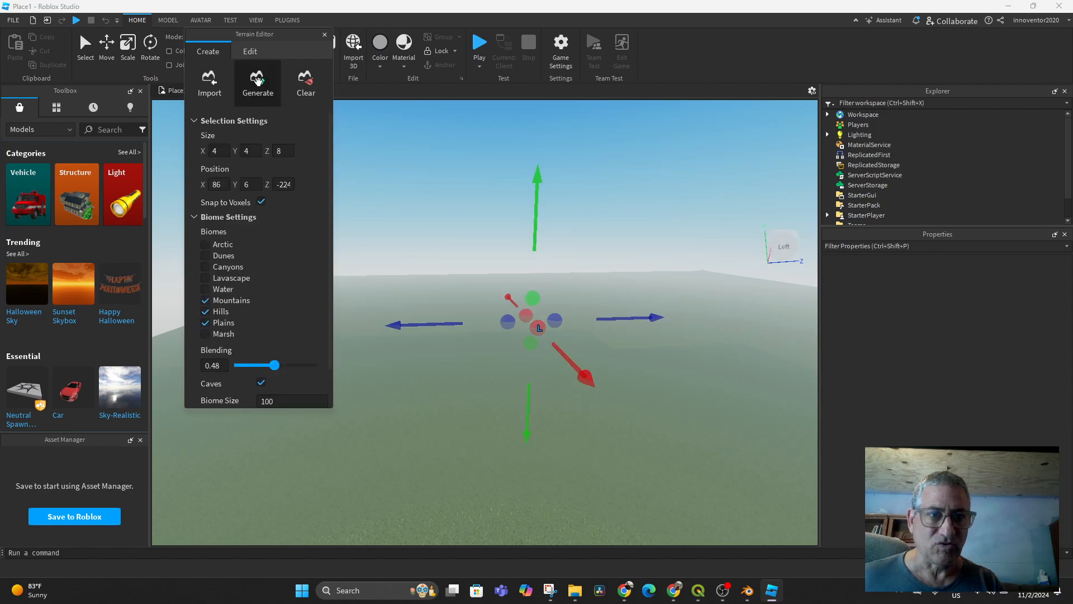
scroll(257, 224, down, 2)
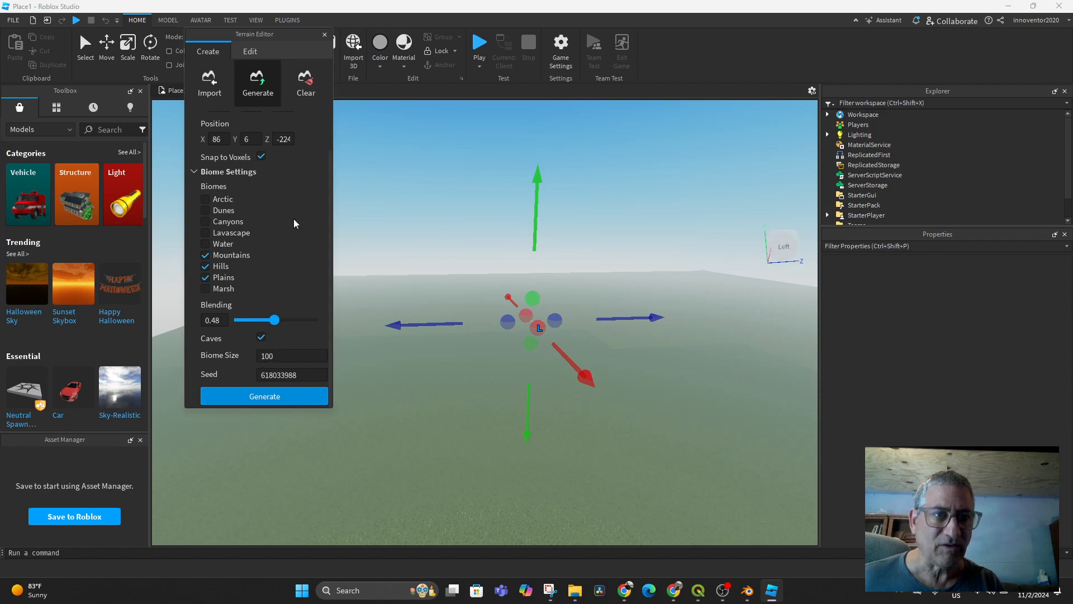
click(218, 87)
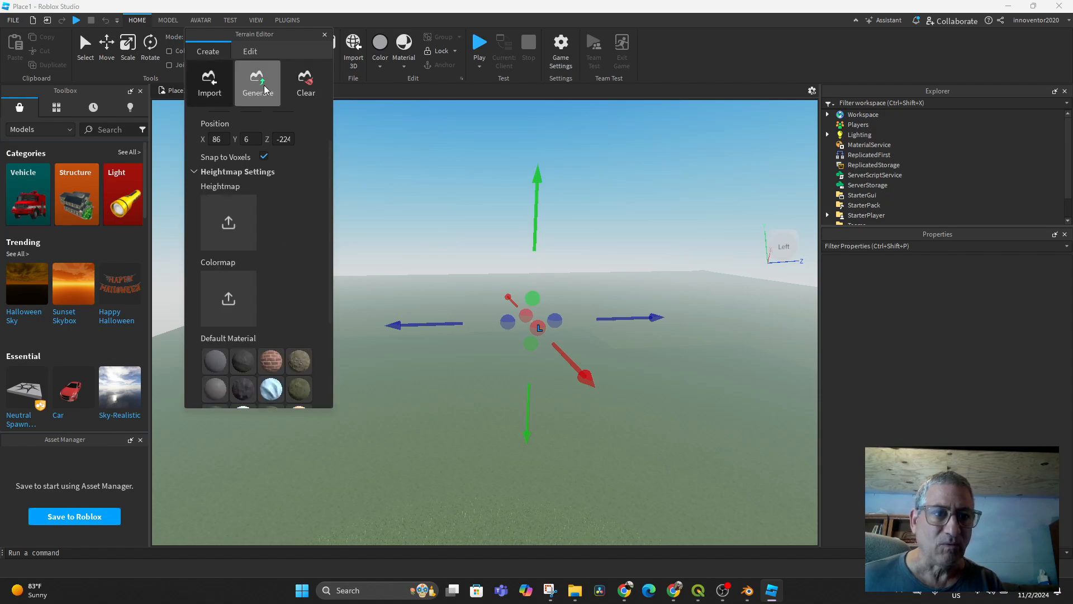
click(250, 51)
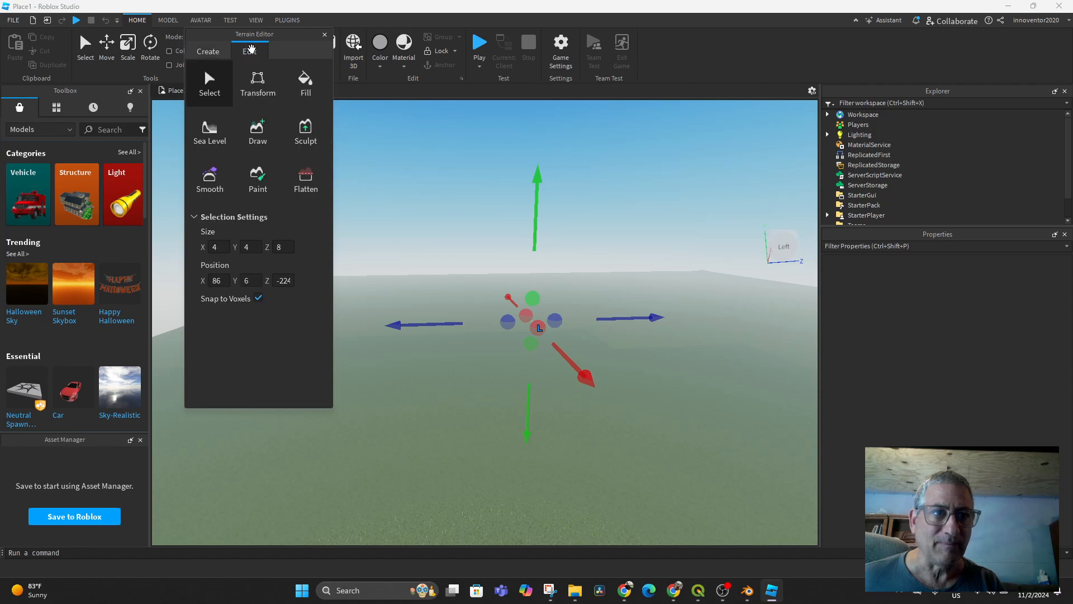
click(312, 89)
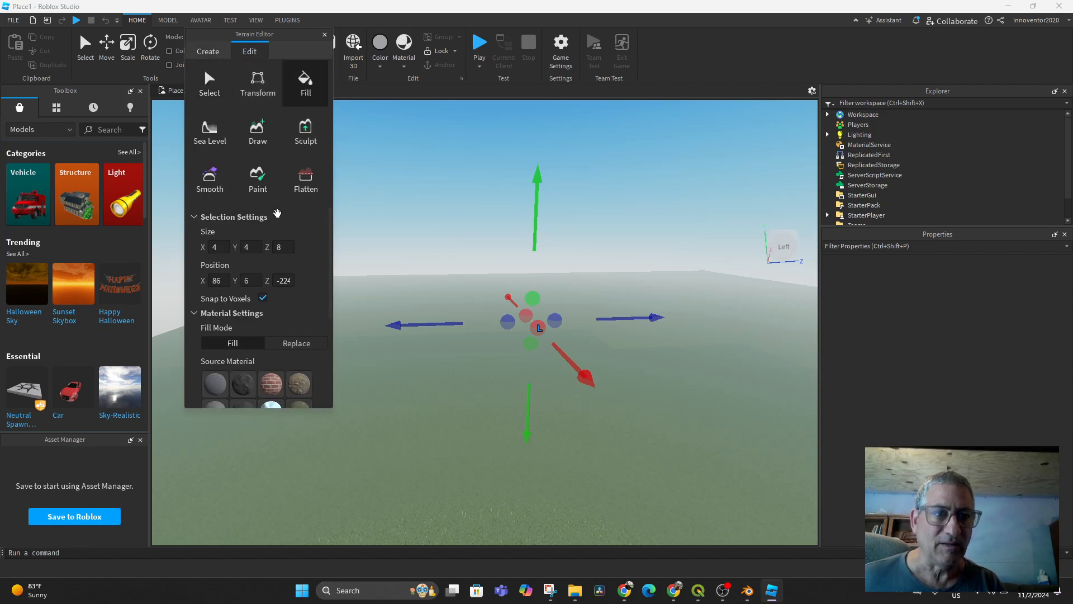
scroll(229, 284, down, 5)
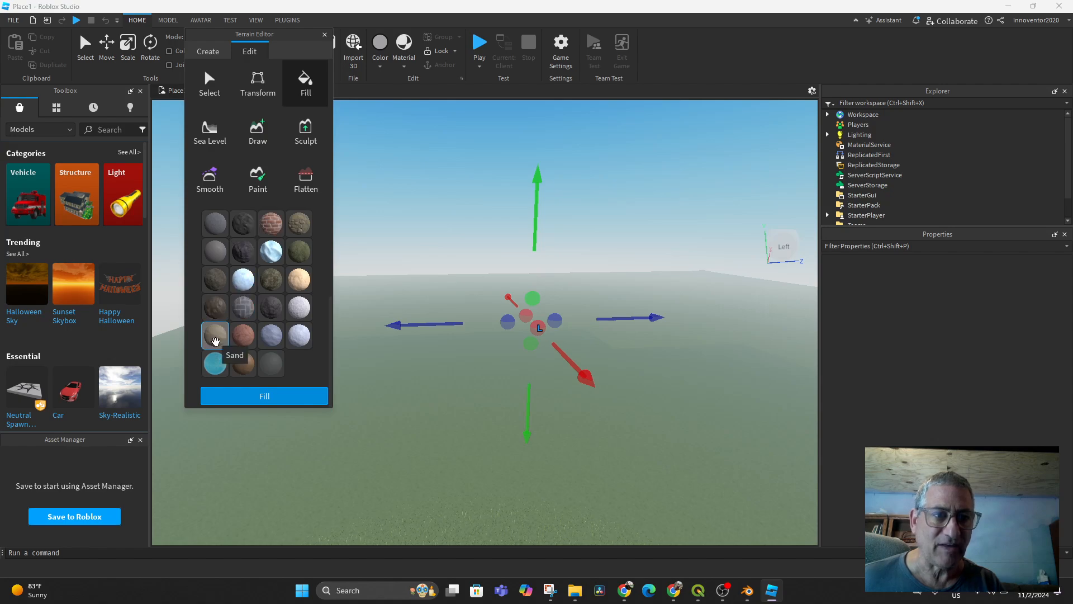
click(290, 402)
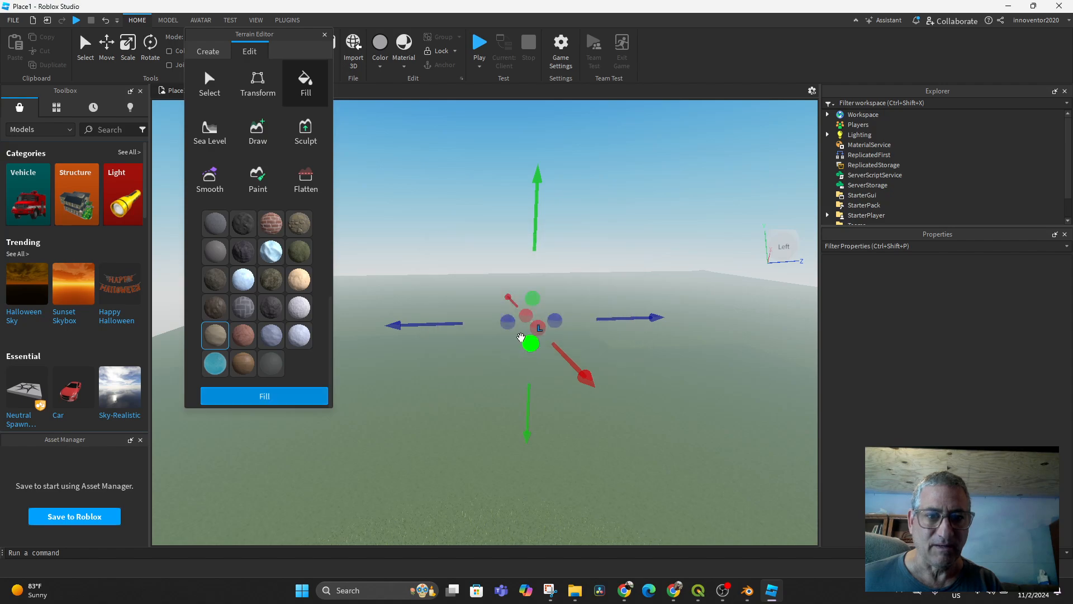
Step: Enlarge the terrain fill selection along the X and Z axes over the grass
middle_drag(455, 367, 413, 365)
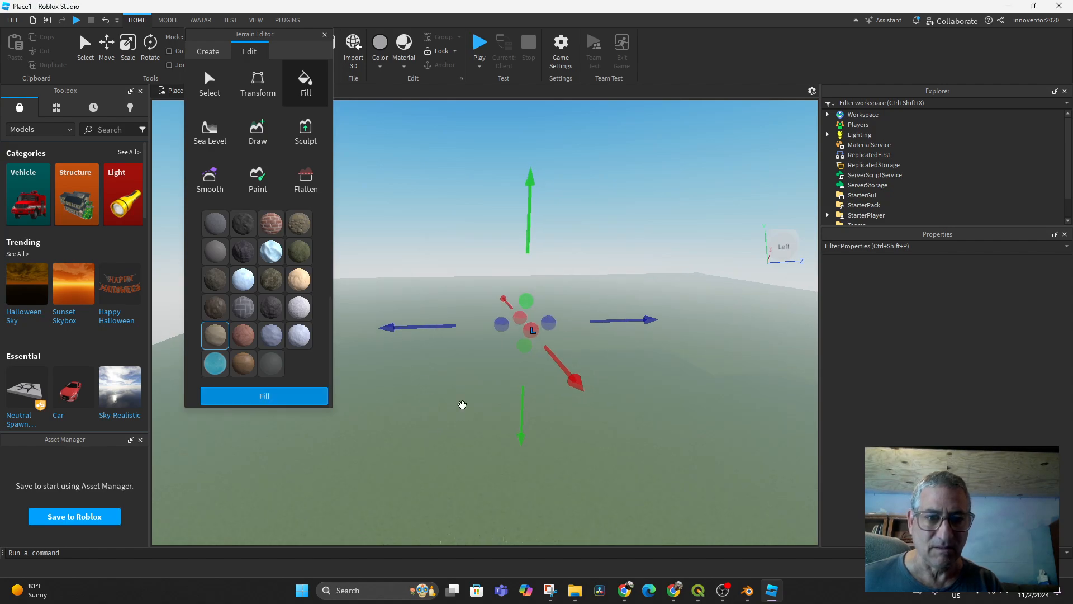
drag(550, 316, 495, 423)
middle_drag(610, 404, 615, 429)
right_drag(618, 360, 618, 360)
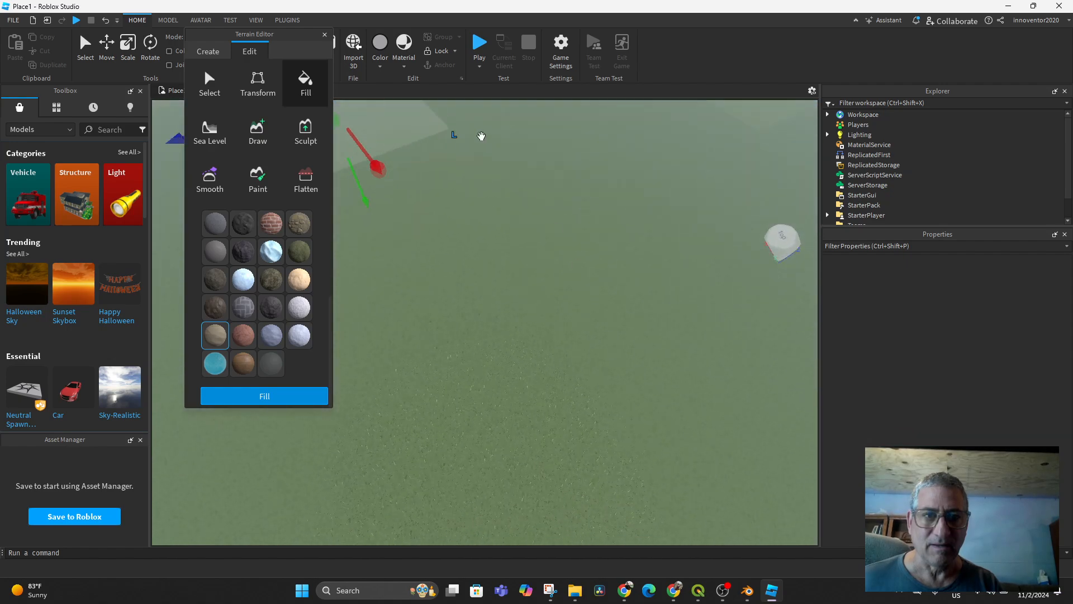
drag(380, 170, 547, 492)
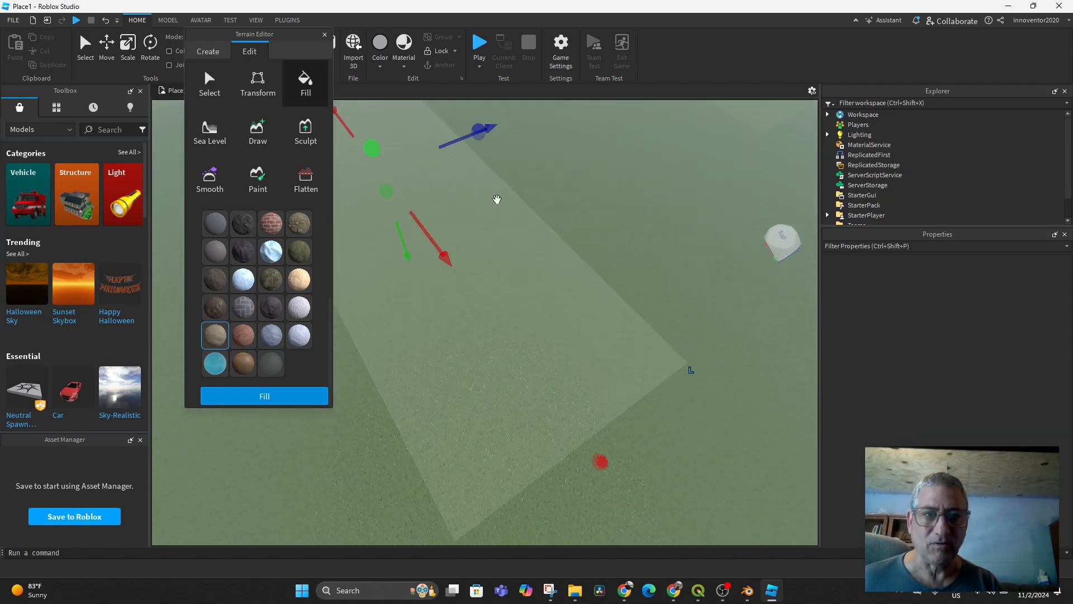
drag(486, 133, 881, 106)
scroll(544, 273, down, 4)
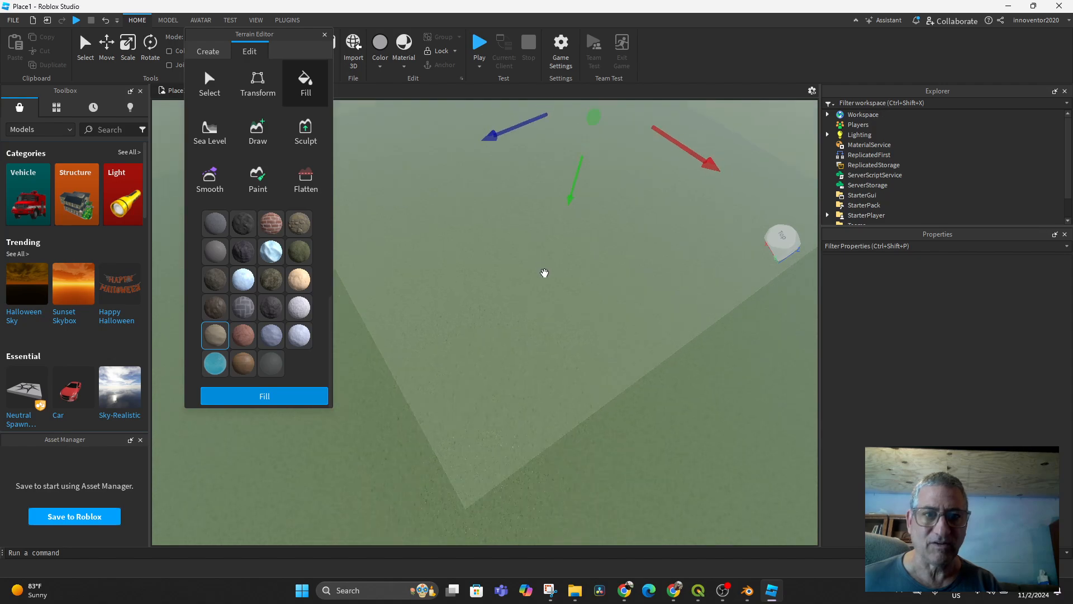
Step: From the top view, extend the fill selection on all four sides until it covers the whole grass terrain
scroll(514, 299, down, 5)
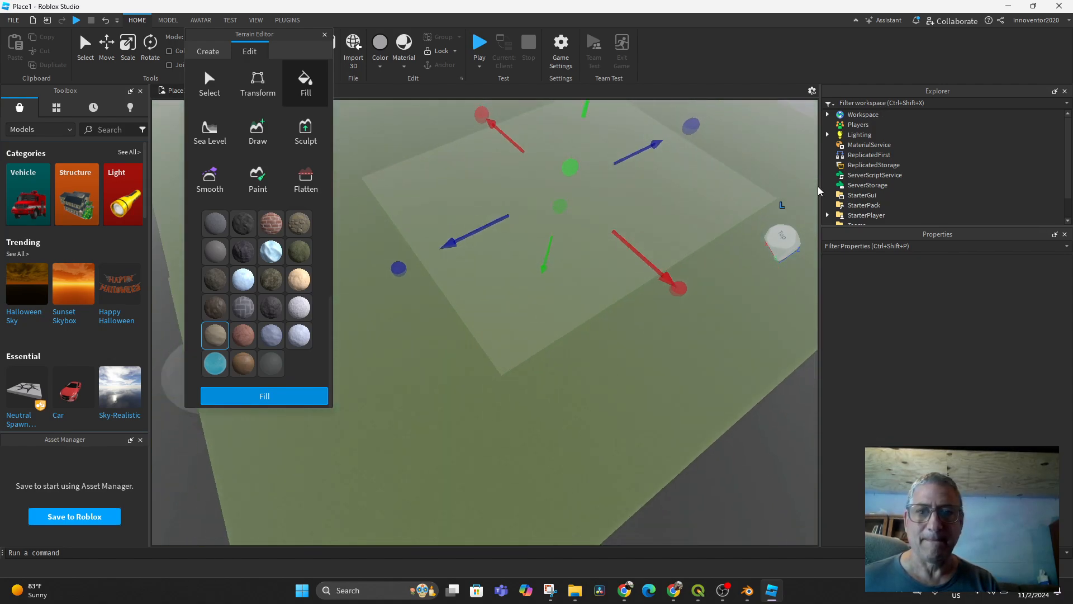
click(783, 245)
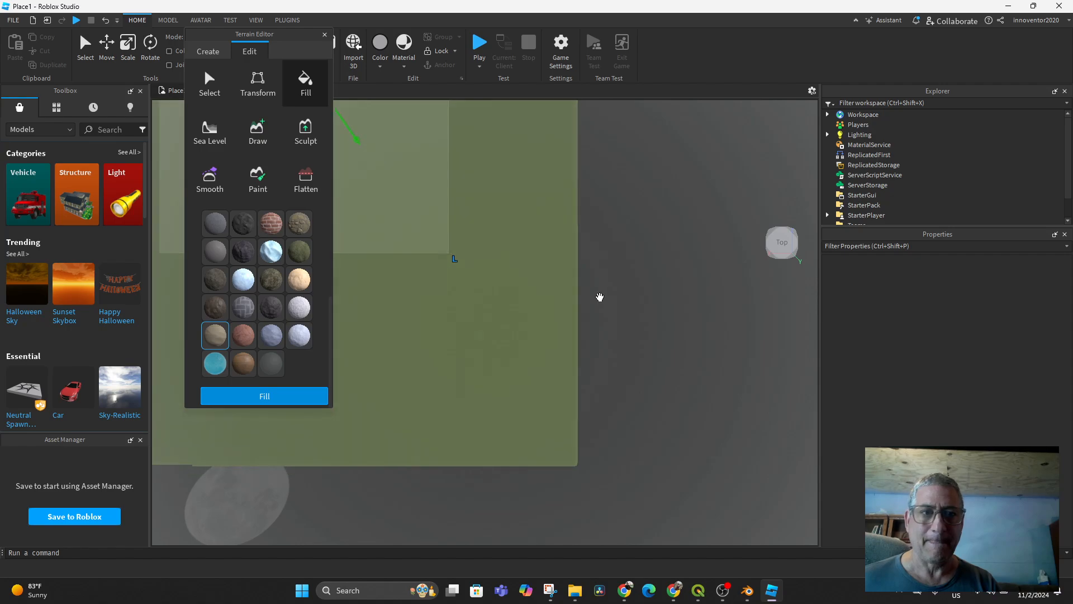
scroll(595, 325, down, 8)
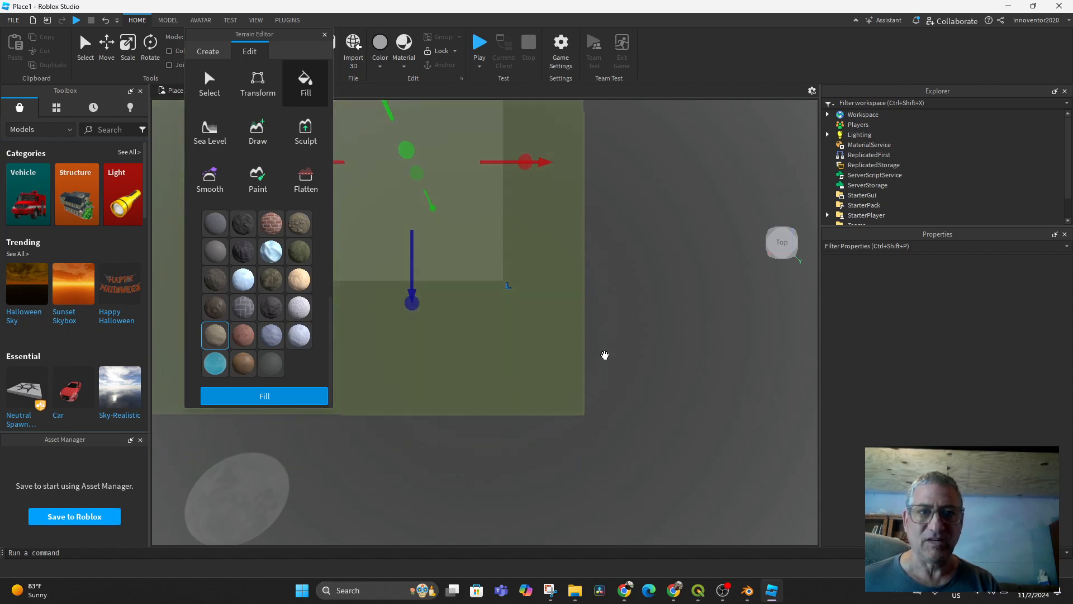
scroll(609, 391, down, 5)
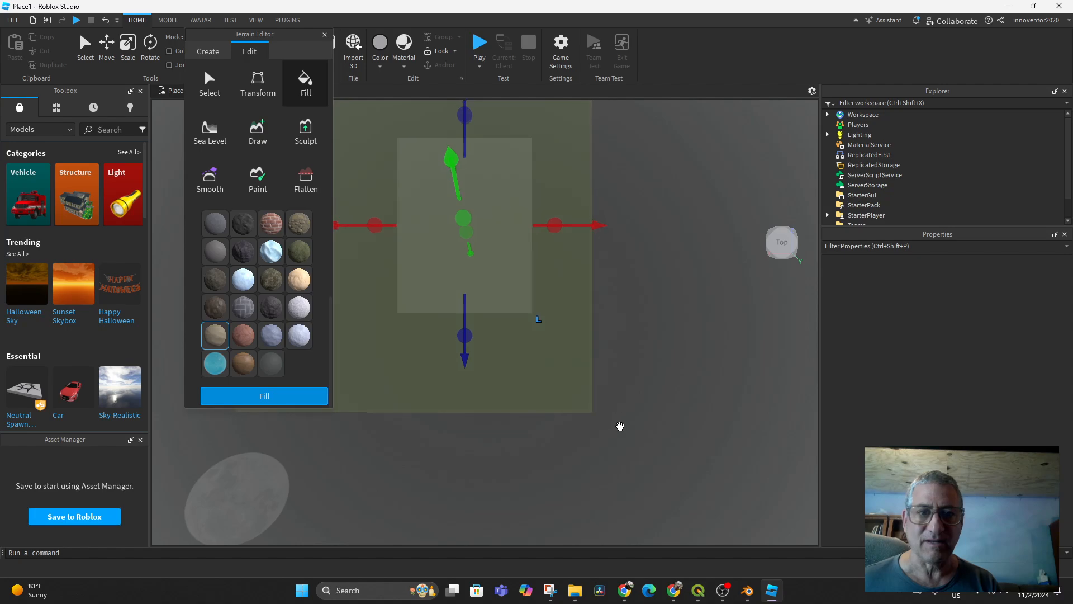
scroll(613, 455, down, 5)
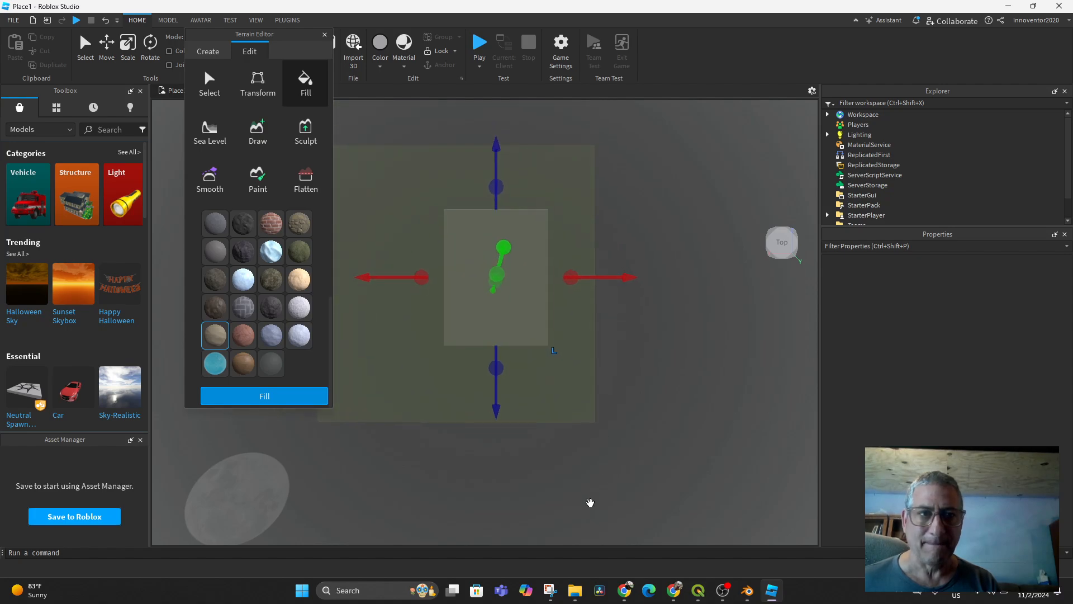
scroll(584, 486, down, 3)
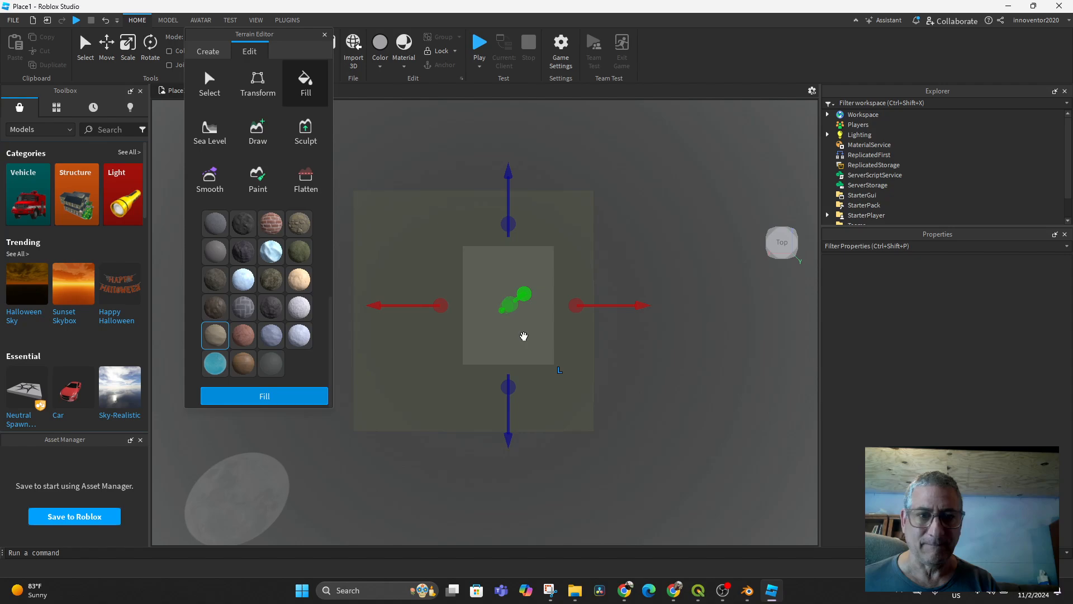
drag(451, 306, 336, 297)
drag(455, 218, 453, 165)
drag(580, 277, 625, 277)
drag(485, 396, 460, 456)
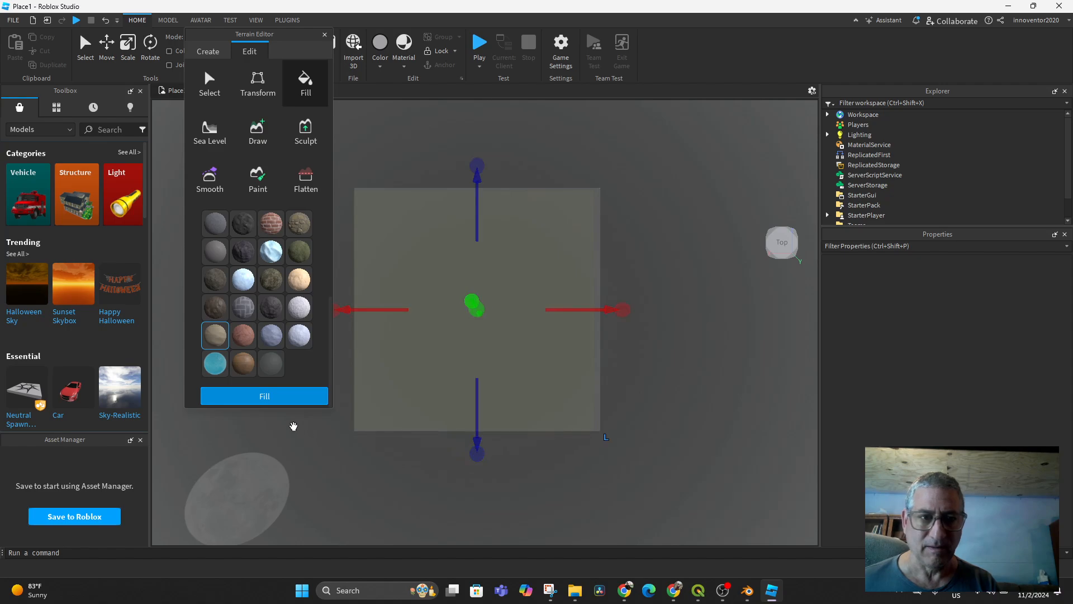
Step: Fill the enlarged selection with Sand and close the Terrain Editor
click(265, 398)
right_drag(505, 263, 610, 303)
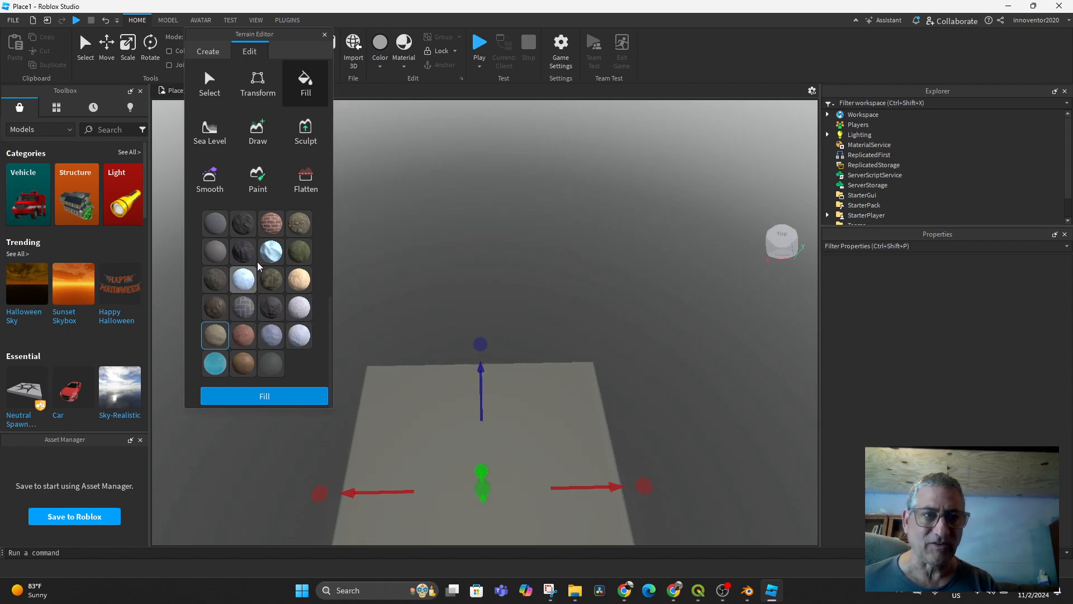
click(204, 82)
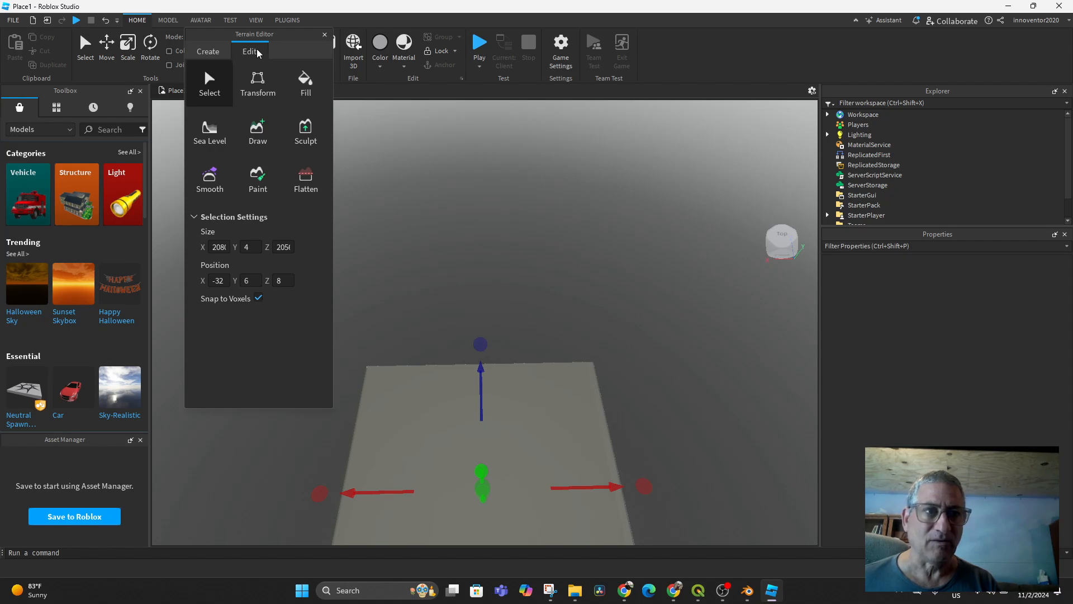
click(324, 35)
middle_drag(581, 404, 583, 396)
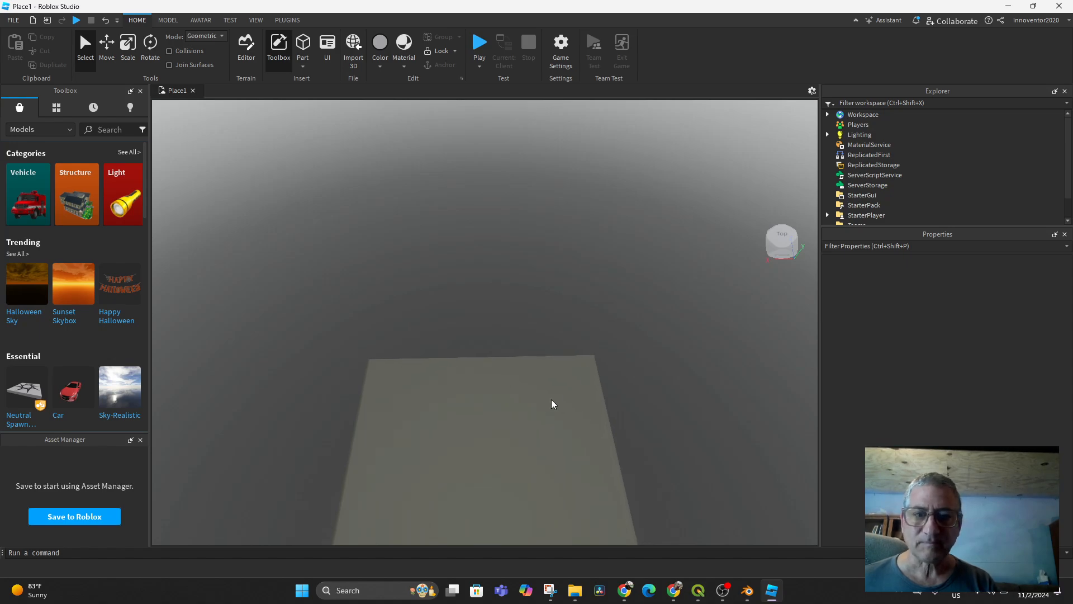
Step: Playtest the place by walking the avatar forward across the sand, and end the test
click(480, 45)
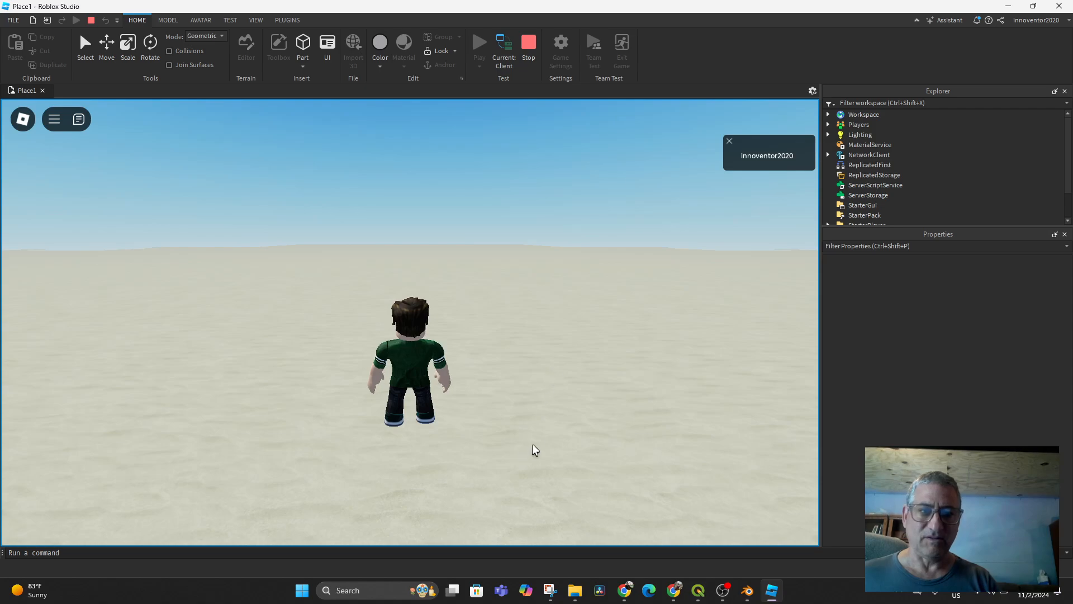
right_drag(511, 403, 511, 403)
key(w)
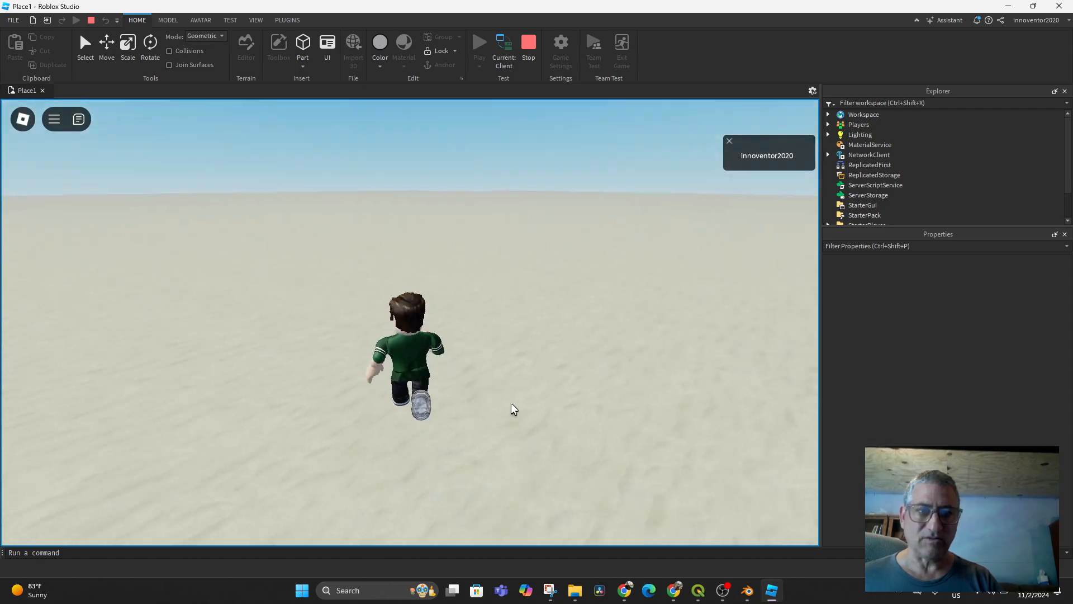
click(528, 45)
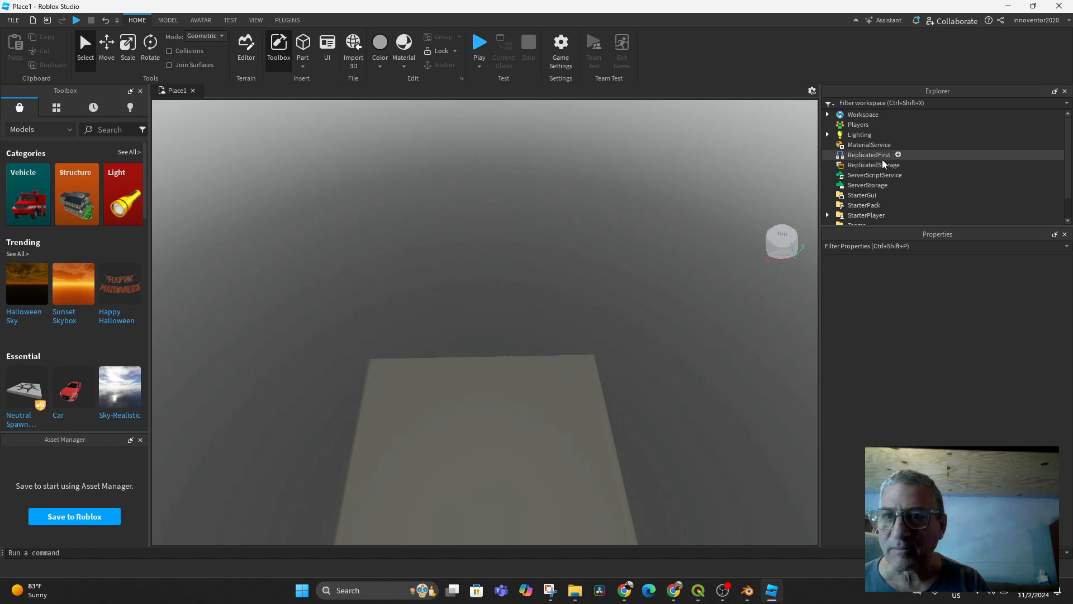
Step: Expand the Workspace and select Terrain to examine its properties
click(827, 114)
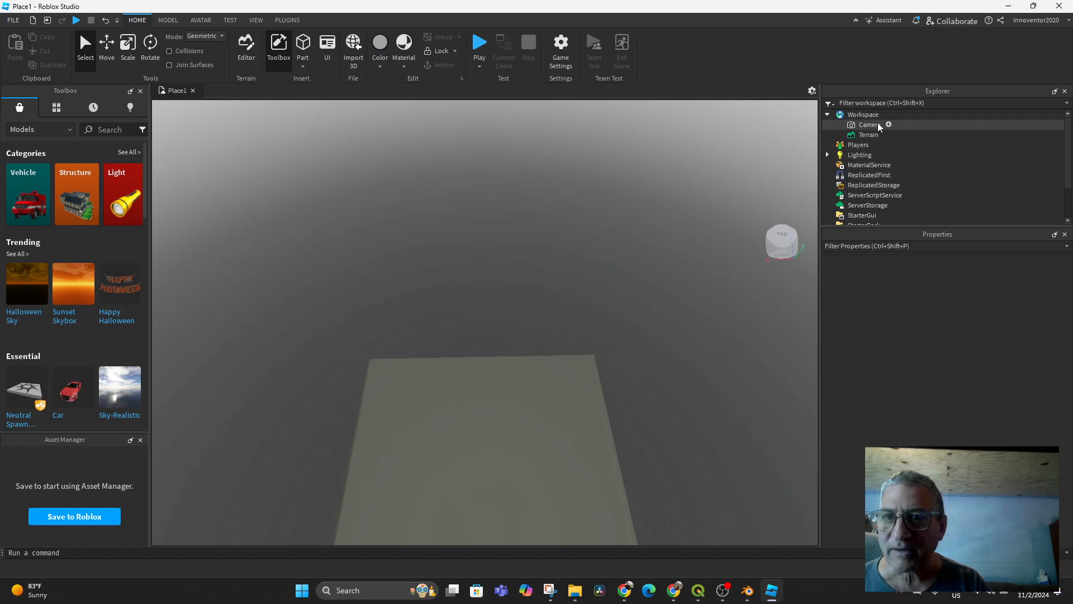
click(868, 135)
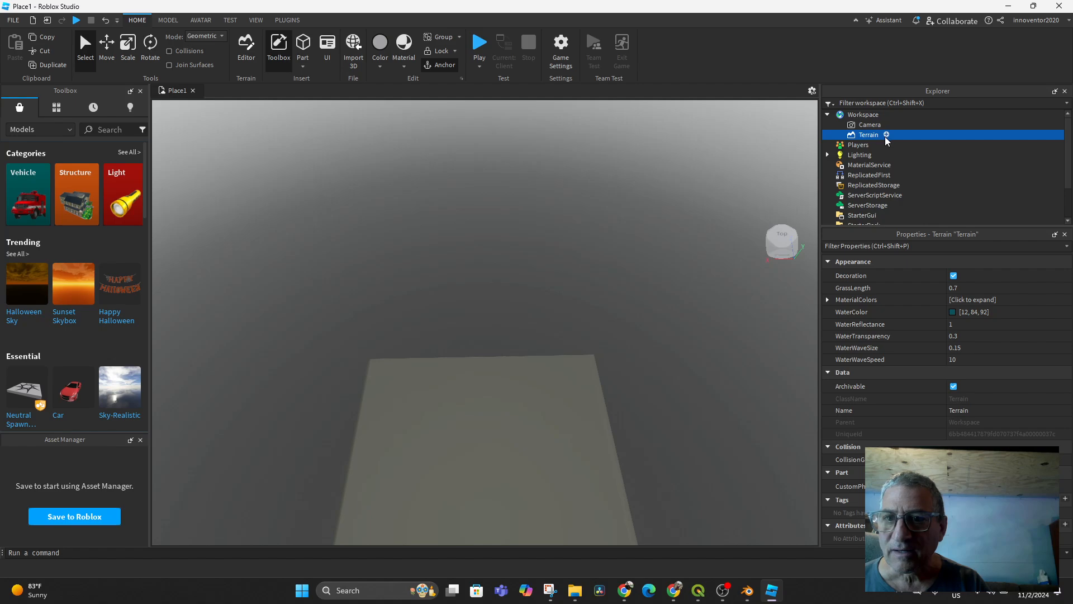
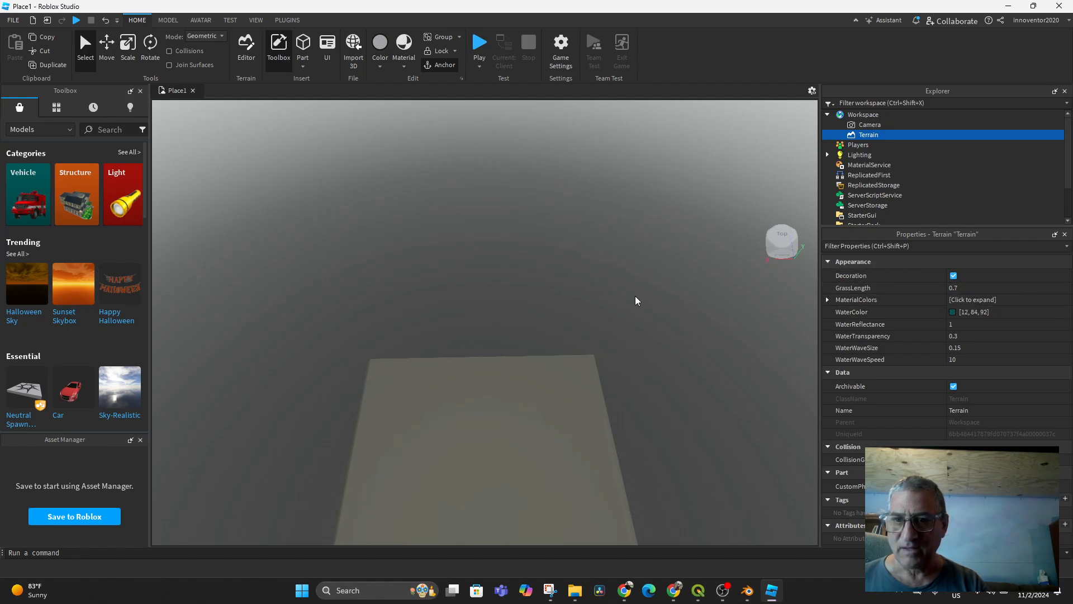
scroll(635, 296, down, 3)
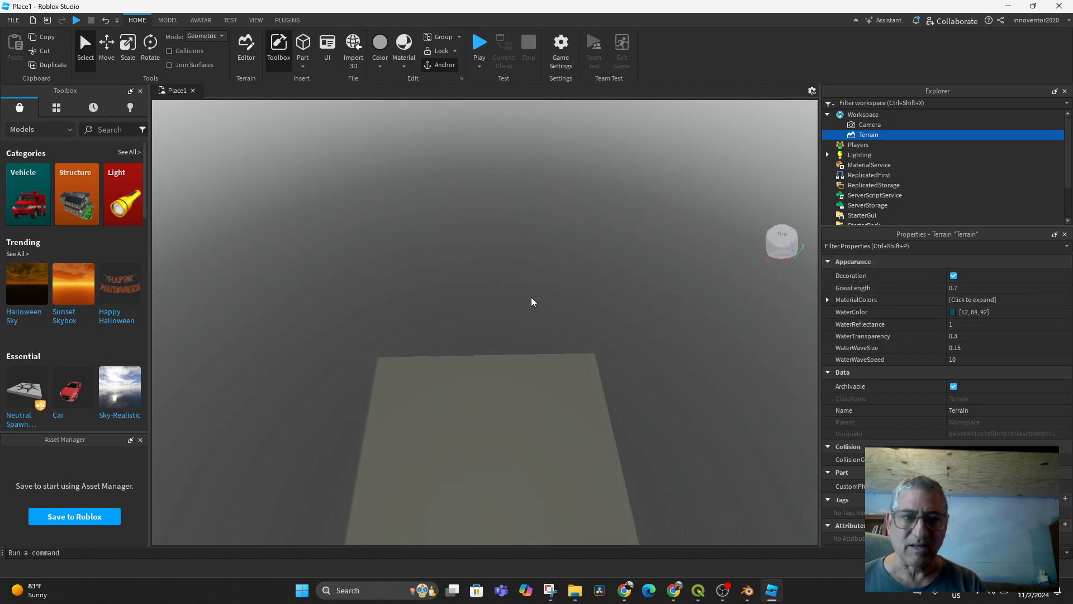
right_drag(531, 297, 530, 297)
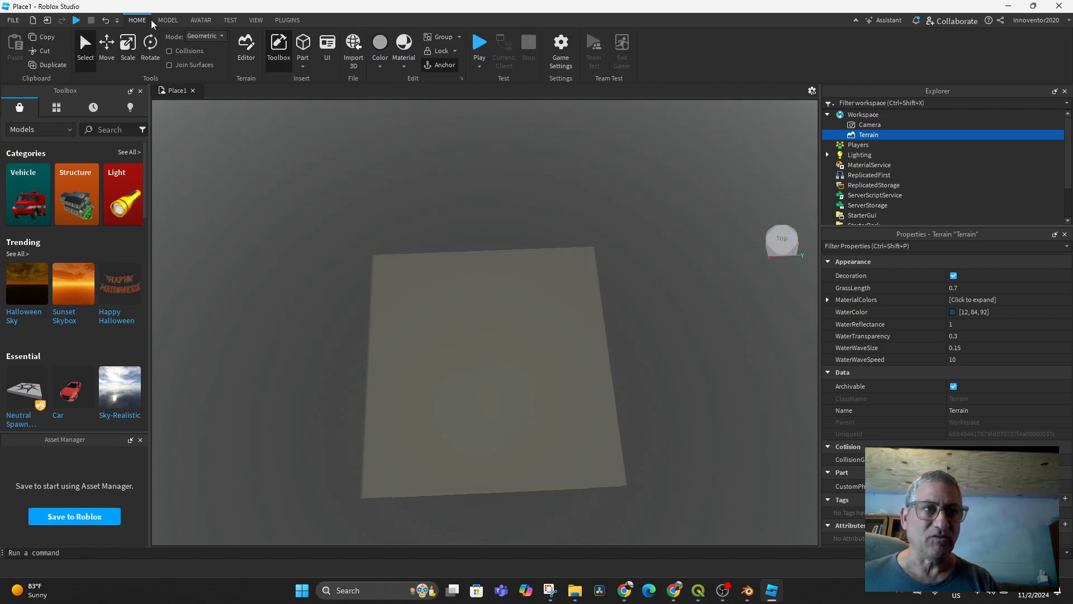
click(202, 21)
click(230, 21)
click(256, 21)
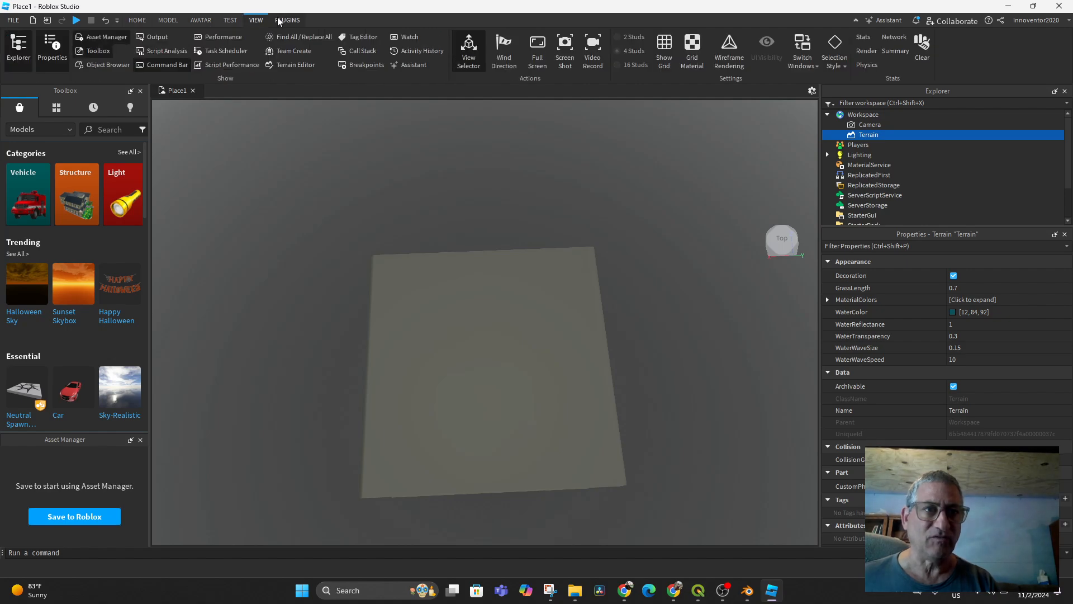
Step: Load AkrichNurseryQGIS.fbx from the ShapeFile Exports folder into the 3D import preview
click(274, 21)
click(168, 21)
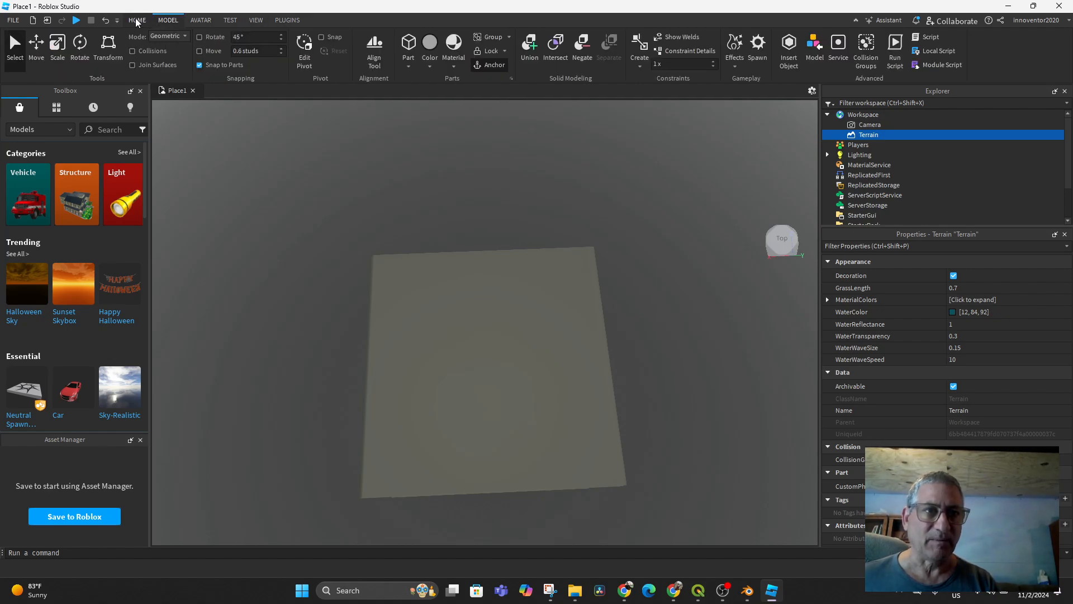
click(137, 21)
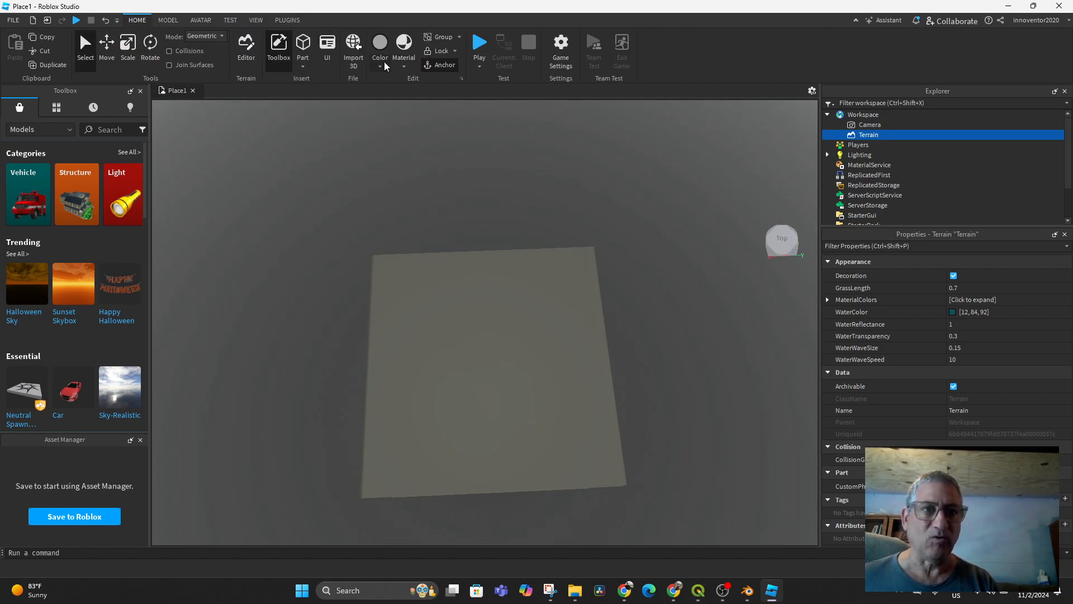
click(356, 50)
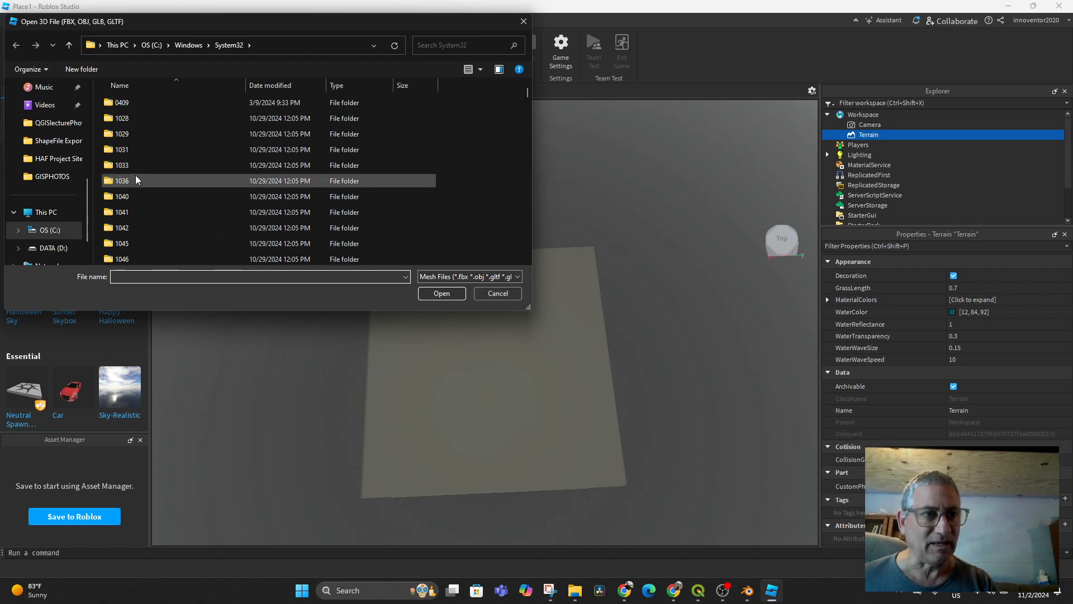
click(68, 146)
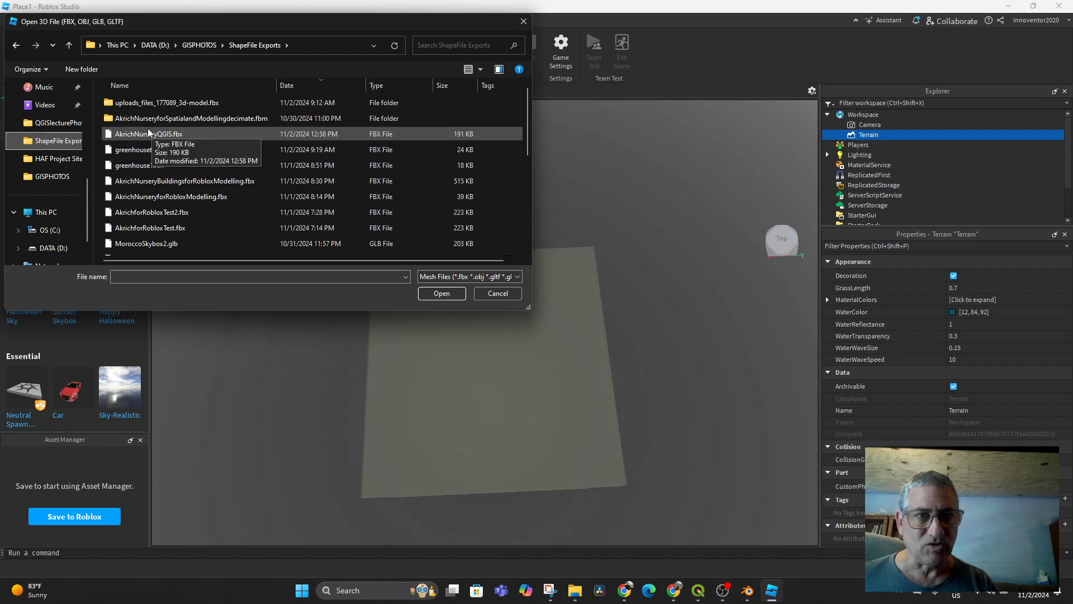
click(147, 132)
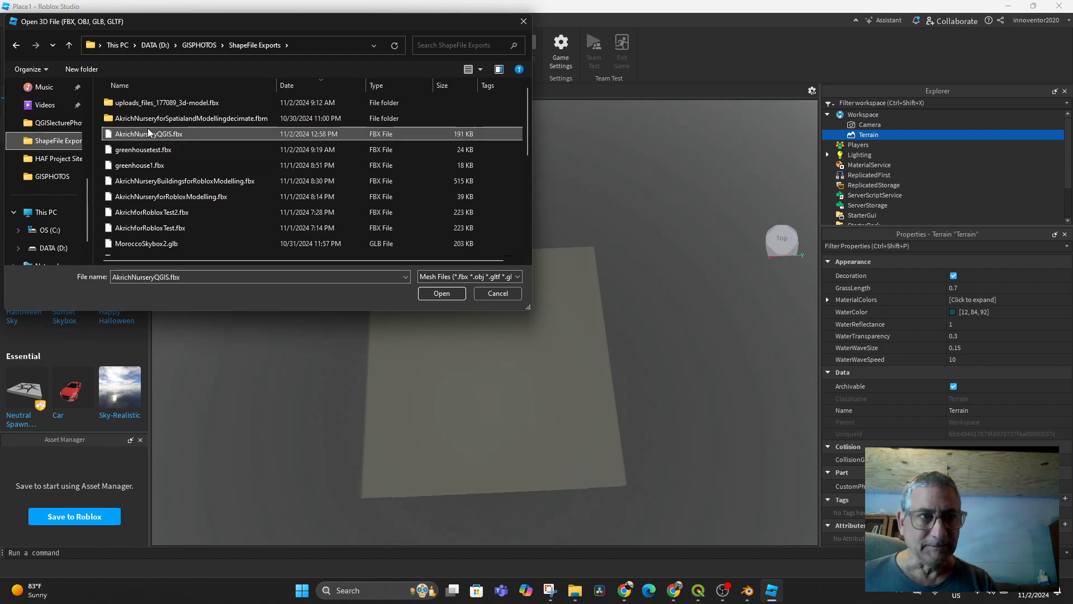
click(441, 293)
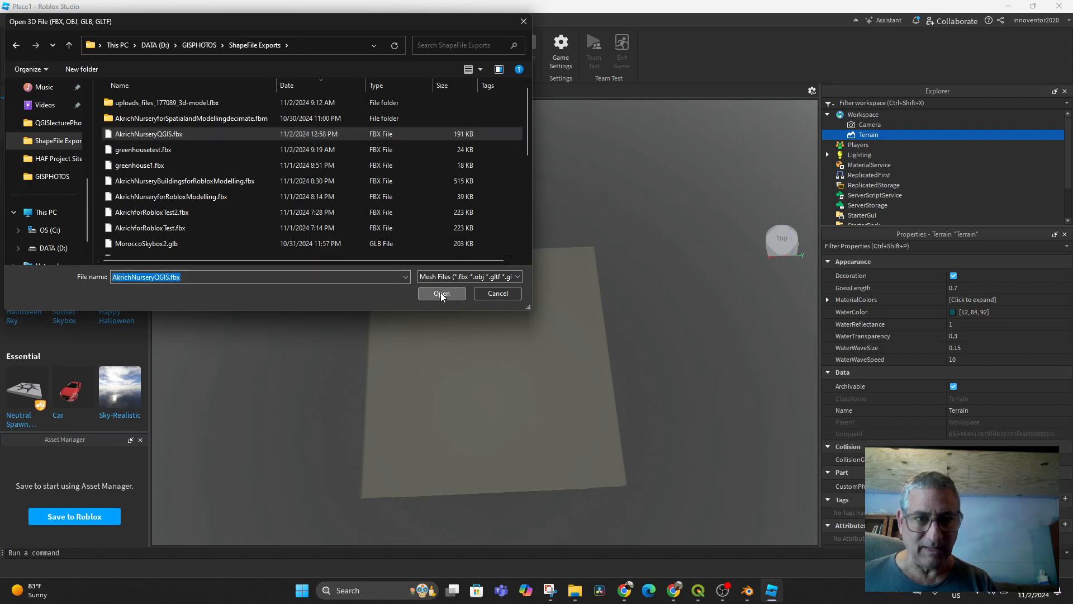
Step: Examine the textured nursery plane in the import preview, both close up and from farther away
drag(434, 226, 460, 233)
scroll(460, 232, up, 5)
scroll(461, 232, up, 8)
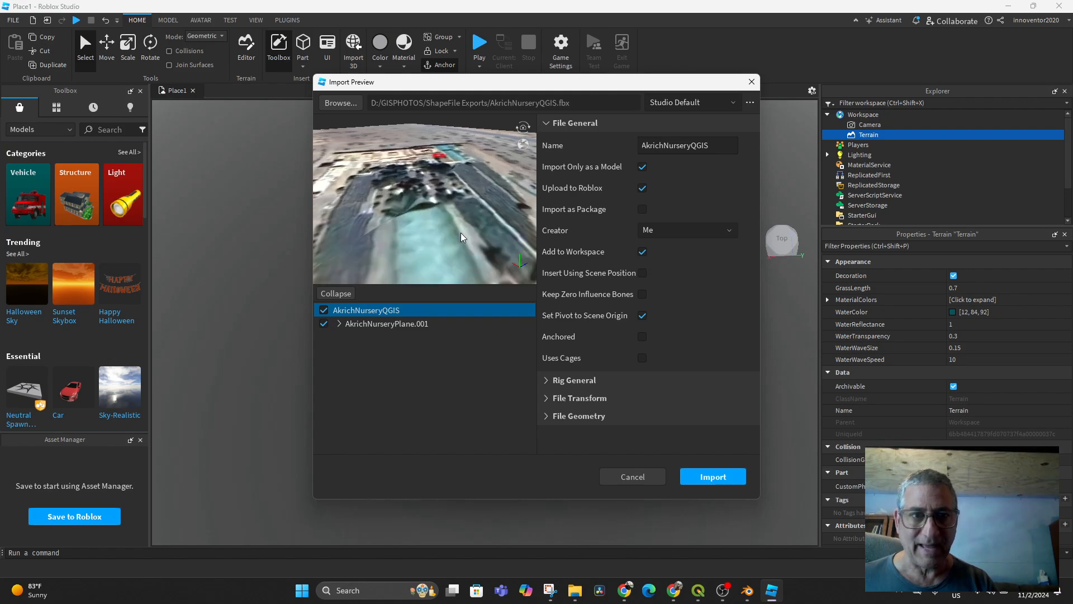
scroll(461, 231, down, 7)
scroll(461, 223, down, 5)
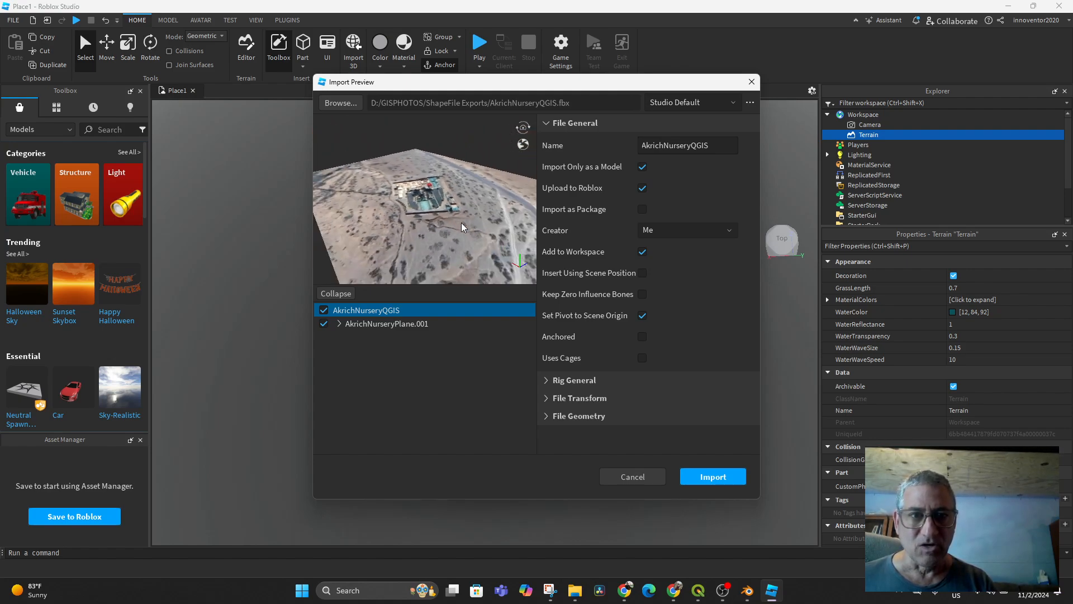
drag(461, 223, 451, 196)
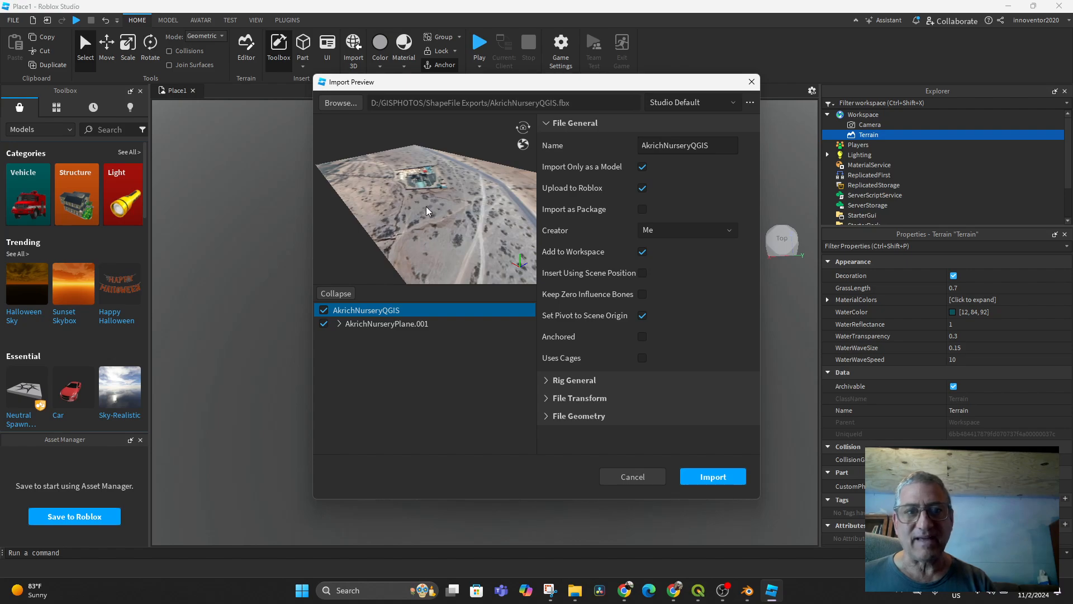
Step: Check the base_color_texture file under AkrichNurseryPlane.001, keep it as it is, and import the model into the workspace
click(341, 322)
click(363, 337)
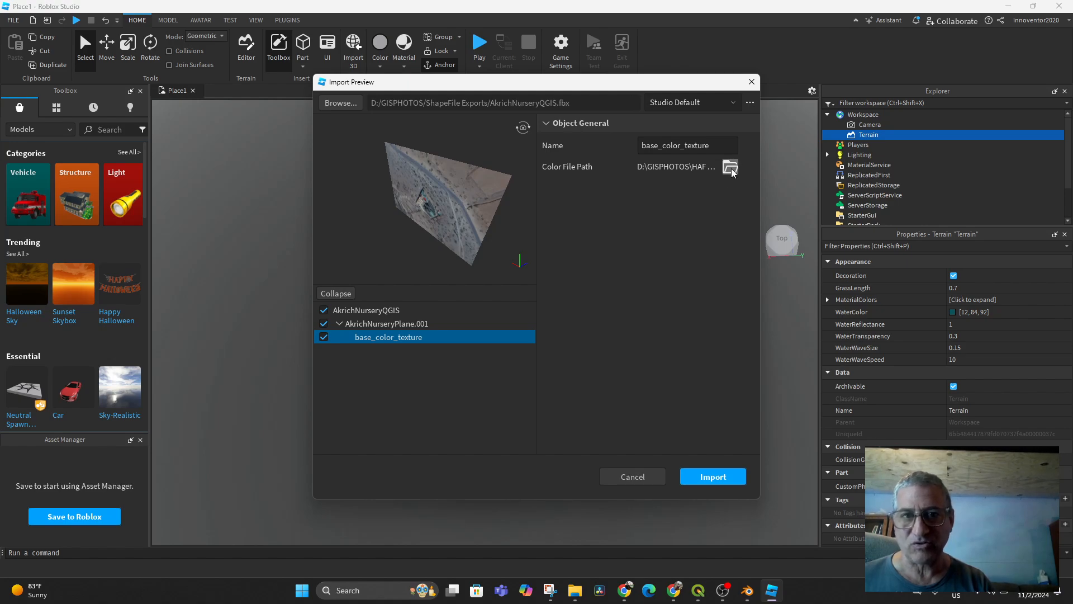
click(730, 169)
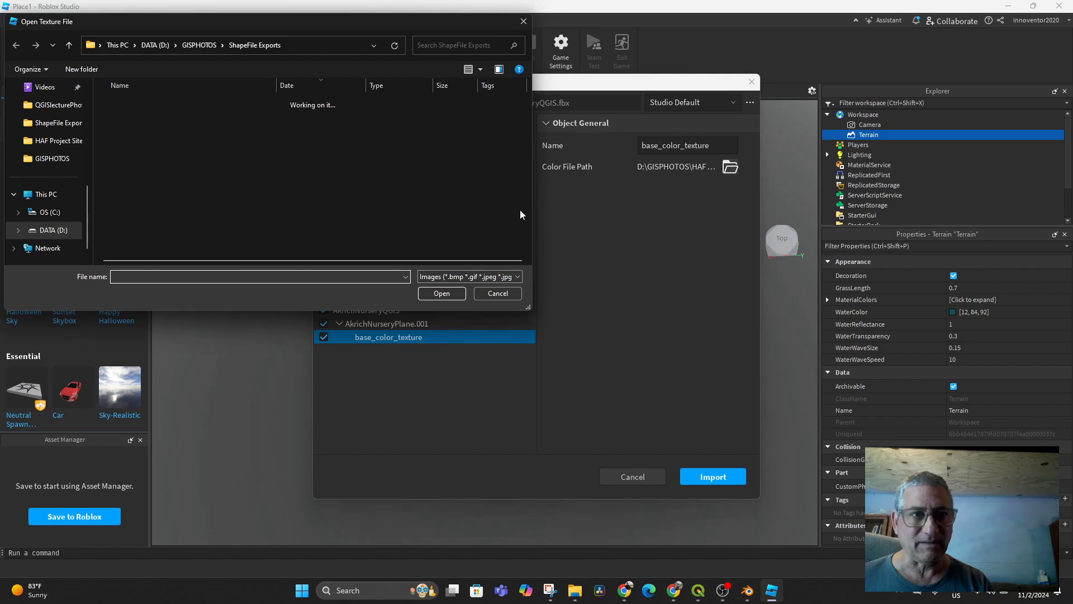
click(497, 294)
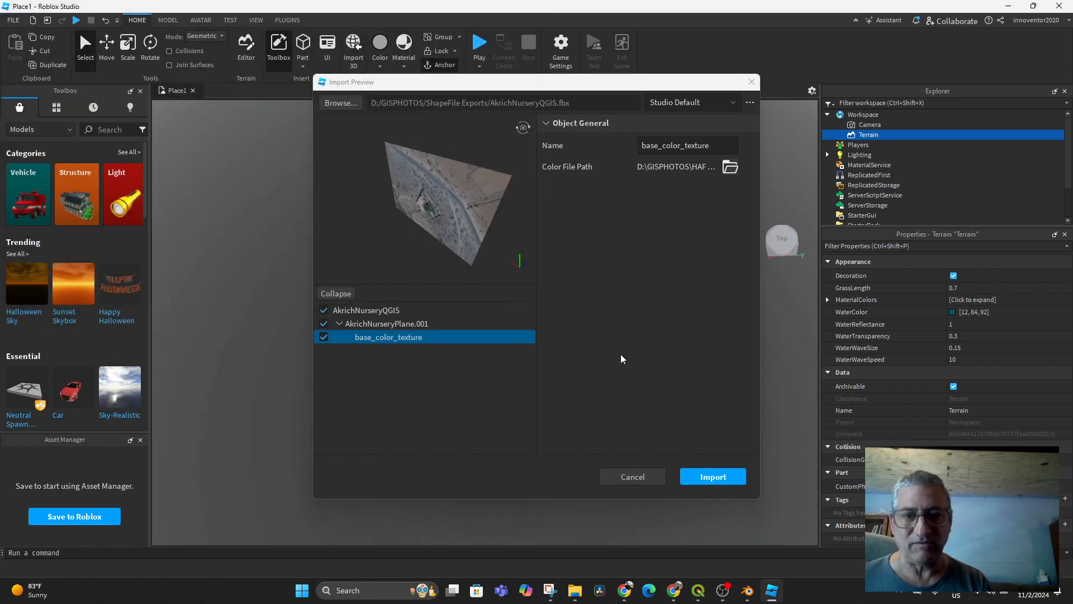
click(708, 476)
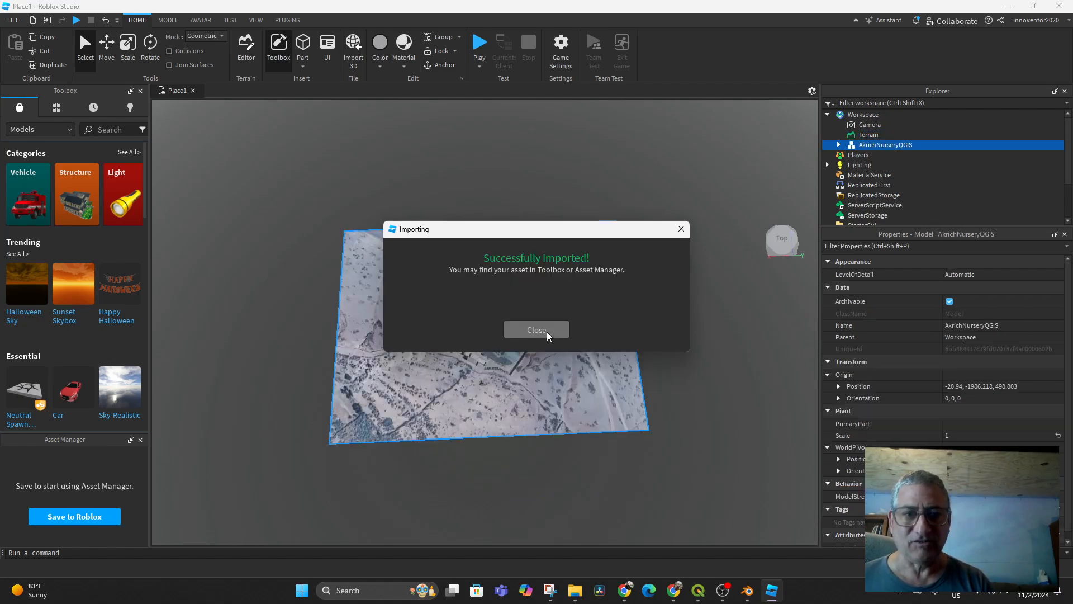
click(548, 336)
Step: Examine the imported nursery plane in the viewport from different angles and distances
middle_drag(632, 457, 624, 405)
right_drag(623, 405, 604, 450)
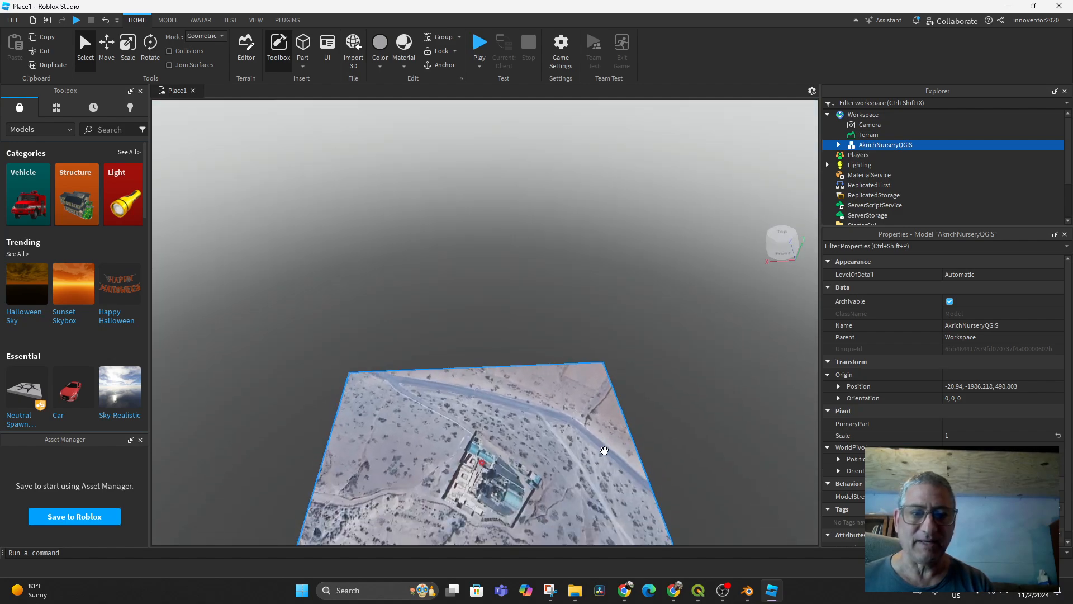
middle_drag(605, 450, 660, 229)
mouse_move(651, 391)
right_down()
mouse_move(651, 371)
mouse_move(656, 391)
right_up()
scroll(667, 429, up, 1)
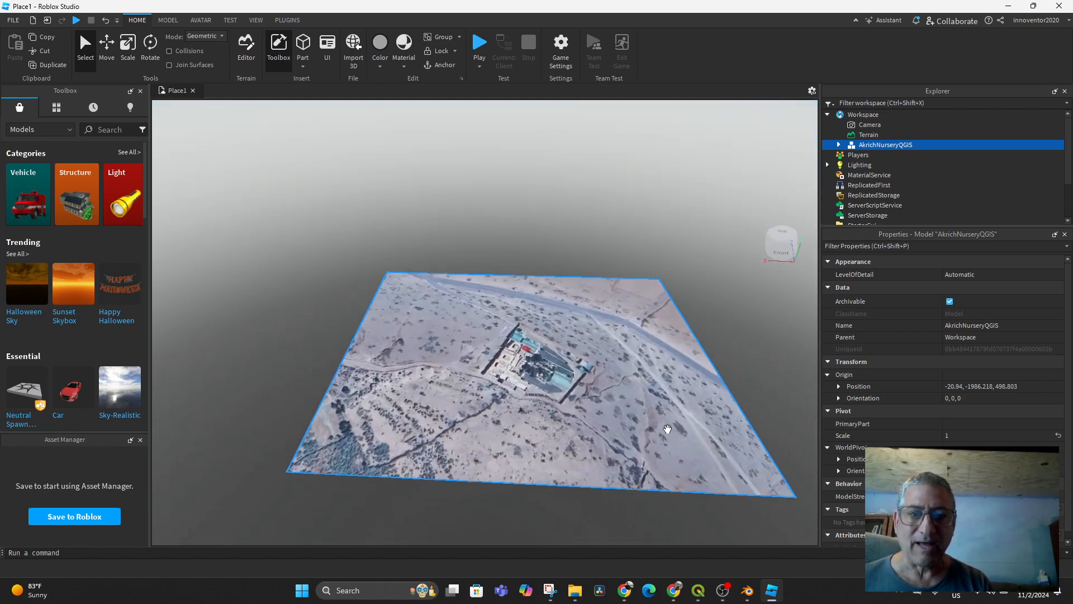
scroll(668, 429, down, 1)
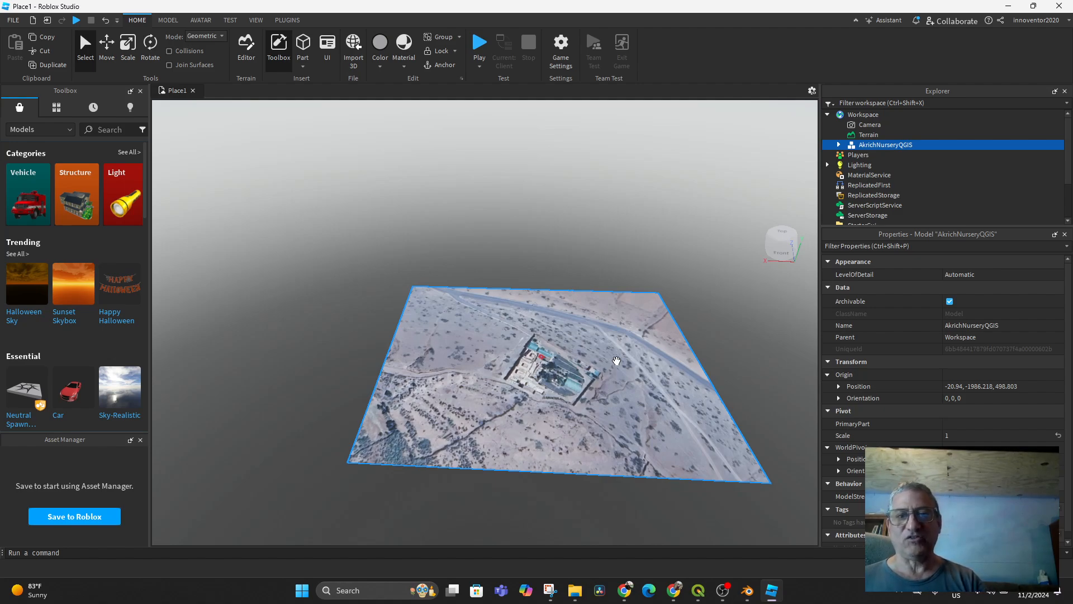
scroll(559, 268, down, 5)
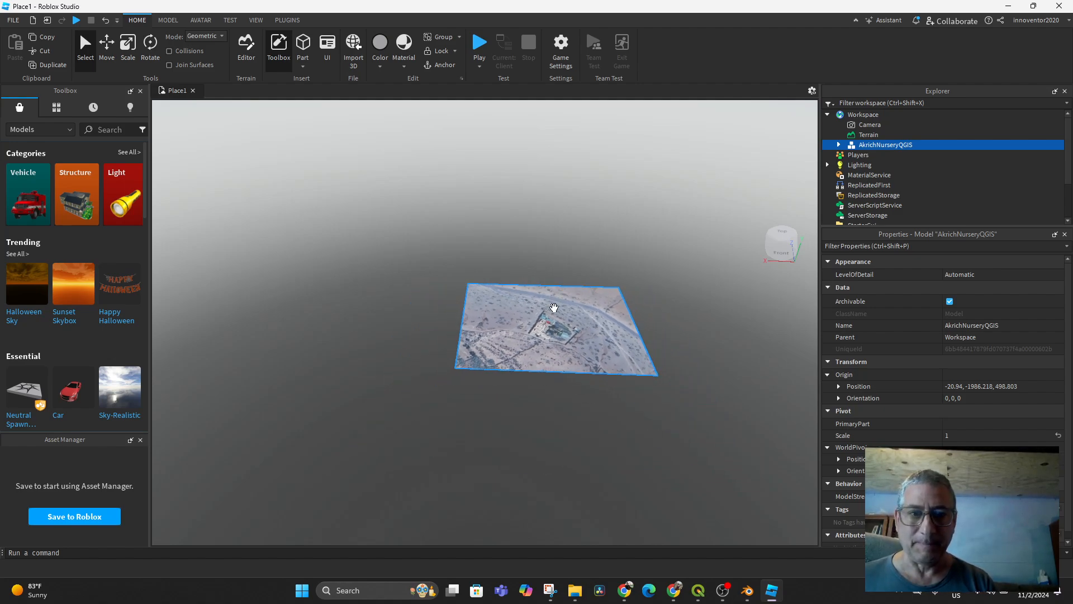
scroll(556, 317, up, 6)
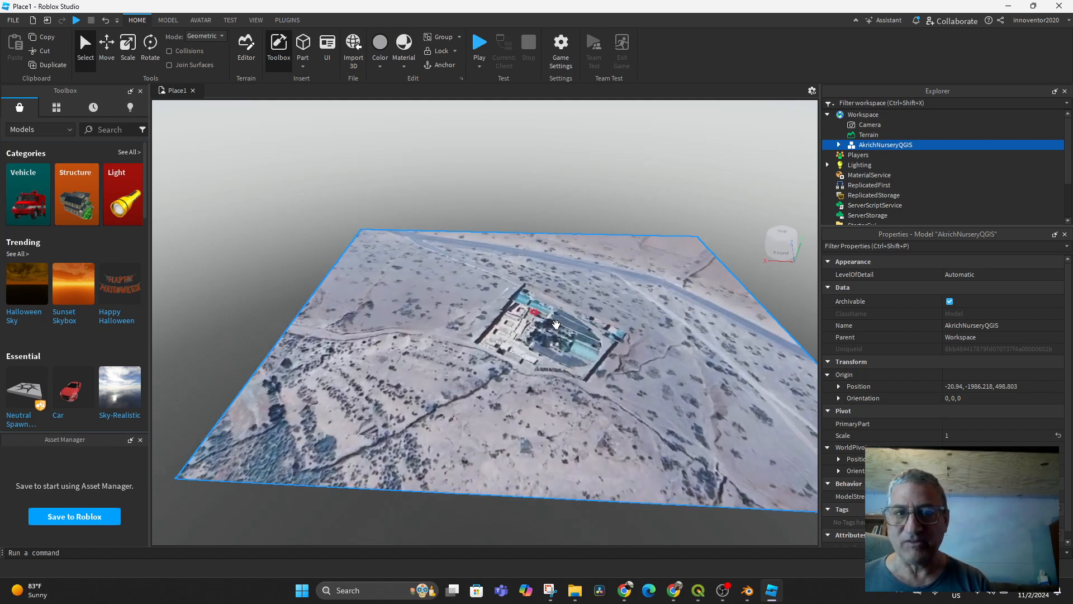
Step: Playtest the place, turn the camera around the avatar to look for the imported plane, and end the test
click(477, 46)
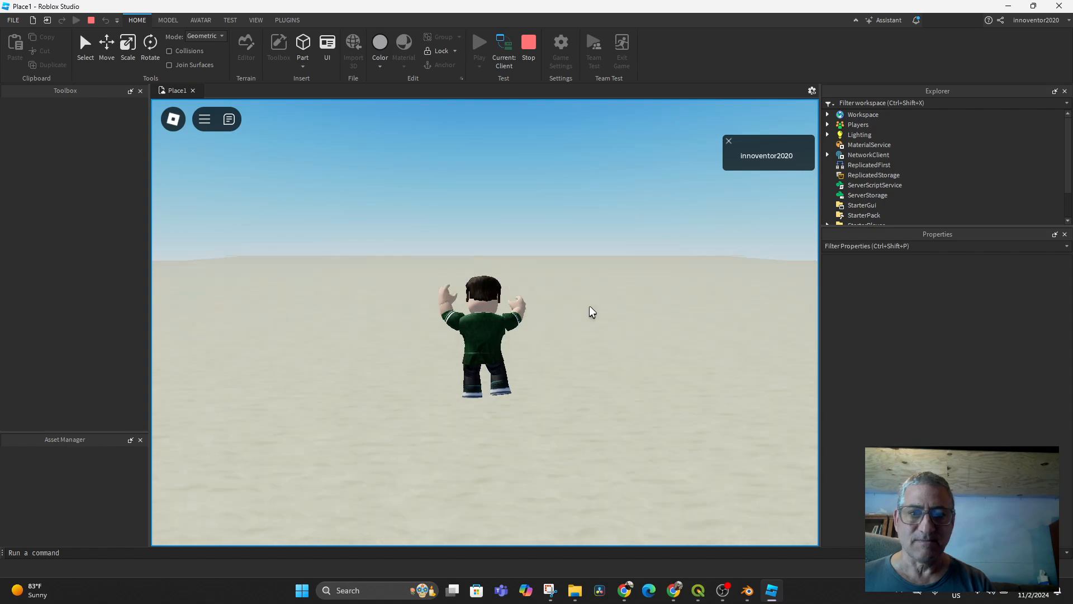
right_drag(576, 346, 427, 346)
click(529, 45)
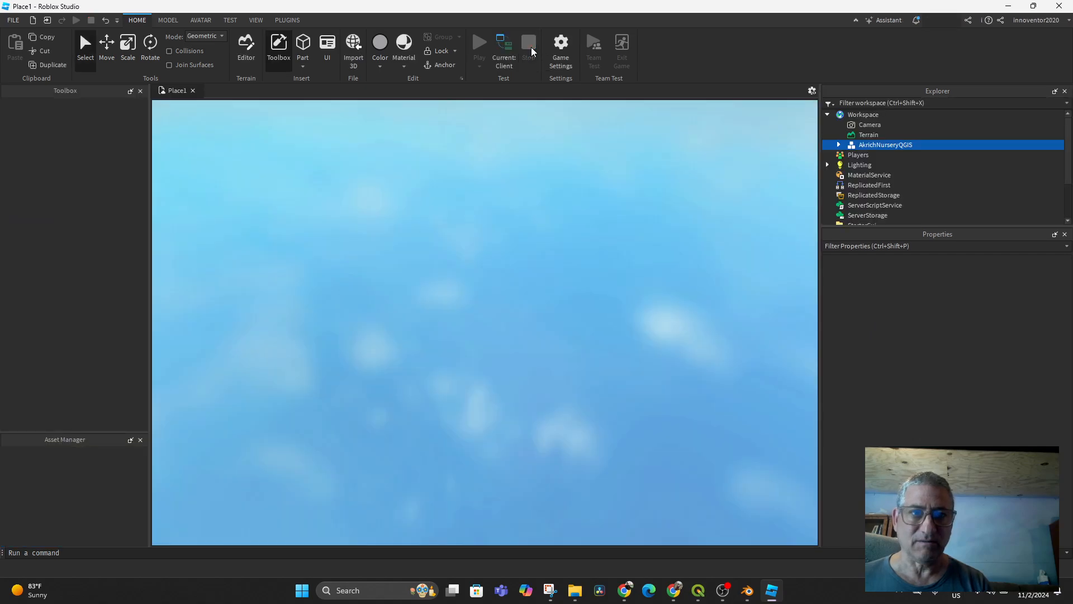
Step: From the top view, move the nursery plane about 174 studs in the negative Z direction
scroll(674, 335, down, 5)
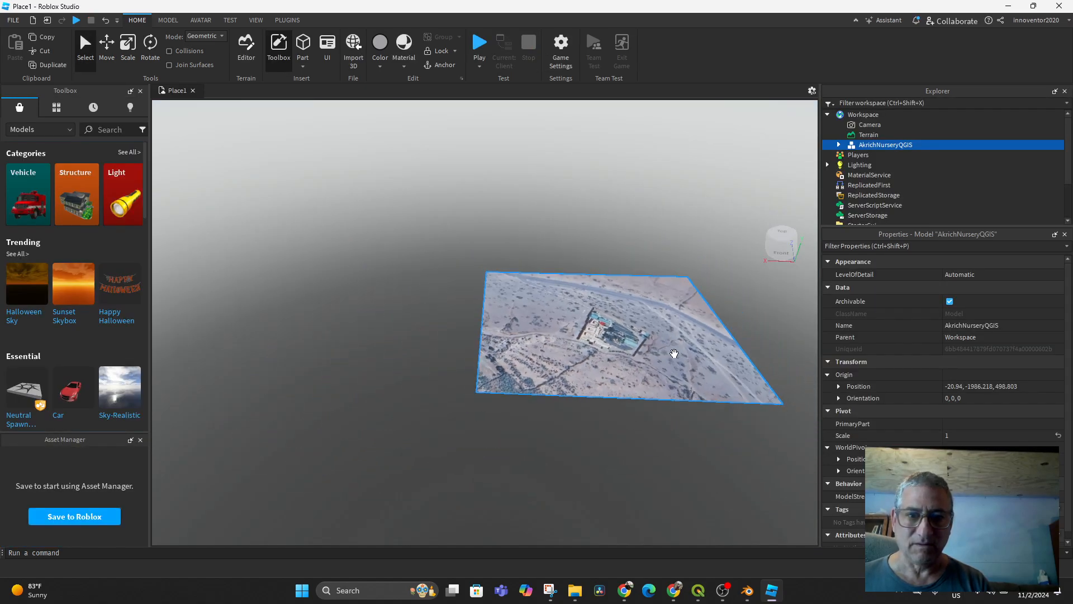
middle_drag(674, 354, 447, 192)
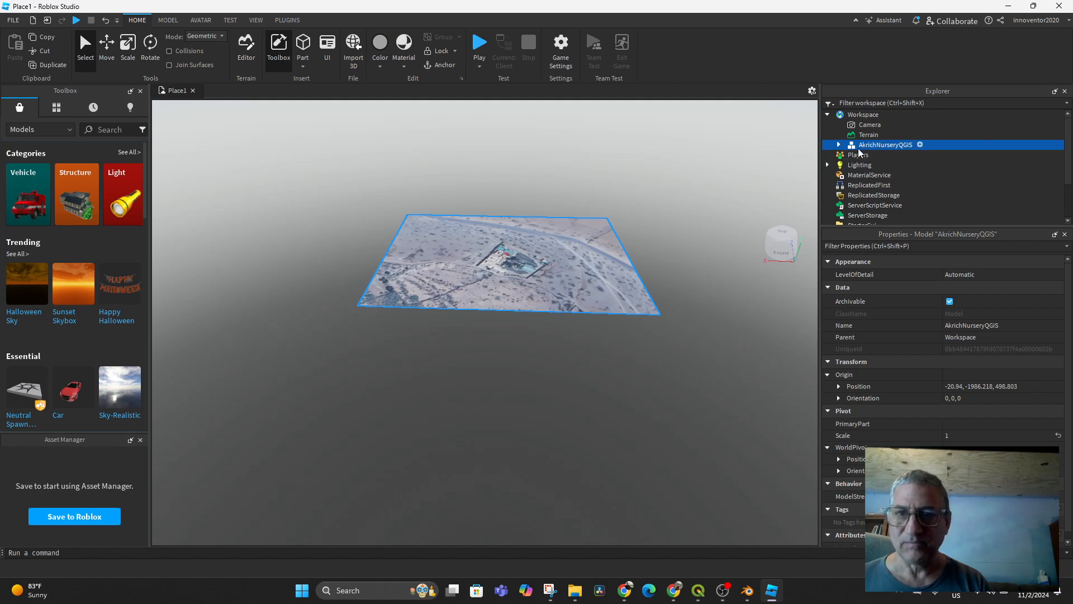
drag(545, 267, 541, 263)
scroll(718, 314, down, 5)
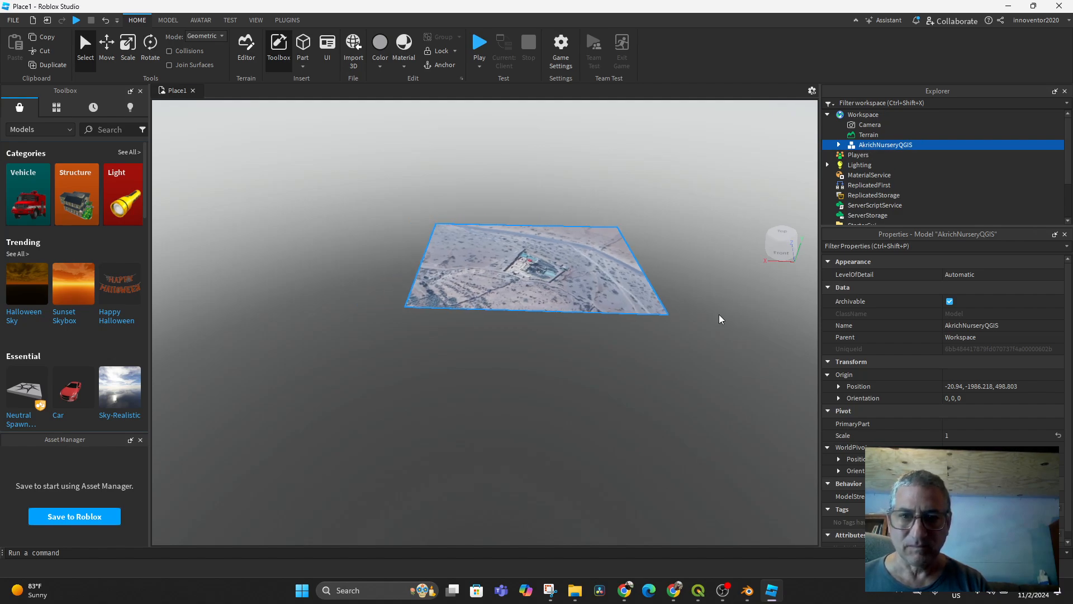
click(781, 242)
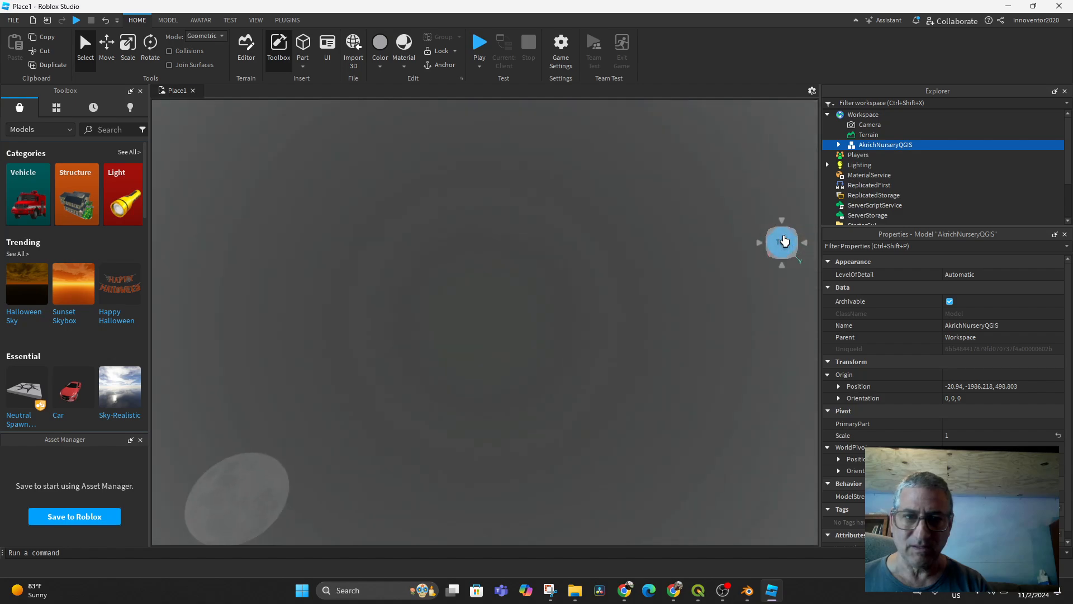
scroll(615, 302, down, 5)
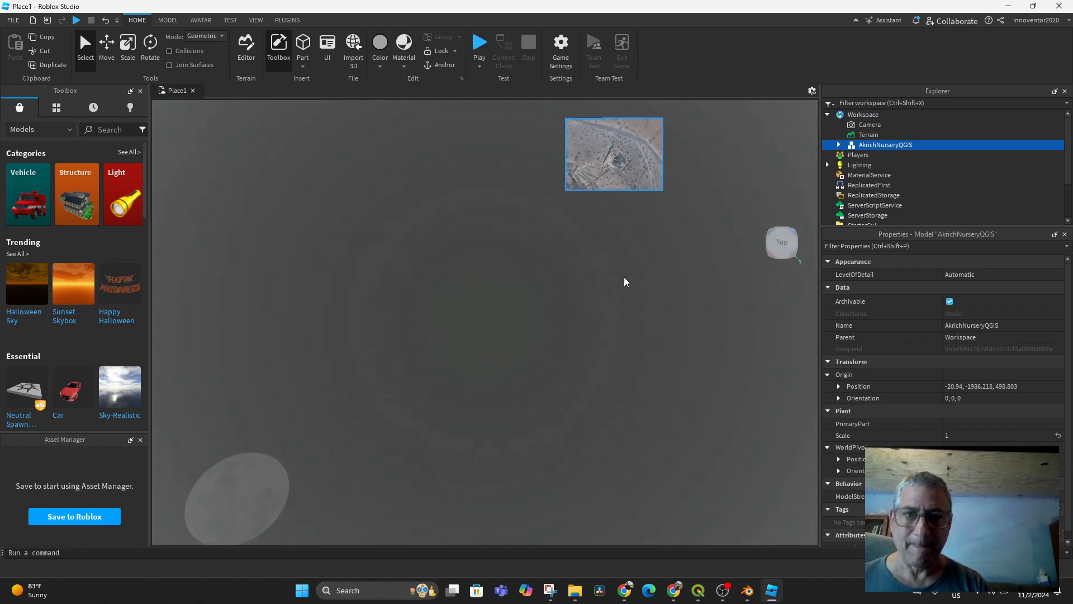
scroll(625, 282, down, 1)
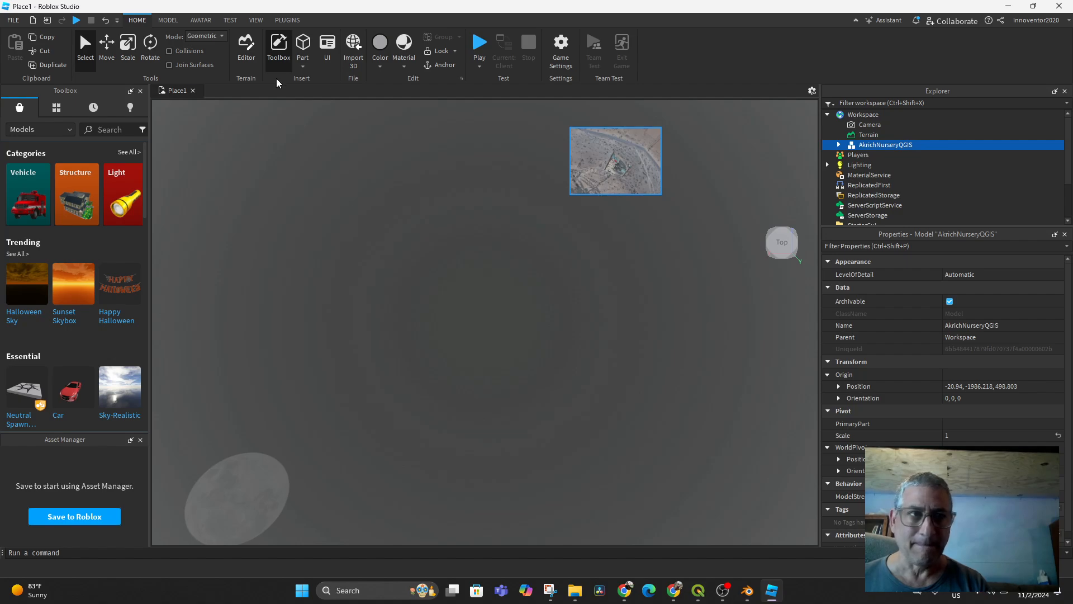
click(106, 45)
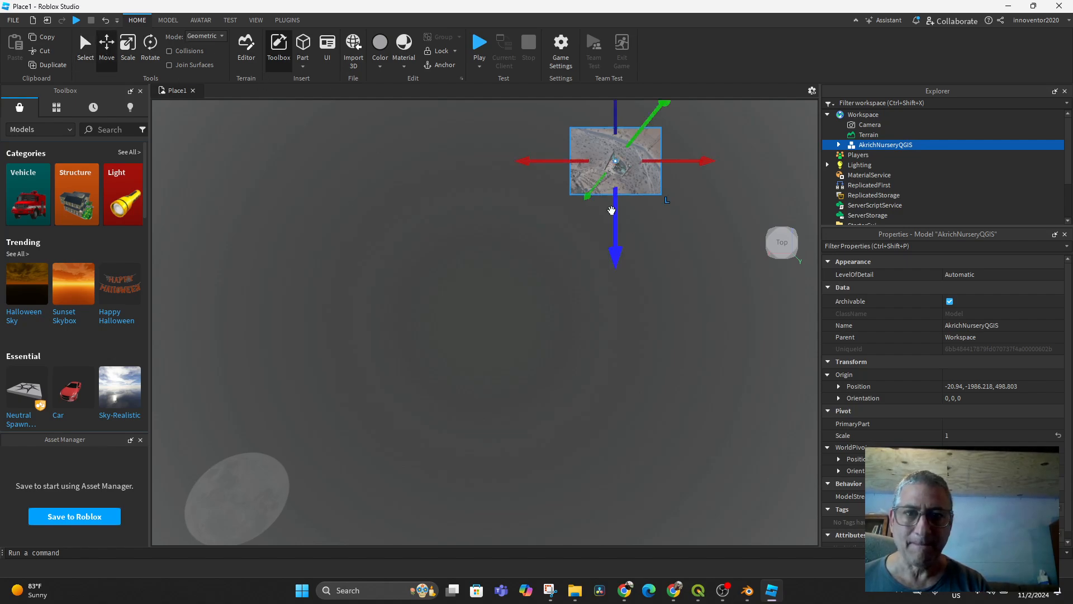
drag(617, 225, 620, 300)
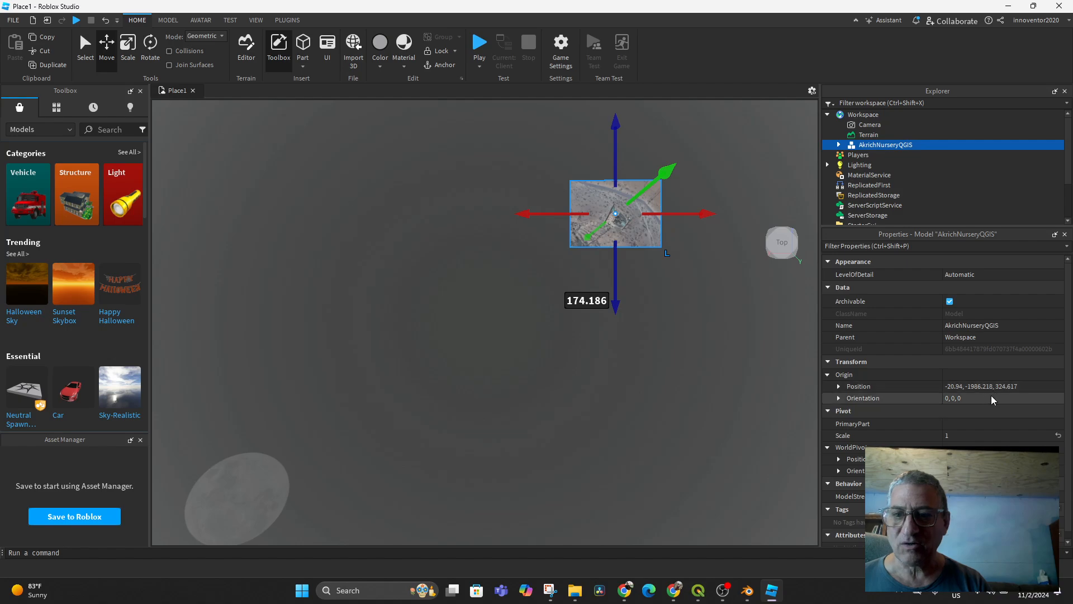
Step: Set the origin position of the AkrichNurseryQGIS model to 0, 0, 0
click(975, 390)
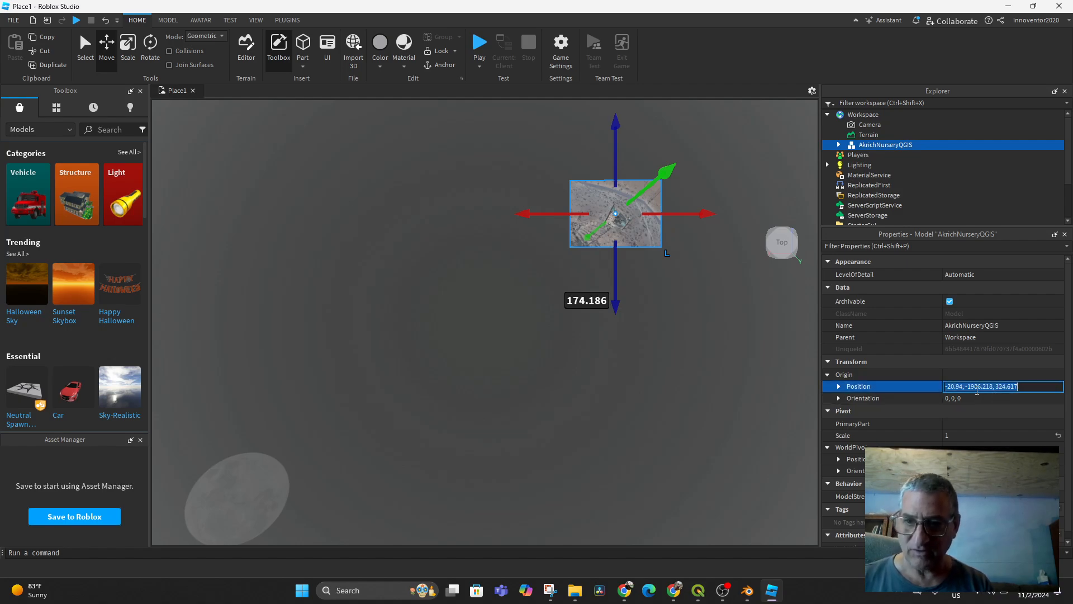
text(0)
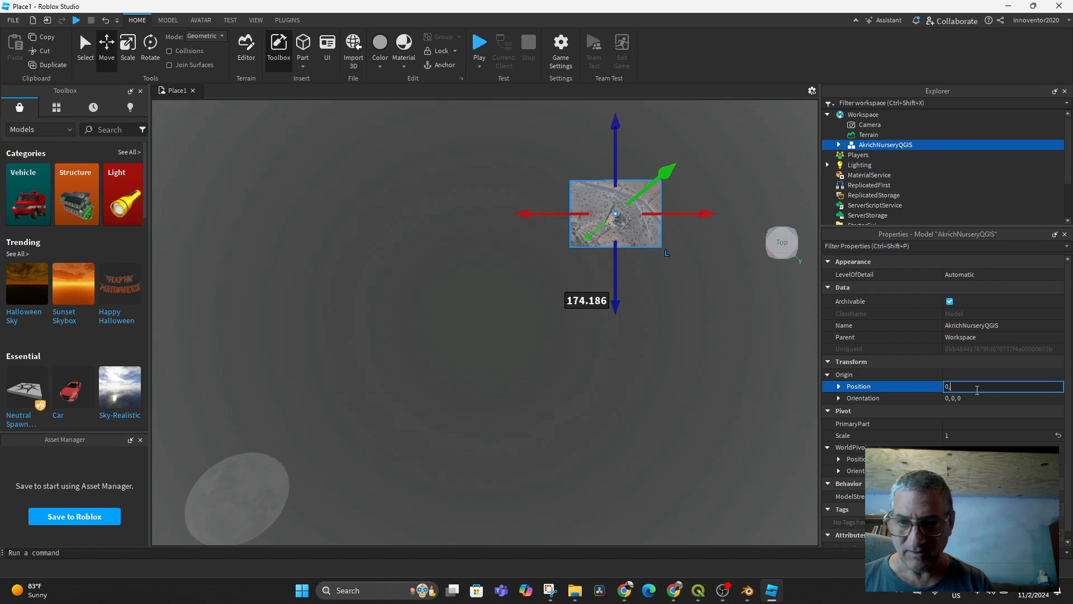
text(,0,0)
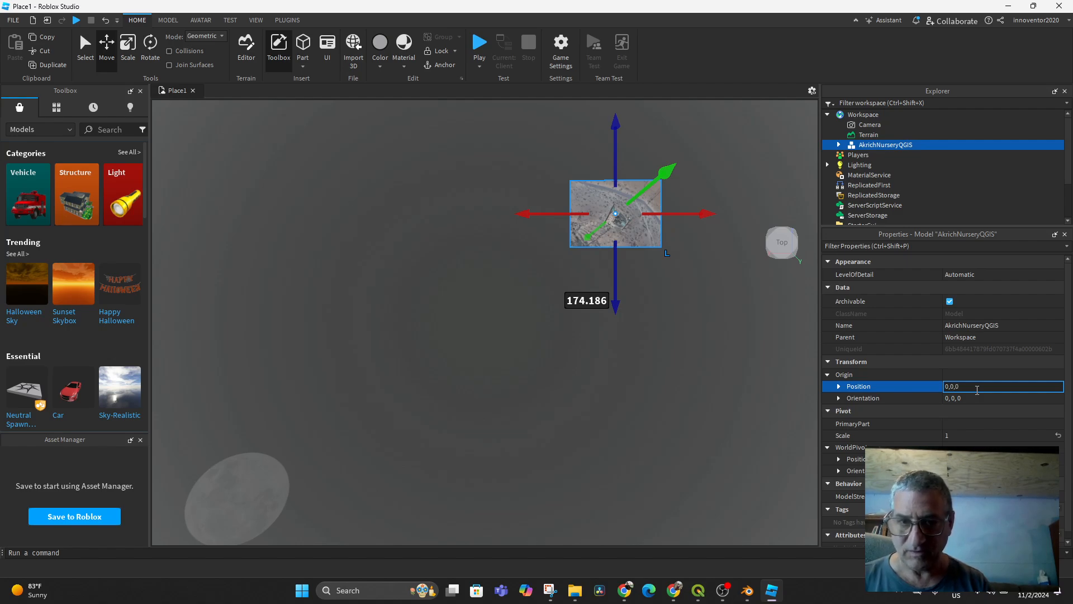
key(Return)
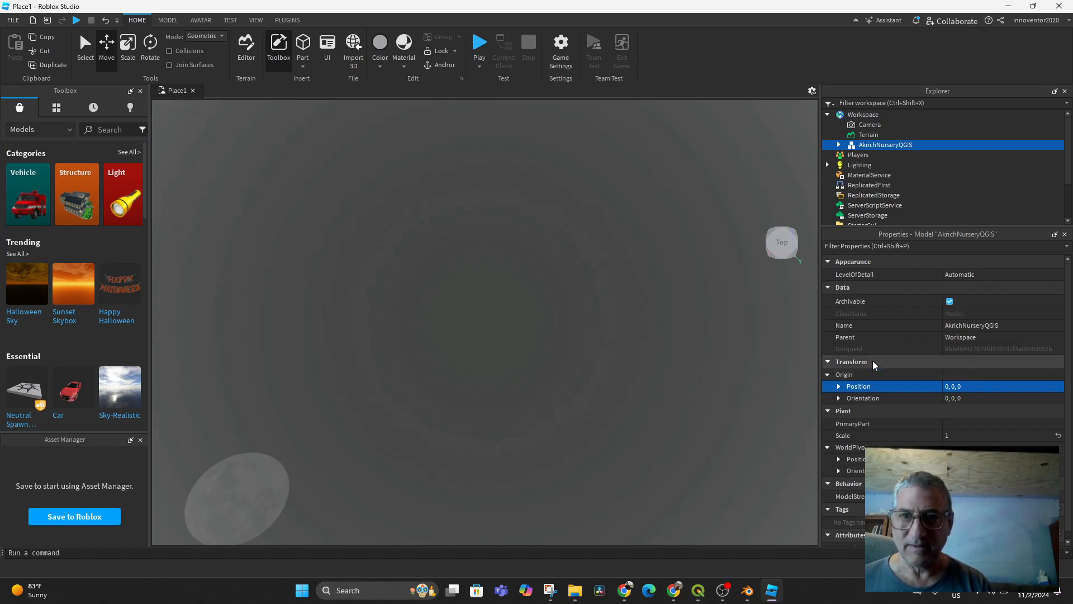
Step: Reselect the AkrichNurseryQGIS model and focus the view on it to examine its placement against the sand terrain
click(858, 156)
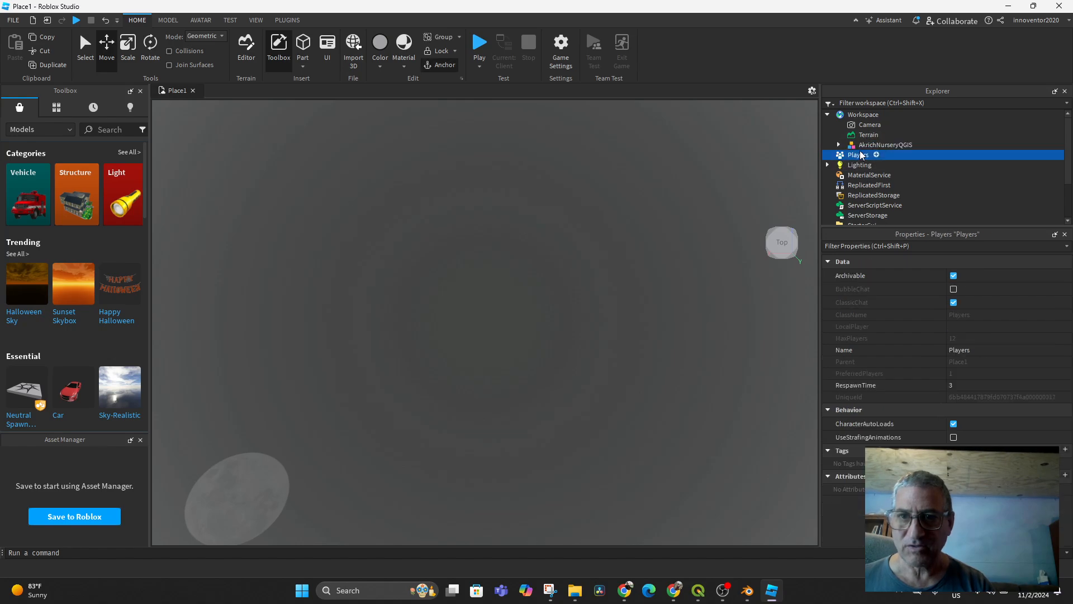
click(863, 146)
key(f)
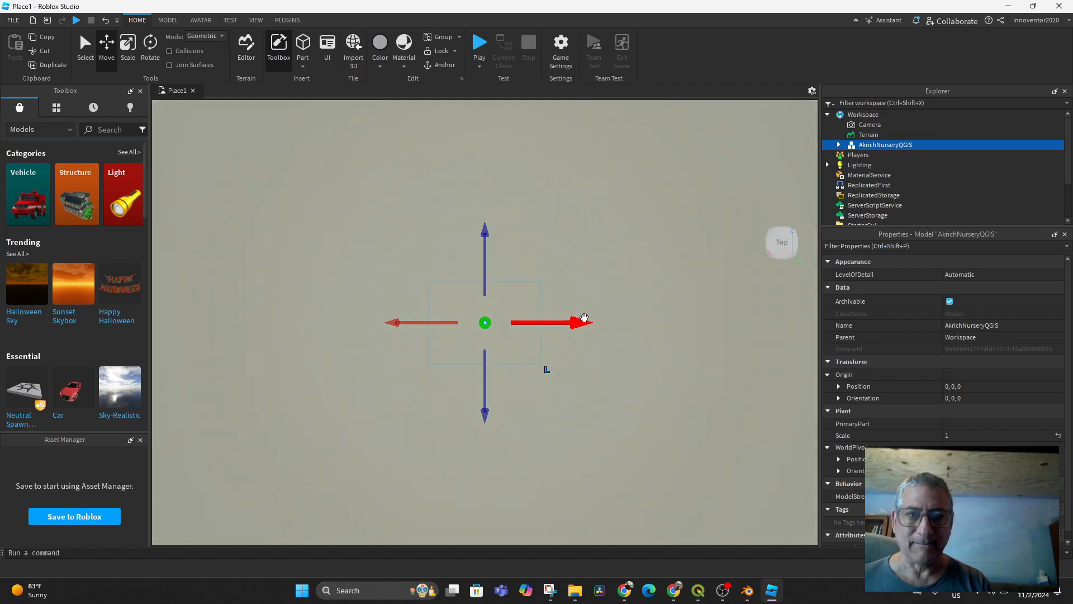
scroll(586, 324, down, 2)
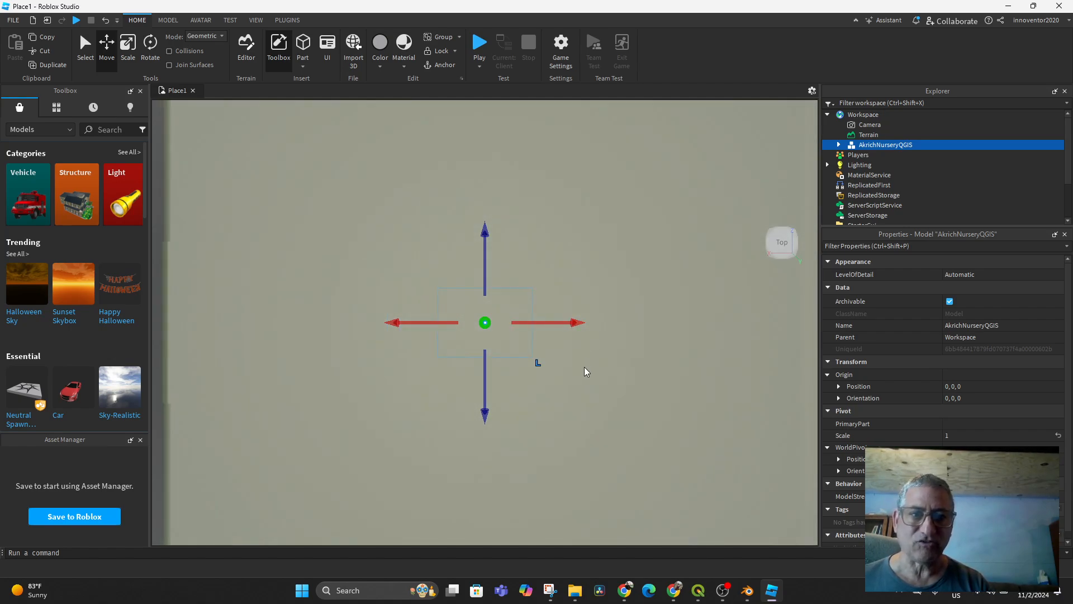
Step: Raise the AkrichNurseryQGIS model 36.34 studs above the sand terrain and check it in a brief playtest
right_drag(618, 335, 666, 276)
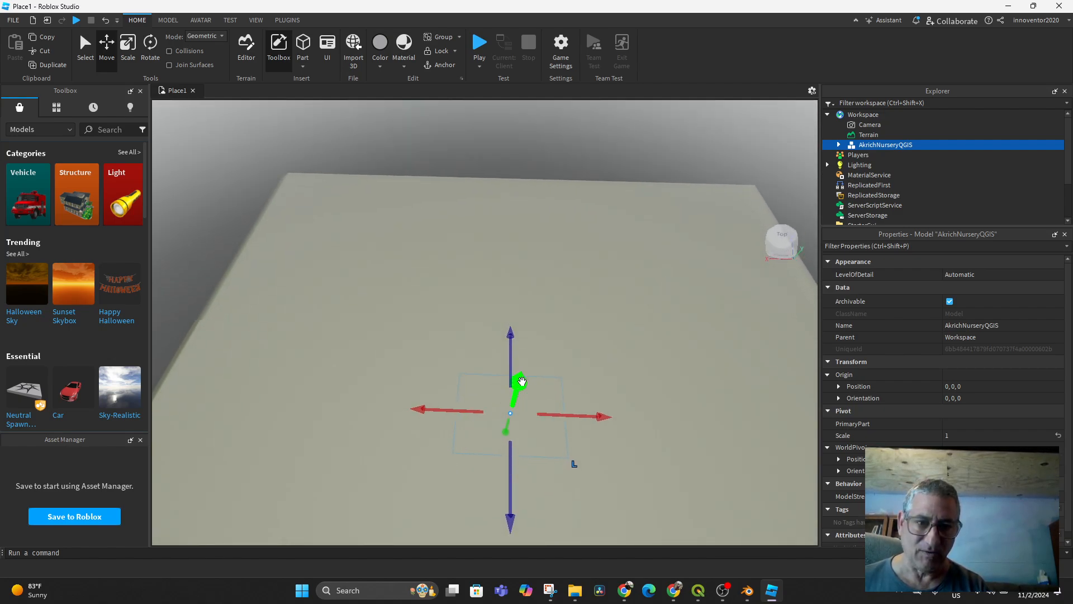
mouse_move(521, 381)
mouse_down()
mouse_move(521, 366)
mouse_move(532, 388)
mouse_up()
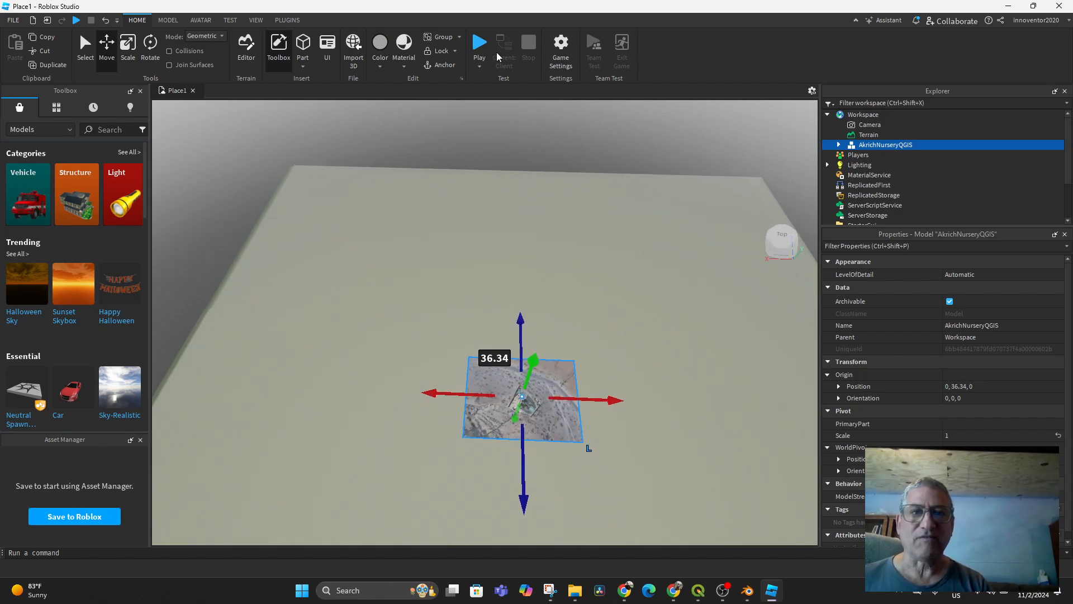
click(481, 45)
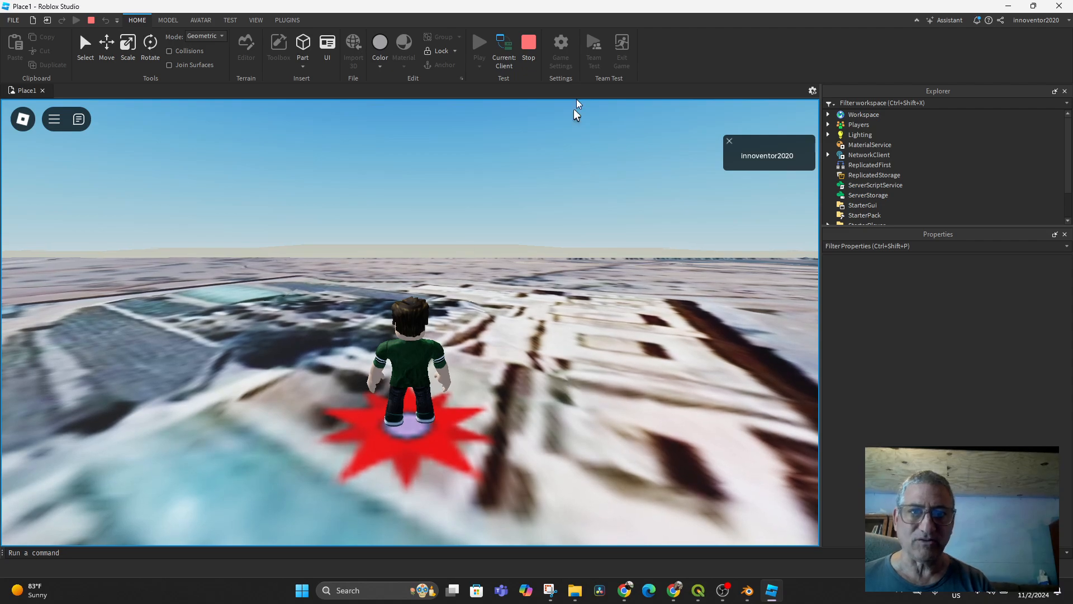
click(529, 45)
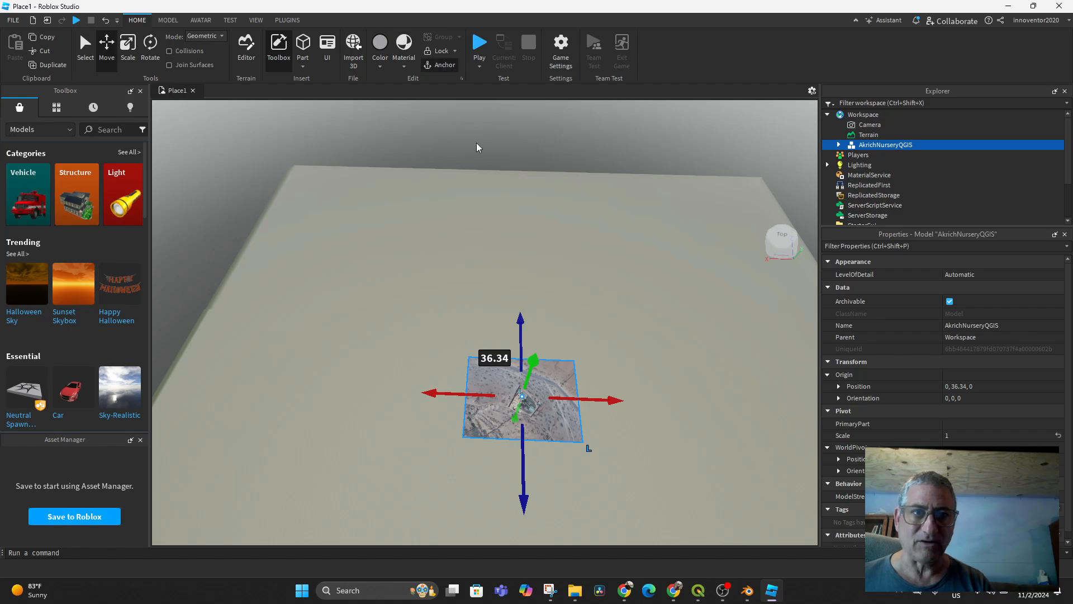
Step: Playtest the place again, walk the avatar across the aerial map, and examine the whole plane from far away
click(482, 42)
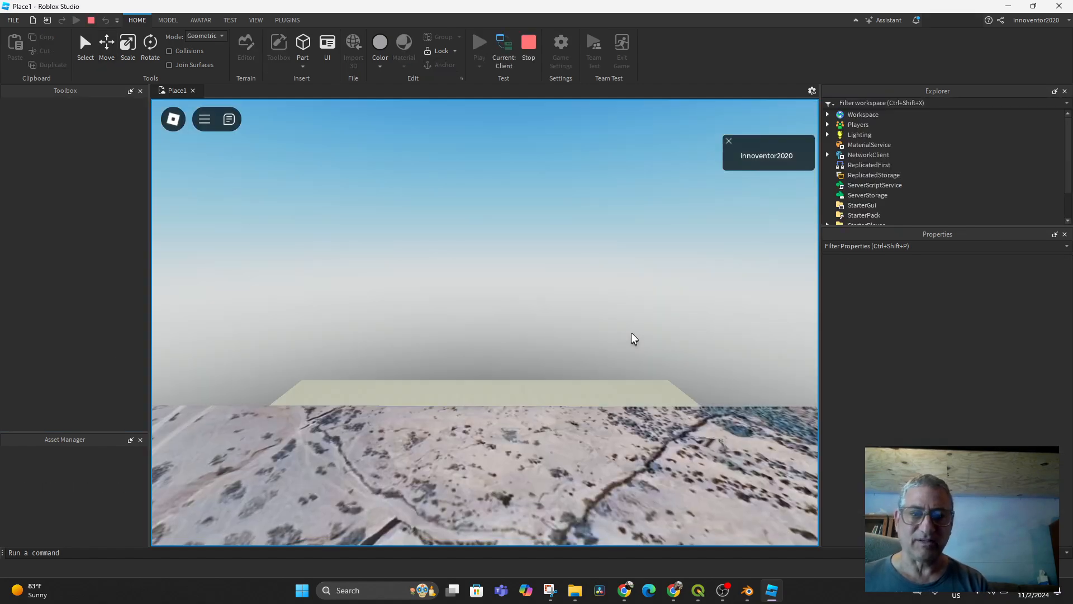
right_drag(600, 334, 450, 333)
key(w)
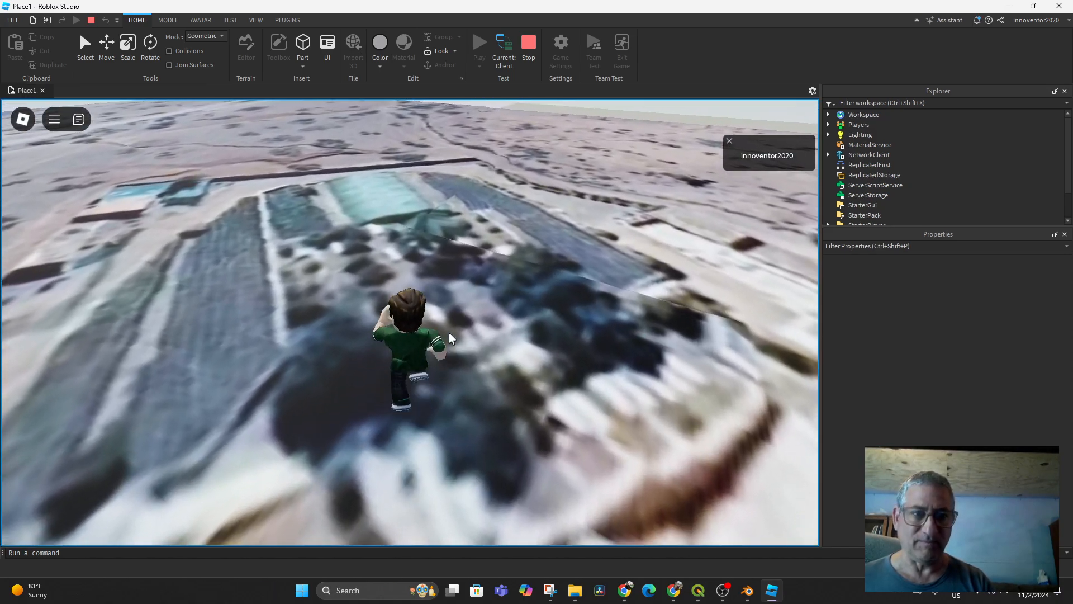
key(s)
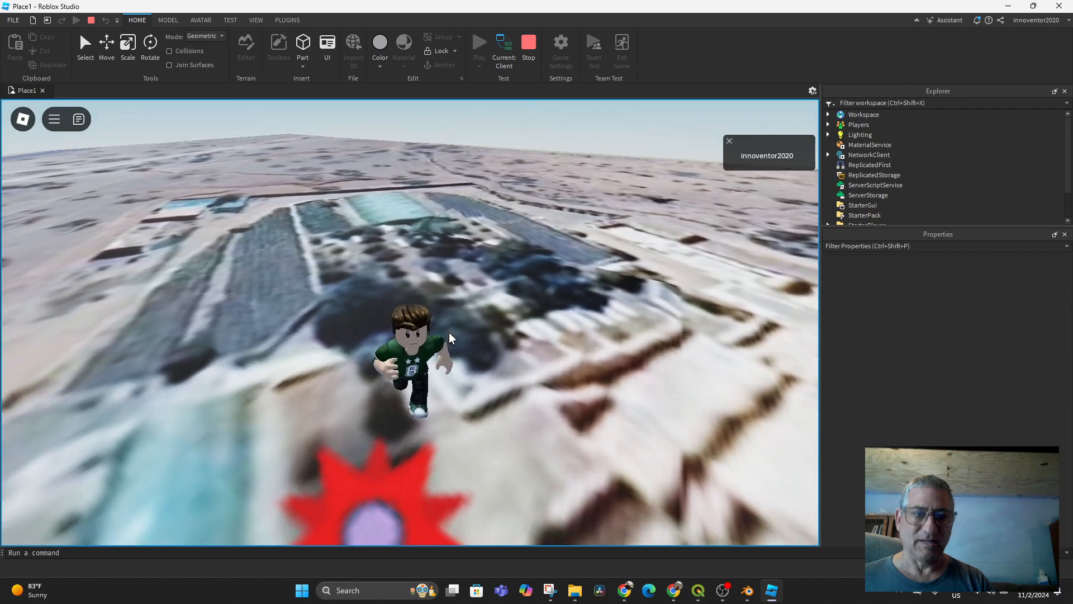
key(s)
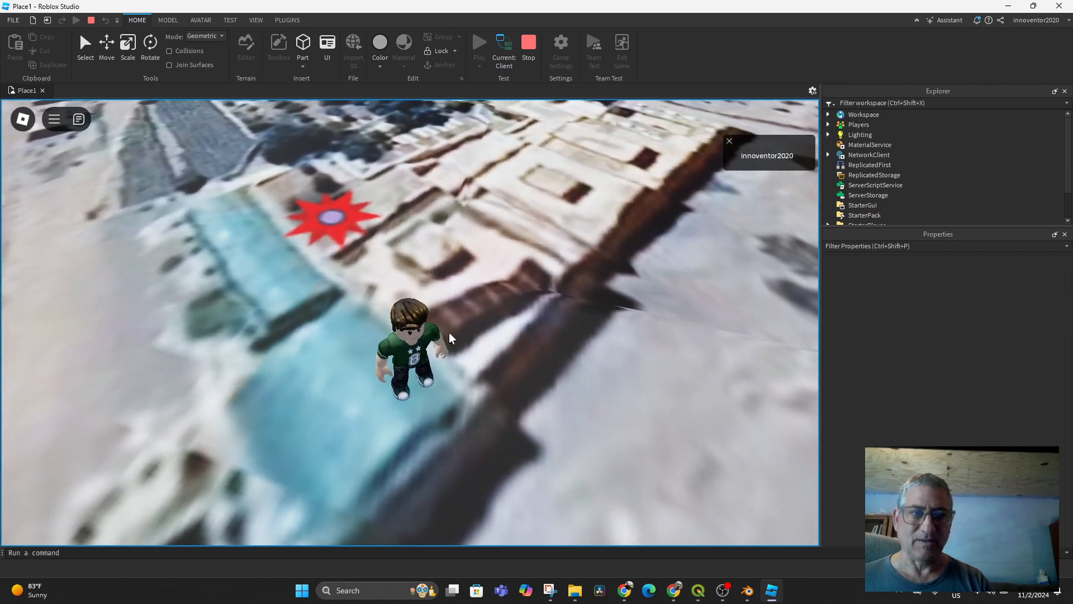
scroll(483, 266, down, 10)
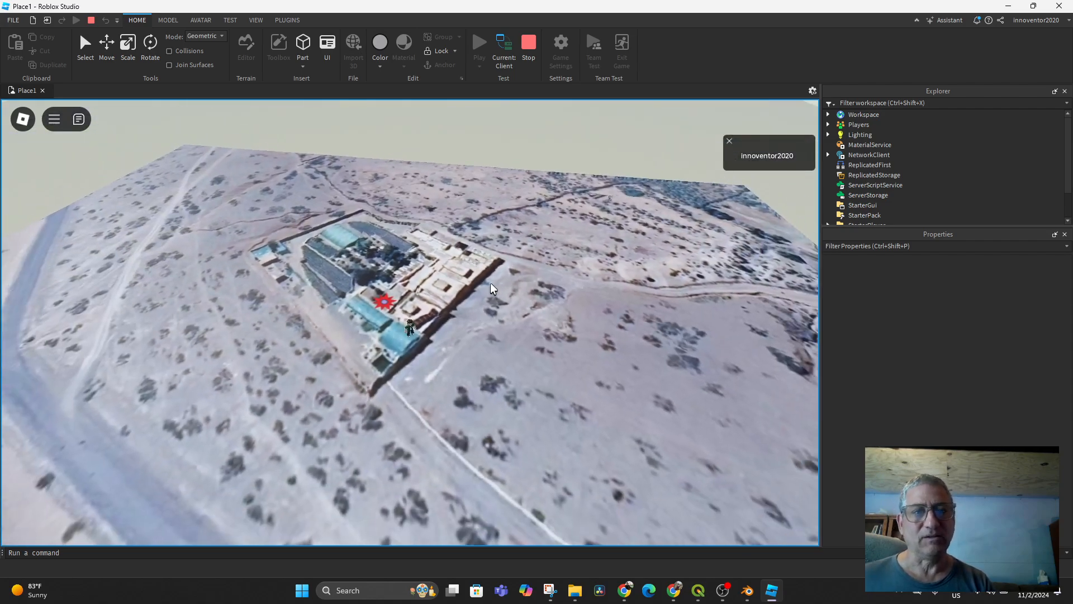
right_drag(494, 278, 494, 279)
scroll(494, 277, down, 10)
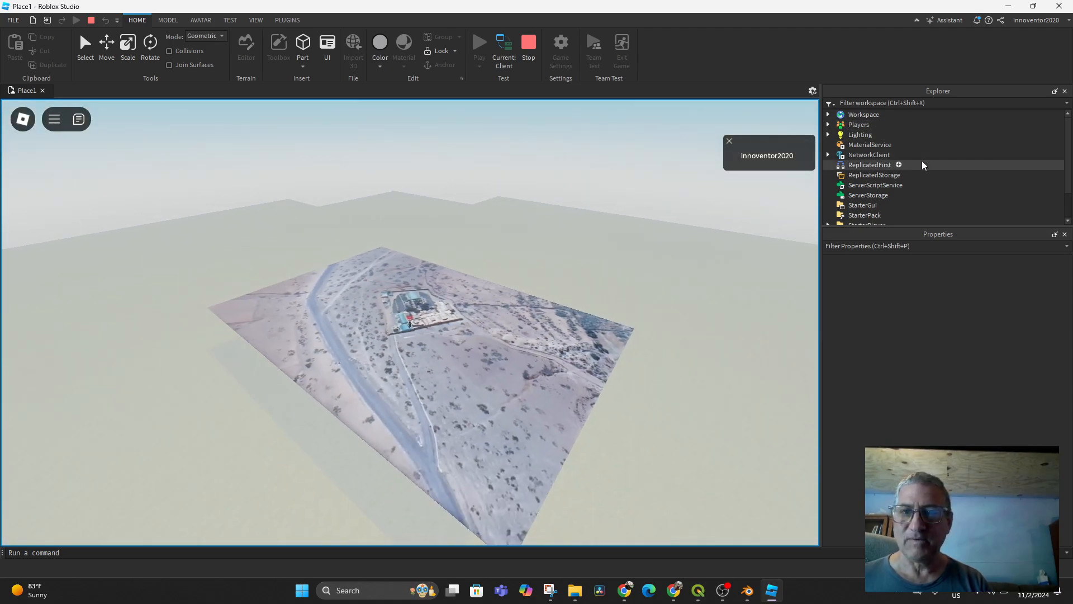
scroll(919, 166, down, 3)
scroll(850, 118, up, 3)
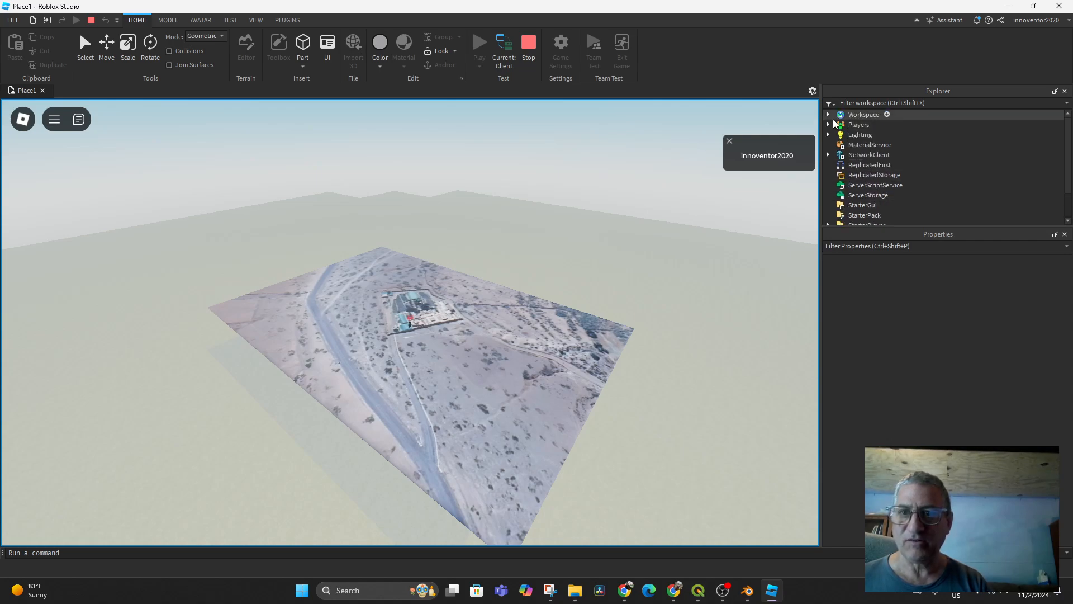
Step: While the playtest runs, set the size of the AkrichNurseryPlane.001 mesh to 3000, 10.16, 2210
click(829, 115)
click(873, 145)
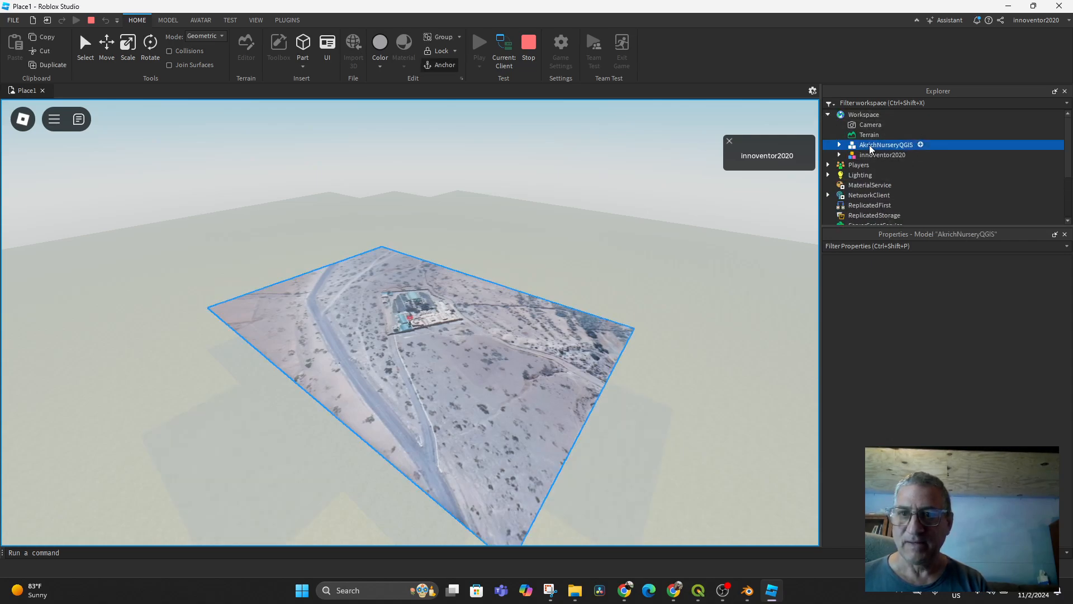
click(839, 145)
click(877, 156)
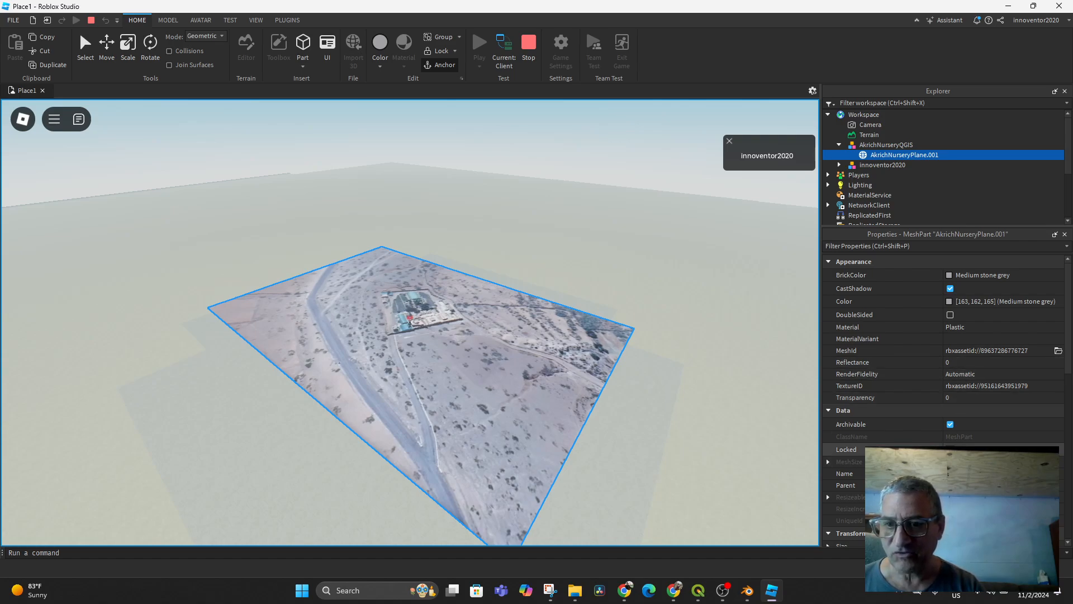
scroll(828, 401, down, 4)
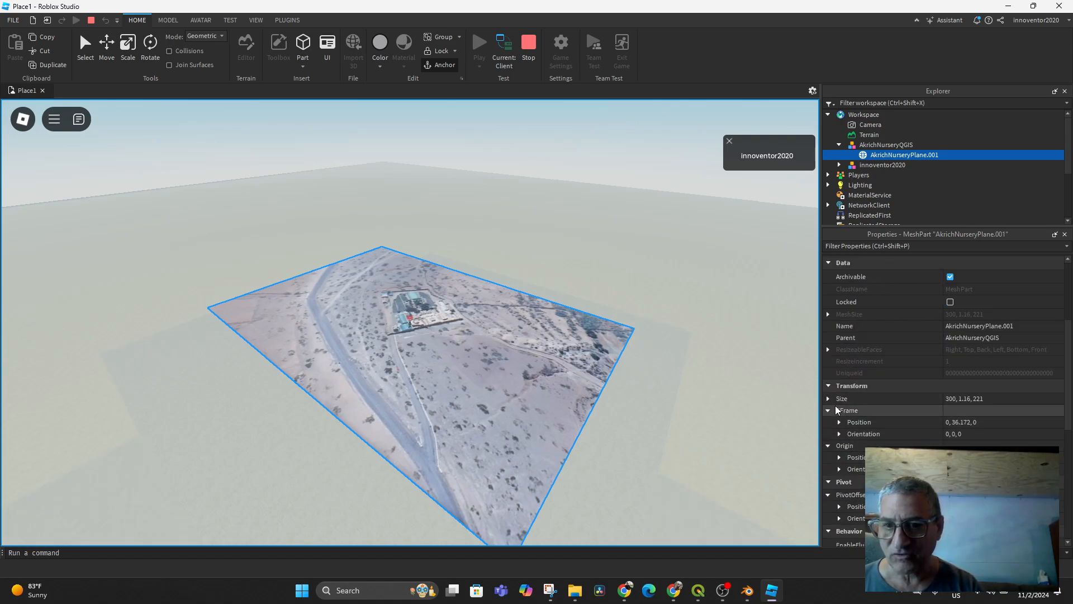
click(828, 399)
click(953, 398)
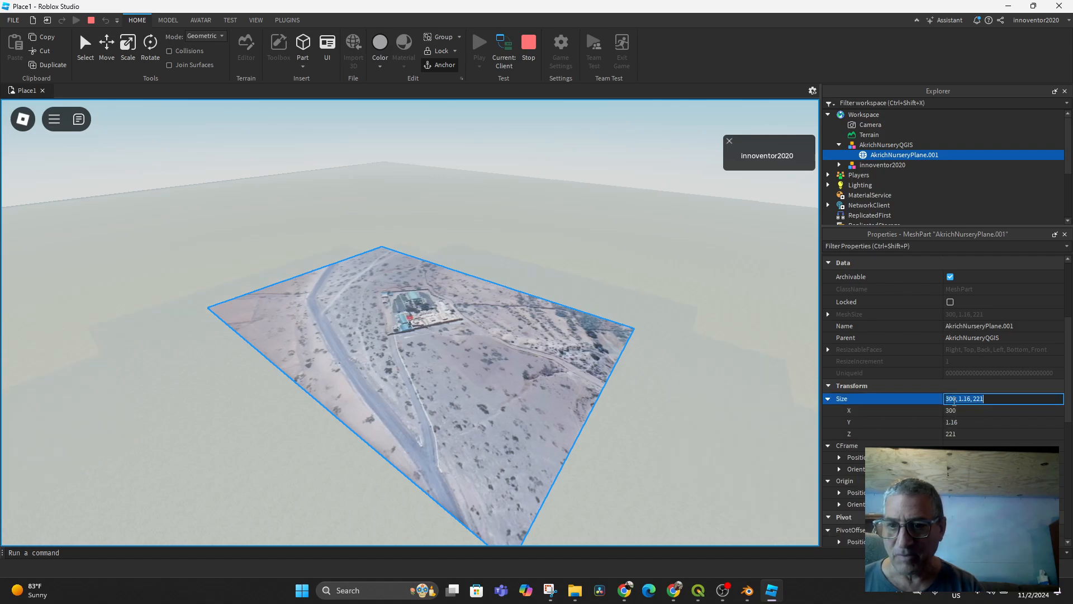
click(957, 399)
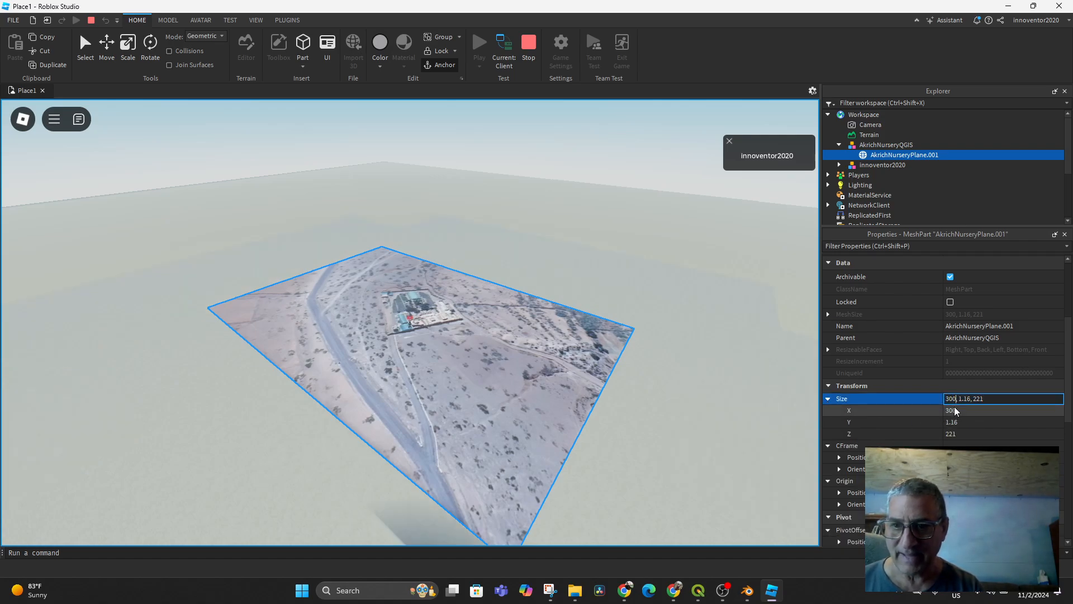
text(0)
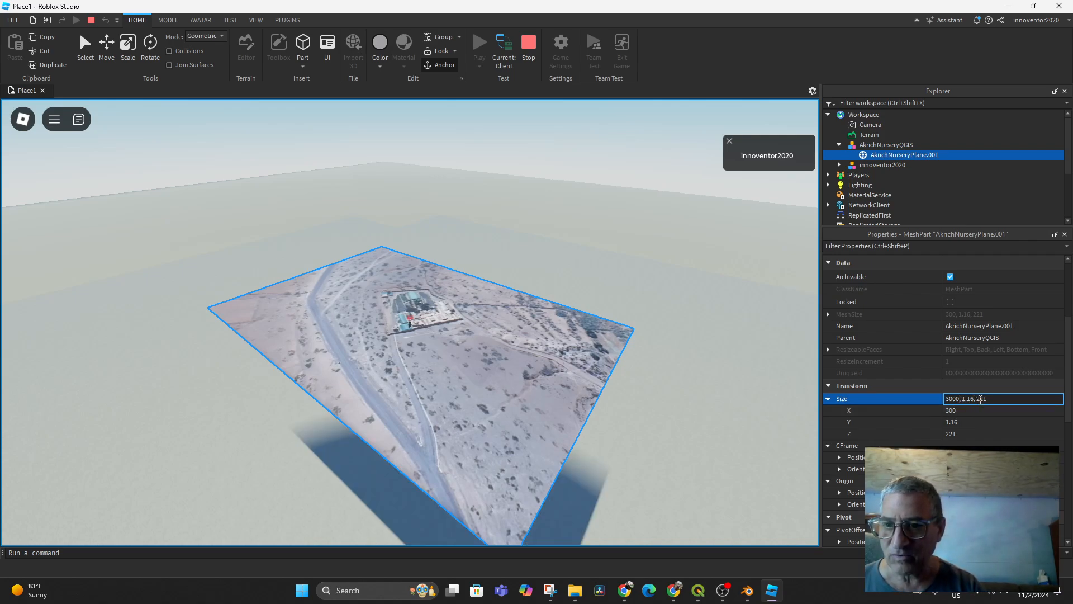
click(964, 399)
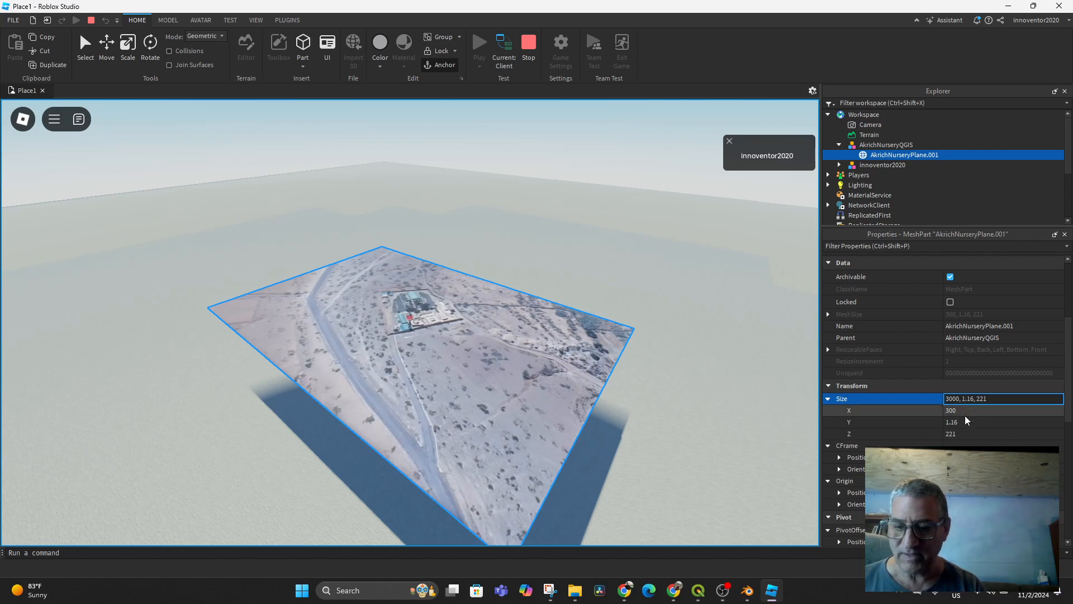
text(0)
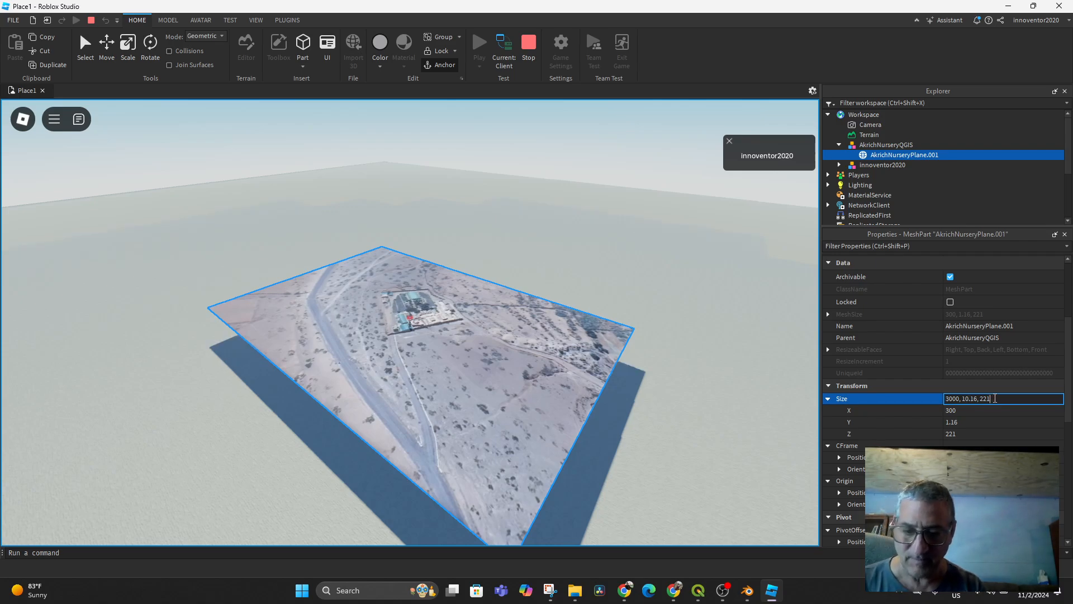
key(Return)
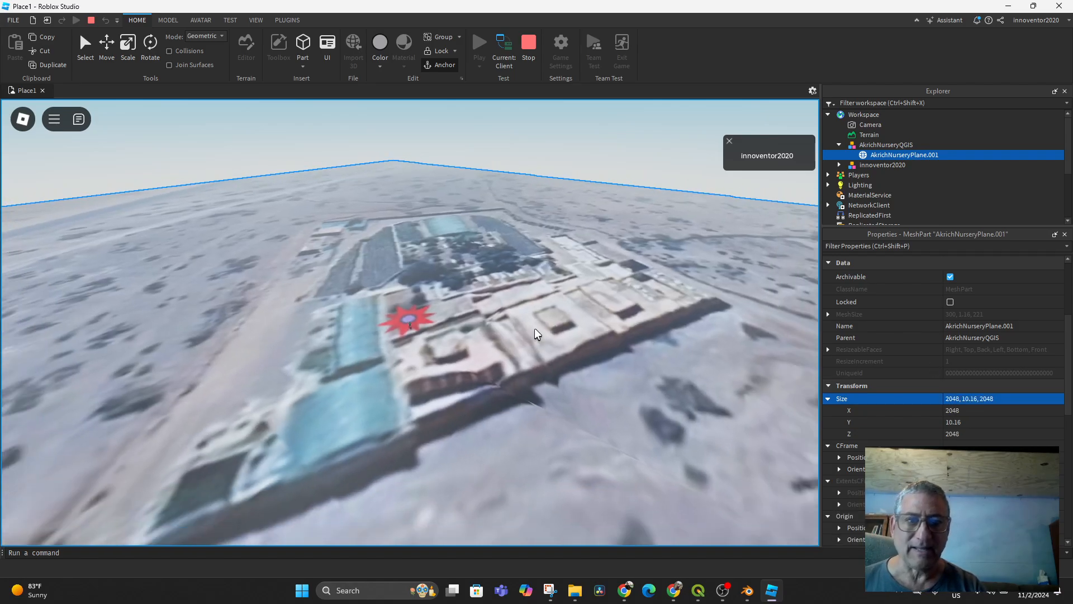
Step: Examine the enlarged nursery plane around the avatar and end the playtest
scroll(534, 328, down, 1)
right_drag(546, 408, 546, 408)
right_drag(547, 409, 546, 412)
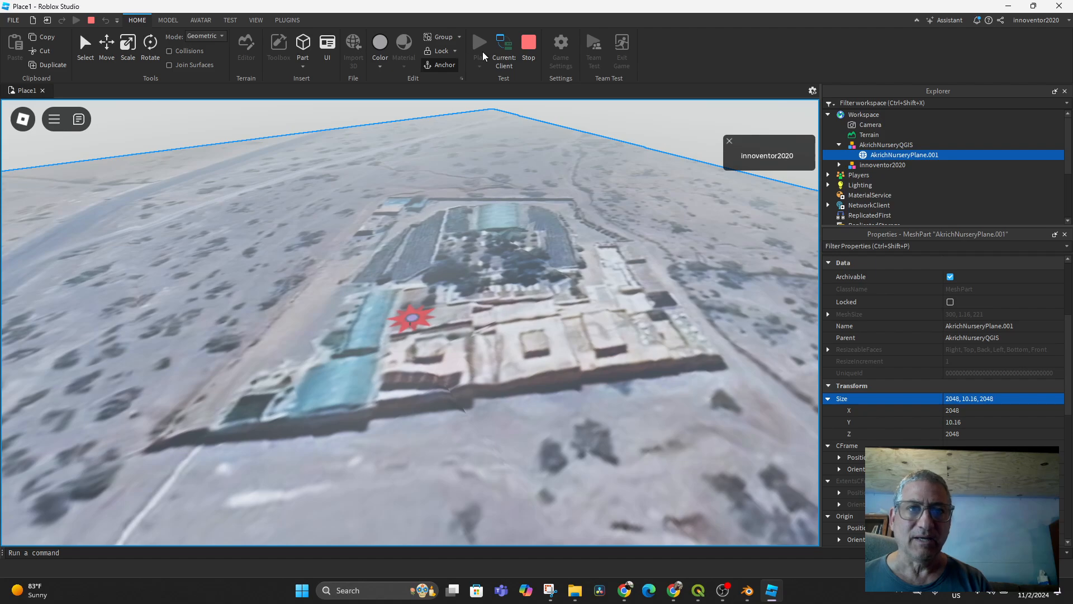
click(526, 44)
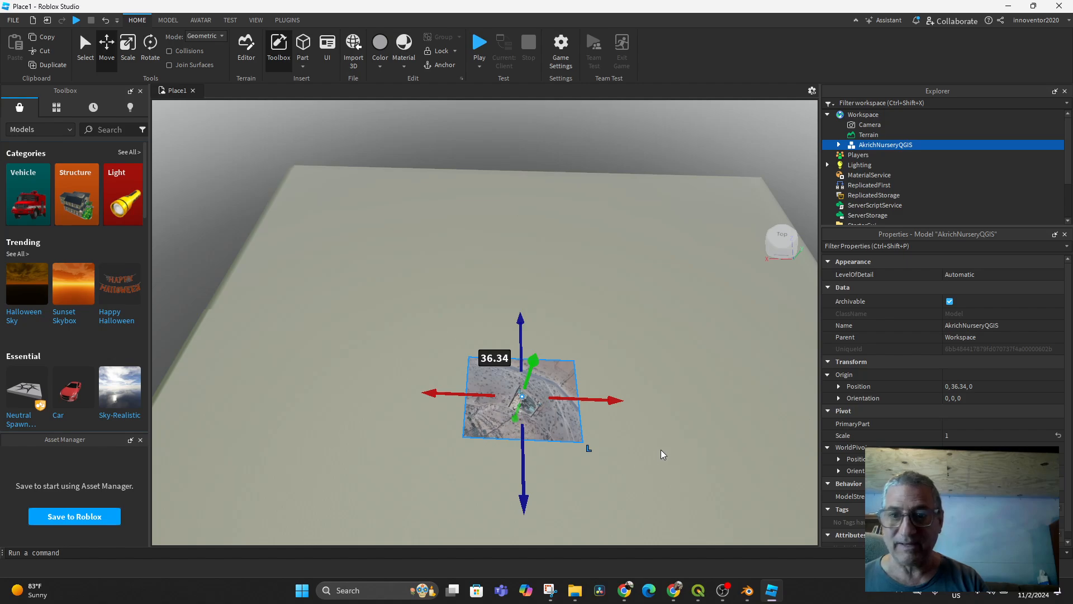
Step: In edit mode, set the size of AkrichNurseryPlane.001 inside the AkrichNurseryQGIS model to 3000, 10.16, 2210
click(838, 145)
click(894, 155)
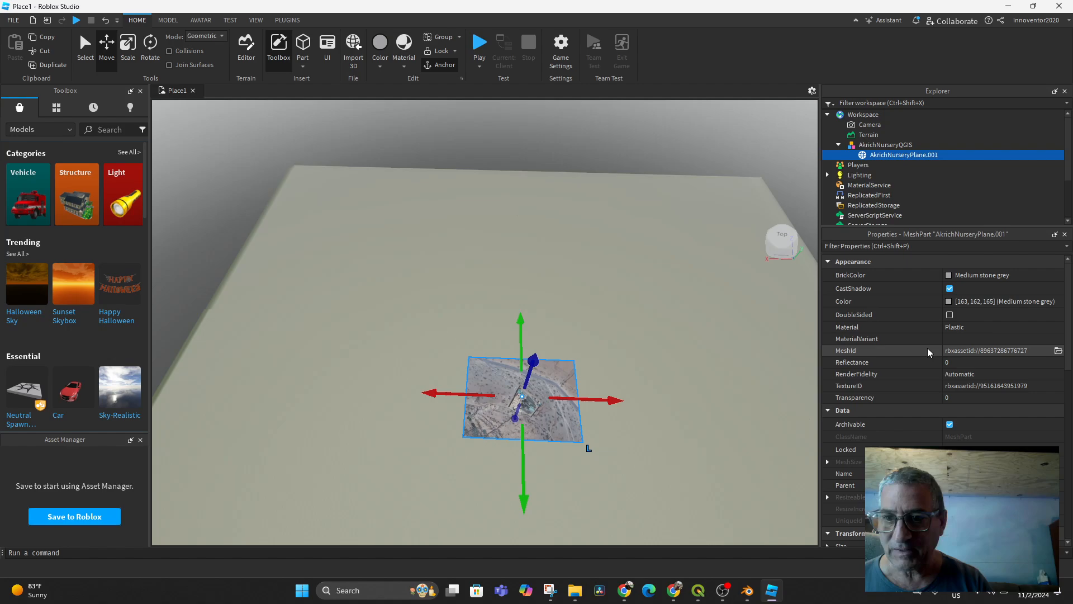
scroll(957, 382, down, 4)
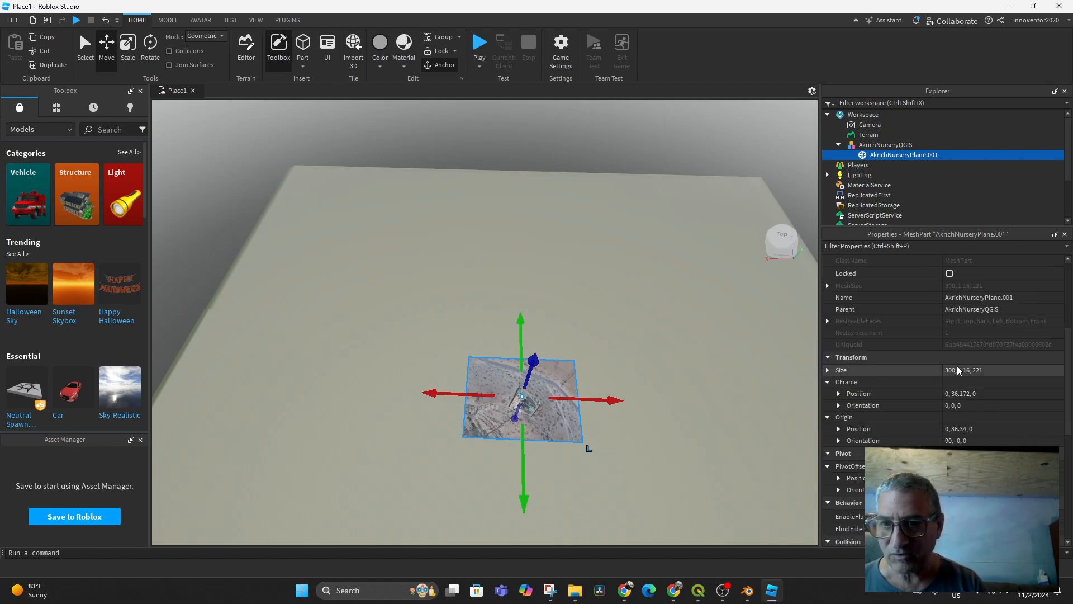
click(957, 370)
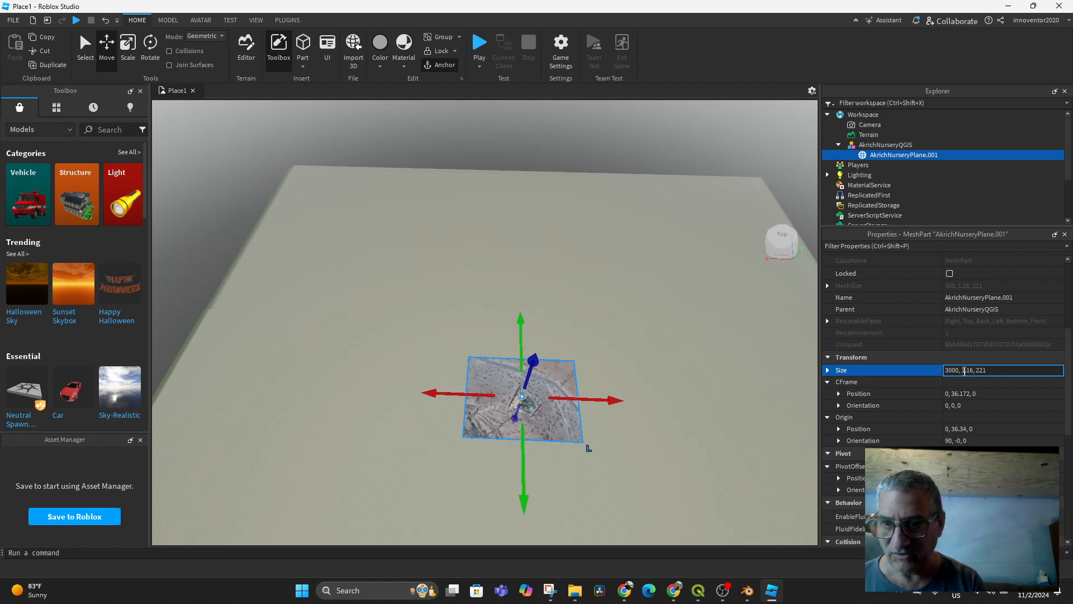
text(0)
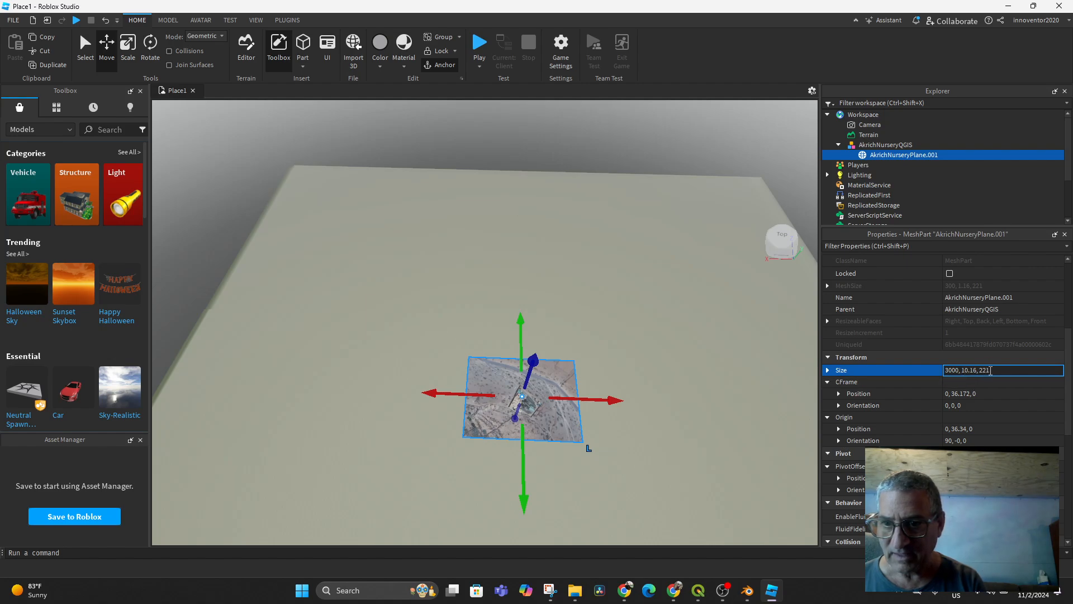
text(0)
key(Return)
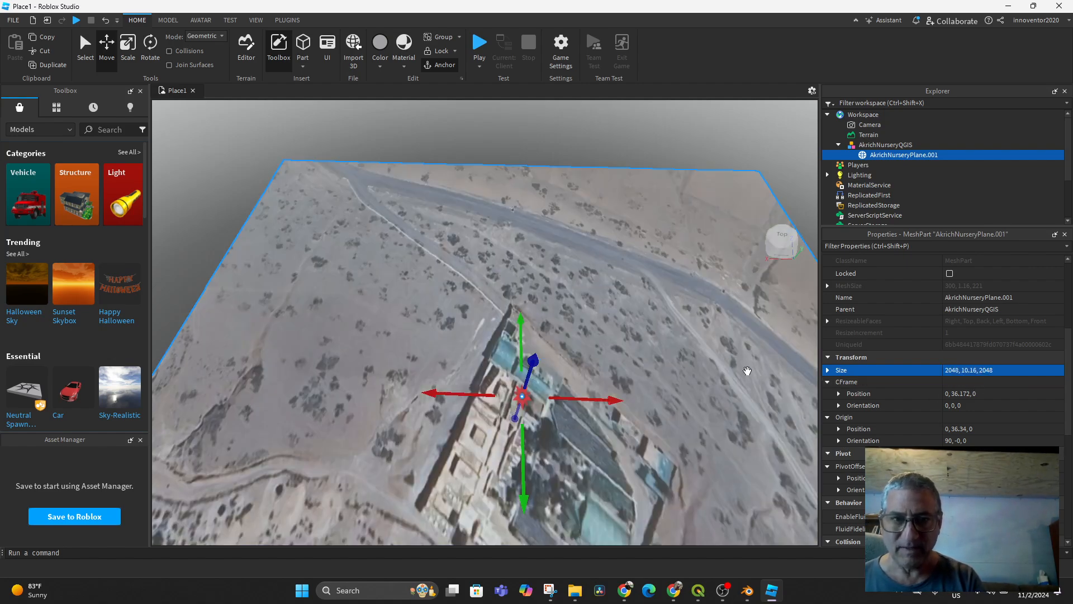
right_drag(646, 329, 643, 338)
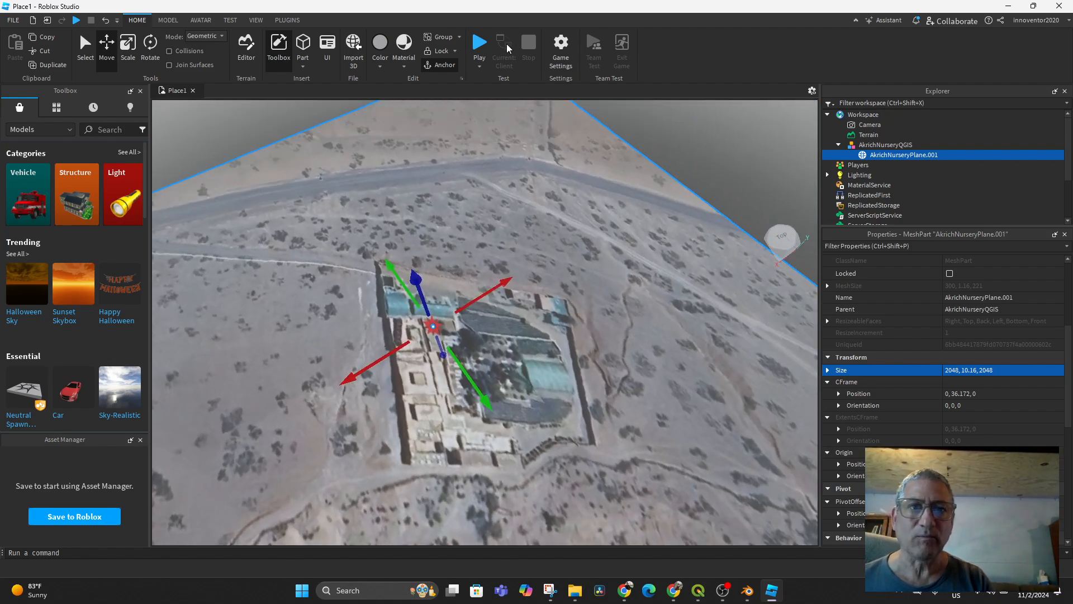
Step: Playtest the place and walk the avatar around the red star marker to judge the enlarged plane's scale
click(479, 44)
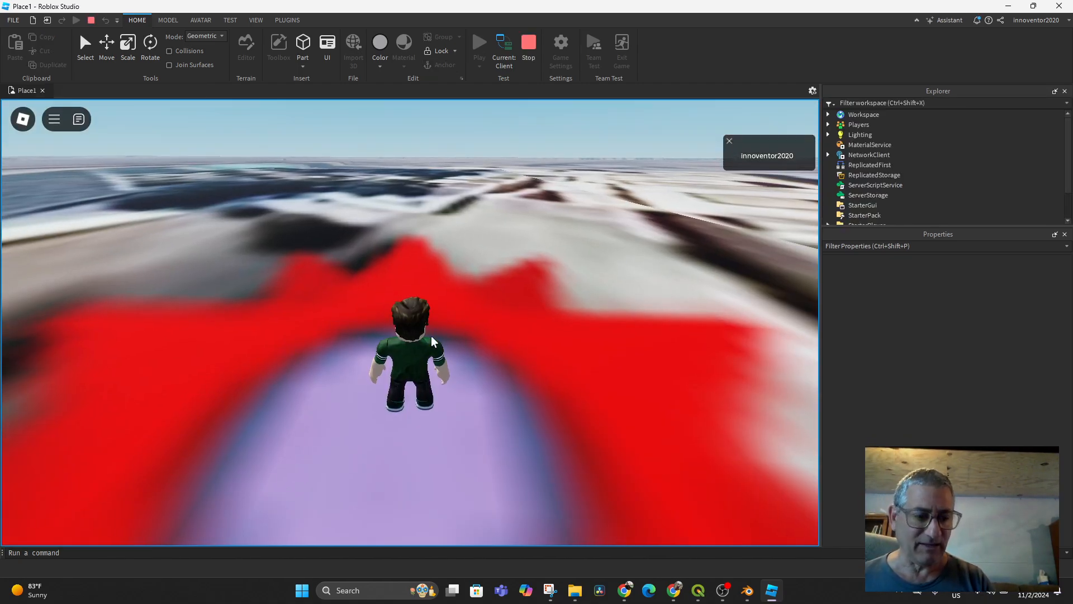
key(w)
mouse_move(432, 341)
right_down()
mouse_move(525, 345)
mouse_move(501, 350)
mouse_move(535, 334)
right_up()
scroll(524, 345, down, 10)
key(w)
key(s)
scroll(496, 341, up, 10)
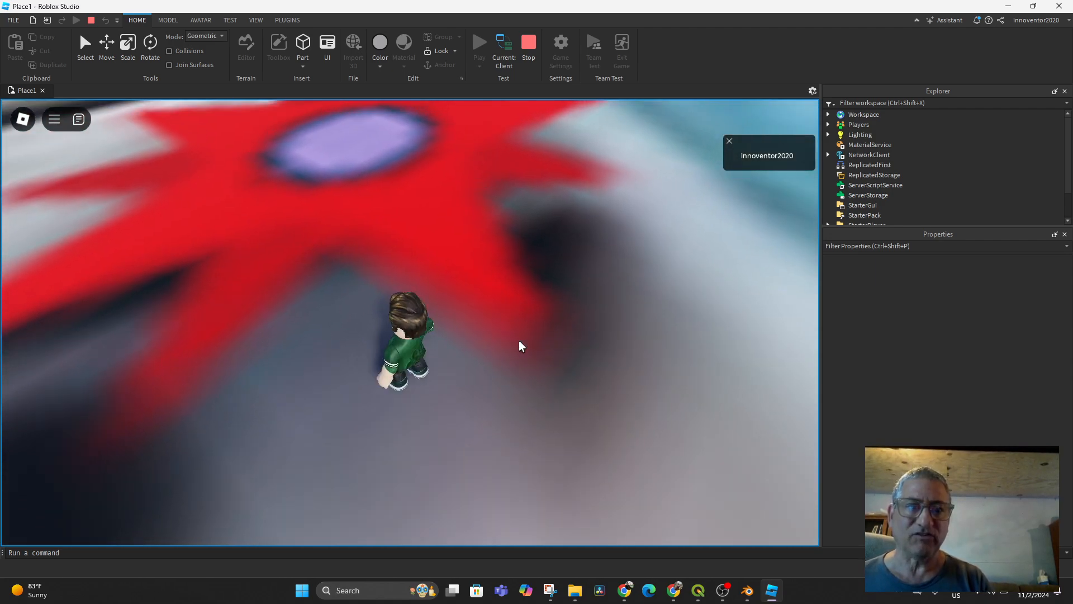
key(w)
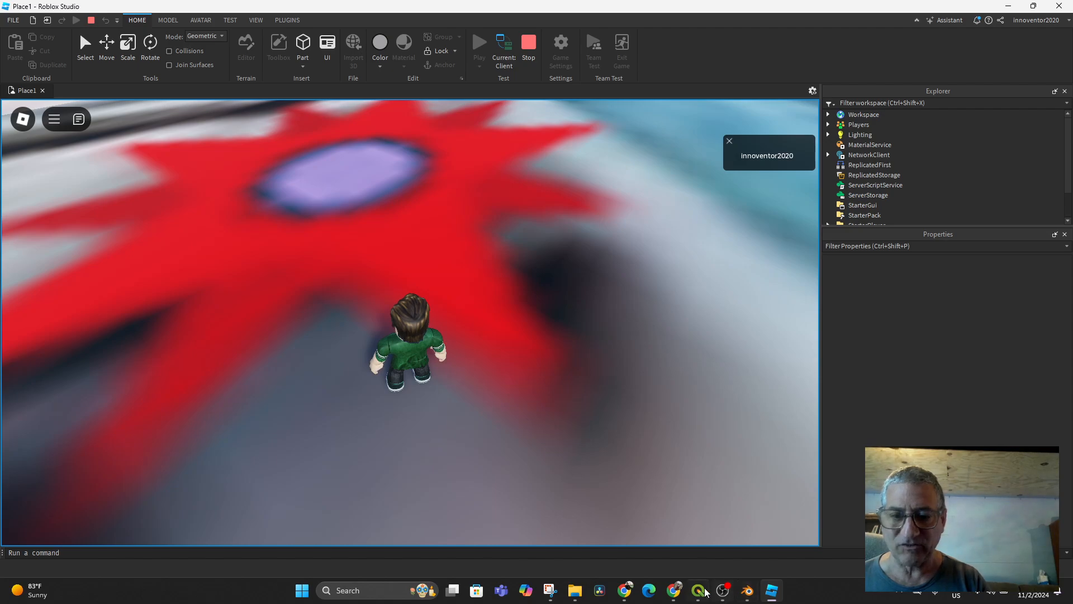
Step: Switch to the CSVvillagestest project in QGIS and examine where the elevation raster lies on the satellite map
click(646, 517)
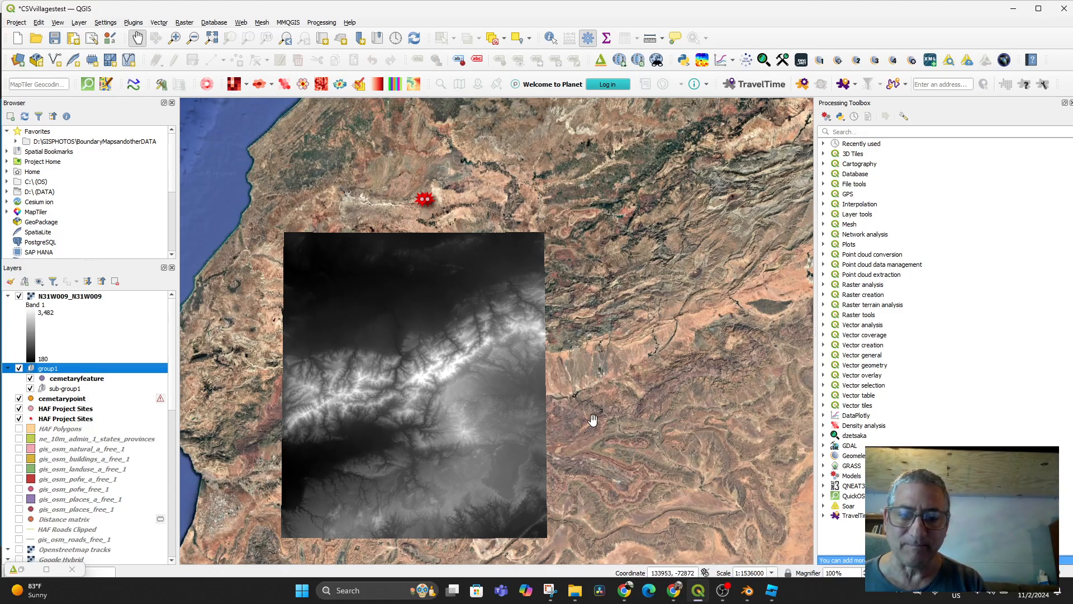
scroll(617, 396, up, 2)
scroll(597, 382, down, 5)
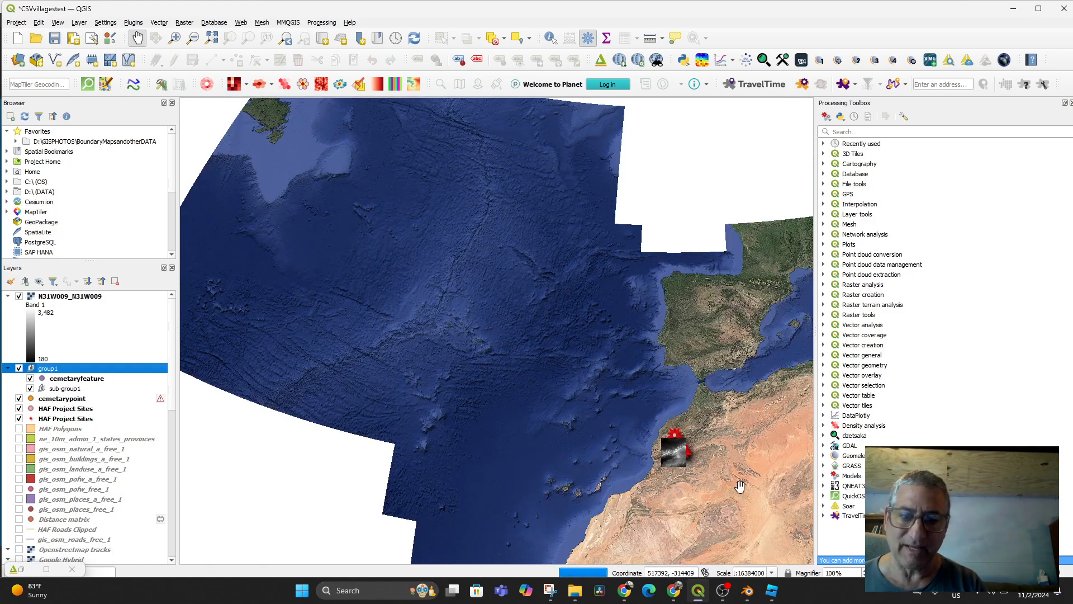
drag(739, 486, 531, 372)
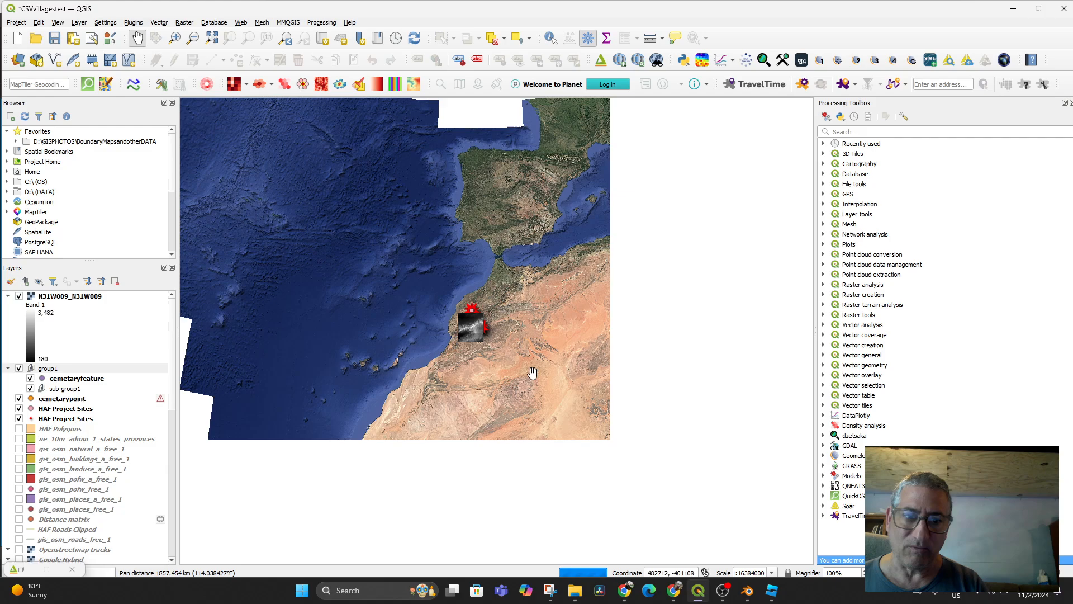
scroll(513, 367, up, 5)
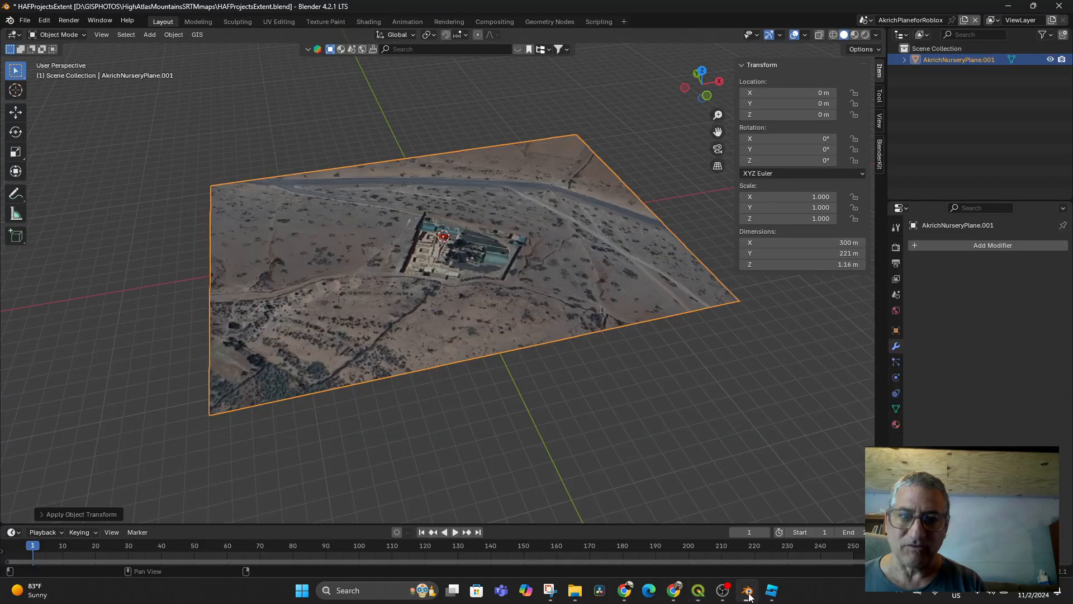
Step: Switch to Blender, delete AkrichNurseryPlane.001 from the AkrichPlaneforRoblox scene, and return to the scene named Scene
click(747, 590)
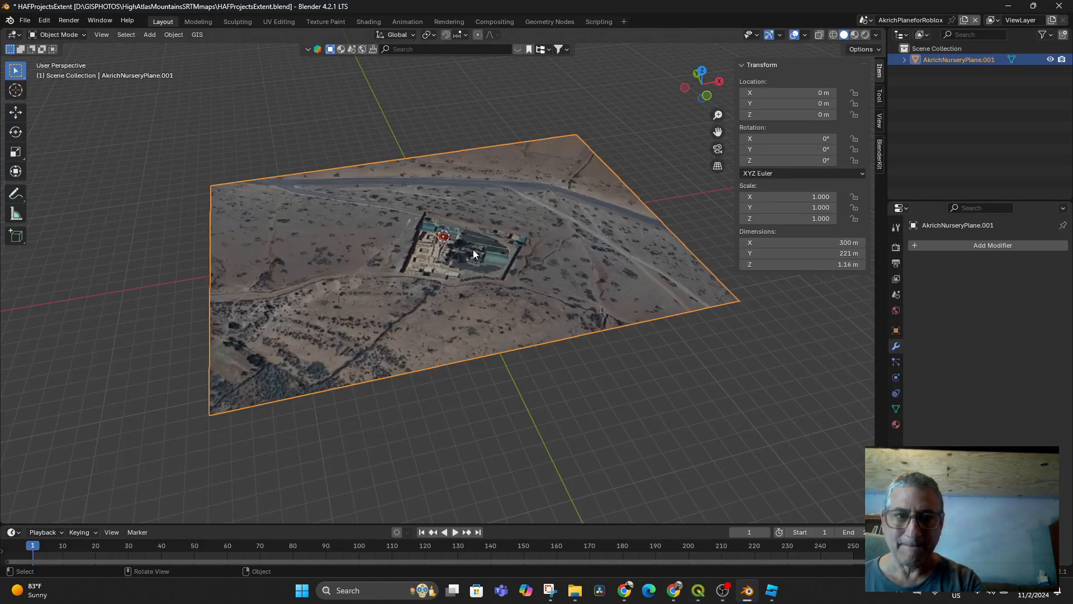
key(Delete)
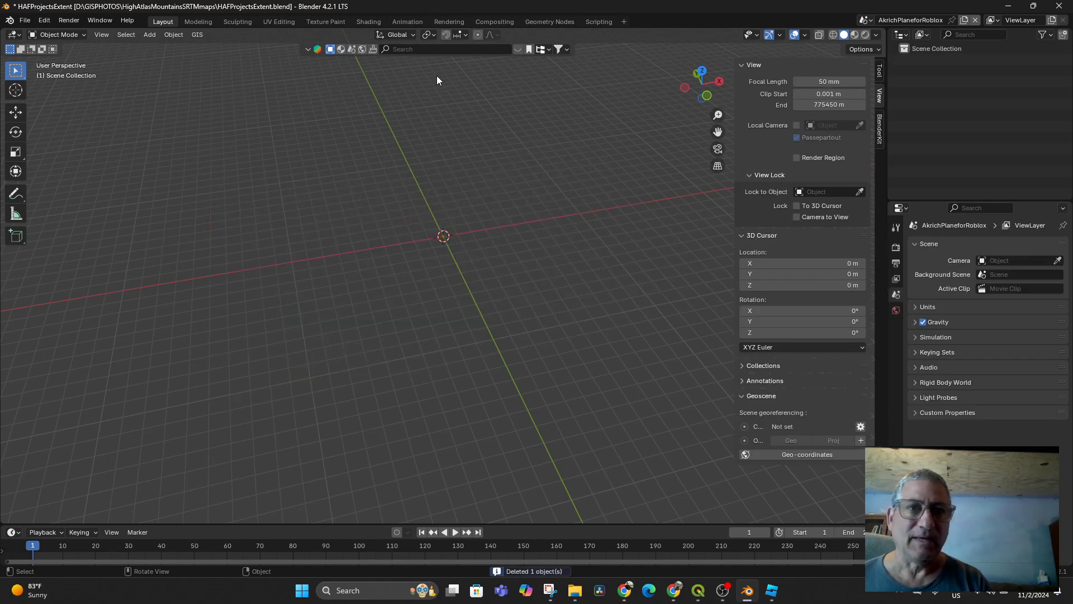
click(866, 19)
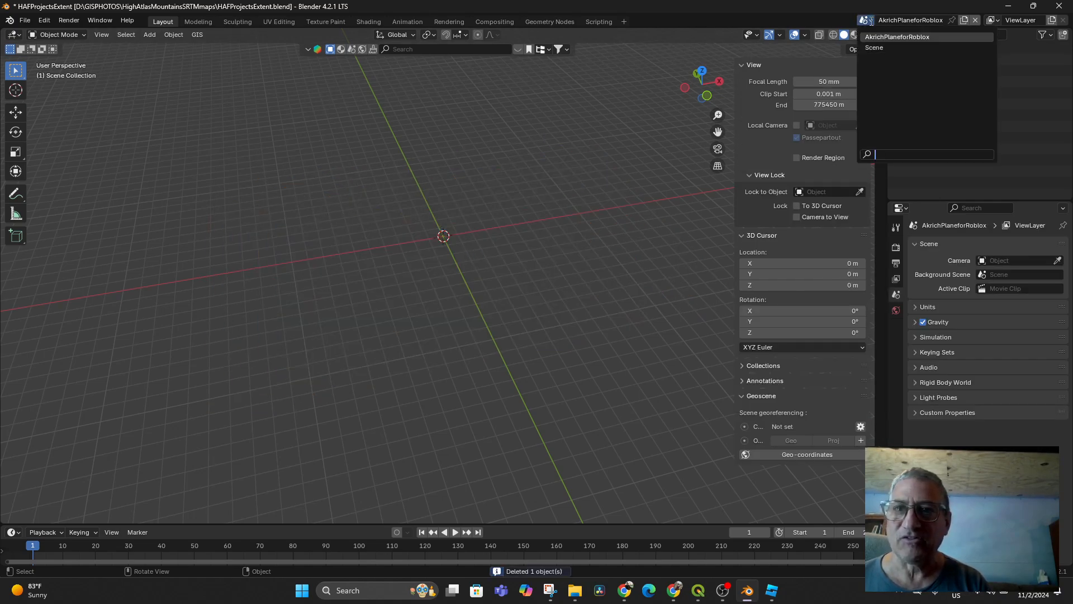
click(871, 49)
Step: Frame AkrichNurseryPlane in the viewport and examine the red star marker on its aerial texture
middle_drag(483, 319, 525, 301)
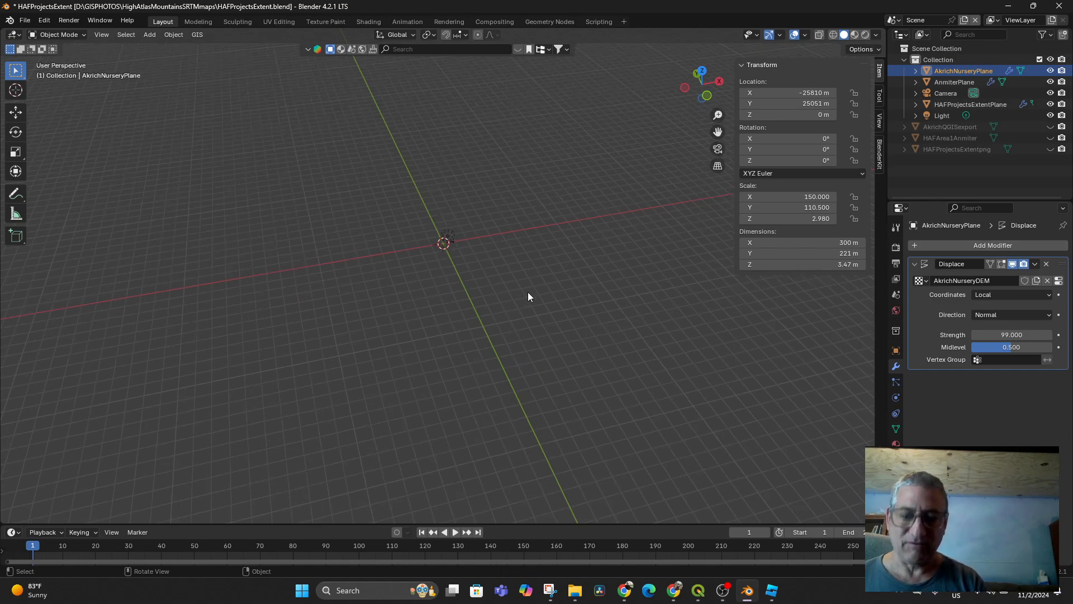
key(KP_Decimal)
scroll(514, 311, up, 5)
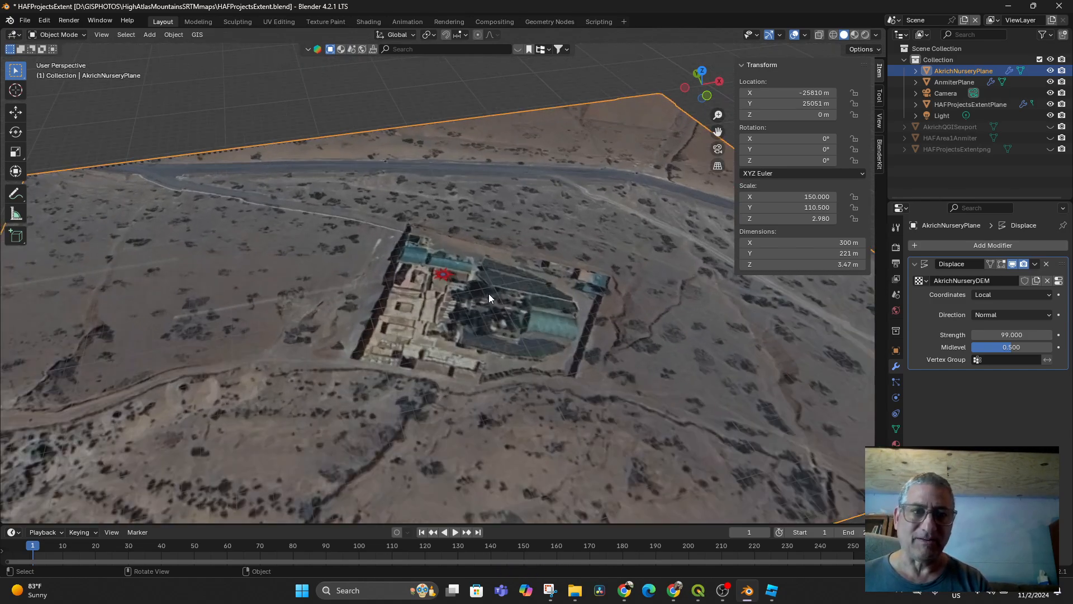
scroll(489, 293, down, 8)
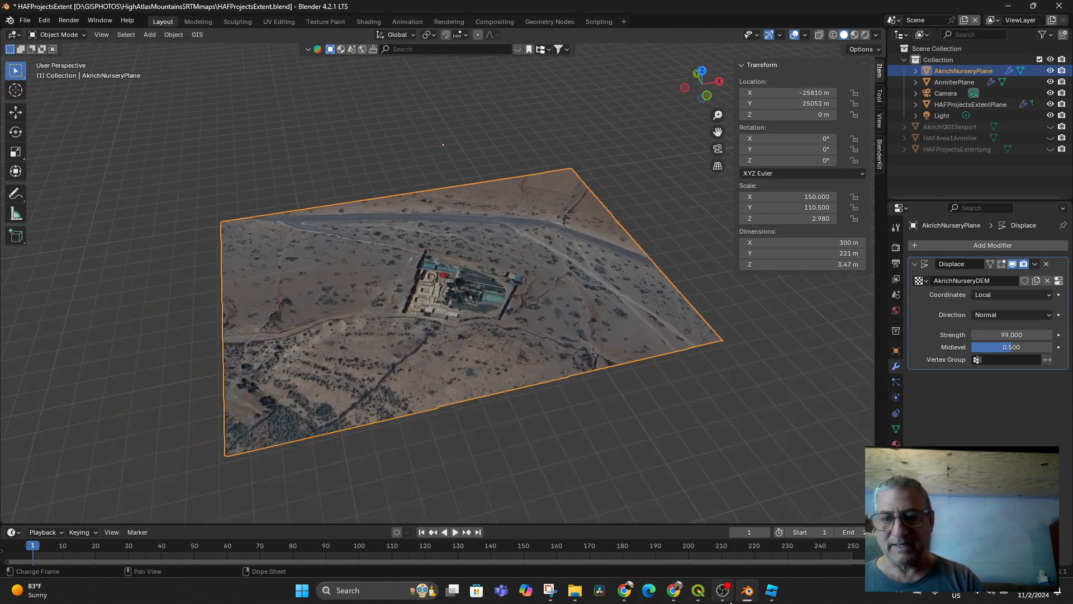
Step: Switch to the CSVvillagestest project in QGIS and hide the N31W009_N31W009 elevation raster
mouse_move(743, 598)
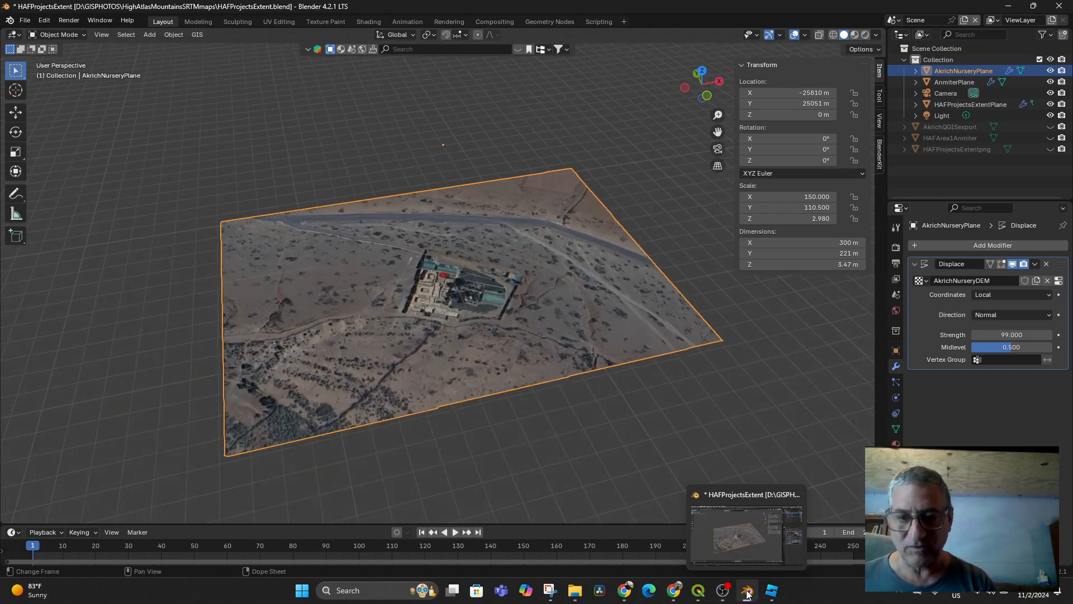
click(698, 590)
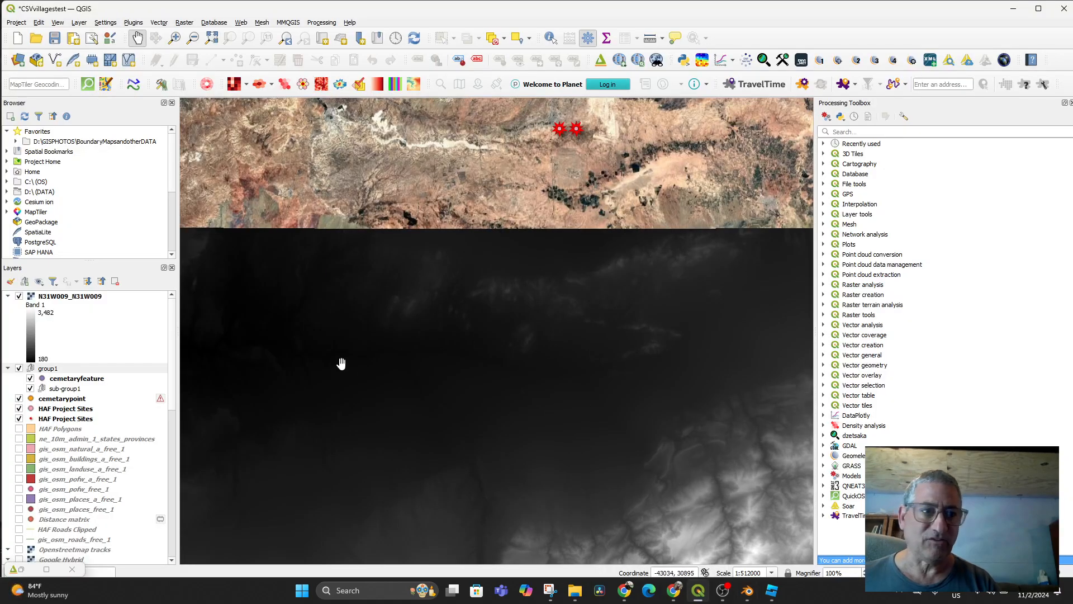
click(19, 297)
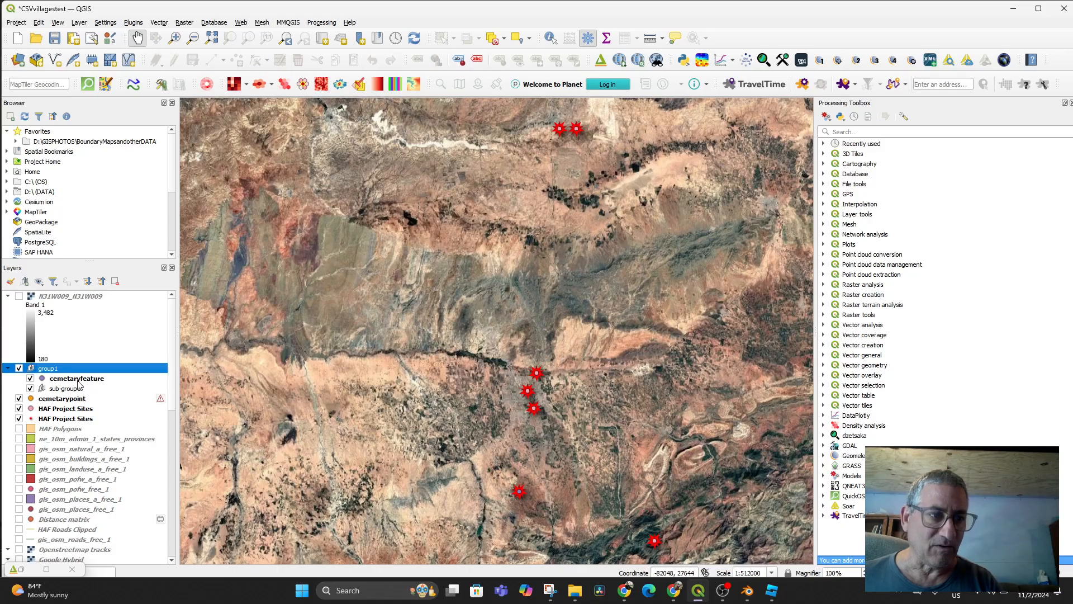
Step: Zoom the map to the cemetaryfeature layer and set the map scale to 1:1000
click(78, 380)
right_click(79, 380)
click(144, 134)
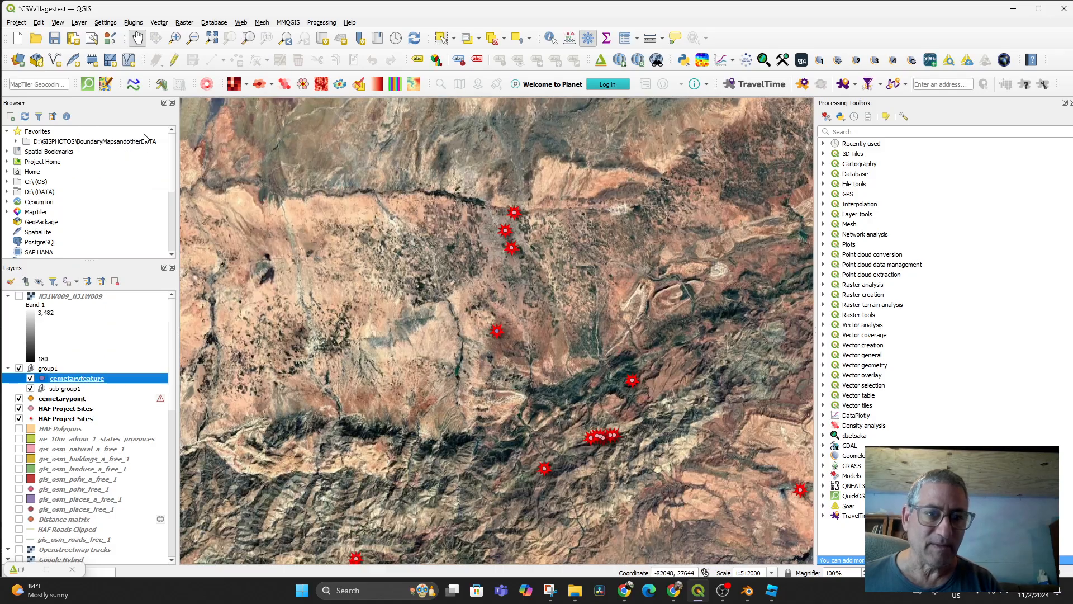
click(771, 573)
click(749, 559)
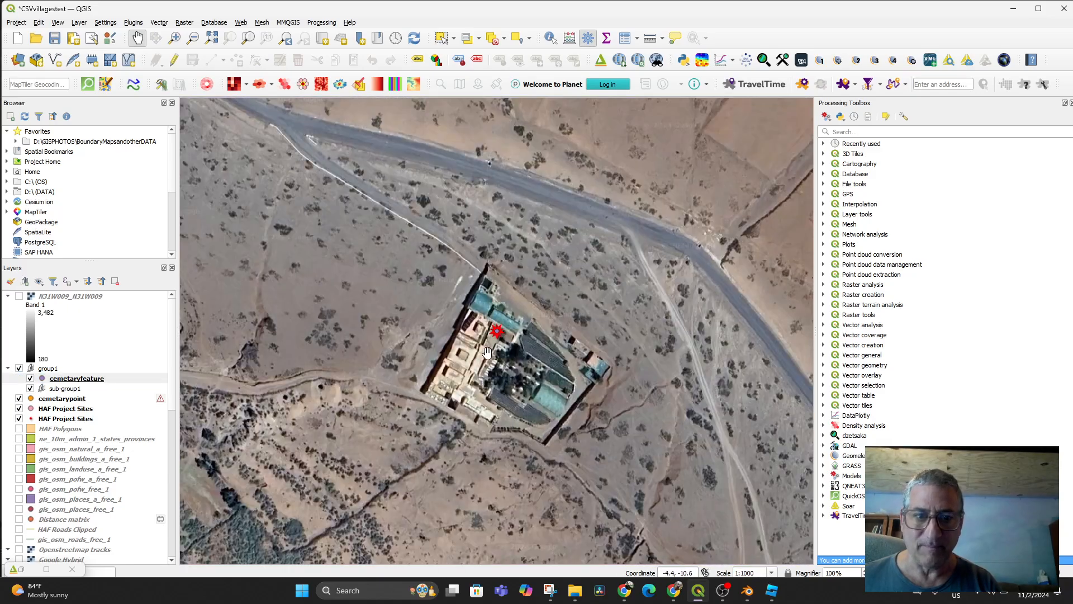
Step: Hide the cemetaryfeature, cemetarypoint and both HAF Project Sites layers so the satellite image has no markers
click(32, 381)
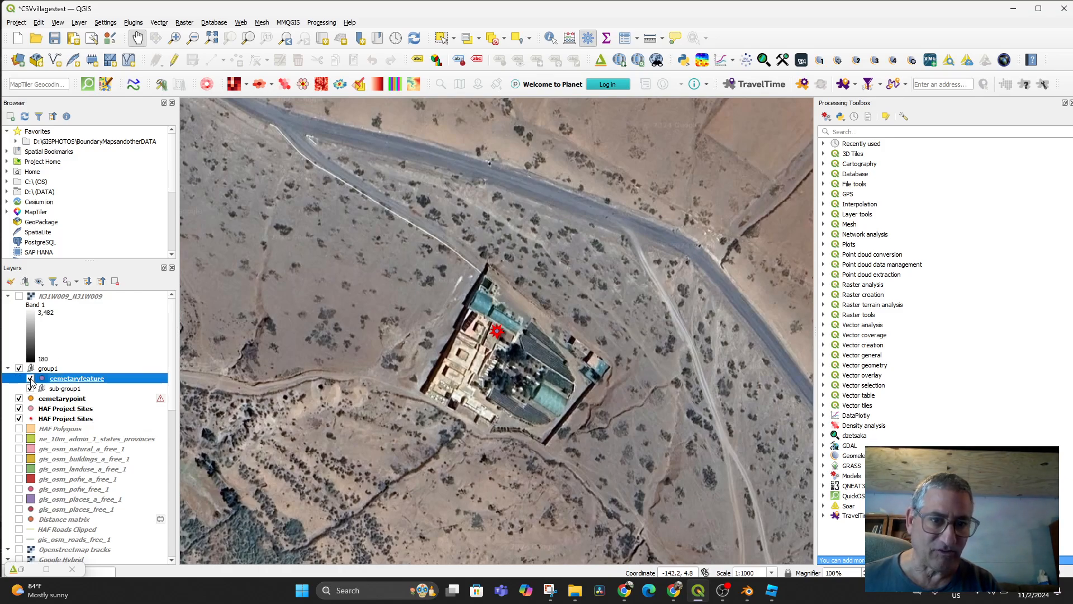
click(19, 409)
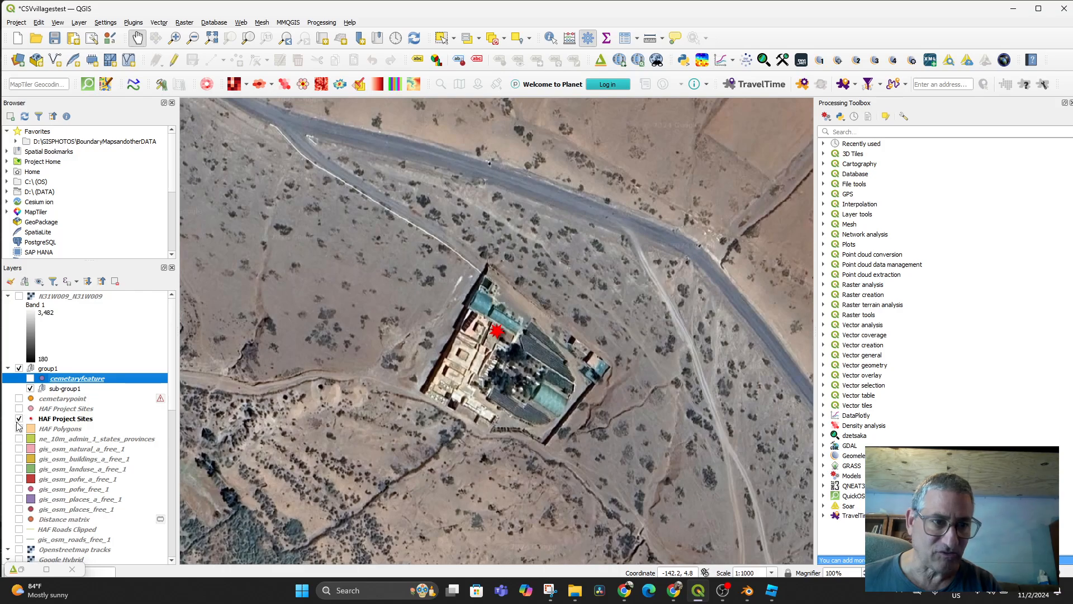
click(19, 419)
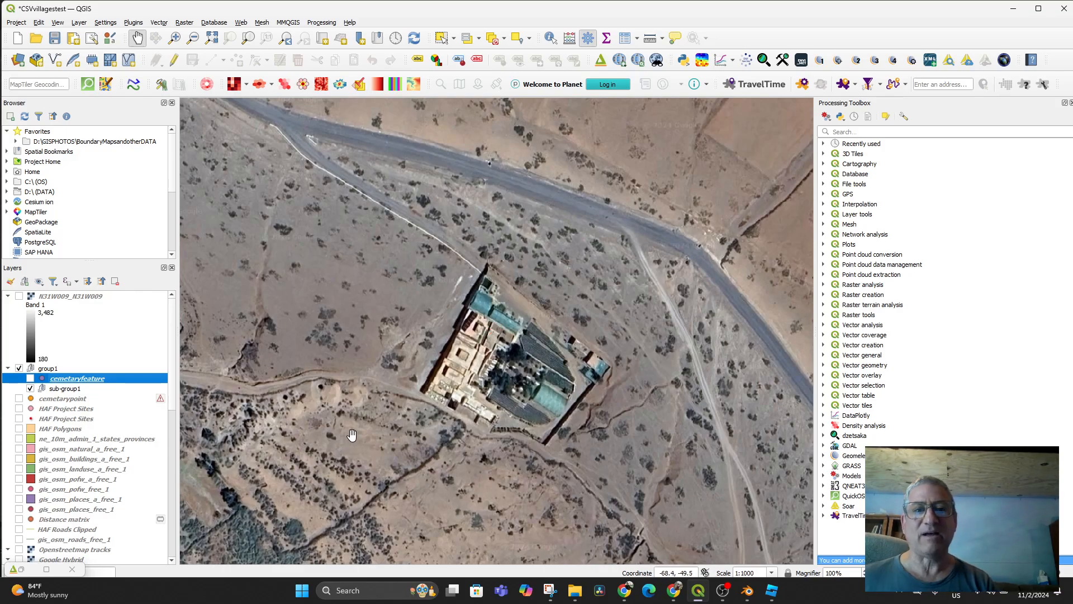
click(19, 419)
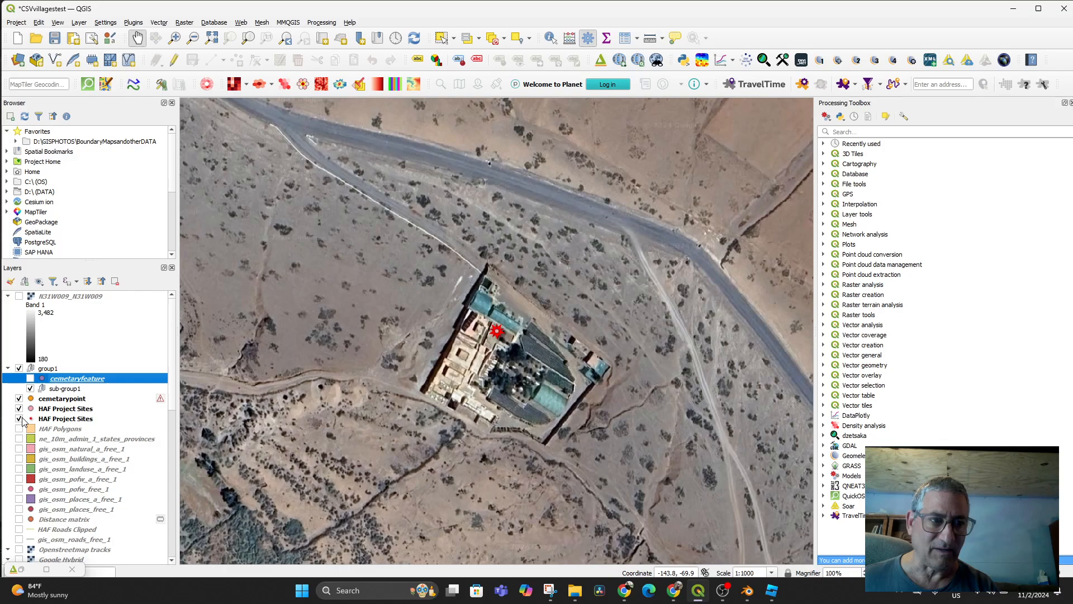
click(19, 419)
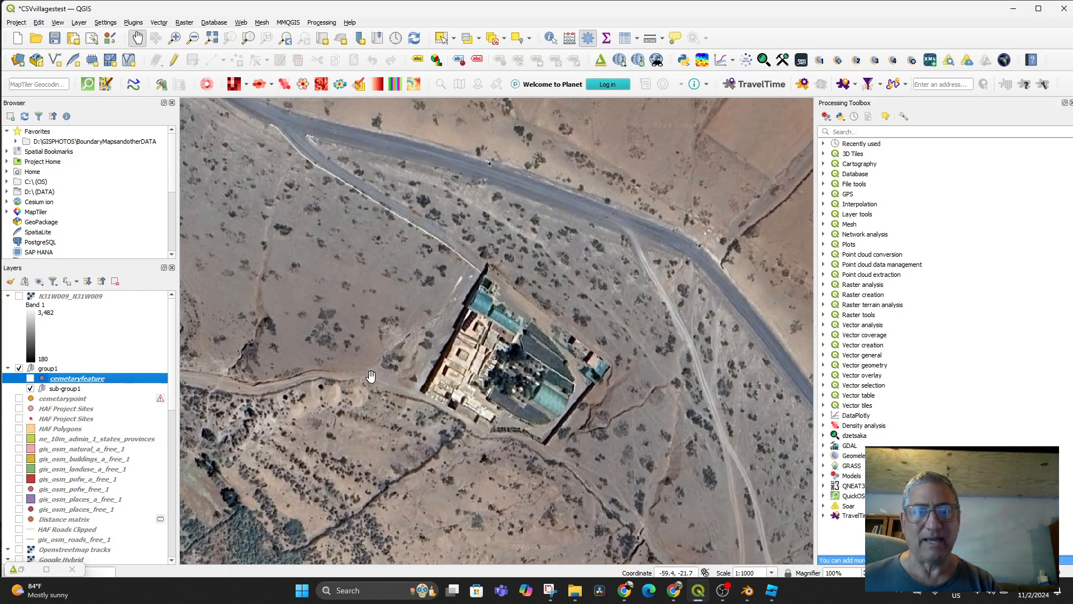
right_click(458, 259)
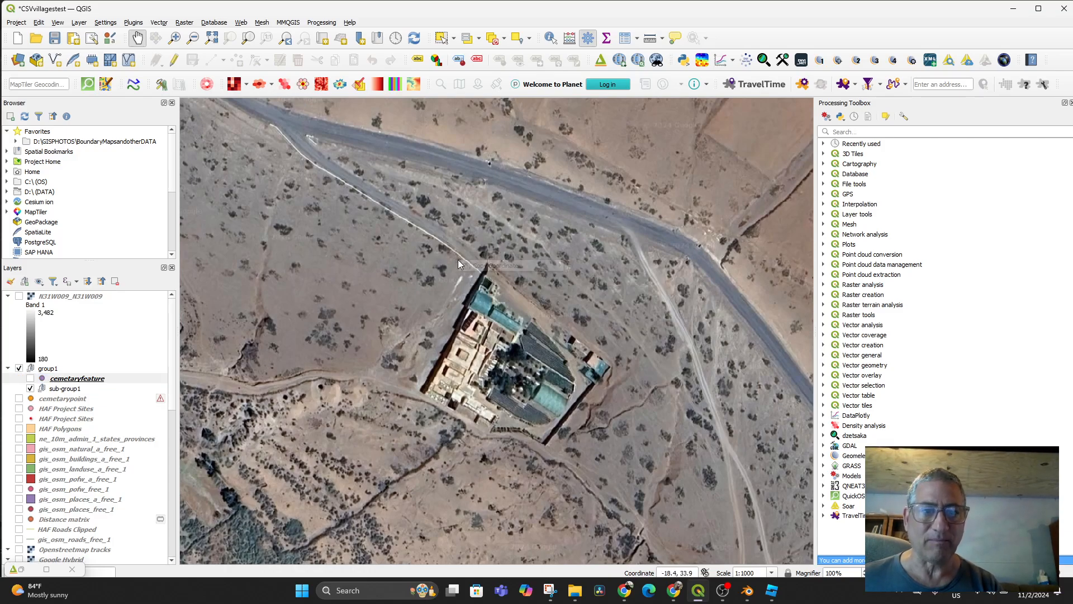
mouse_move(483, 269)
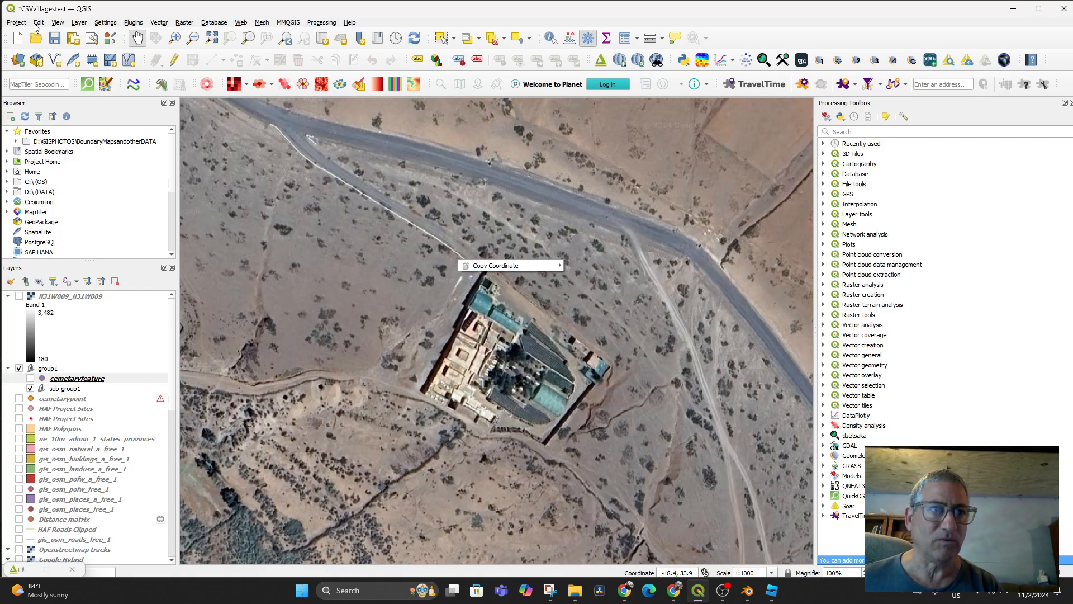
Step: Export the map canvas extent as a PNG image at 1:1000, overwriting AkrichQGISexport in the HAF Project Site Photos folder
click(16, 22)
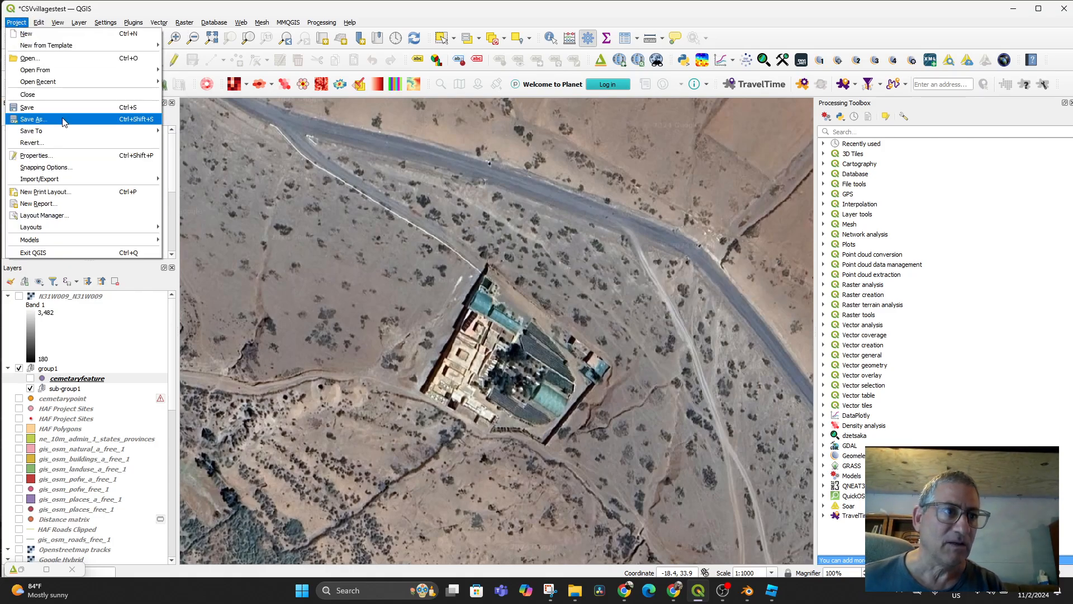
mouse_move(70, 179)
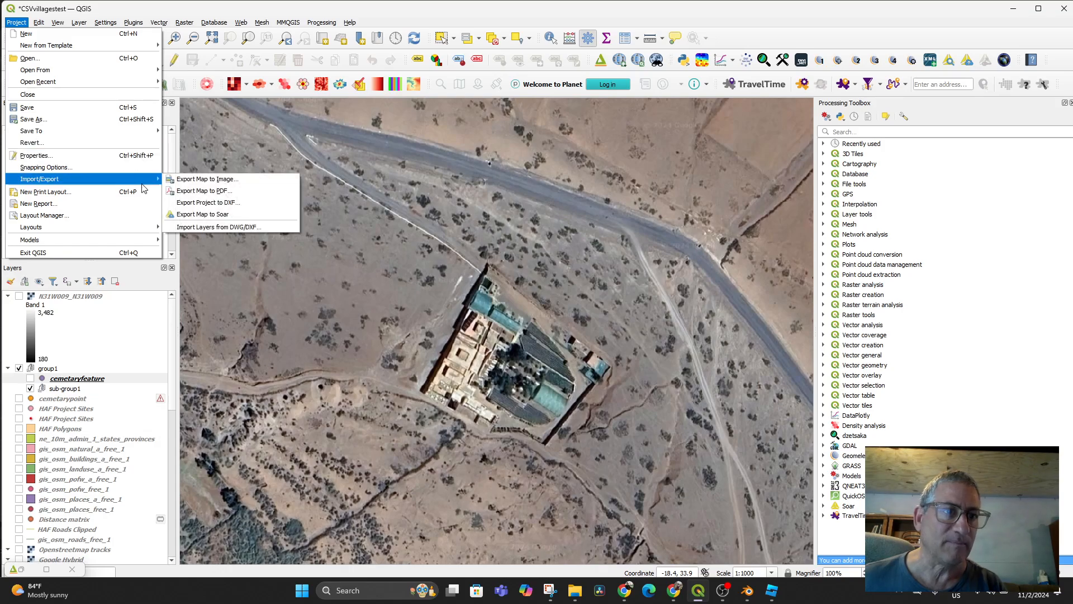
click(216, 180)
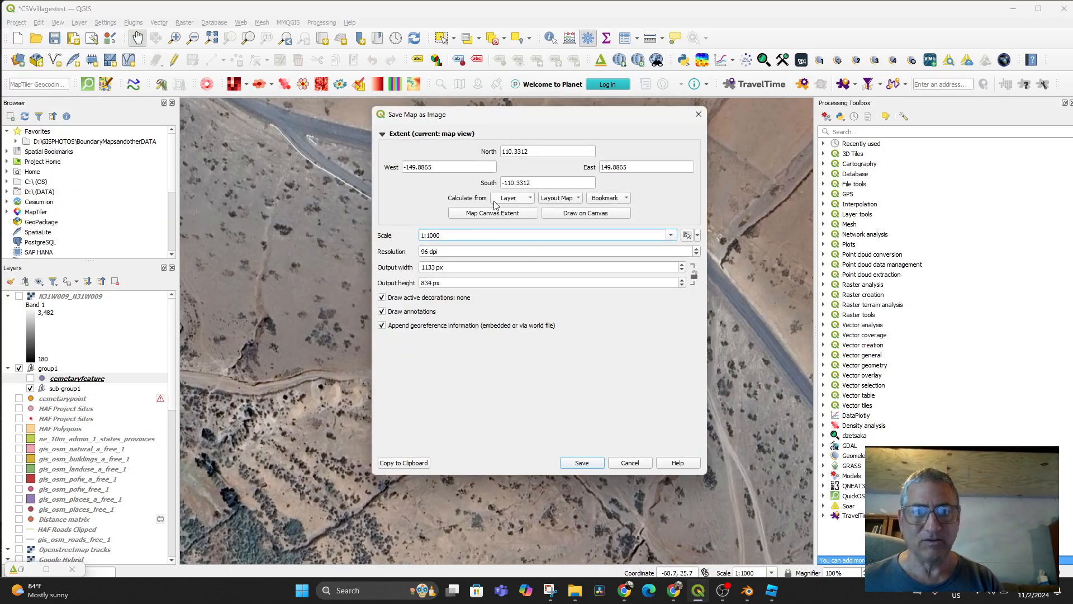
click(501, 213)
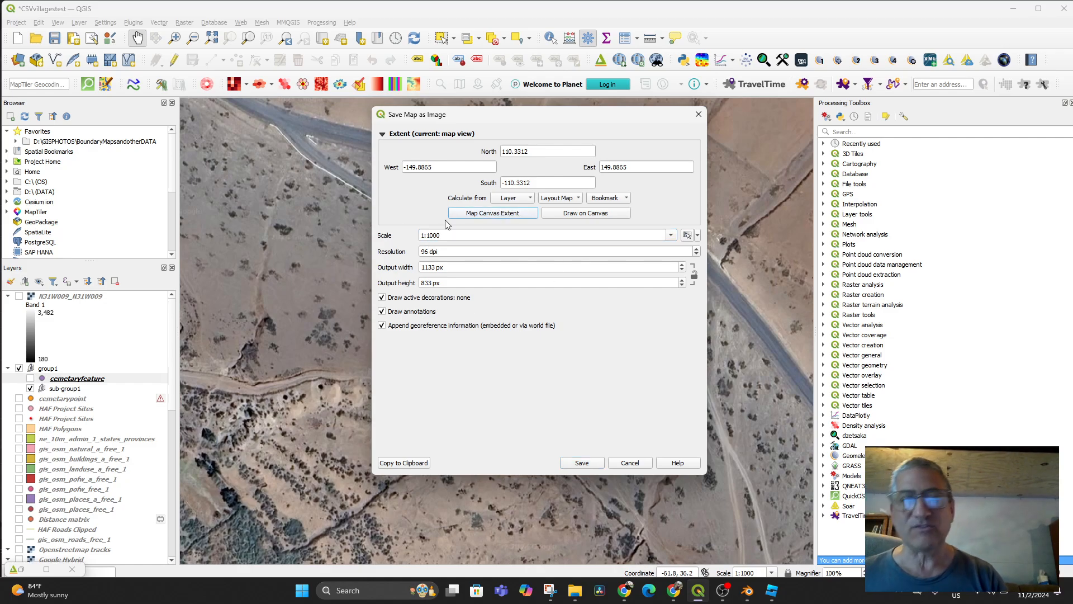
click(584, 463)
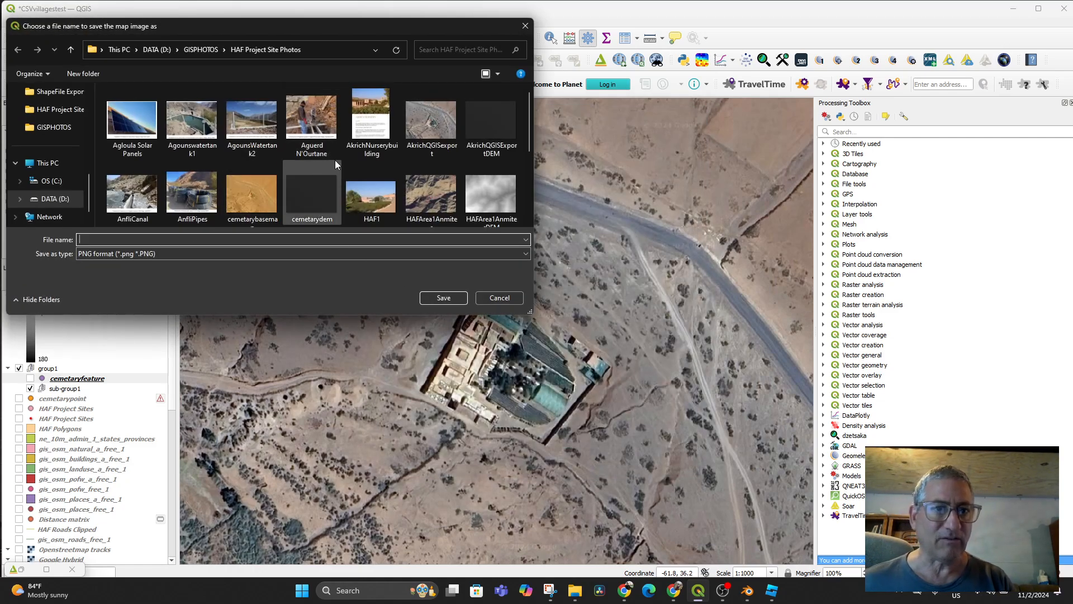
click(444, 124)
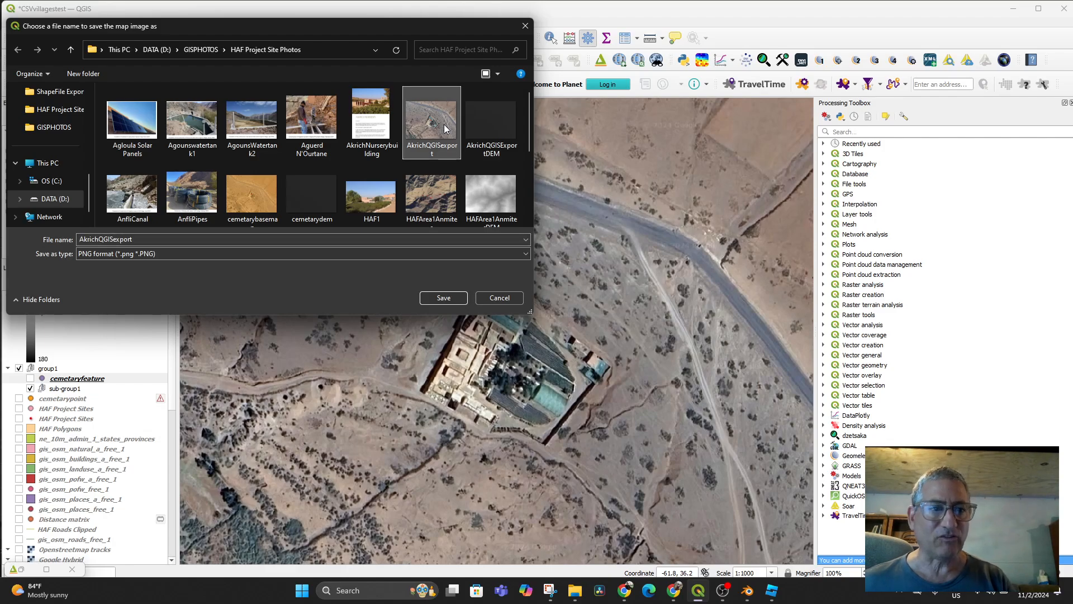
click(439, 296)
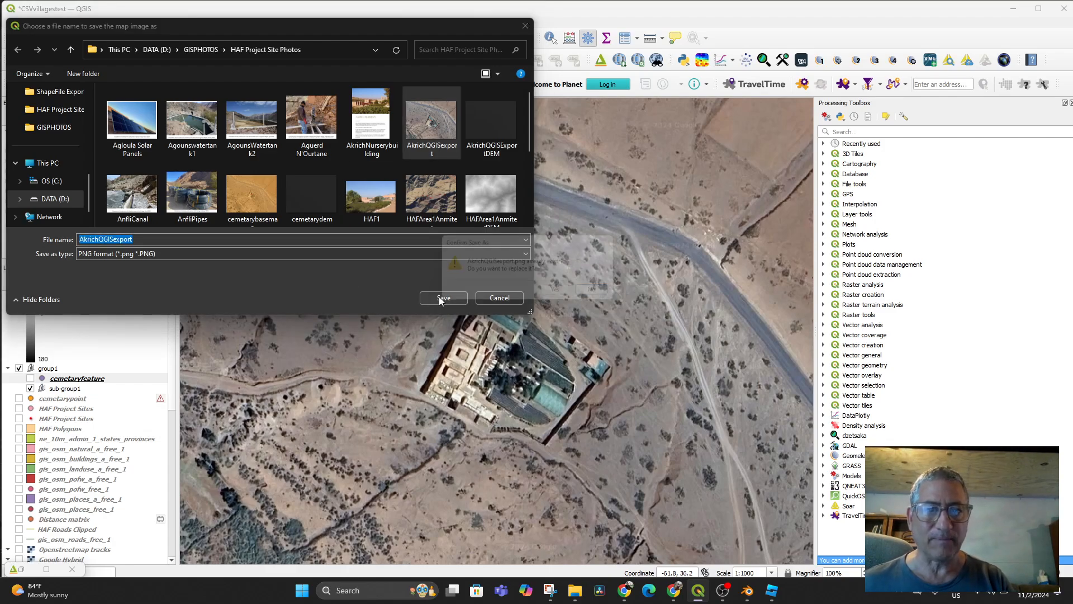
click(564, 294)
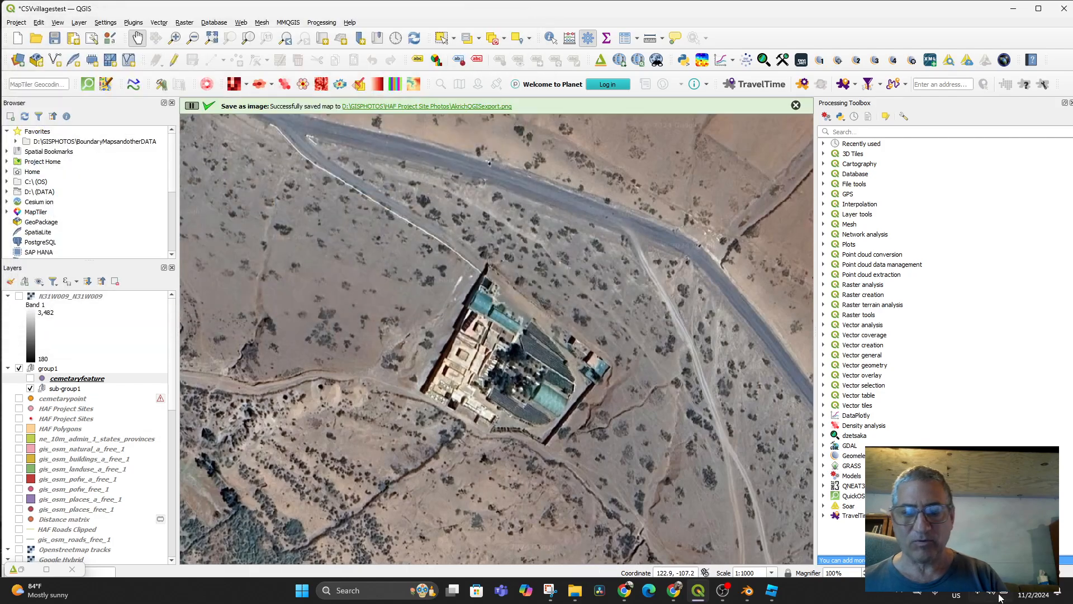
Step: Back in Blender, load AkrichQGISexport.png as the base color image of AkrichNurseryPlane's Material.004 and save the file
click(713, 508)
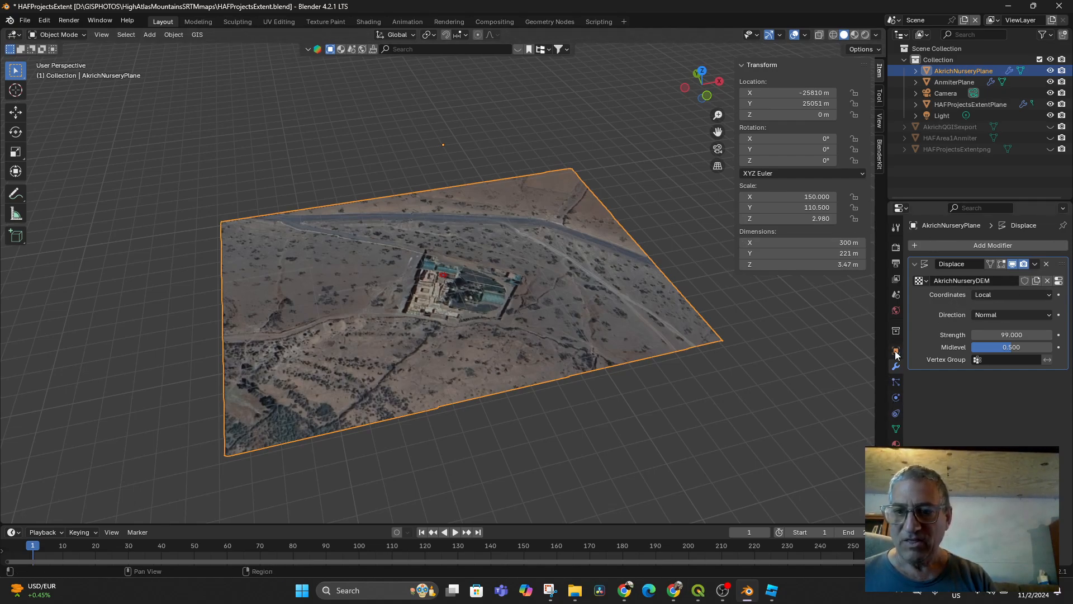
click(896, 443)
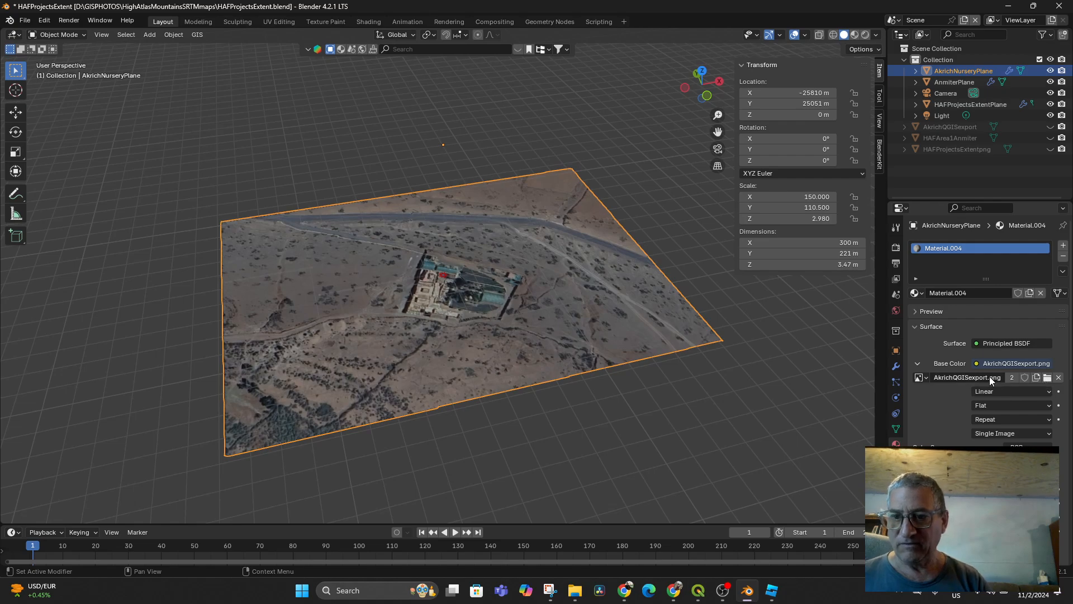
click(1046, 378)
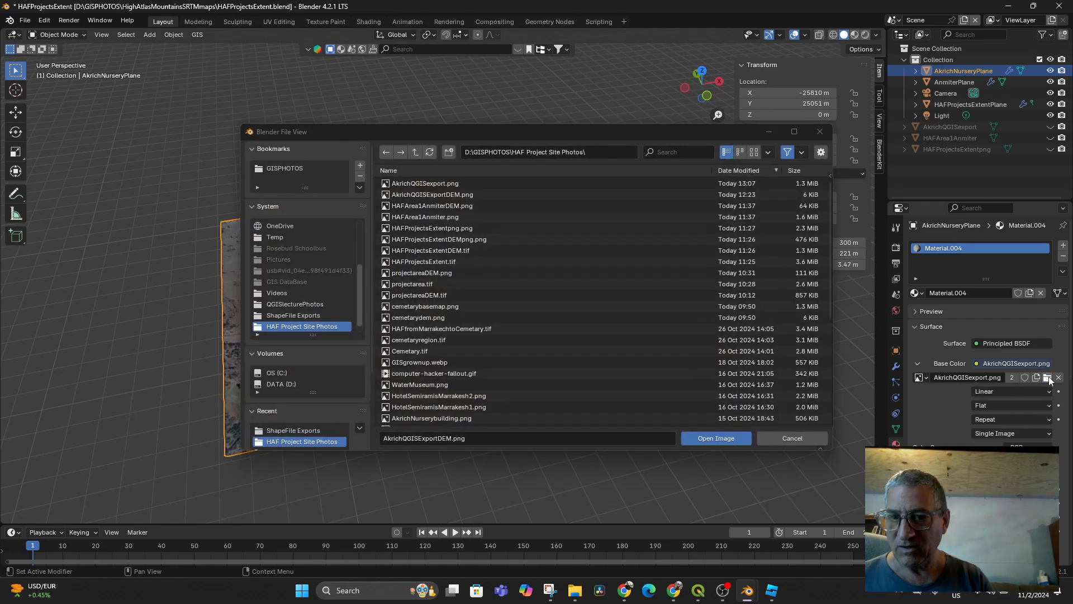
click(428, 183)
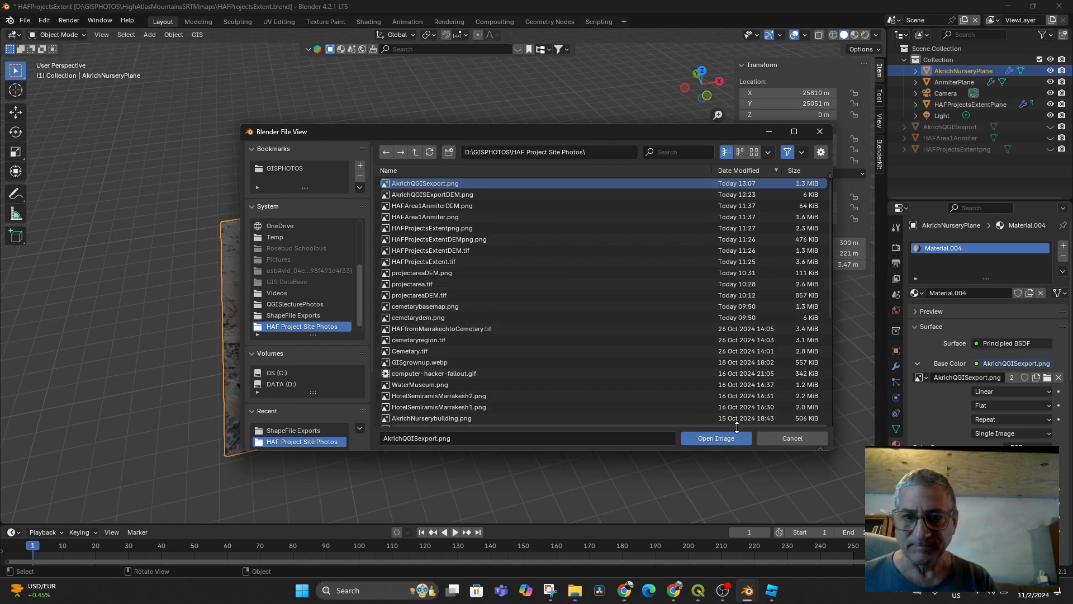
click(716, 438)
scroll(462, 294, up, 2)
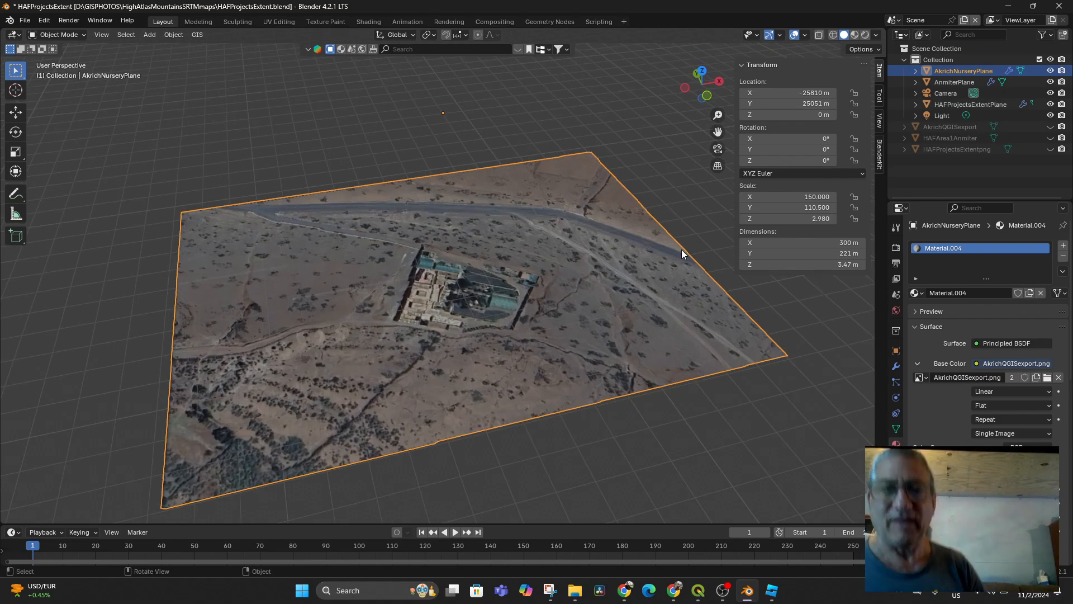
click(25, 20)
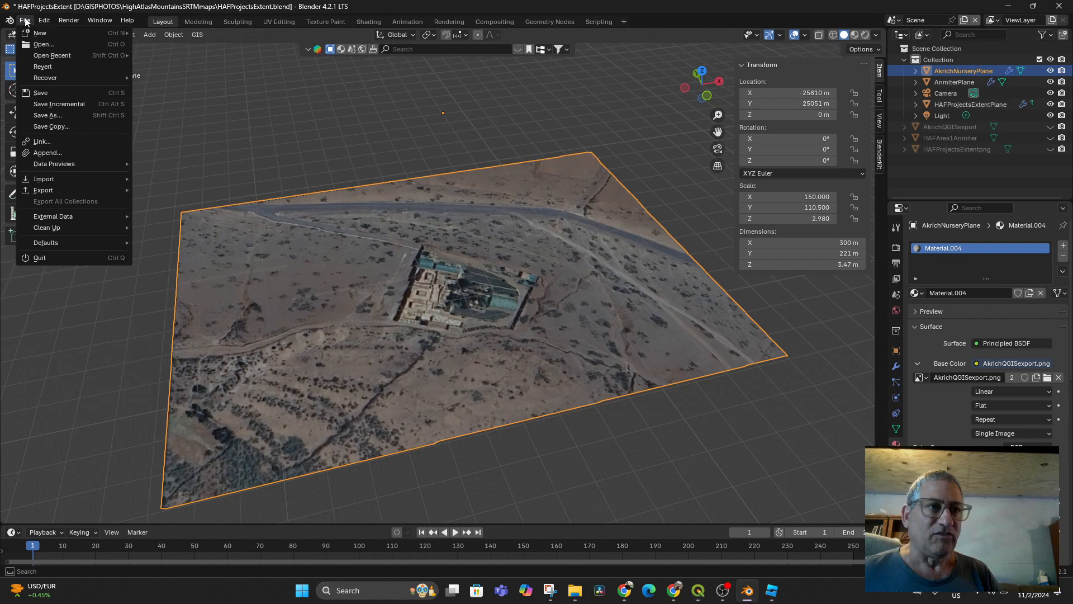
click(41, 93)
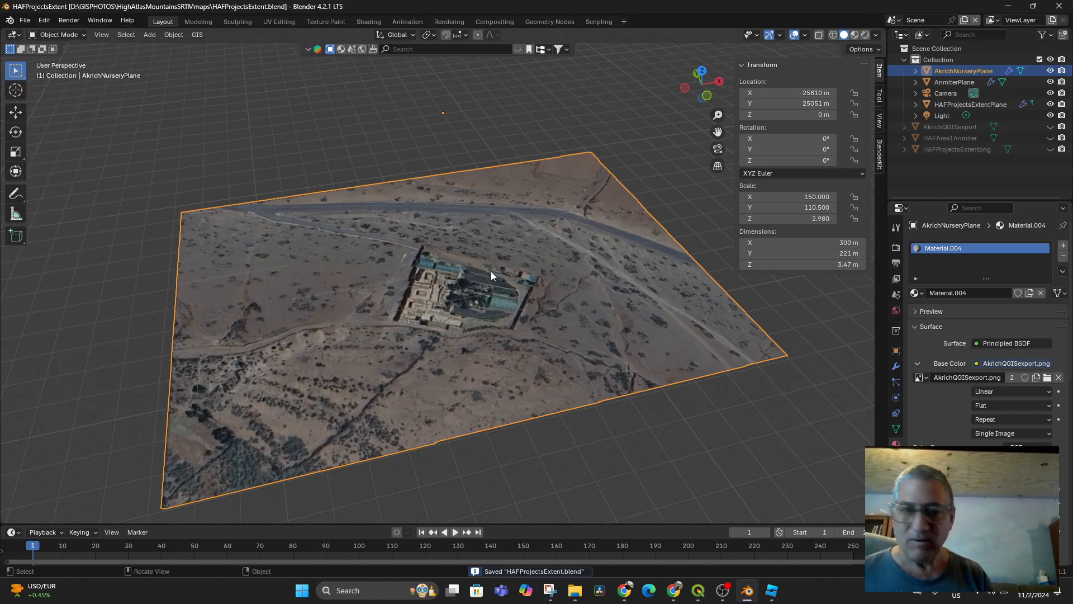
Step: Copy AkrichNurseryPlane and paste it into the AkrichPlaneforRoblox scene
key(ctrl+c)
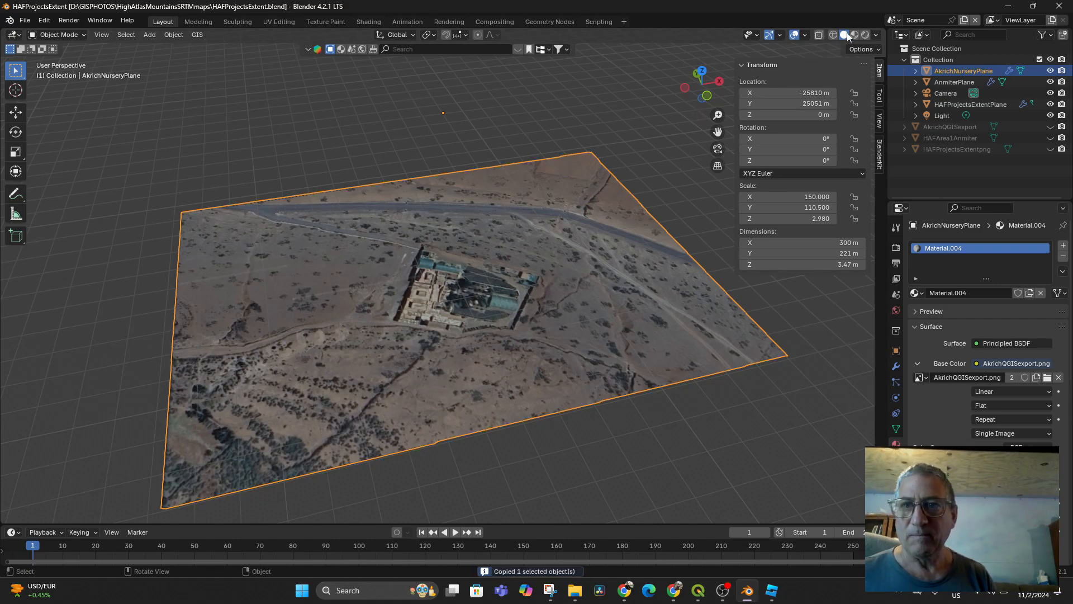
click(893, 22)
click(939, 43)
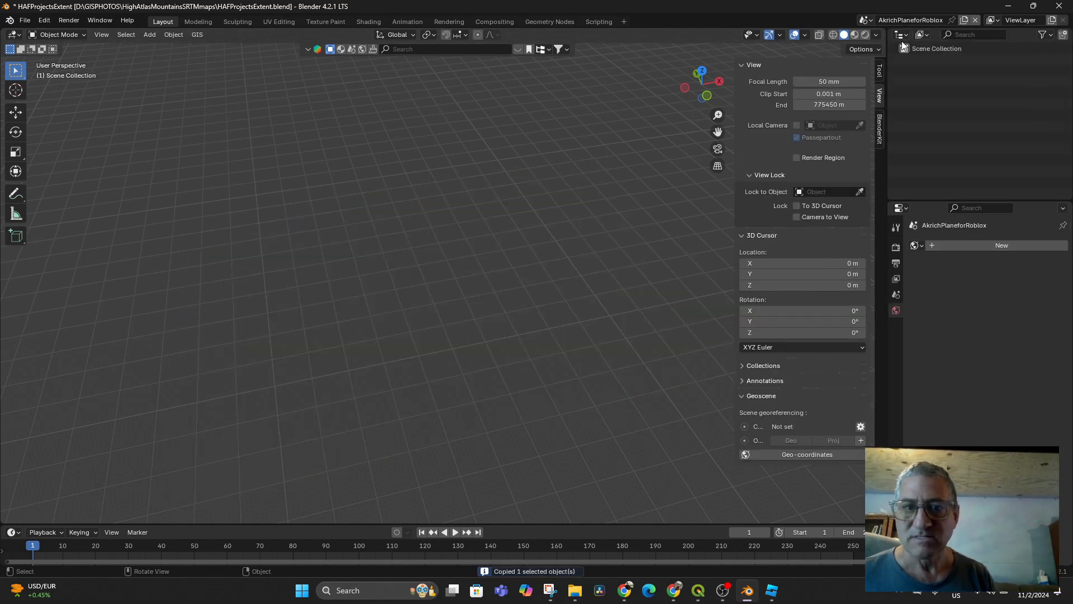
key(ctrl+v)
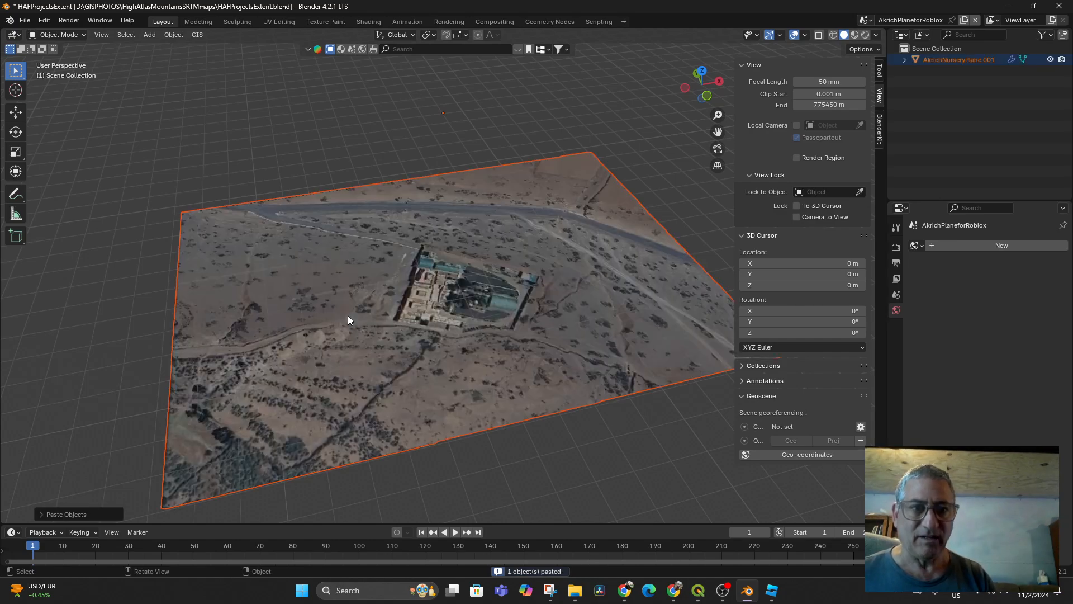
scroll(461, 323, down, 3)
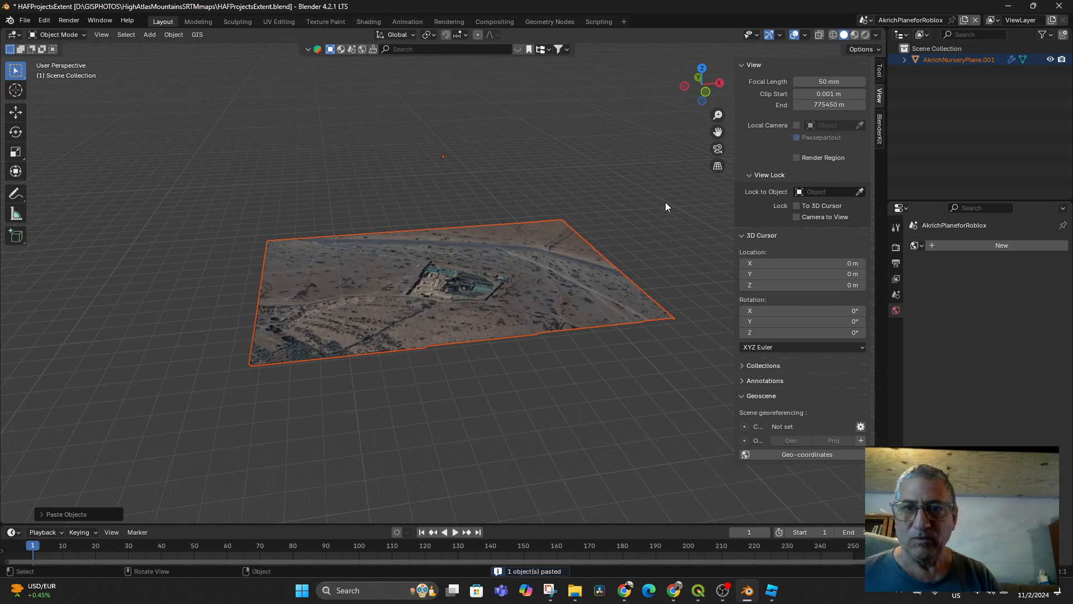
Step: Select the pasted nursery plane and apply its Displace modifier
click(565, 252)
scroll(1028, 311, down, 3)
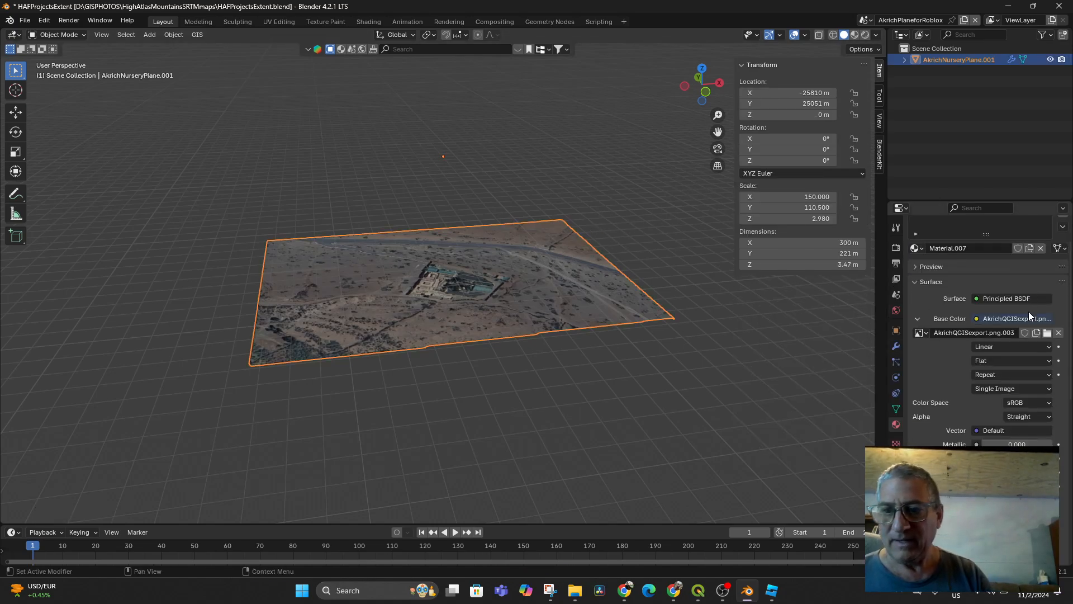
scroll(1027, 309, down, 2)
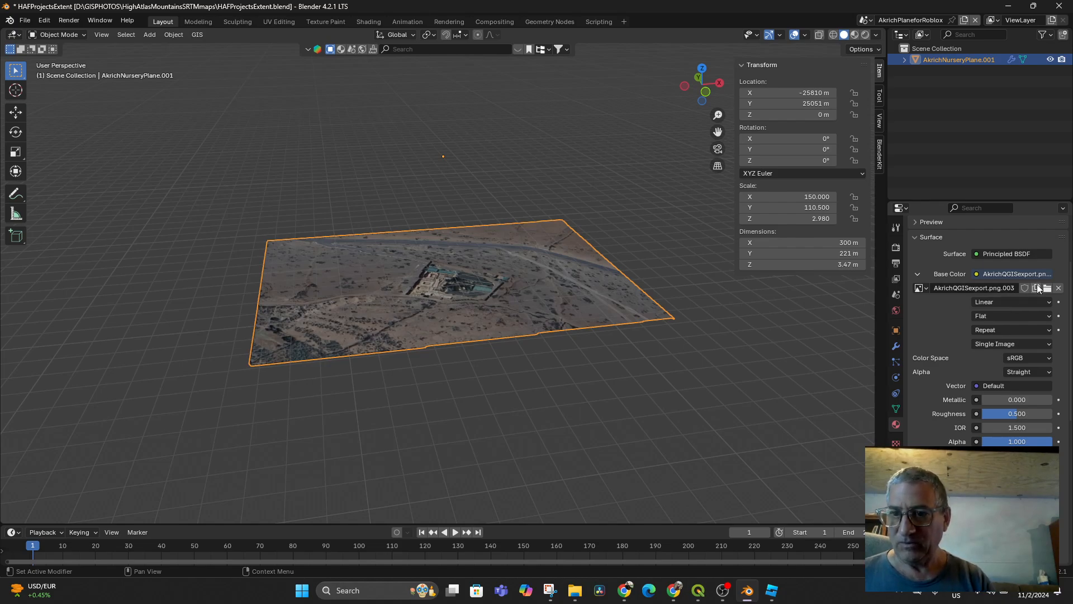
scroll(1003, 295, down, 1)
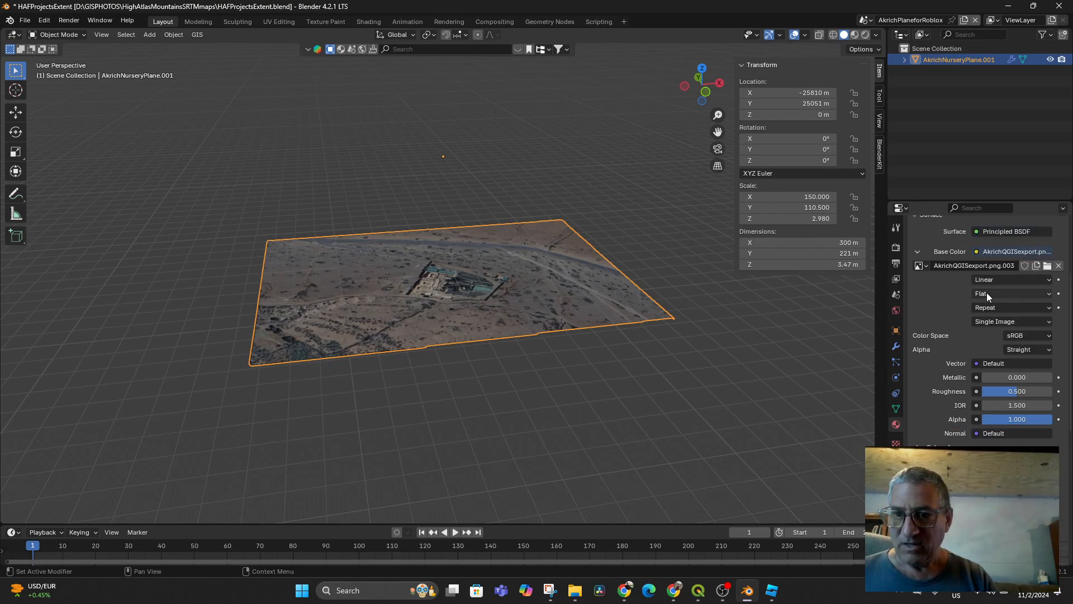
click(895, 347)
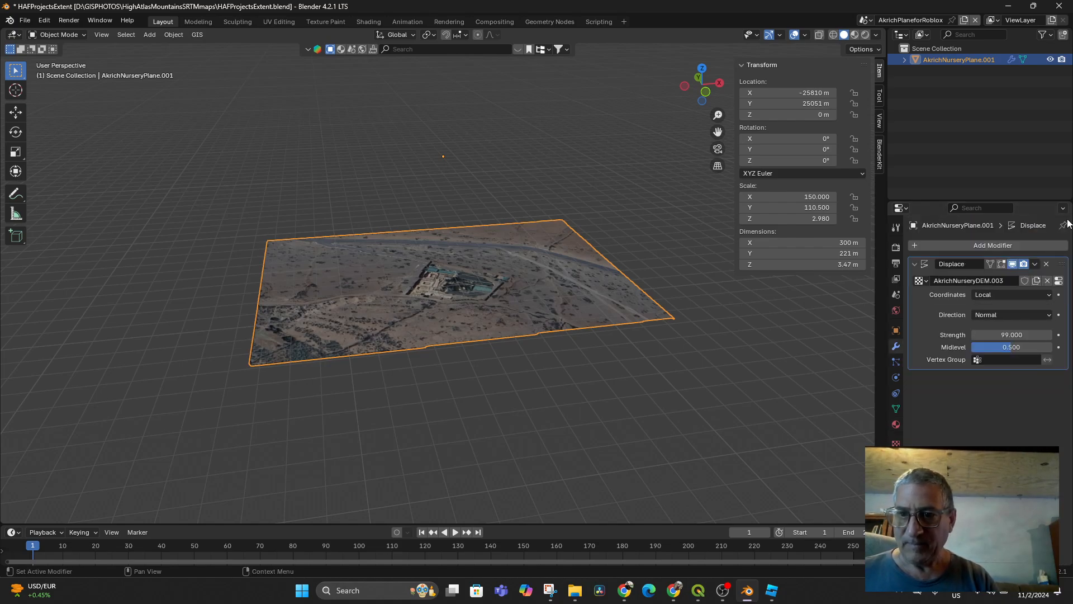
click(1034, 265)
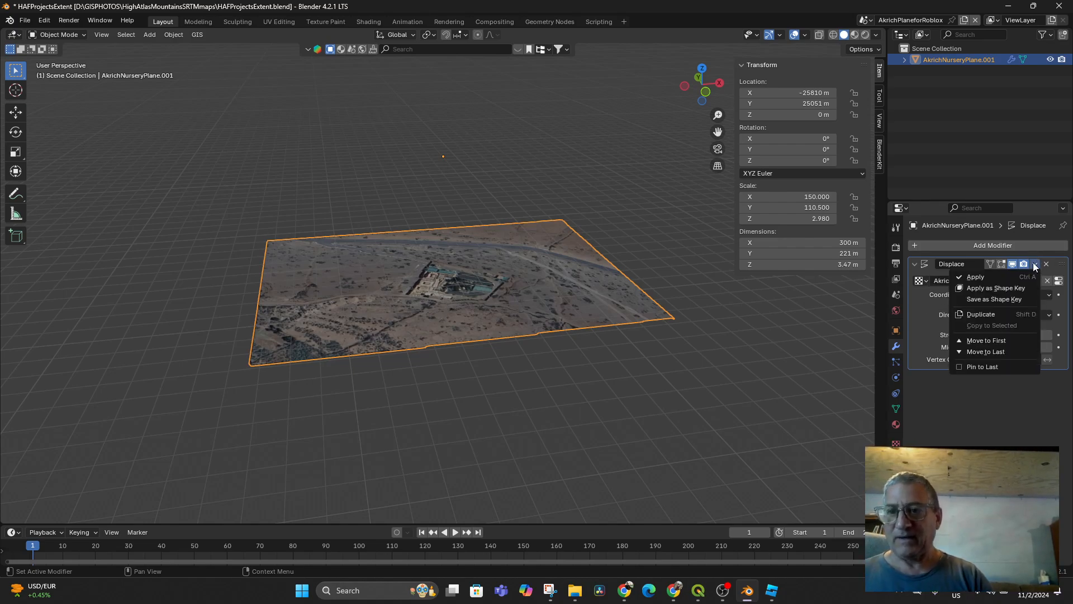
click(1002, 274)
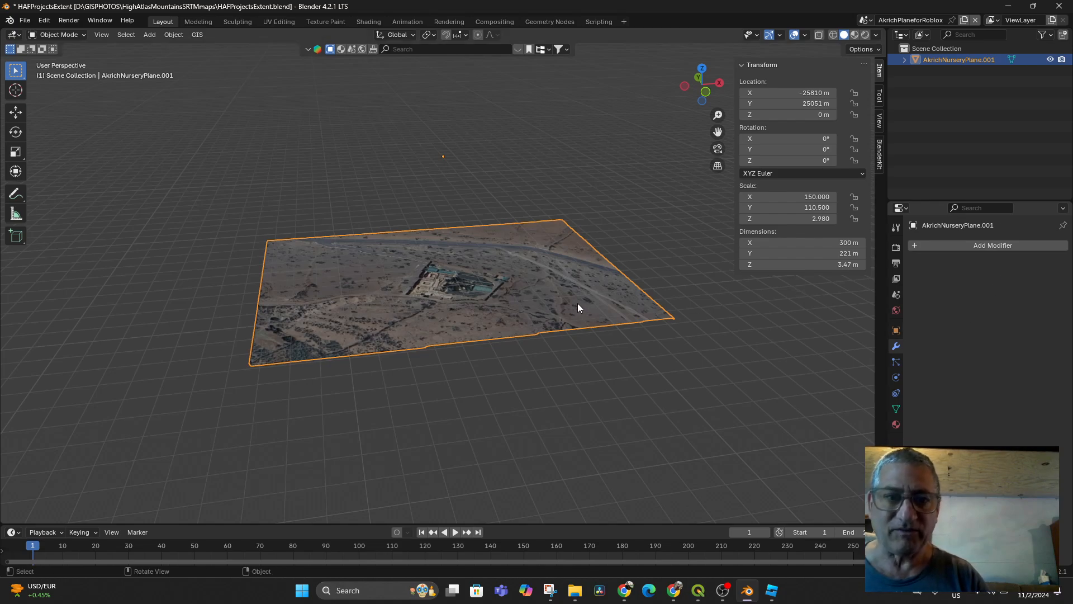
Step: Add a Decimate modifier to the pasted nursery plane and display its mesh in wireframe shading
click(926, 246)
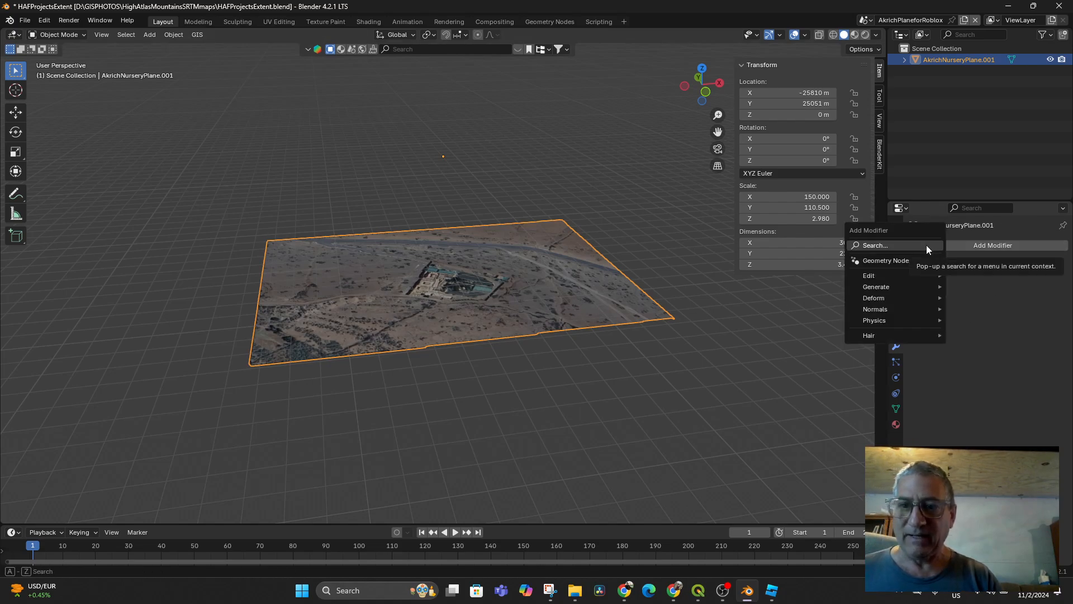
click(926, 244)
text(deci)
key(Return)
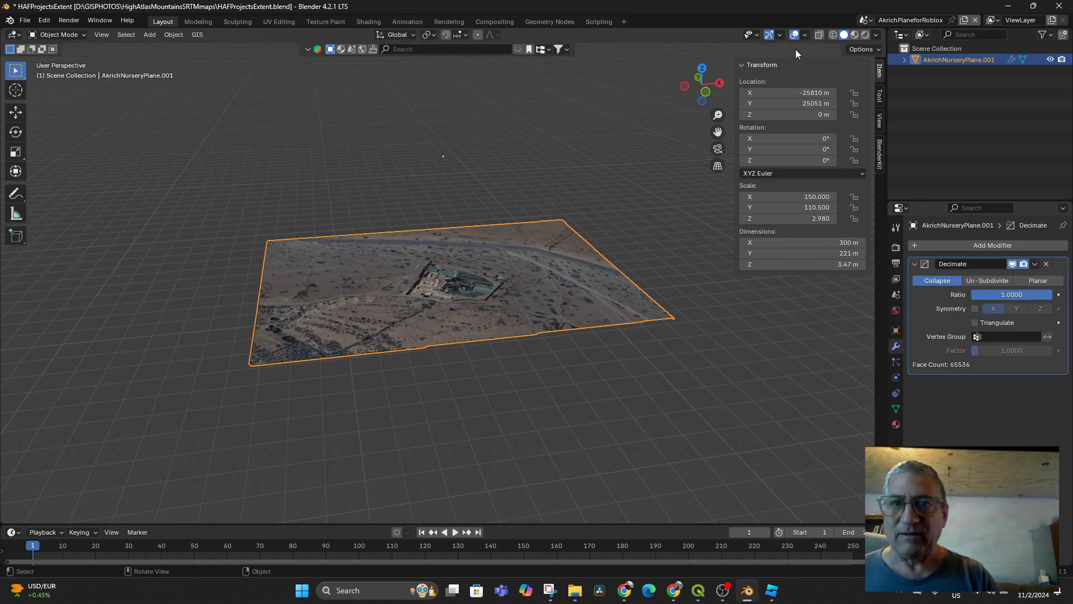
click(833, 34)
mouse_move(578, 274)
middle_down()
mouse_move(592, 304)
mouse_move(560, 296)
middle_up()
scroll(567, 303, up, 3)
scroll(567, 303, down, 3)
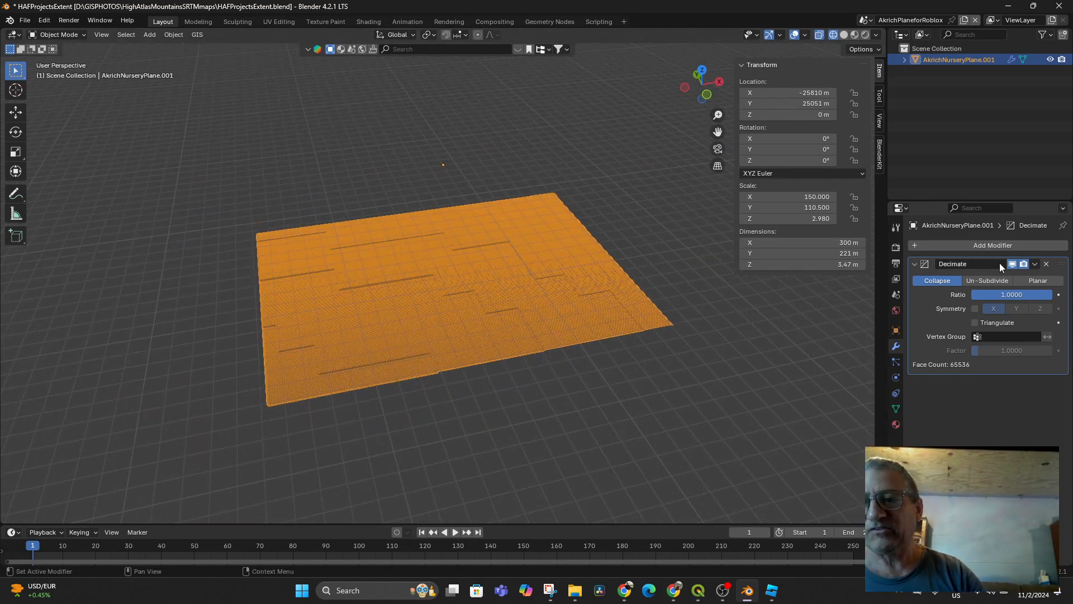
Step: Try Decimate collapse ratios of 0.1 and 0.05 on the nursery plane and inspect the wireframe
mouse_move(1039, 293)
mouse_down()
mouse_move(1014, 295)
mouse_move(1020, 290)
mouse_up()
click(1009, 295)
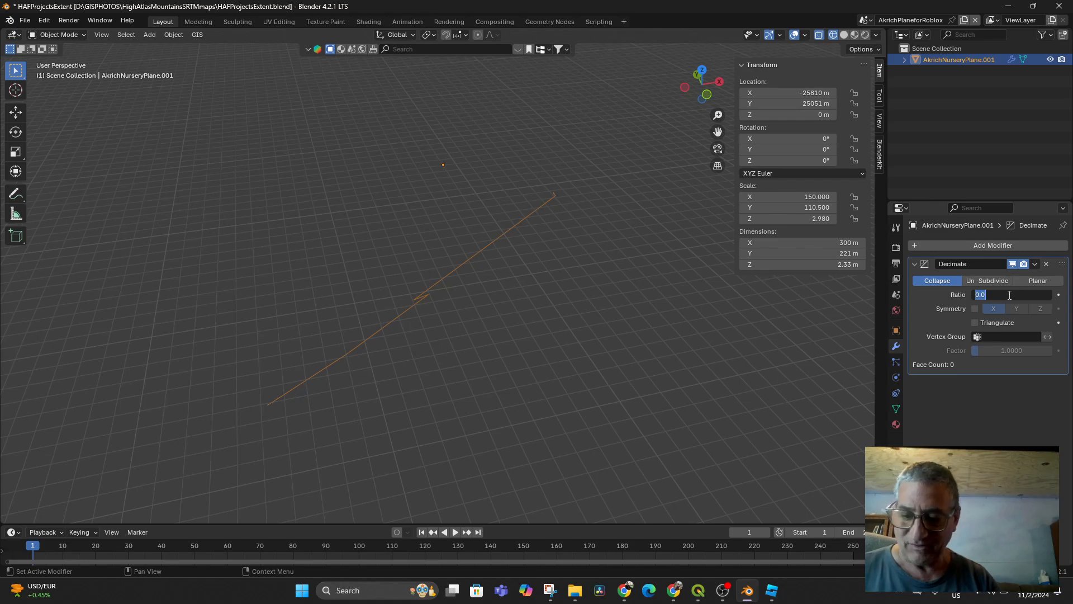
text(.1)
key(Return)
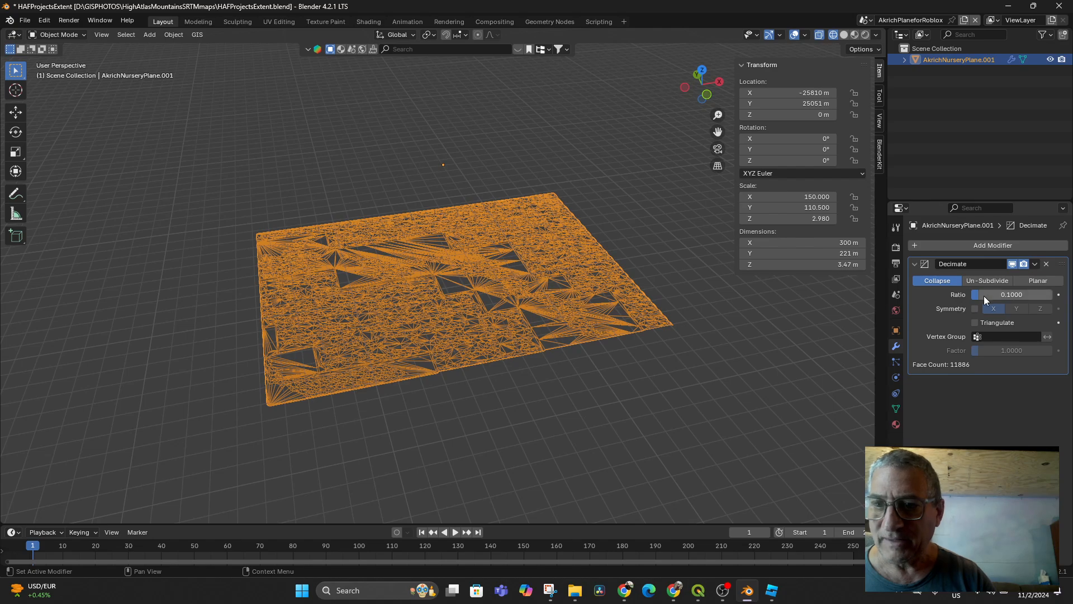
scroll(602, 316, up, 4)
scroll(603, 316, down, 2)
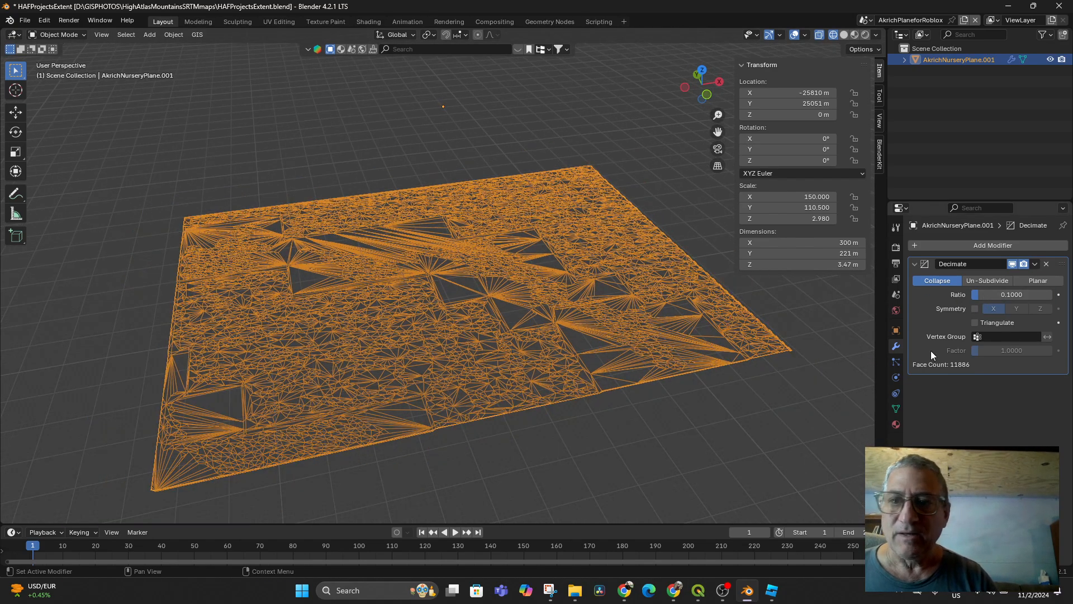
click(1015, 295)
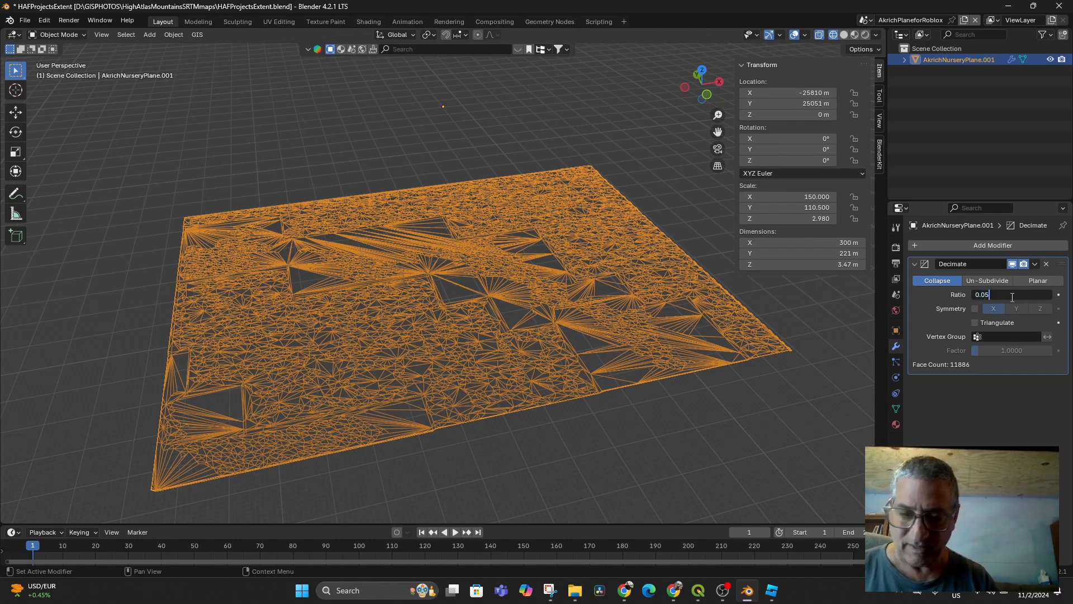
key(Return)
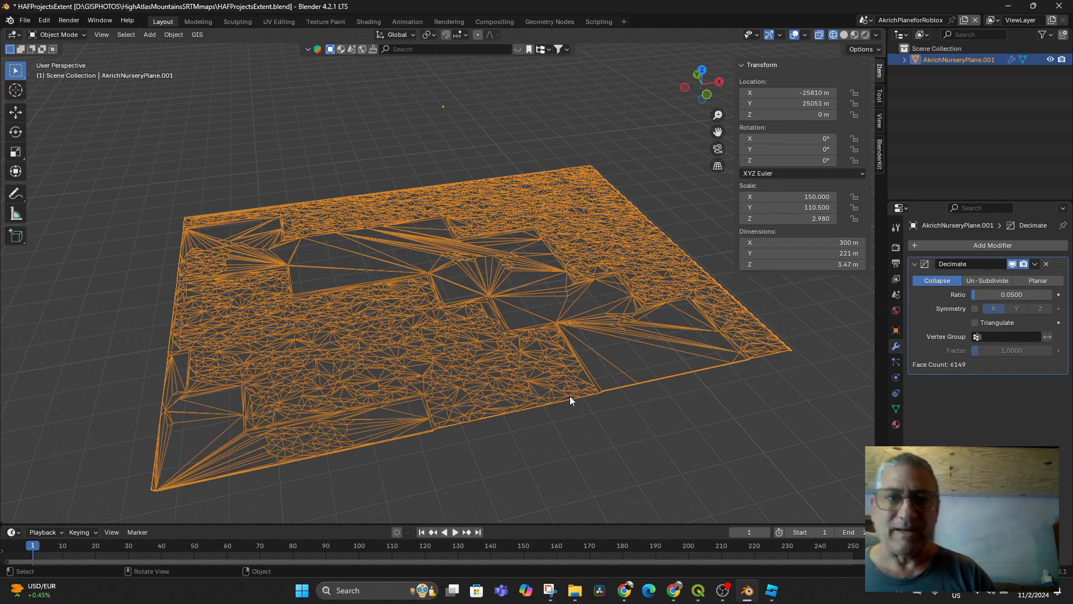
scroll(568, 393, up, 1)
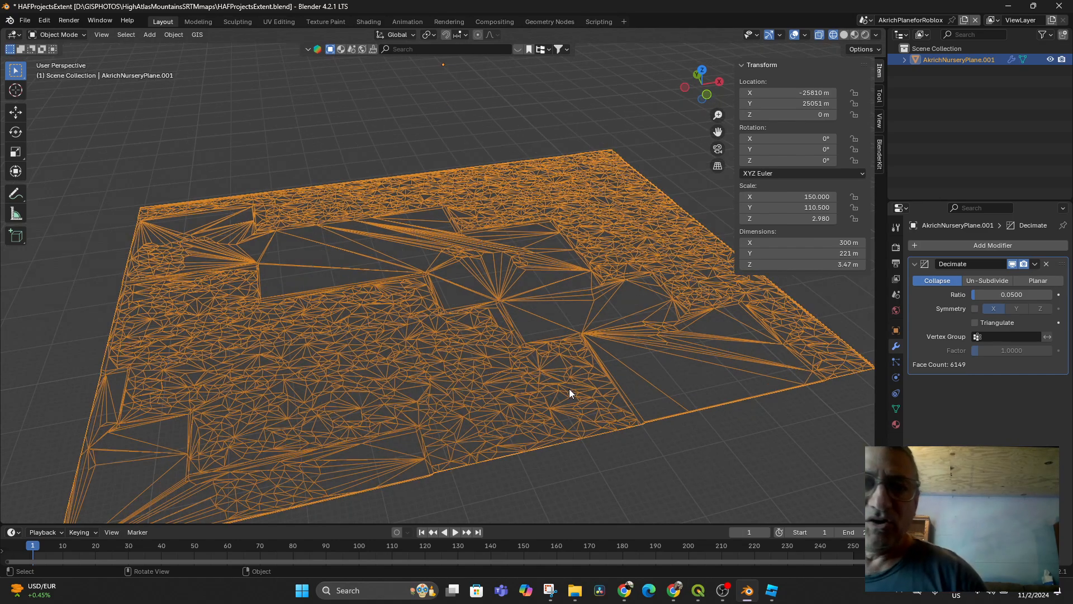
Step: Set the Decimate ratio to 0.0025 and return the viewport to solid shading with the aerial image
click(1018, 295)
key(BackSpace)
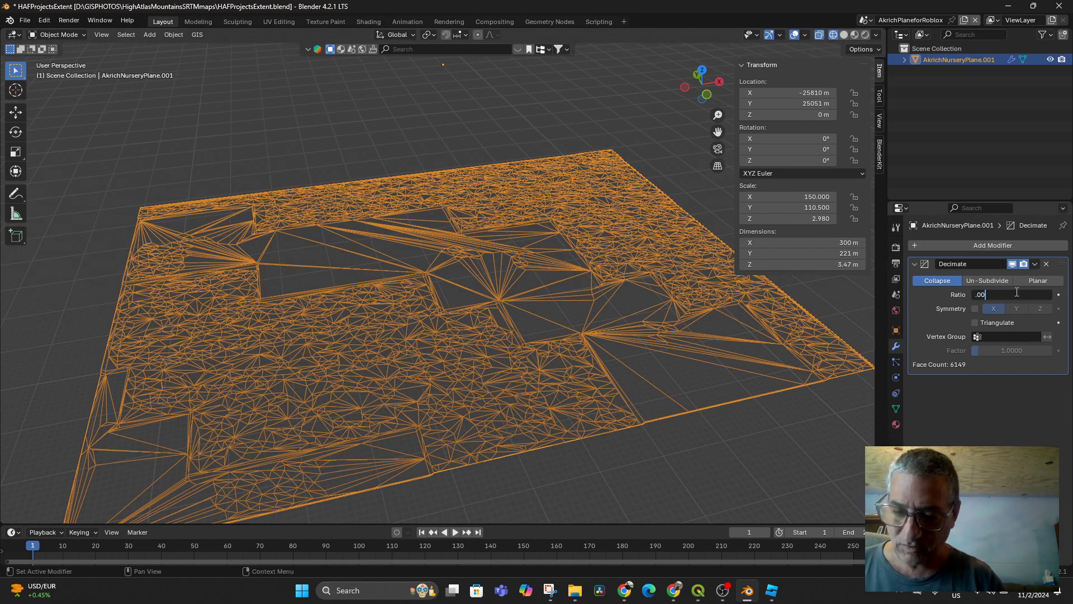
text(.0025)
key(Return)
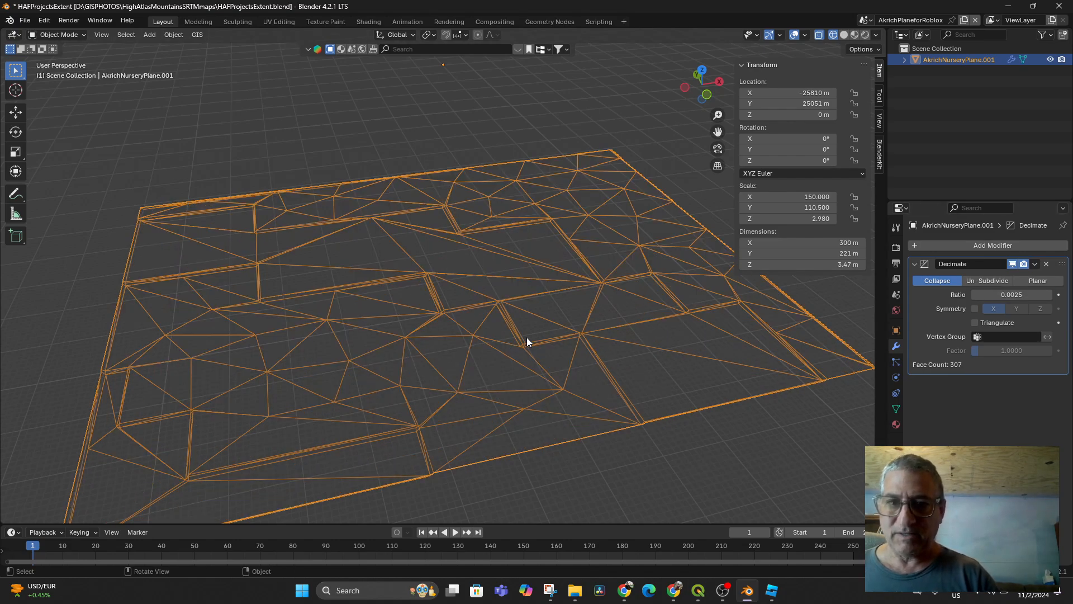
click(844, 34)
middle_drag(660, 284, 560, 346)
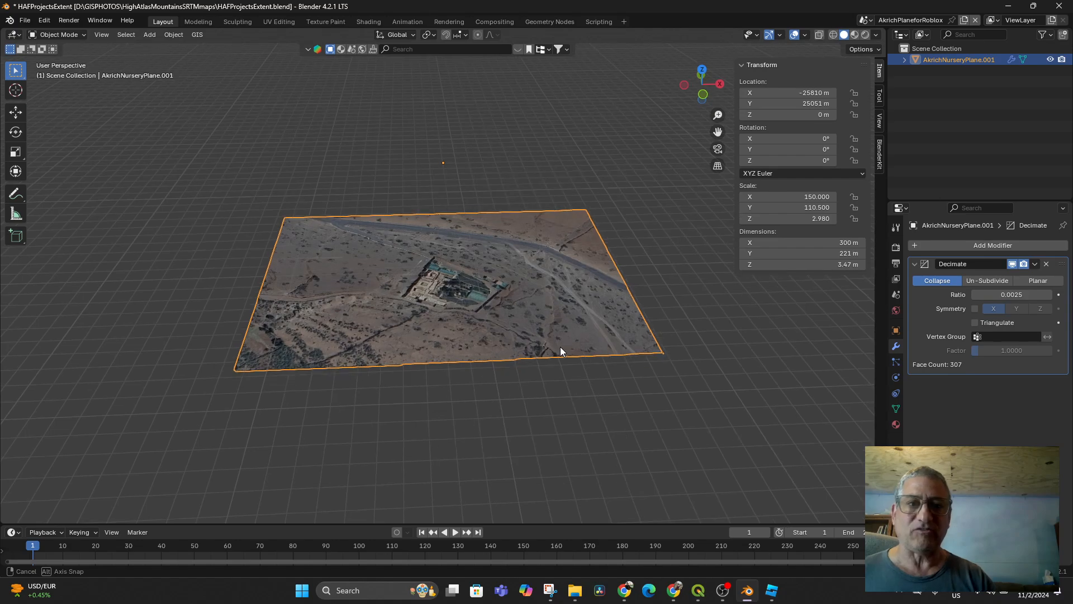
Step: Set the nursery plane's X and Y location to 0 m and frame it in the viewport
click(813, 92)
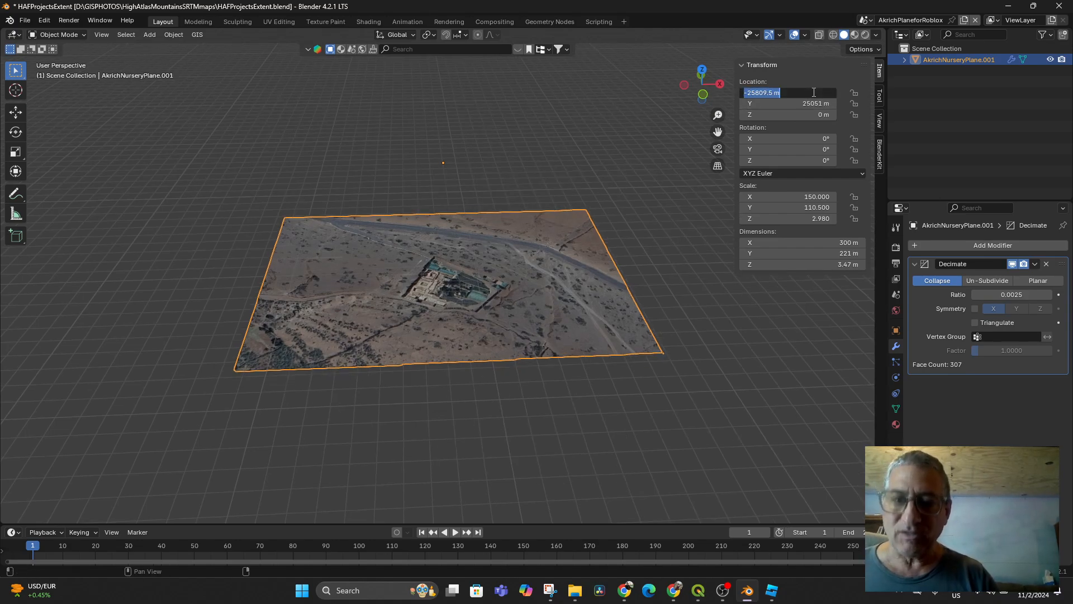
text(0)
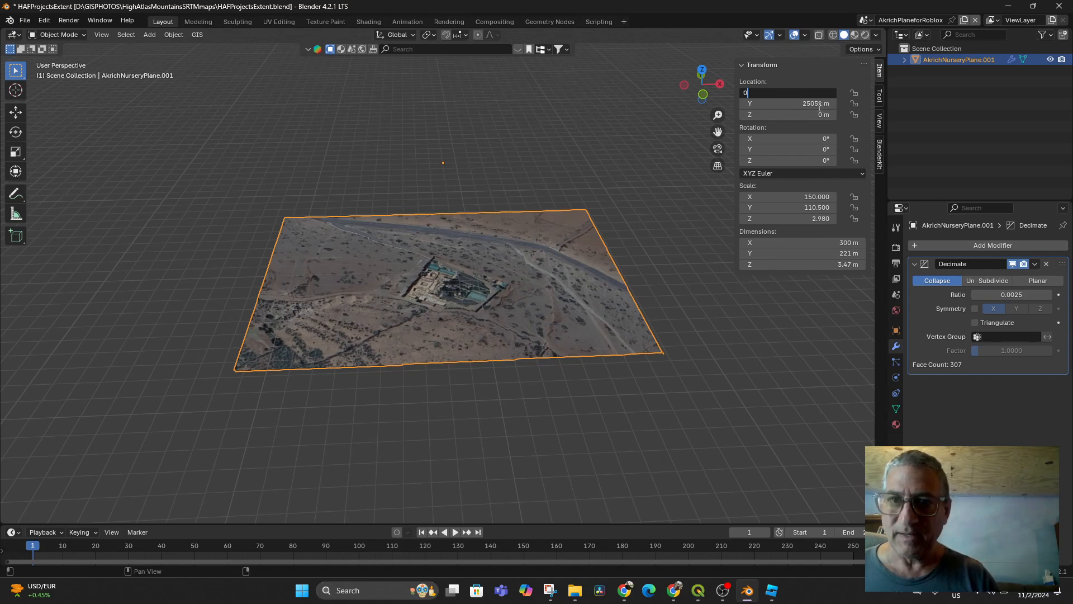
key(Return)
click(819, 104)
text(0)
key(Return)
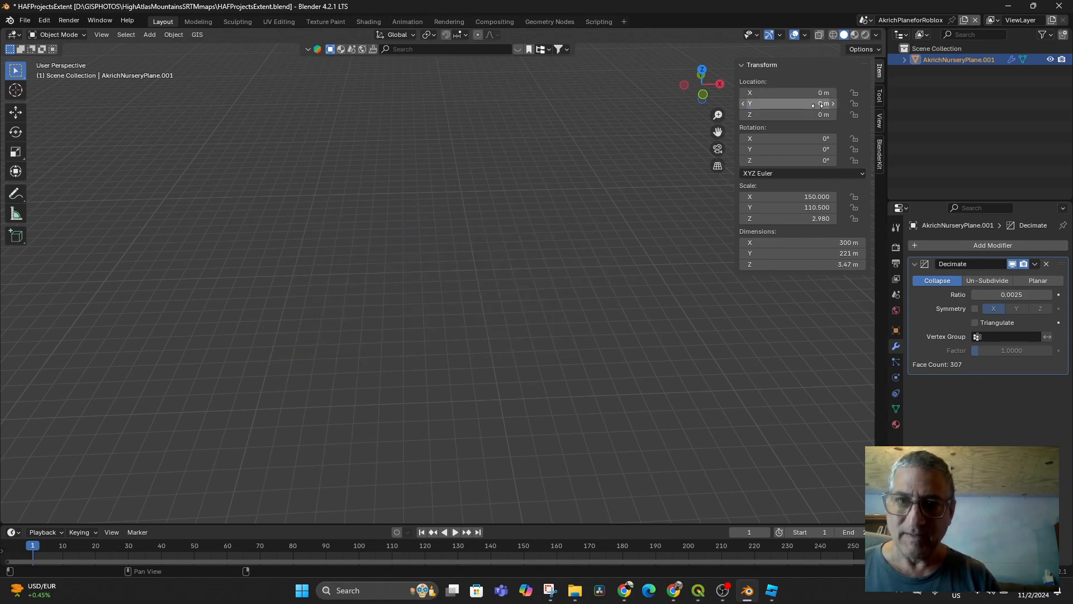
key(KP_Decimal)
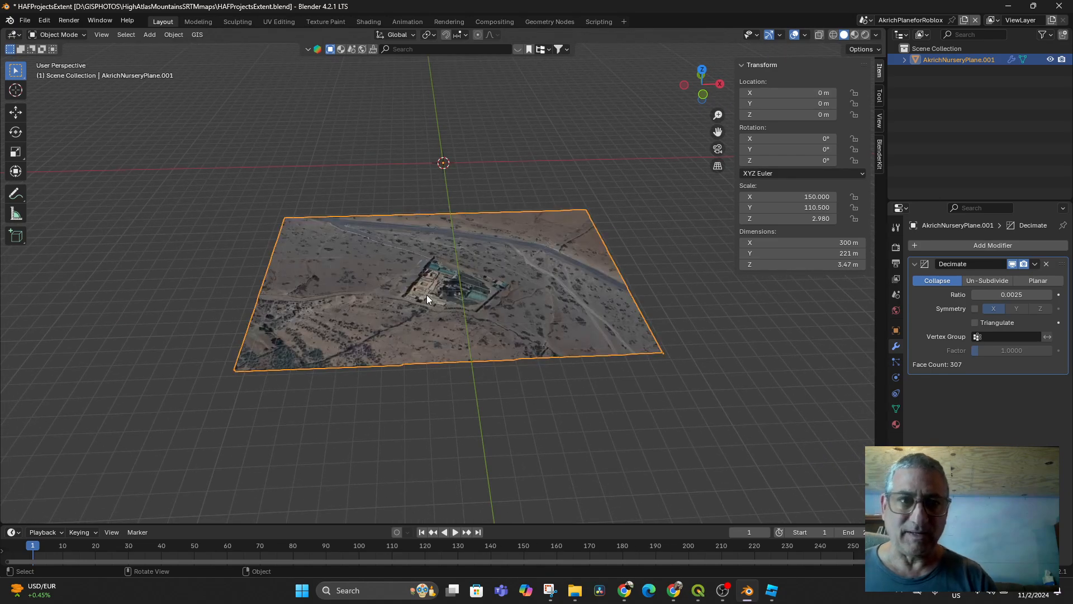
Step: Apply the Decimate modifier on the nursery plane
middle_drag(427, 294, 478, 289)
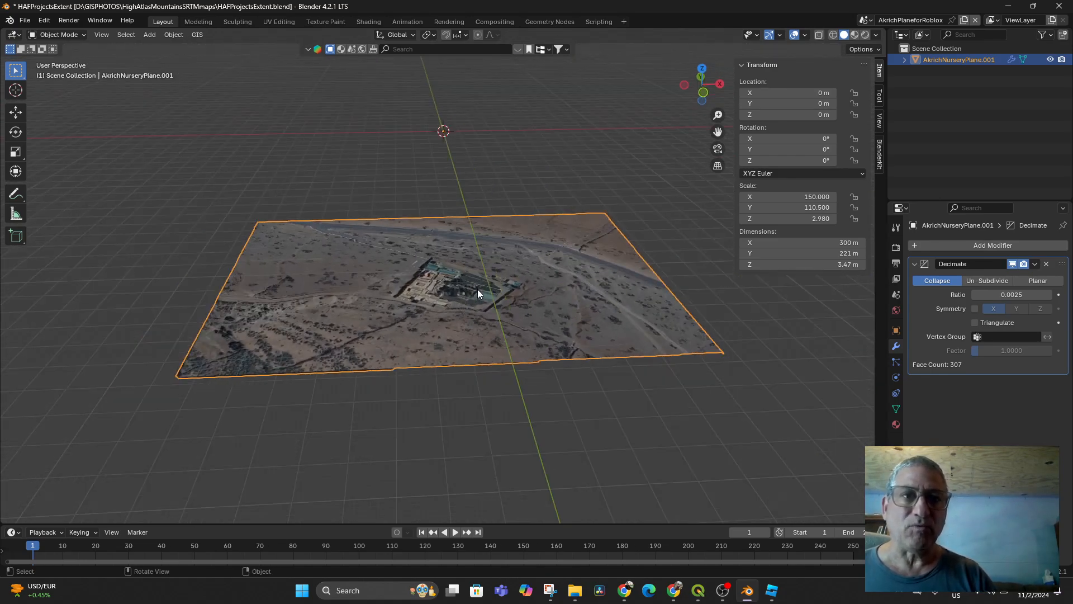
scroll(477, 289, down, 3)
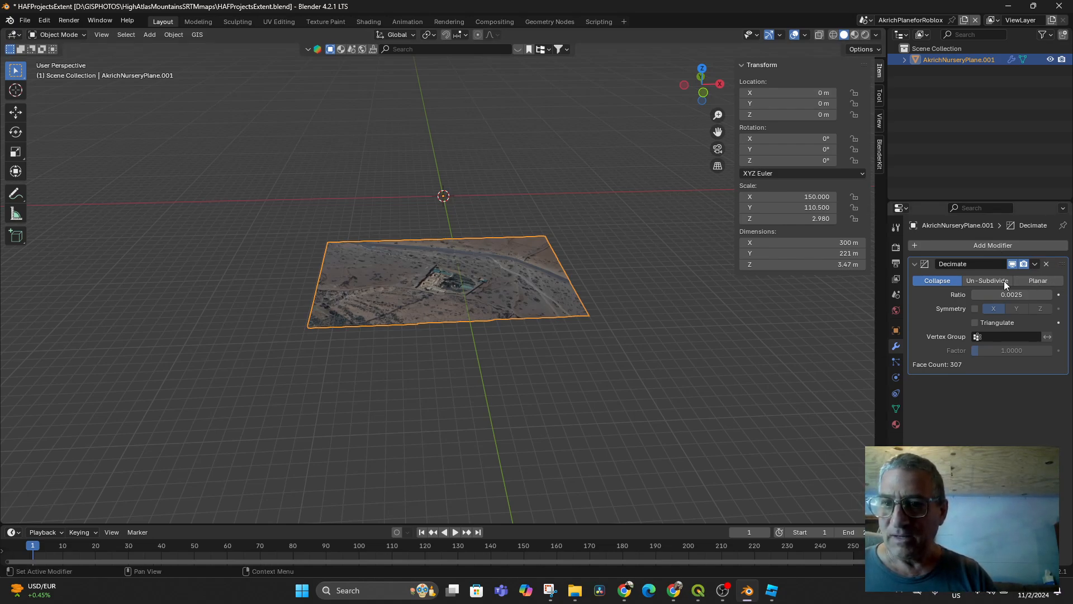
click(1034, 264)
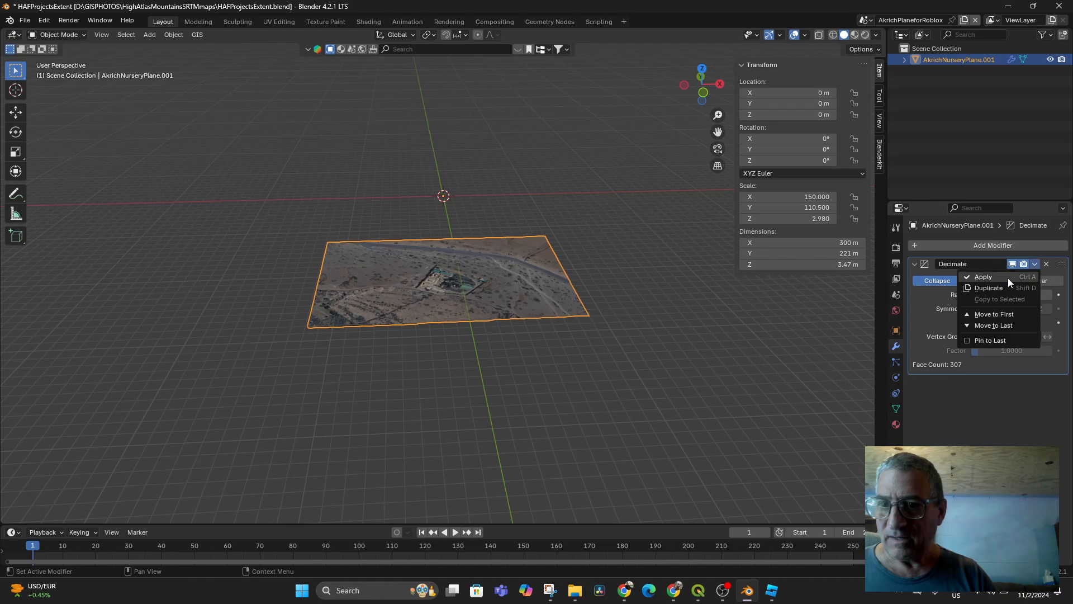
click(994, 277)
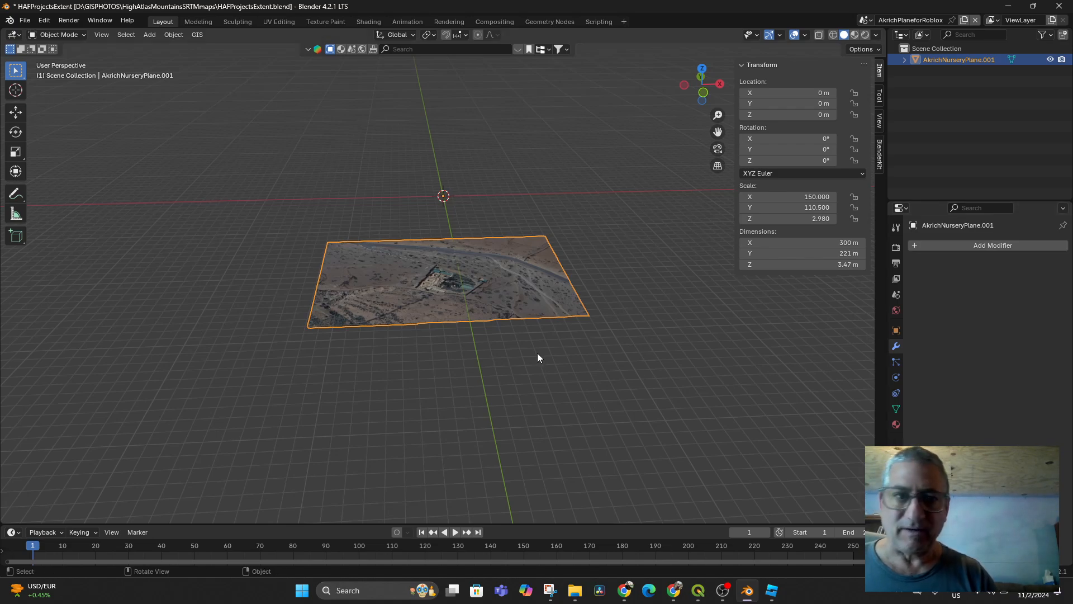
Step: Set the nursery plane's origin to its geometry
middle_drag(507, 277, 508, 261)
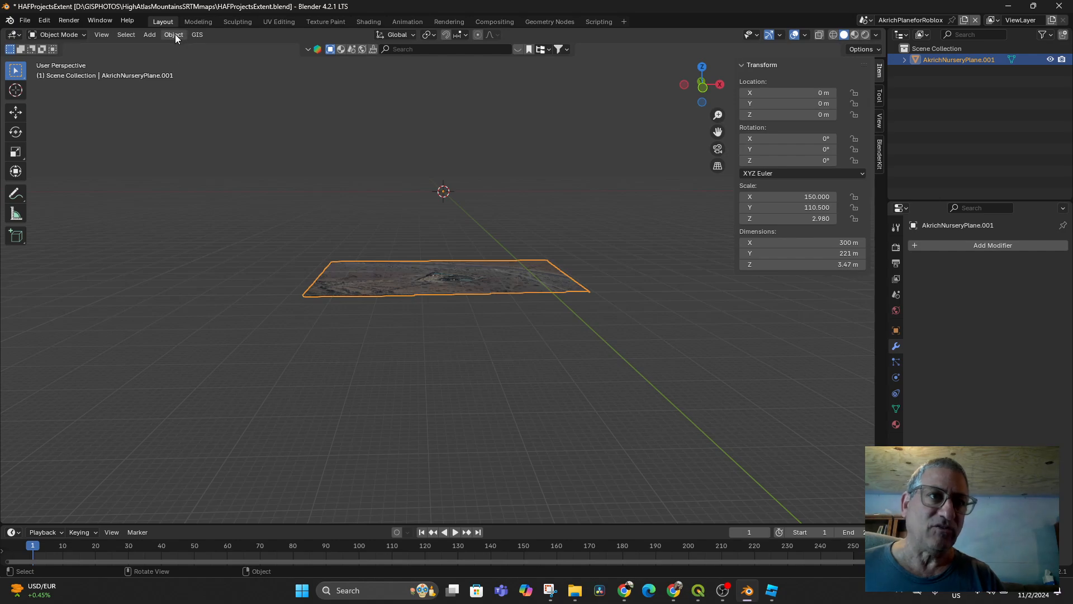
click(174, 35)
mouse_move(234, 59)
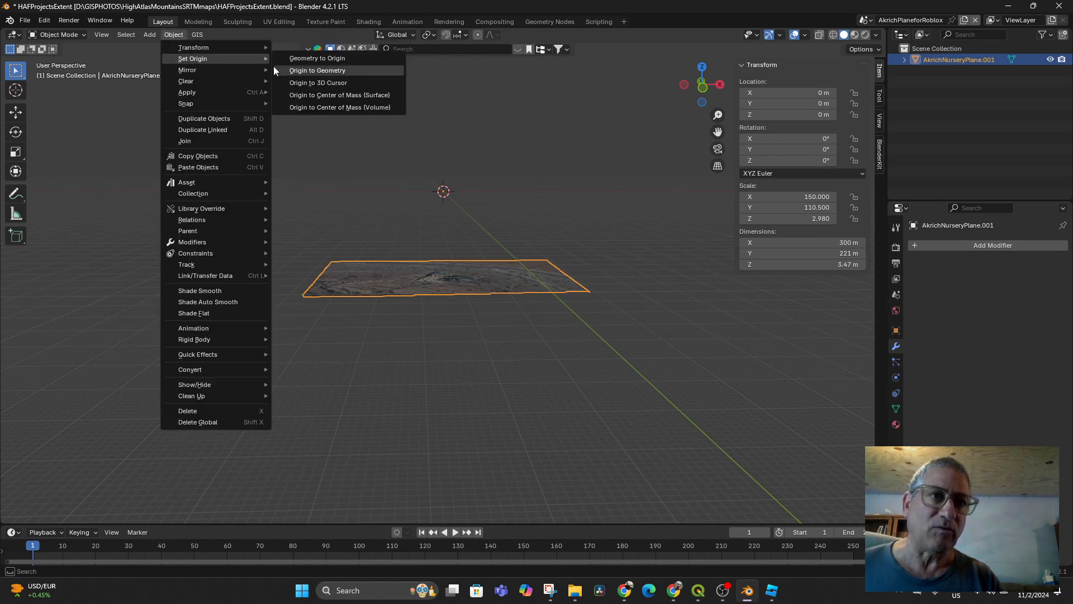
click(303, 70)
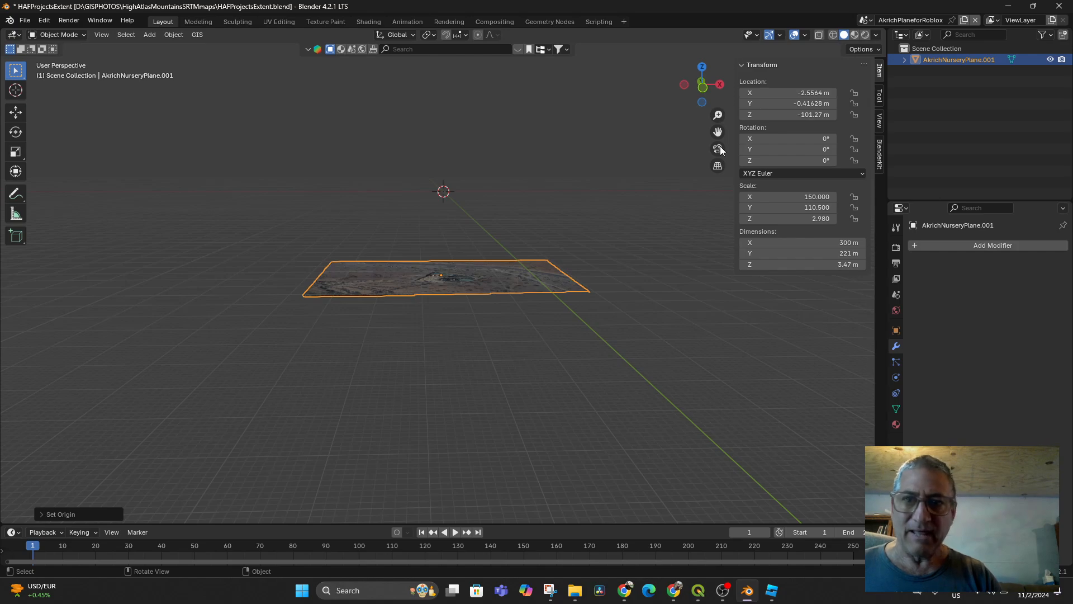
Step: Set the nursery plane's Z location to 0 m and apply all its transforms
click(807, 115)
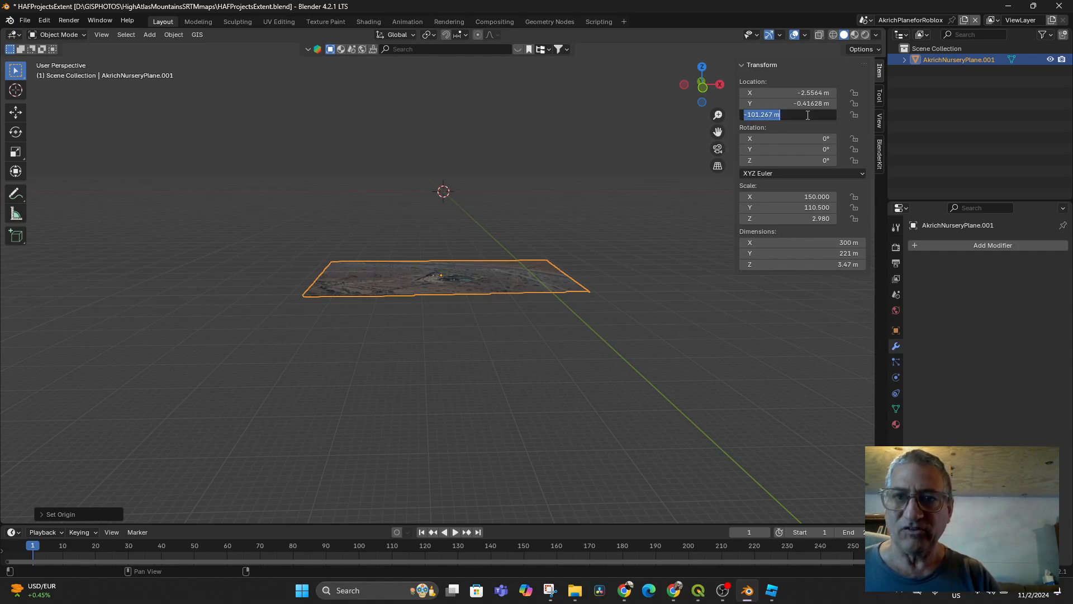
text(0)
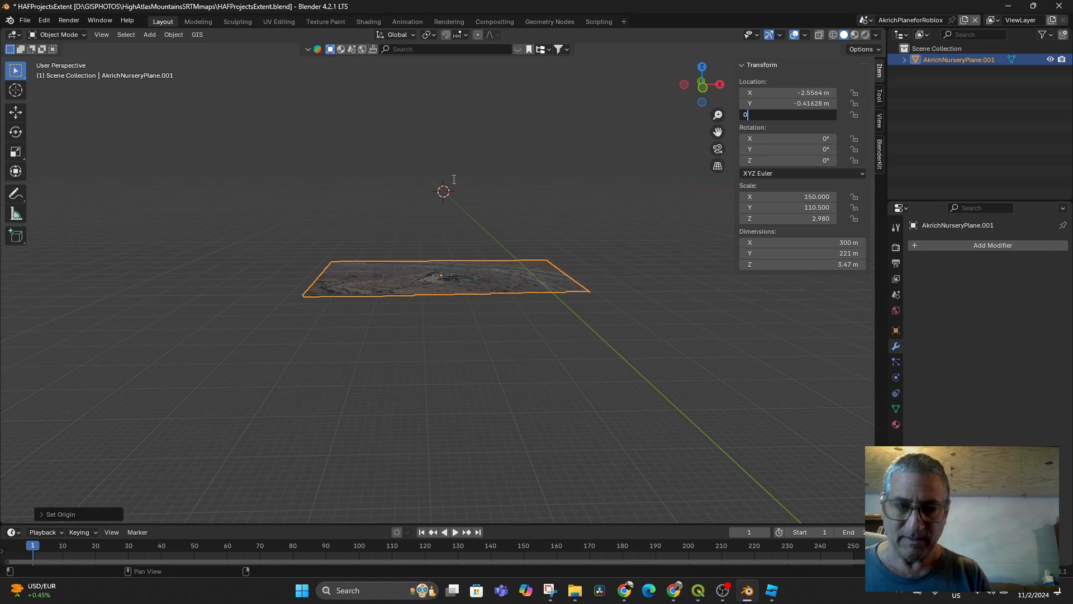
key(Return)
middle_drag(505, 256, 504, 277)
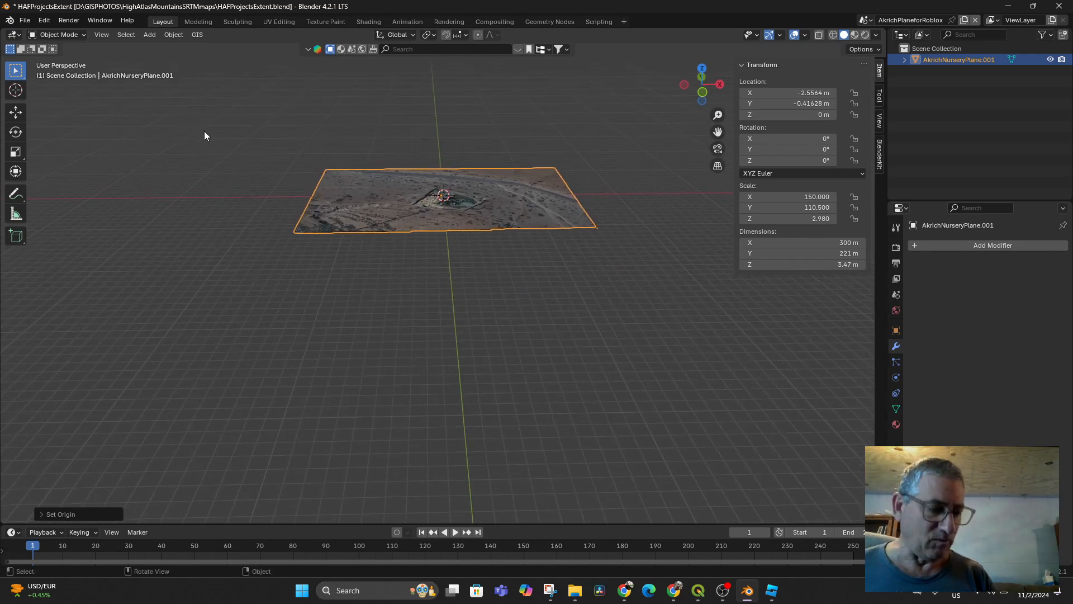
key(ctrl+a)
click(162, 133)
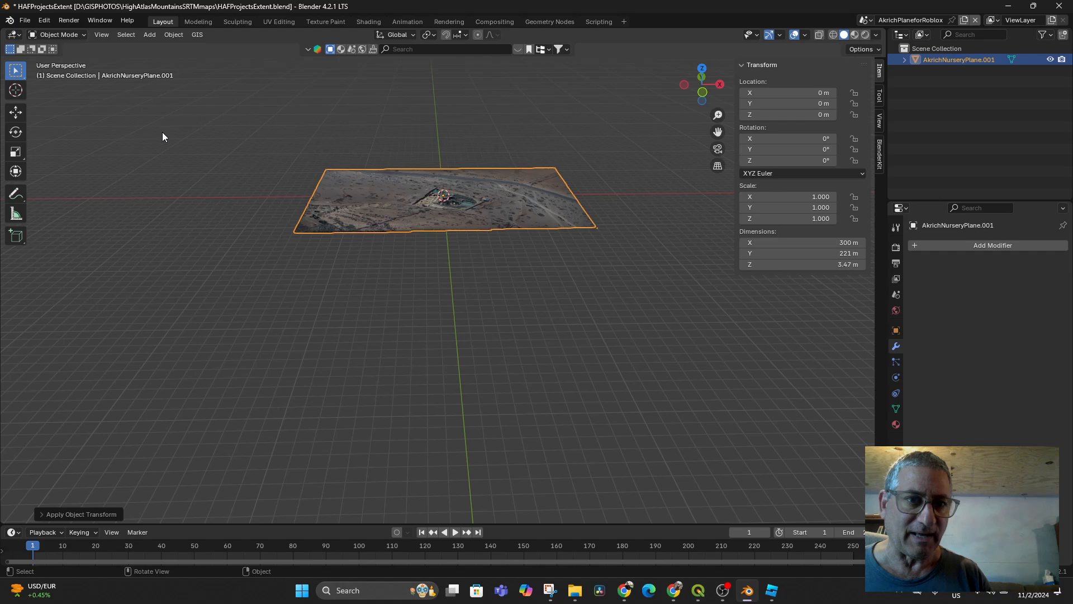
middle_drag(402, 276, 421, 293)
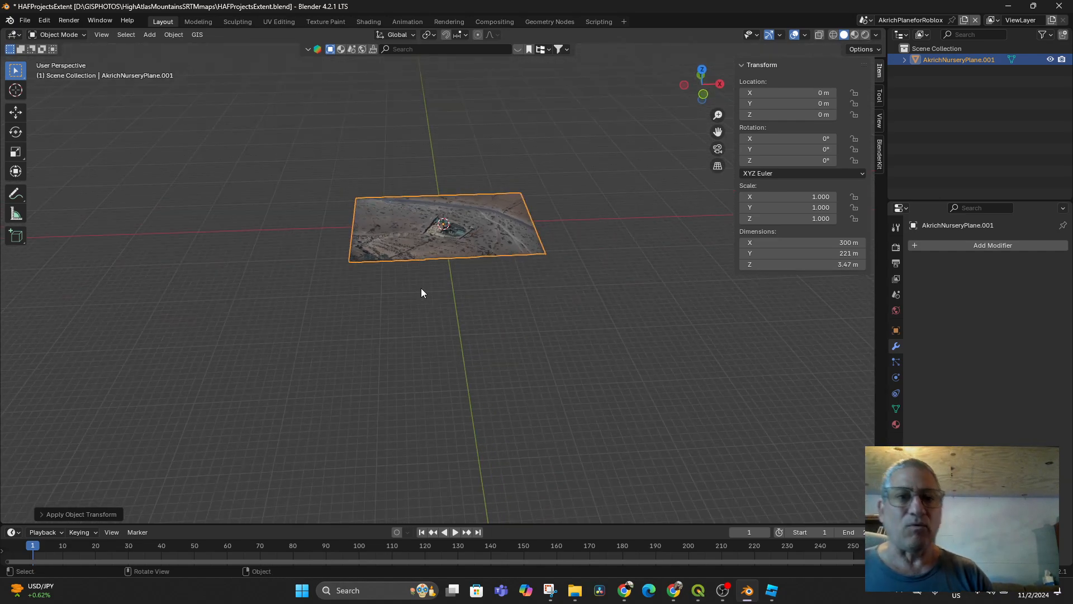
Step: Export the selected nursery plane as FBX, overwriting AkrichNurseryQGIS.fbx in the ShapeFile Exports folder
click(25, 20)
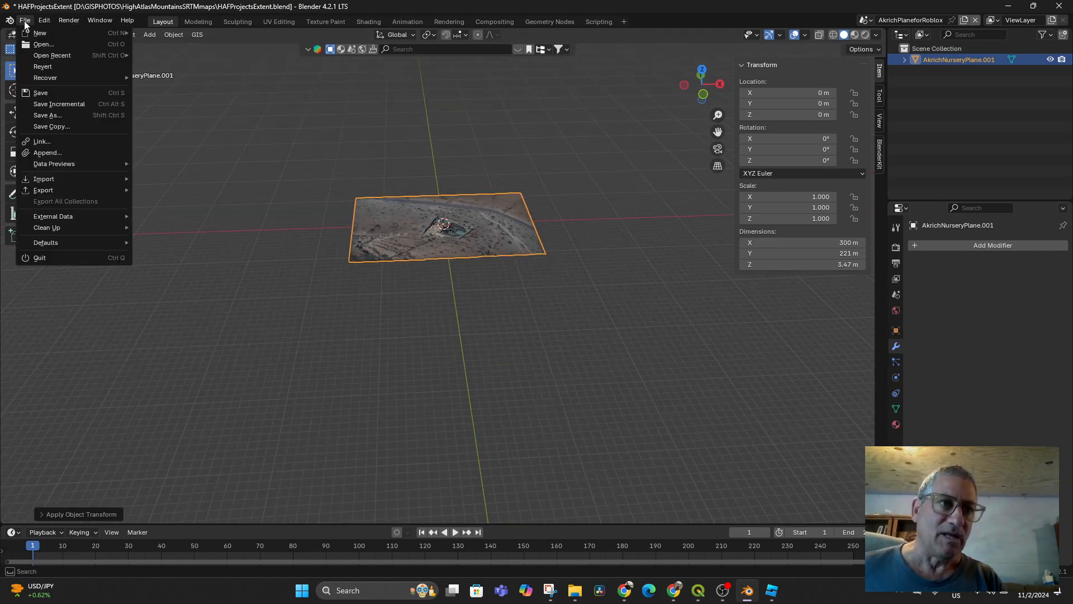
mouse_move(54, 191)
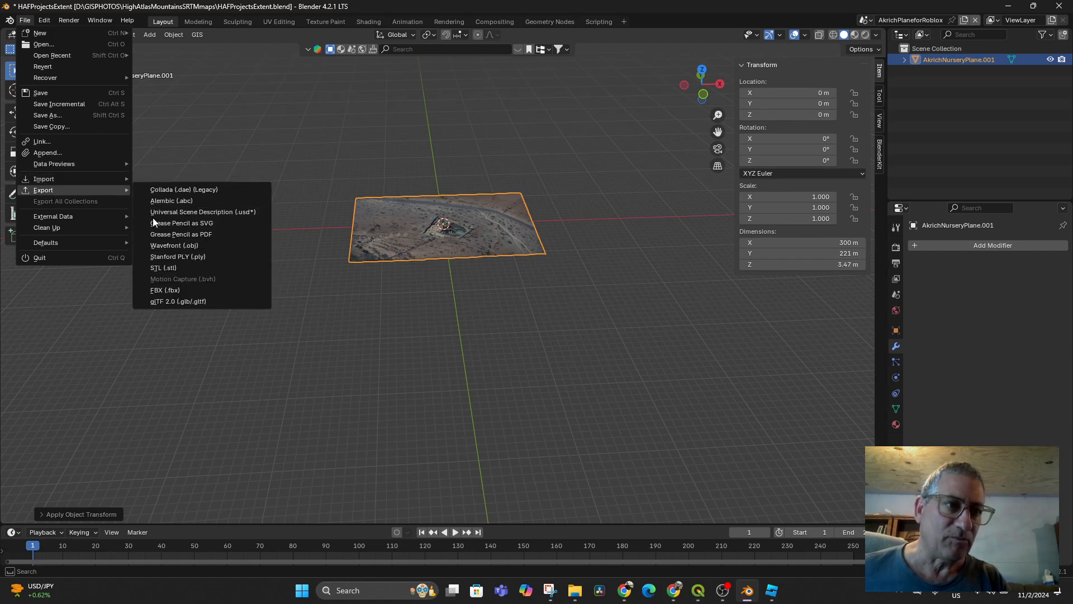
click(176, 290)
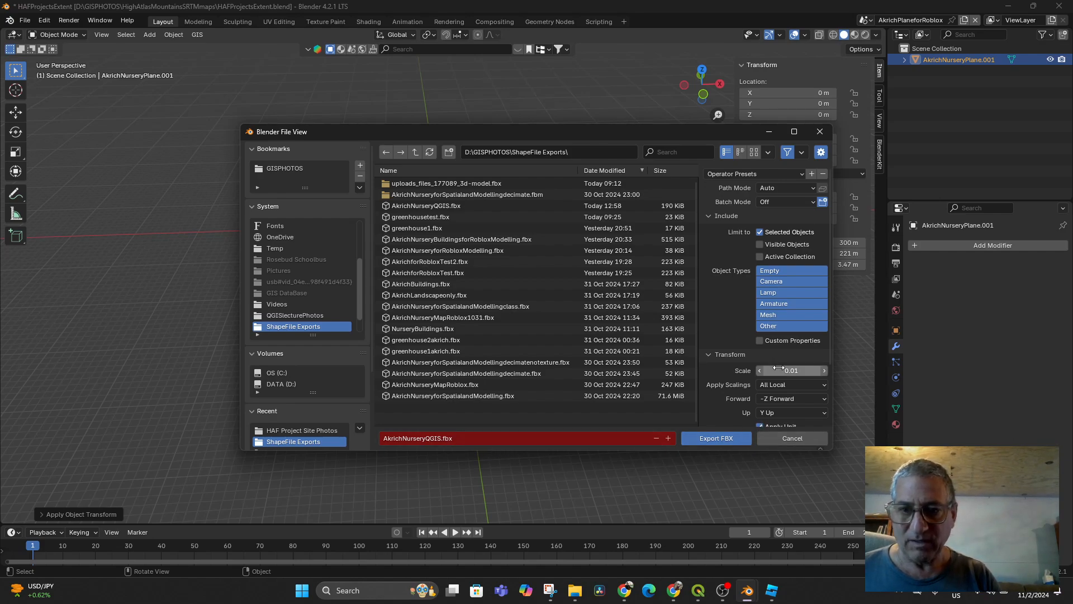
scroll(728, 377, down, 2)
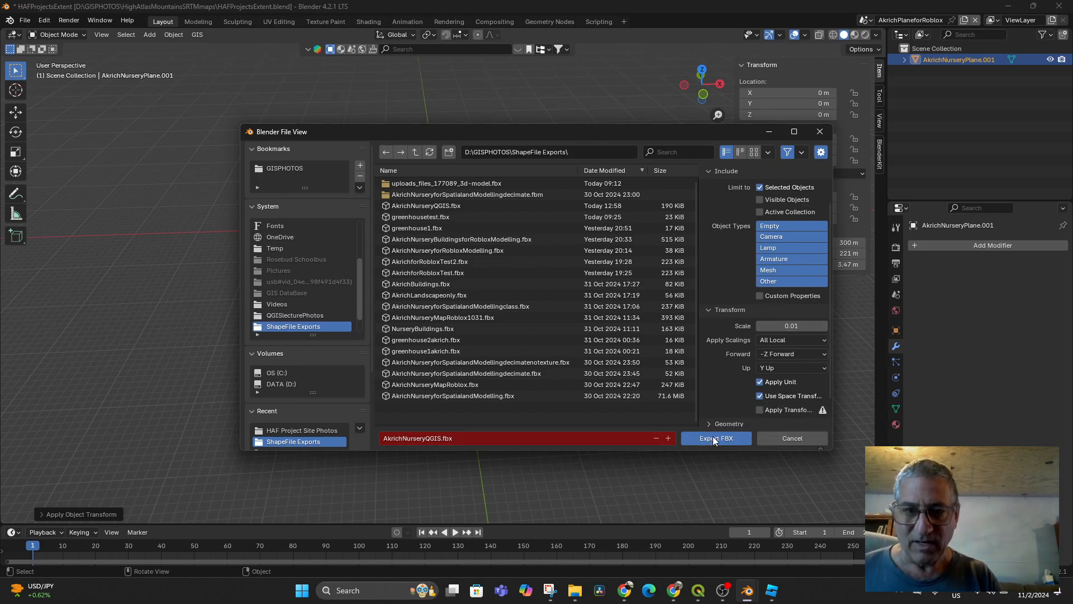
click(713, 437)
Step: Switch to Roblox Studio and view the old nursery map around the avatar in the running playtest
click(771, 592)
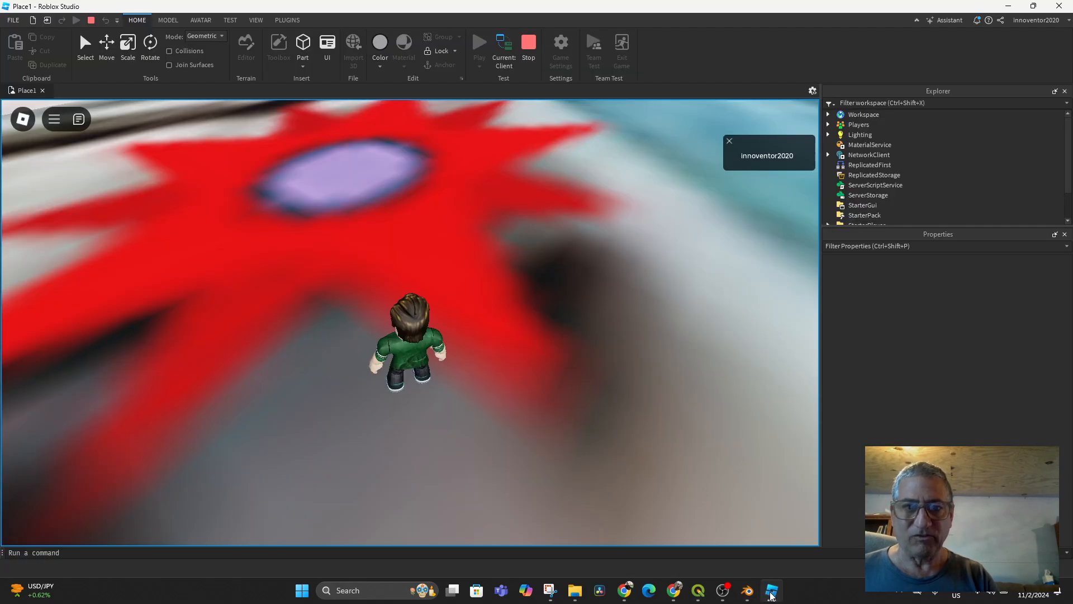
scroll(423, 284, down, 8)
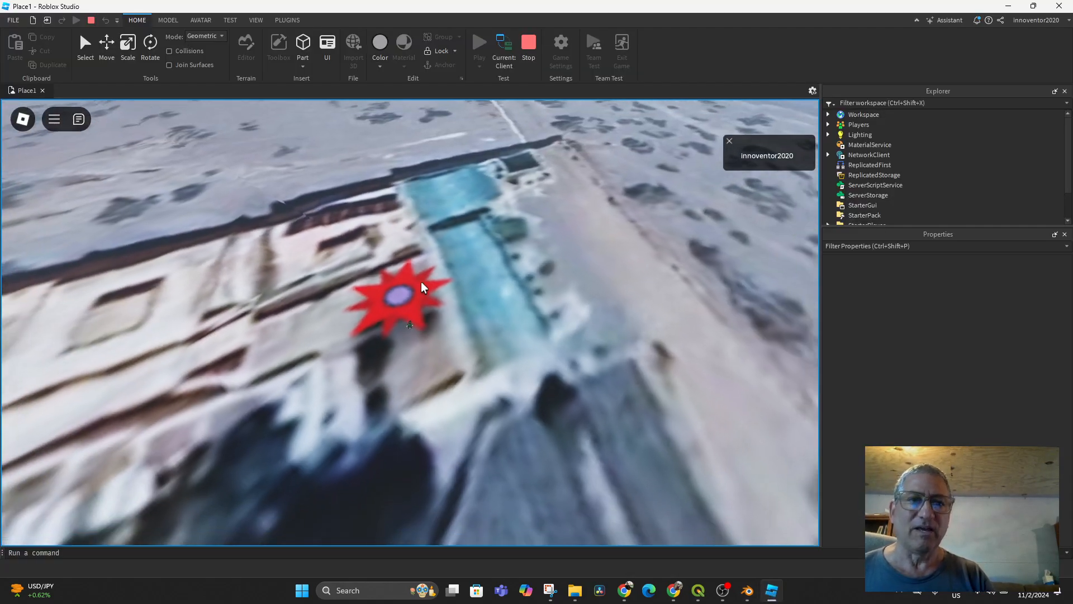
scroll(423, 288, down, 3)
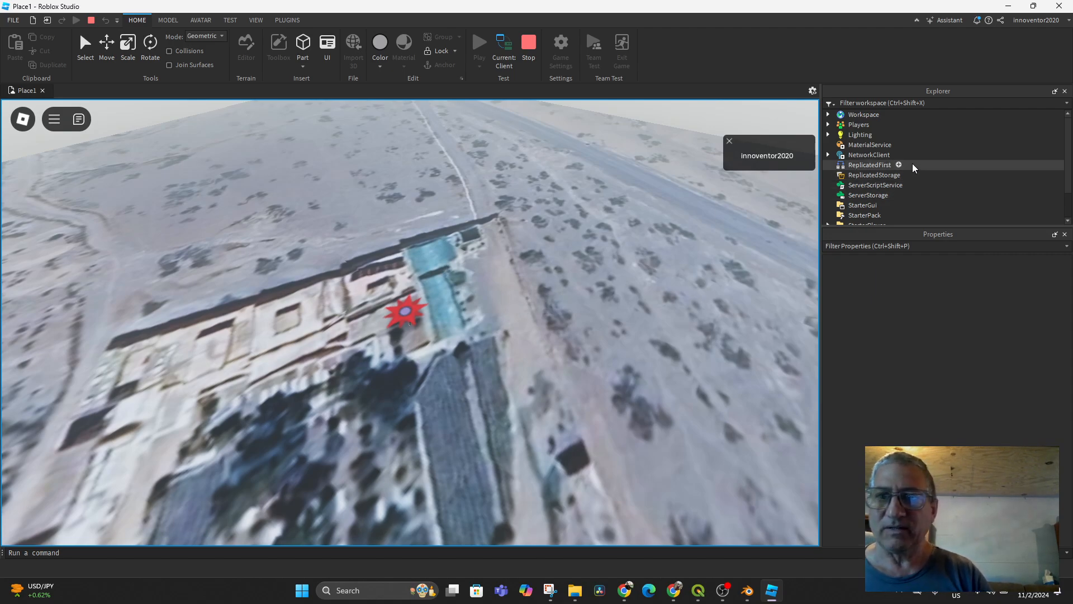
Step: Delete the AkrichNurseryQGIS model from the Workspace of the running playtest
click(828, 114)
click(868, 145)
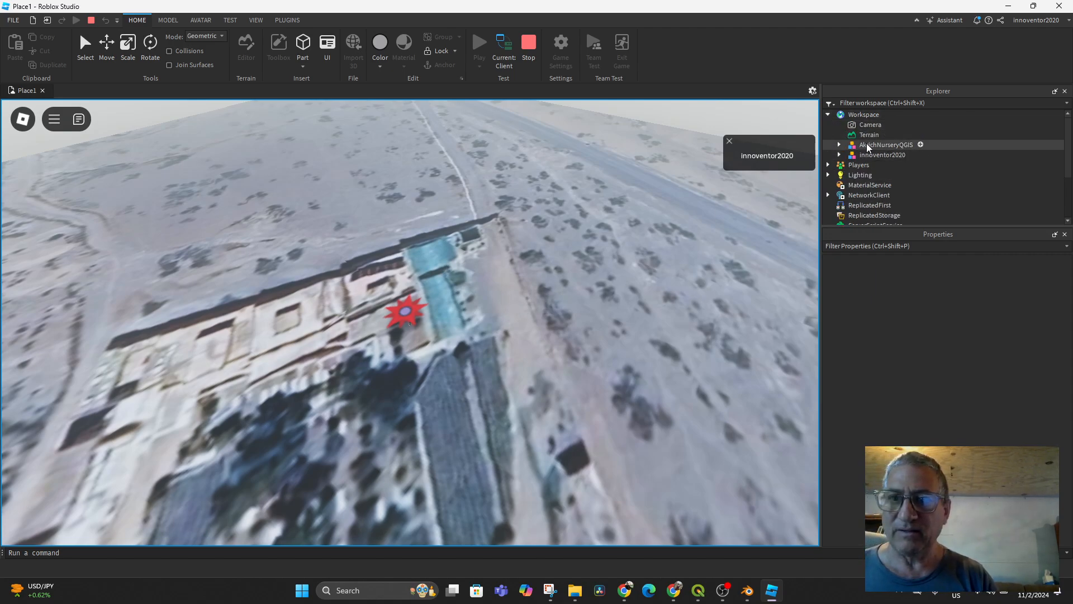
key(Delete)
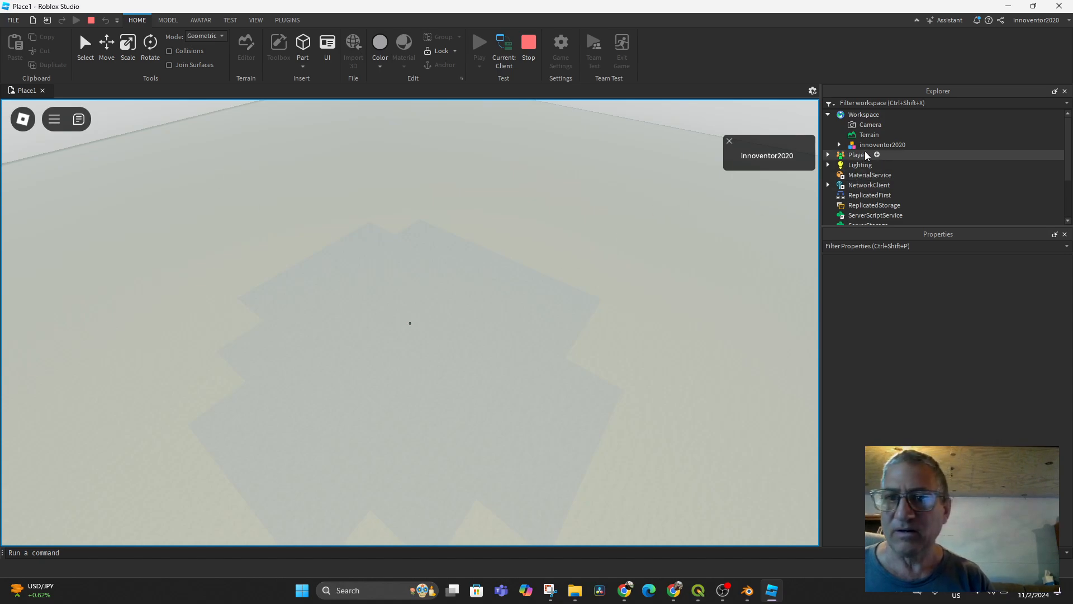
click(864, 114)
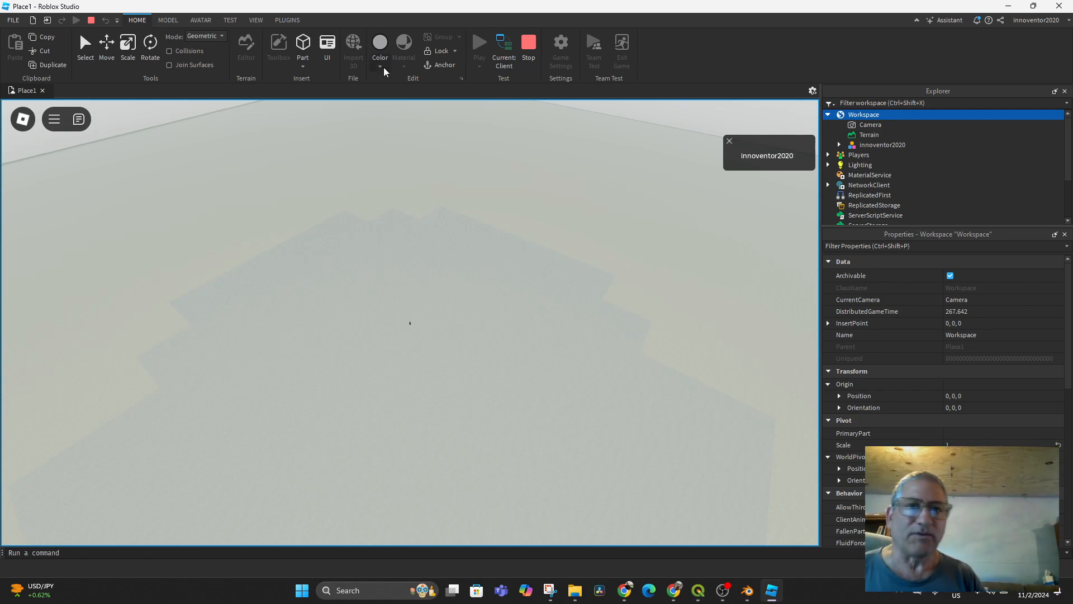
Step: Stop the playtest and delete the old AkrichNurseryQGIS model from the Workspace
click(528, 43)
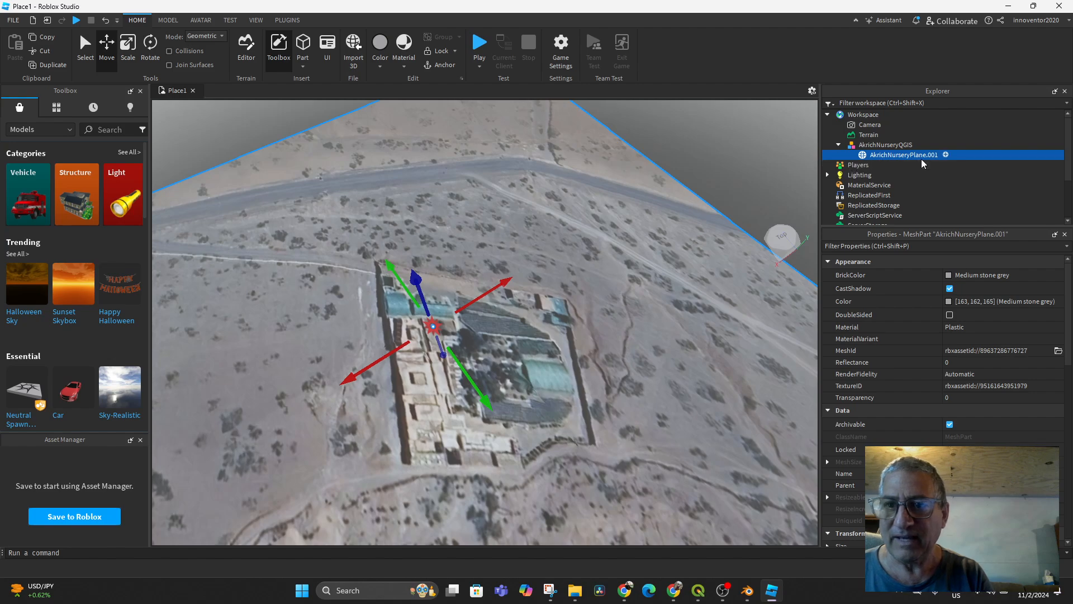
click(879, 146)
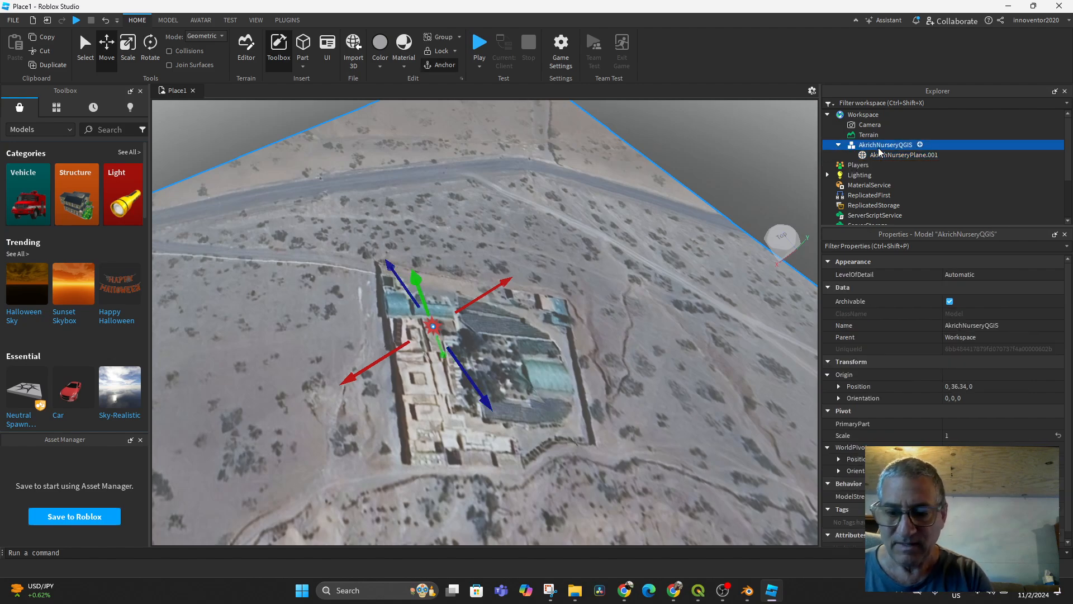
key(Delete)
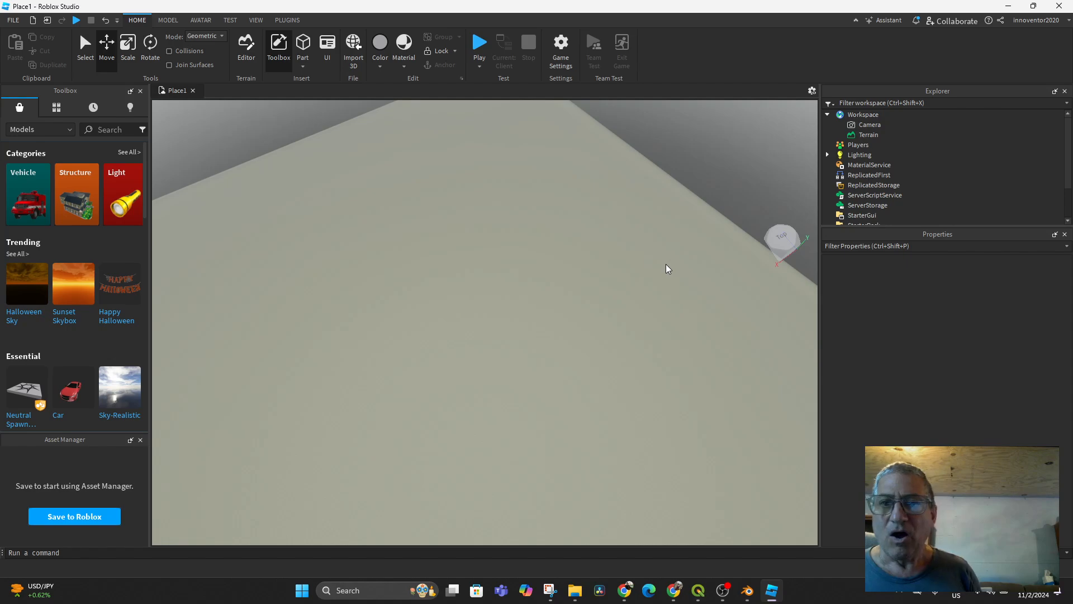
key(ctrl+z)
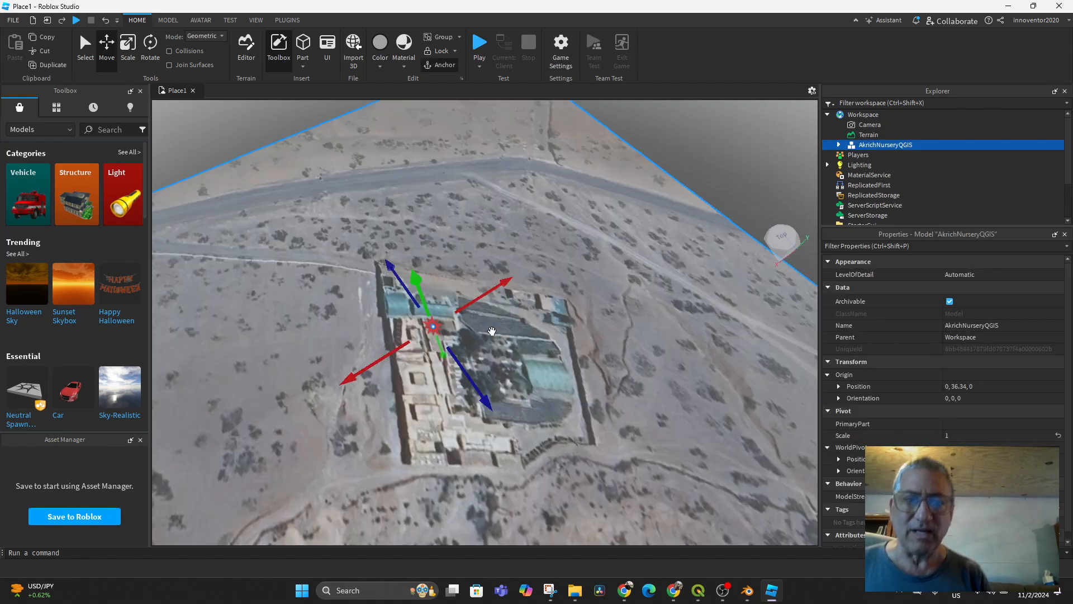
scroll(485, 332, down, 1)
scroll(502, 349, up, 1)
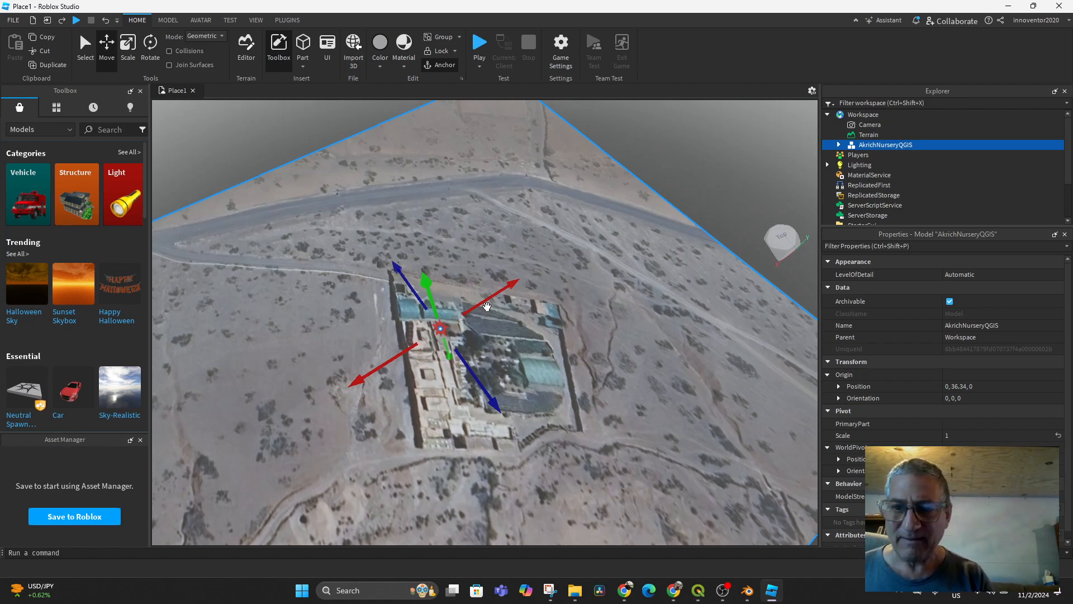
key(Delete)
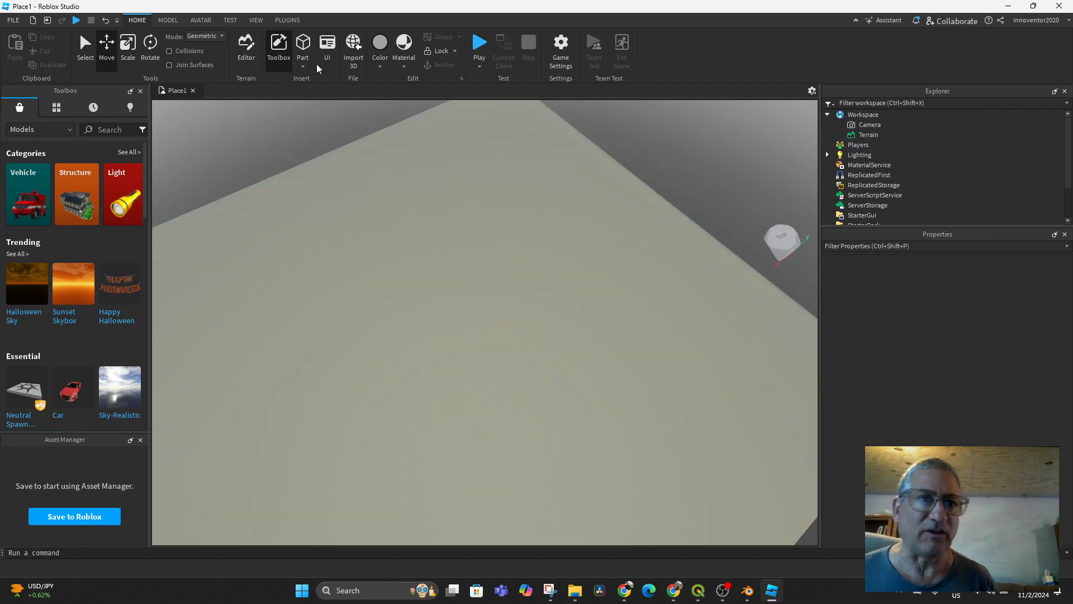
Step: Import AkrichNurseryQGIS.fbx from the ShapeFile Exports folder into the Workspace with the default import settings
click(354, 48)
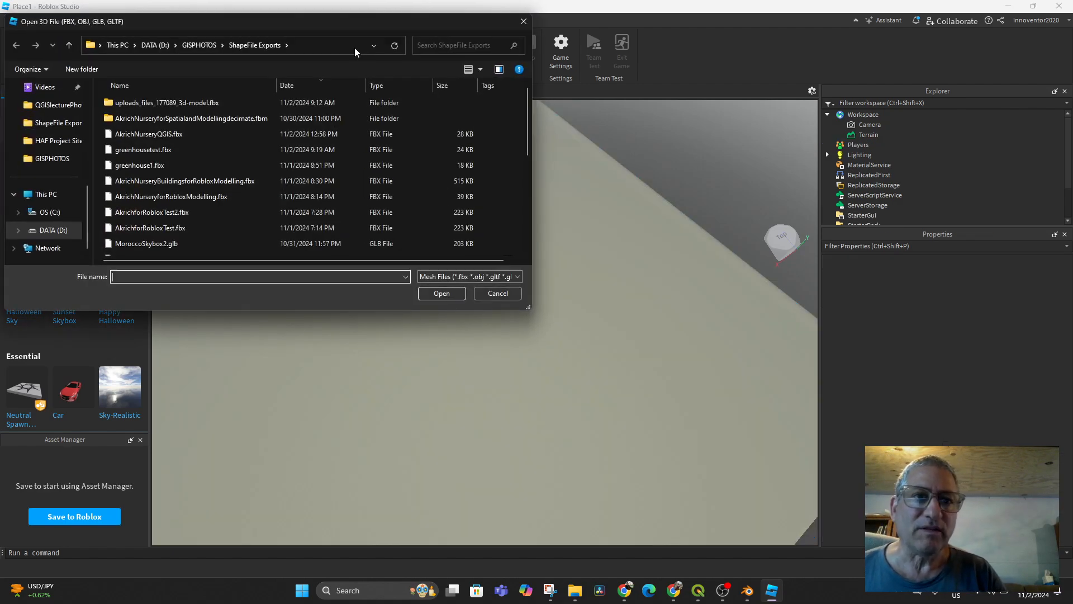
click(164, 135)
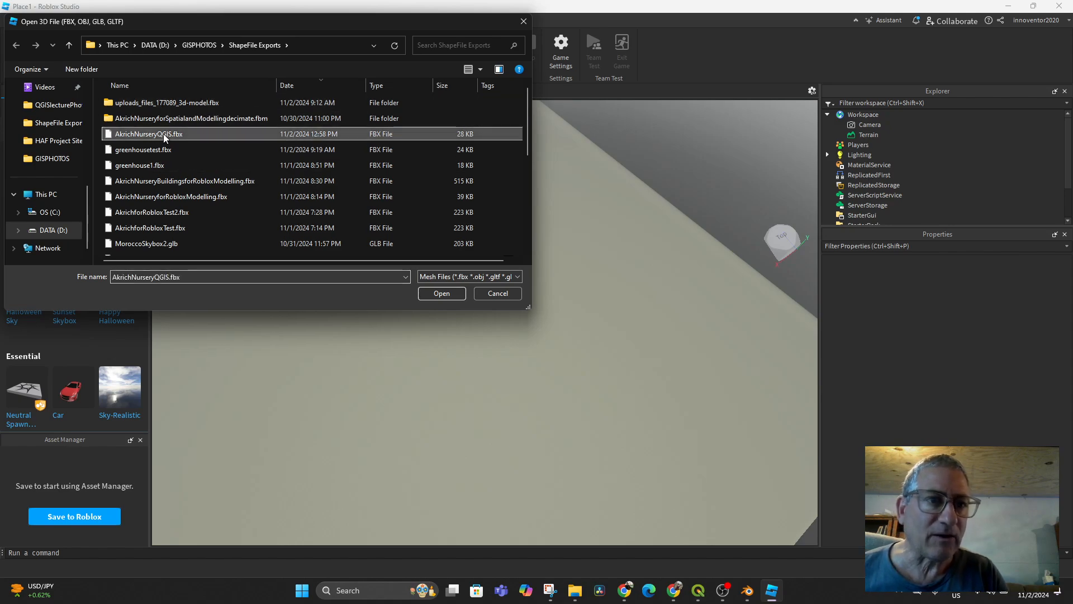
click(428, 293)
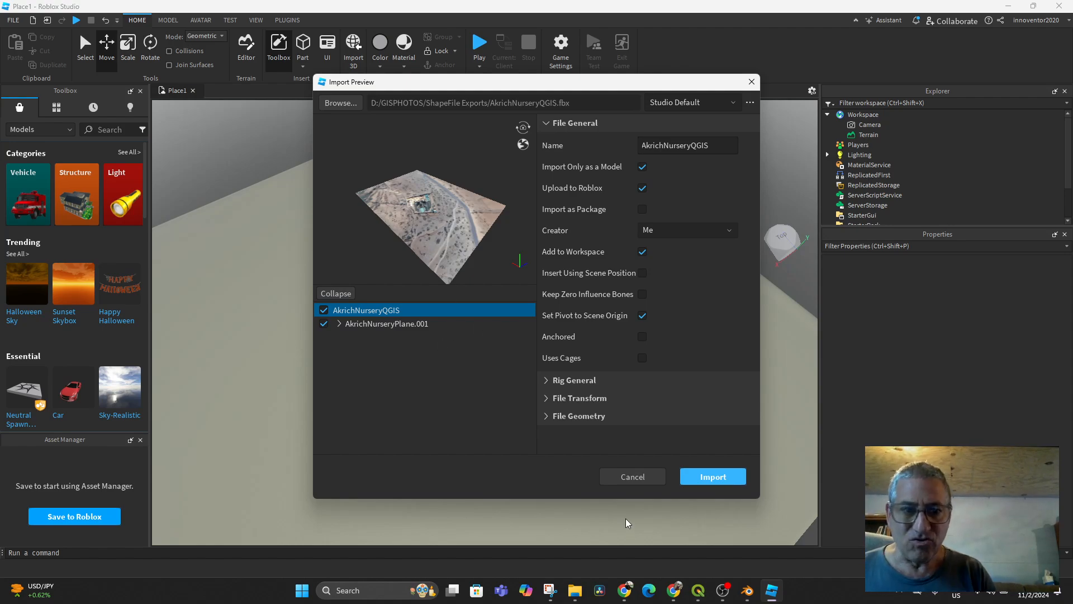
click(717, 478)
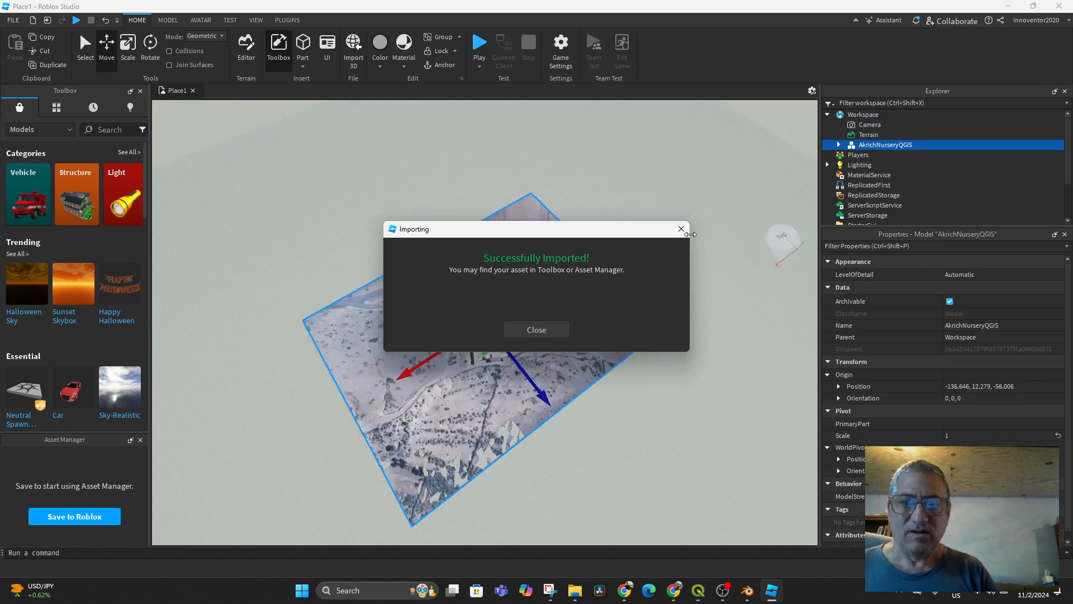
click(536, 329)
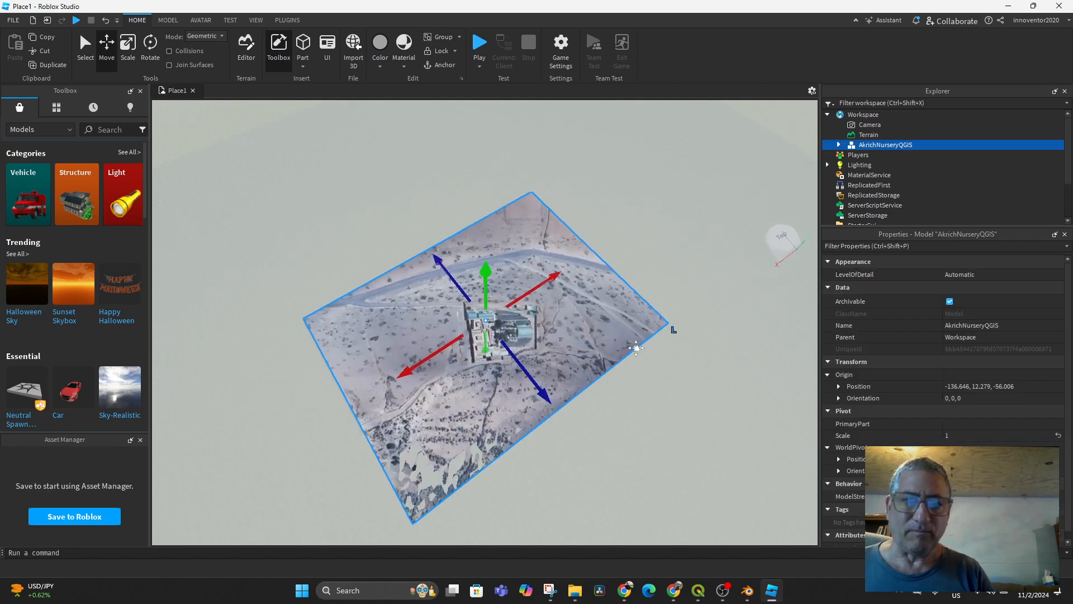
Step: Set the size of the AkrichNurseryPlane.001 mesh inside the imported model to 3000.001, 30.471, 2210.006
scroll(639, 289, down, 8)
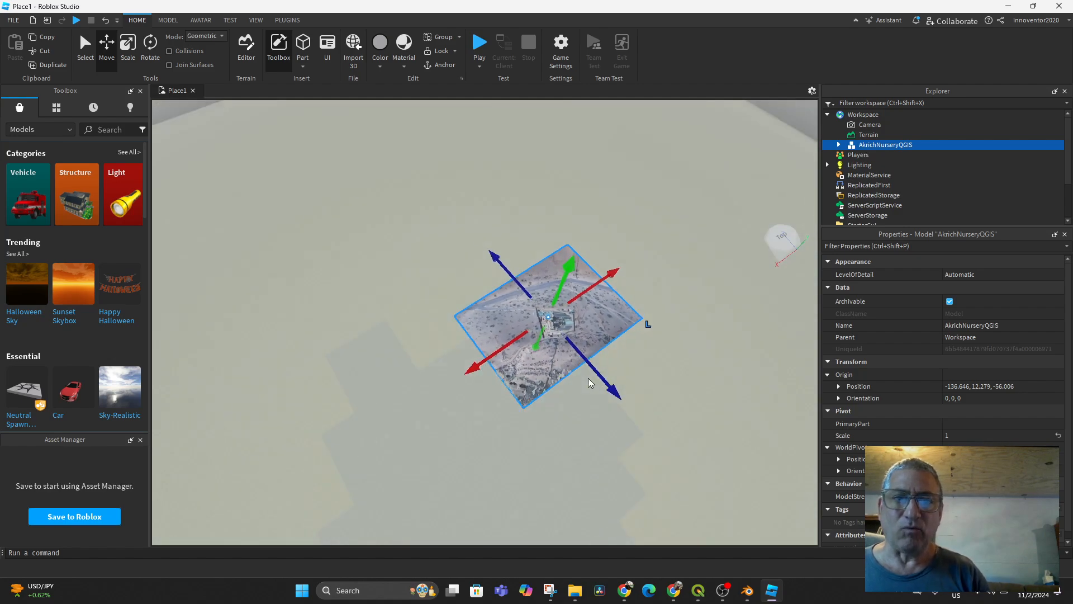
scroll(587, 391, down, 3)
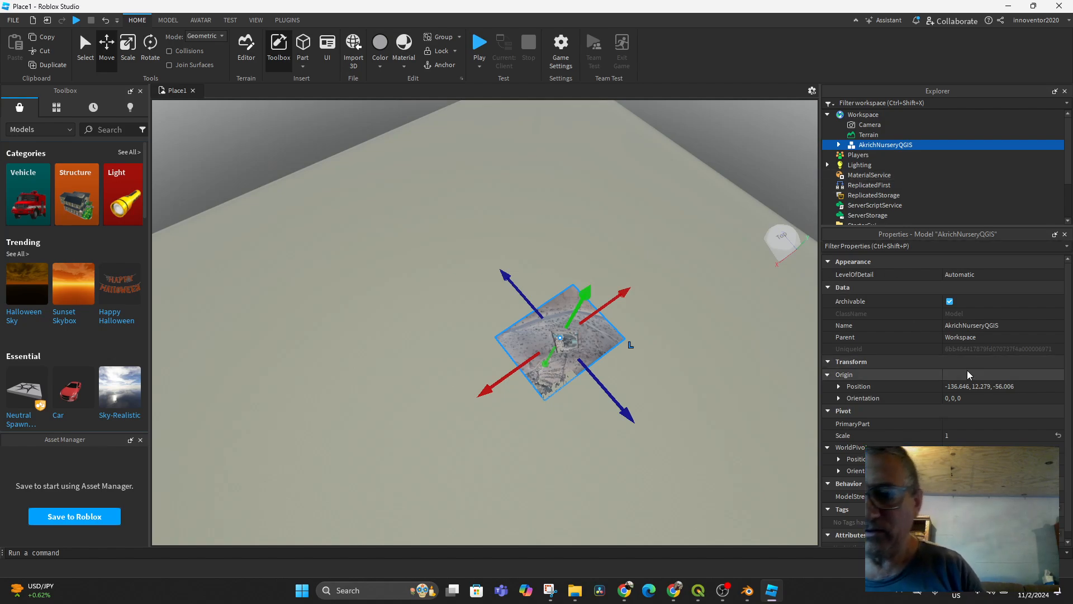
click(838, 145)
click(872, 156)
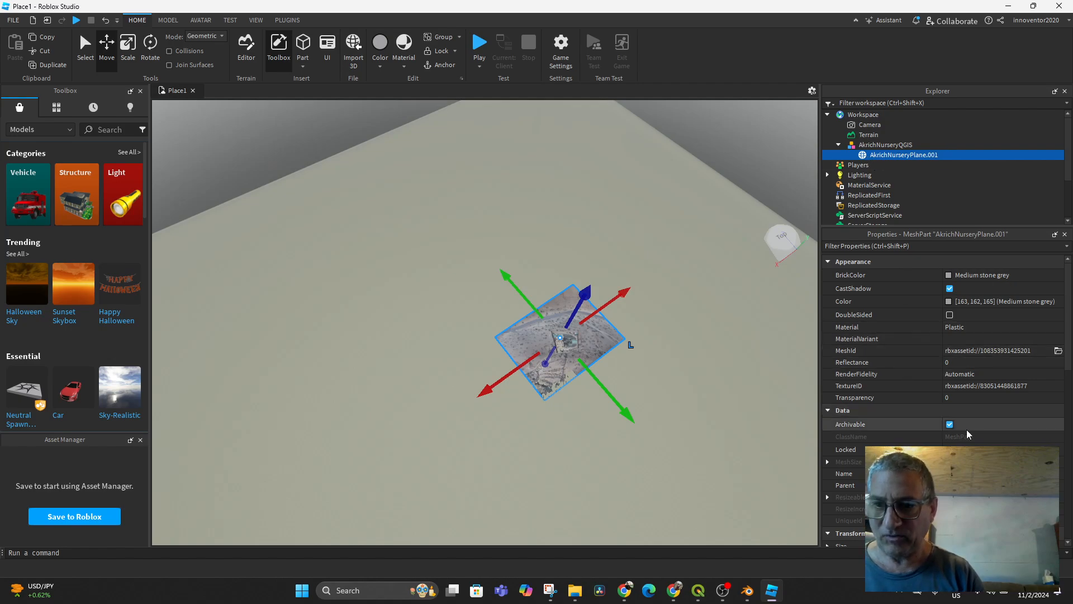
scroll(950, 391, down, 4)
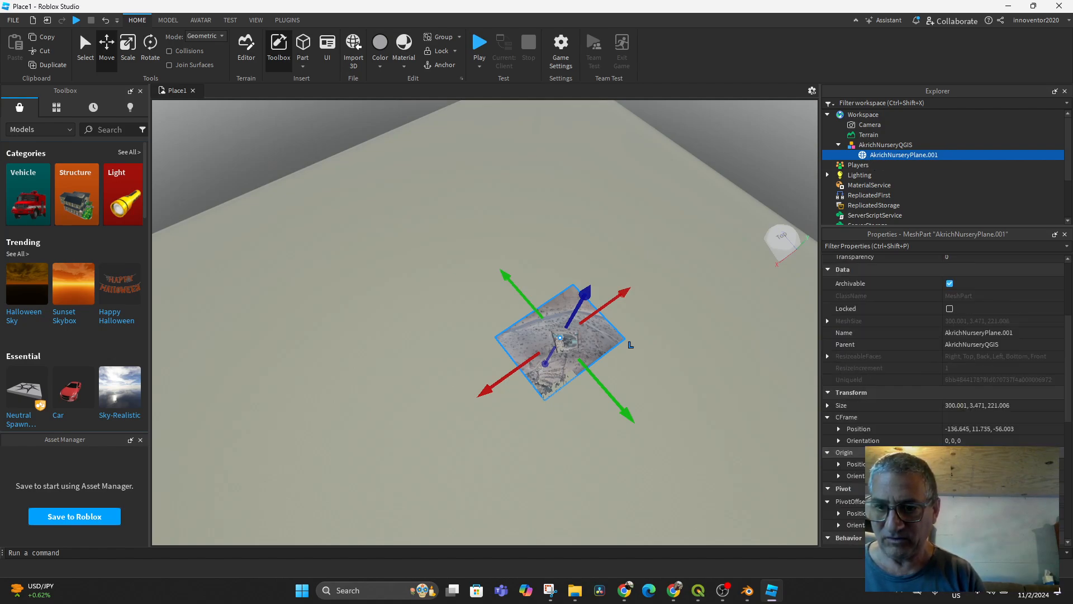
click(828, 405)
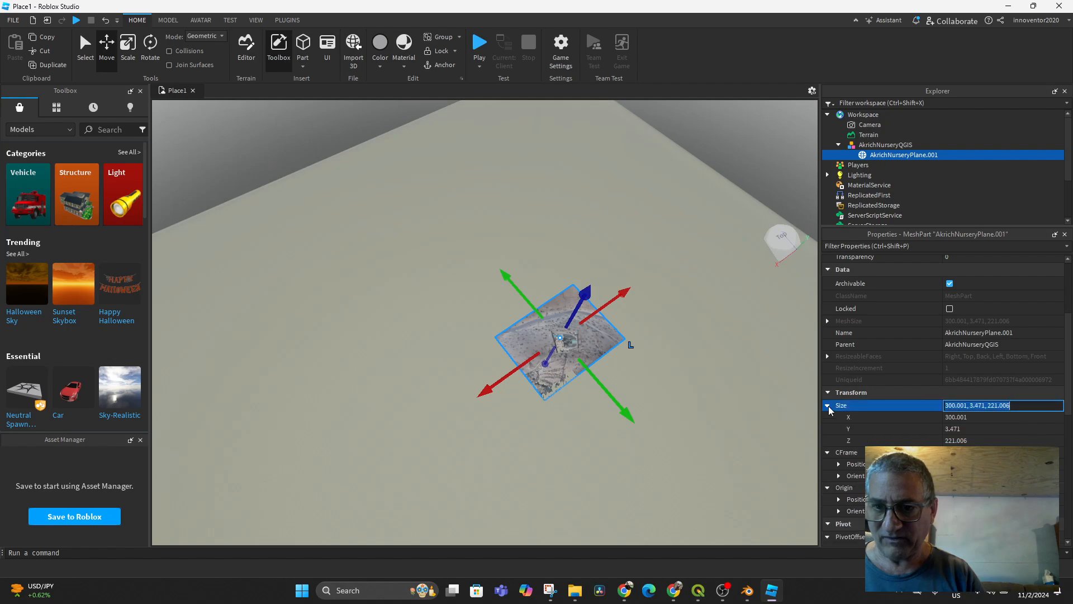
click(947, 405)
click(956, 404)
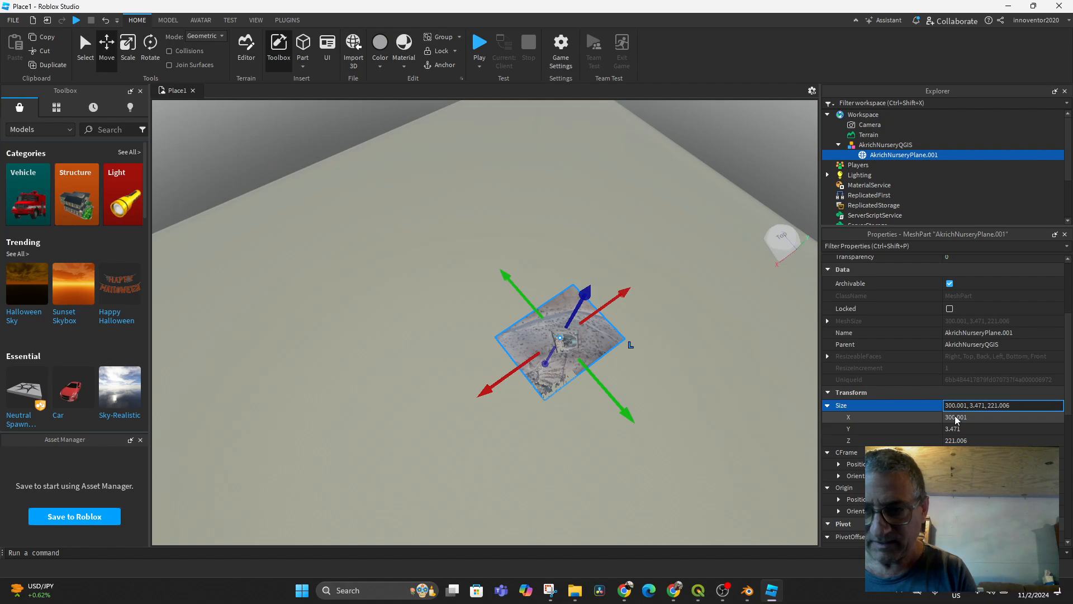
text(0)
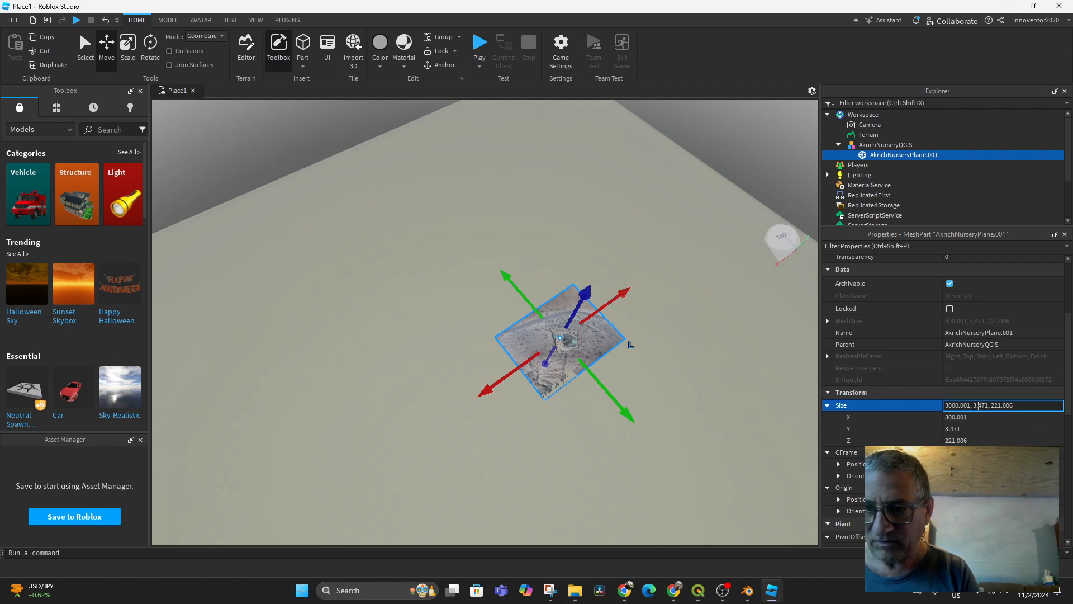
click(975, 405)
text(0)
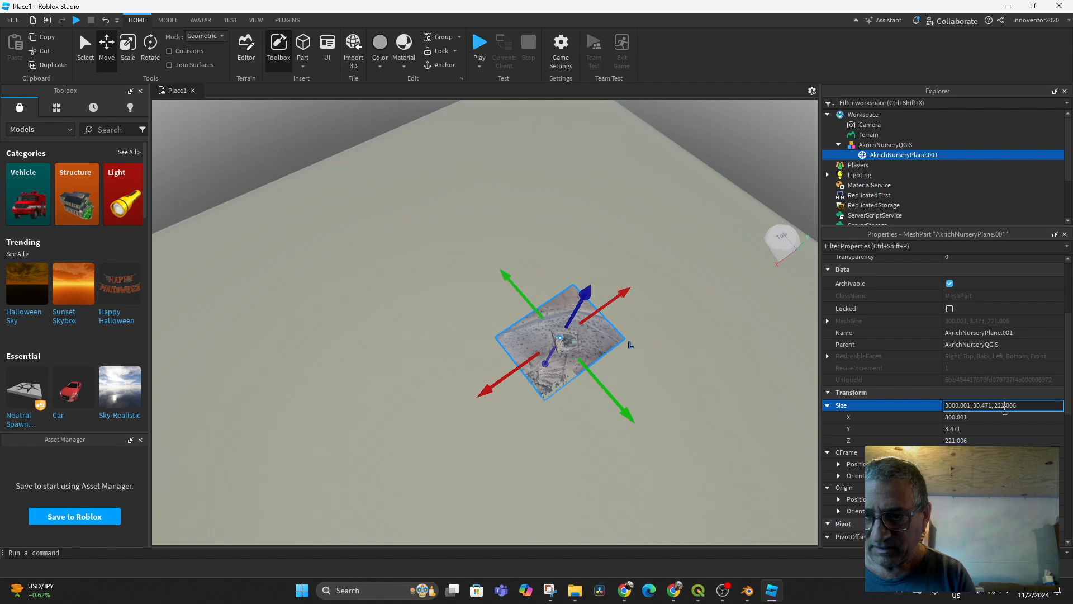
text(0)
key(Return)
scroll(410, 401, down, 1)
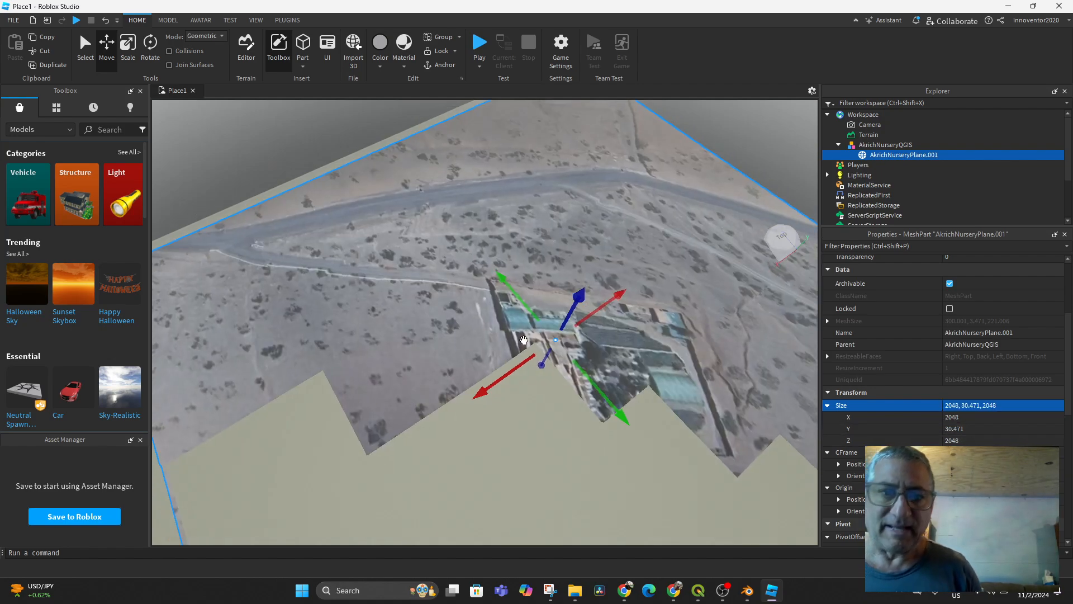
Step: Move the AkrichNurseryPlane.001 mesh up by about 26.125 studs so it clears the sand terrain
mouse_move(579, 294)
mouse_down()
mouse_move(582, 280)
mouse_move(582, 295)
mouse_up()
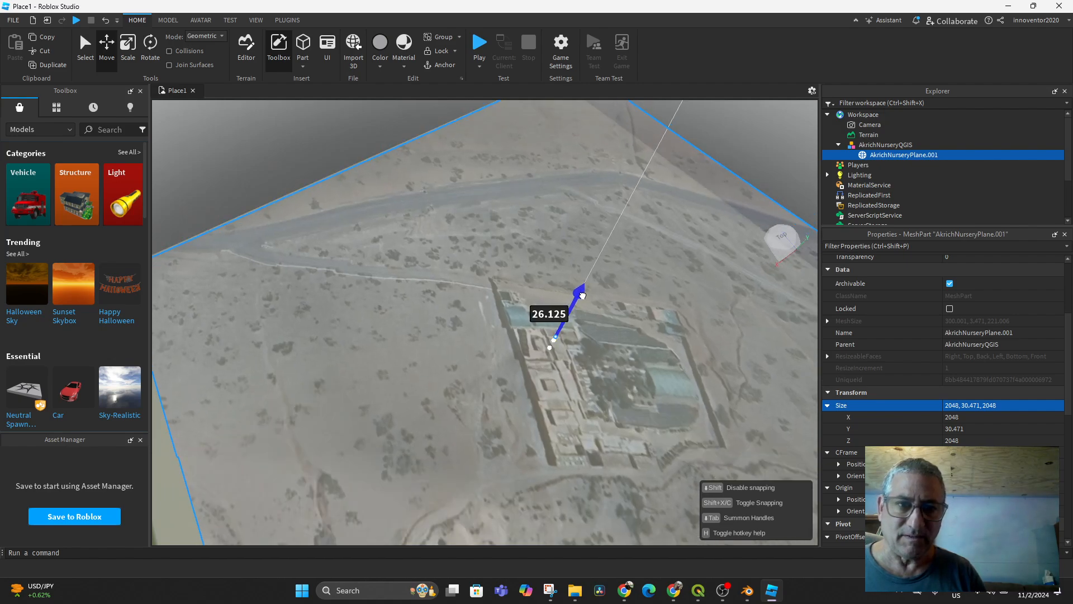
right_drag(582, 296, 561, 339)
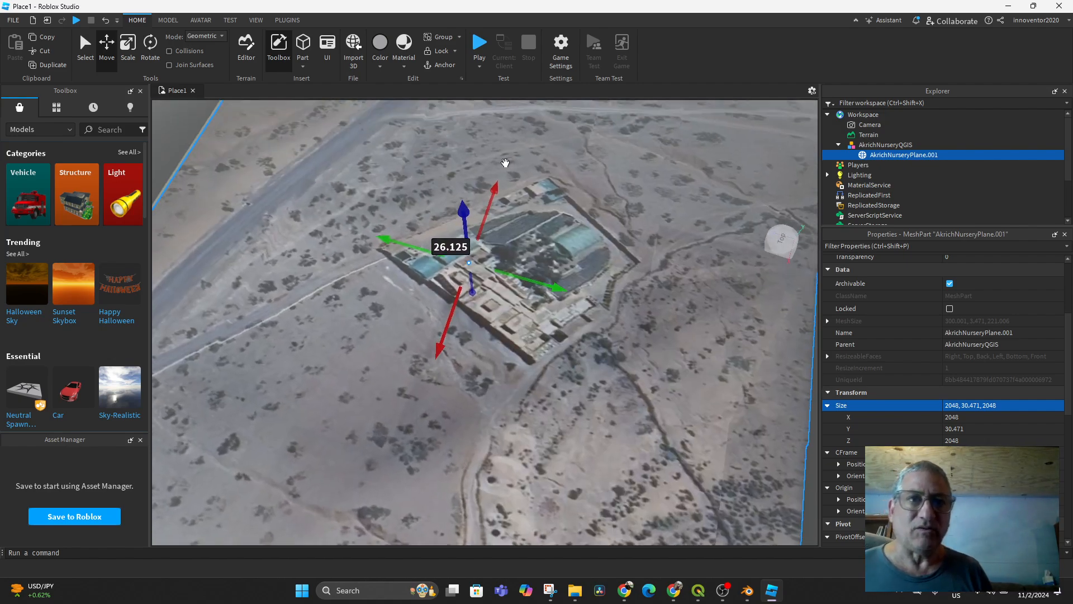
Step: Playtest the place, walk the avatar across the raised nursery plane, view the compound from afar, and stop the playtest
click(479, 47)
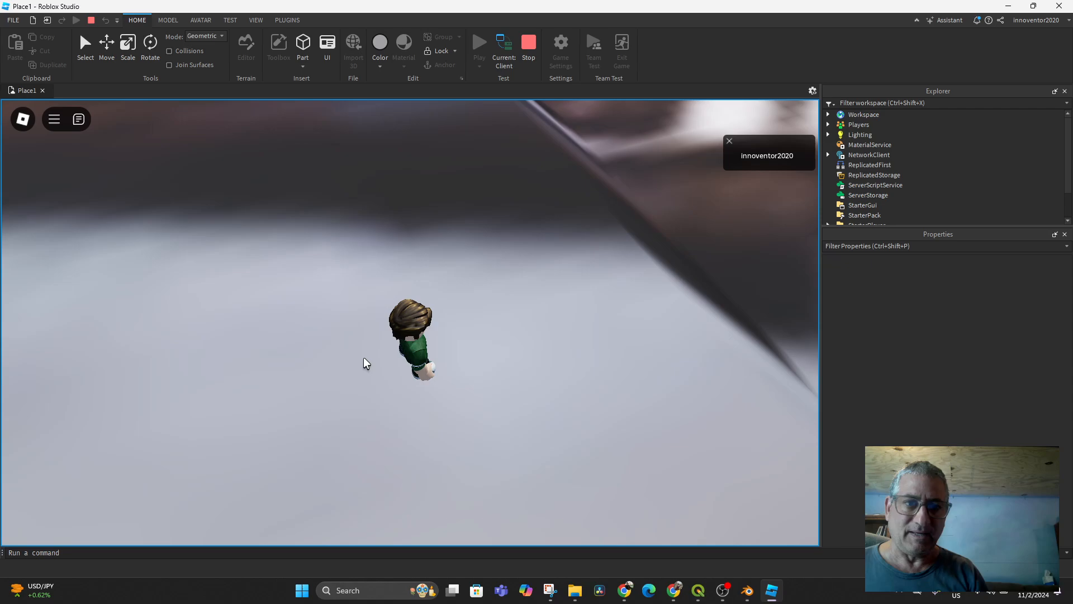
right_drag(364, 359, 364, 358)
key(w)
key(s)
key(w)
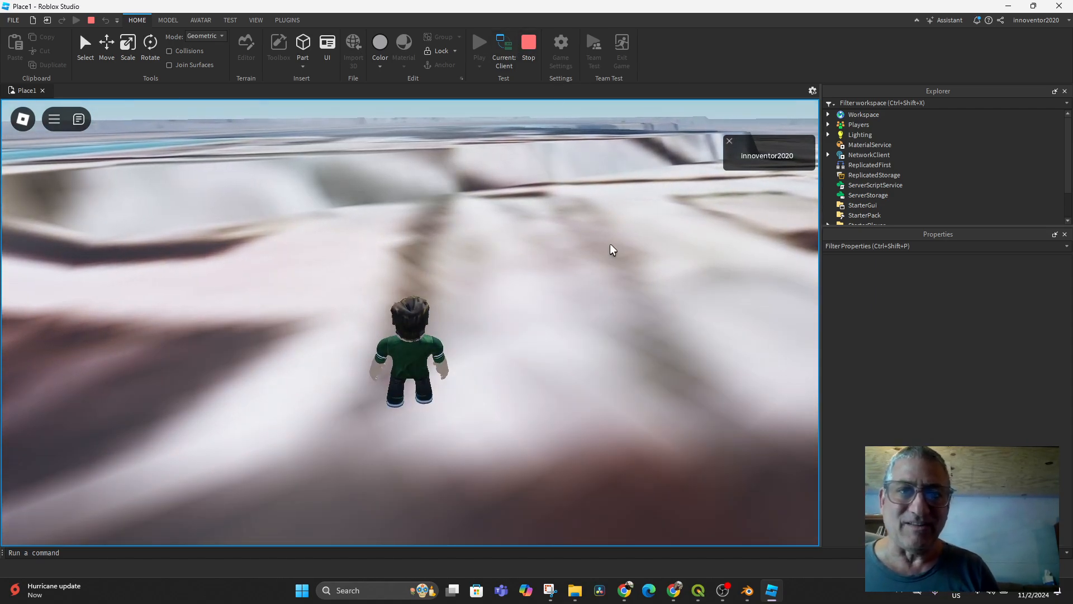
scroll(613, 250, down, 10)
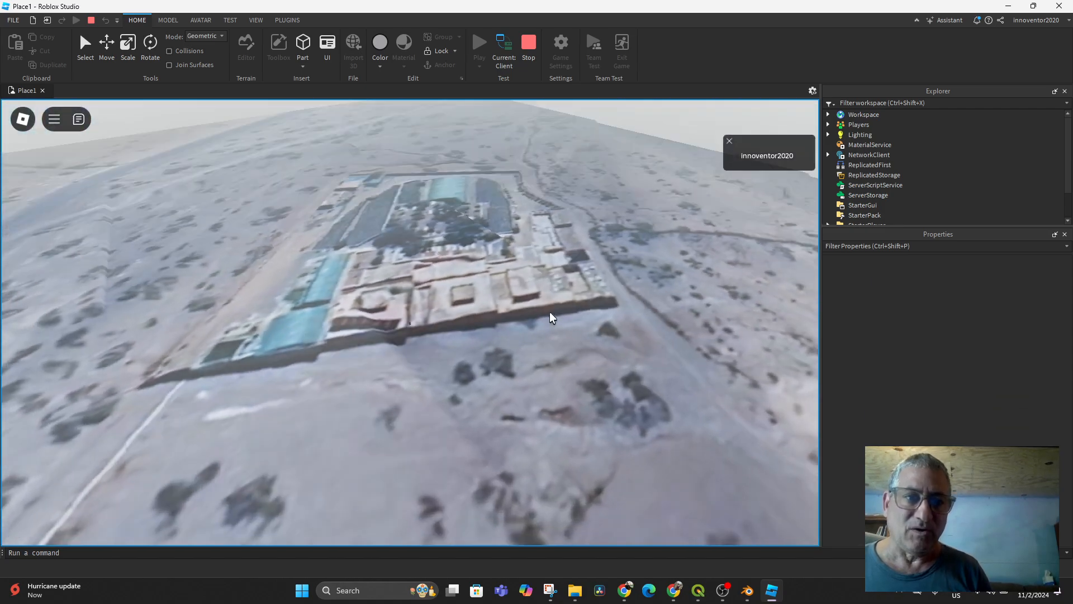
right_drag(552, 318, 552, 318)
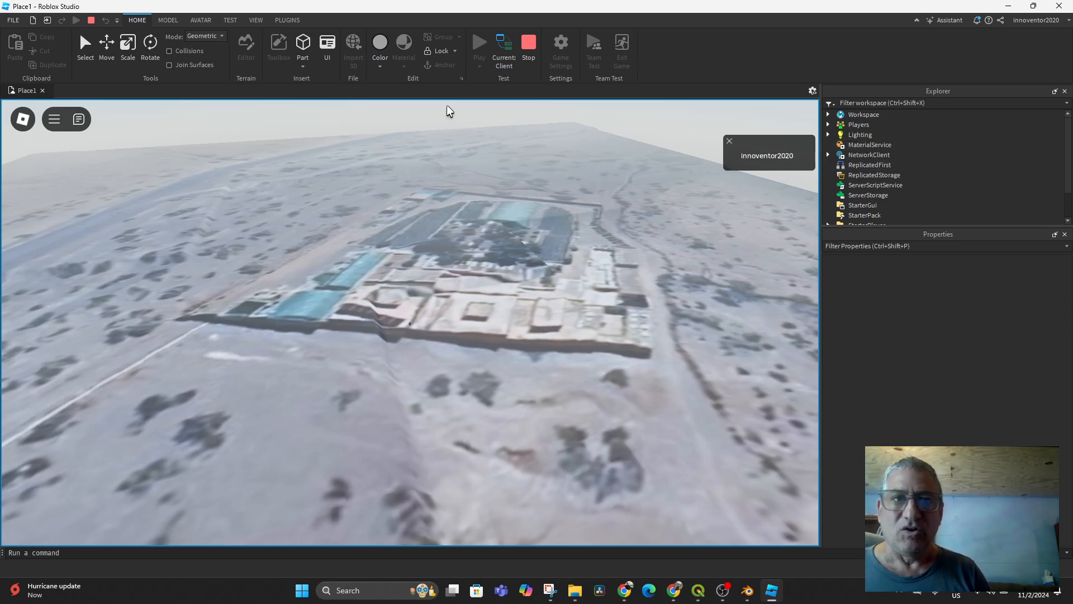
click(528, 48)
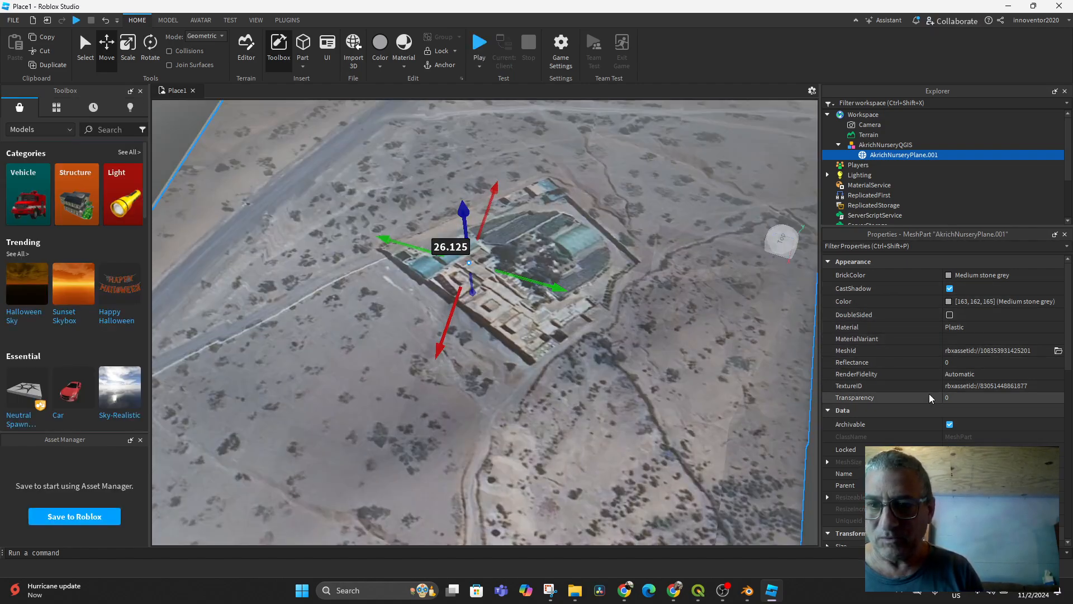
Step: Edit the Size property of the AkrichNurseryPlane.001 mesh and apply the new value
scroll(931, 402, down, 2)
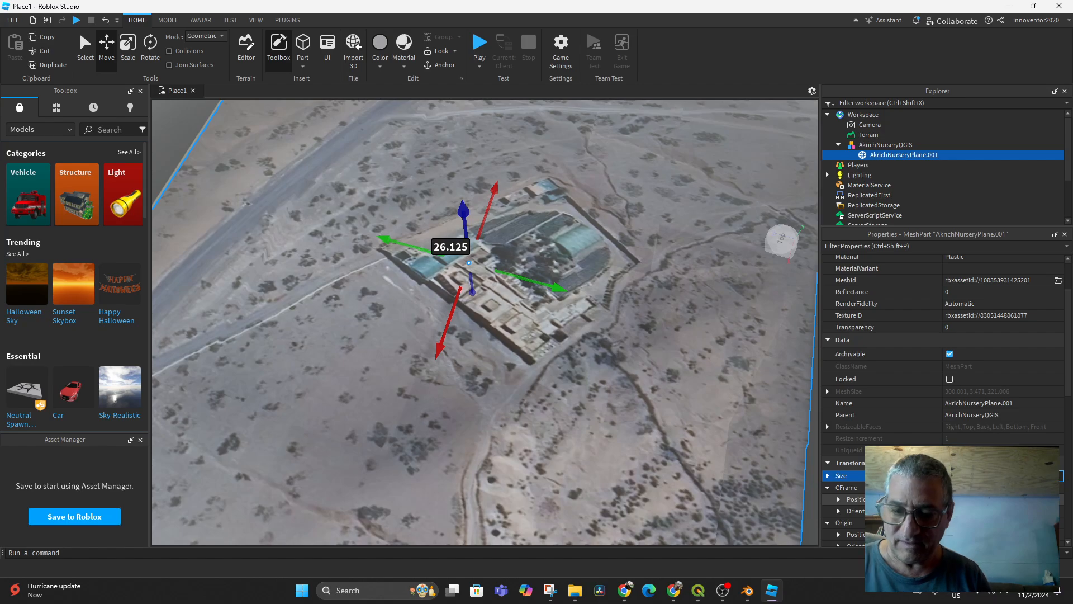
key(Return)
scroll(542, 415, up, 3)
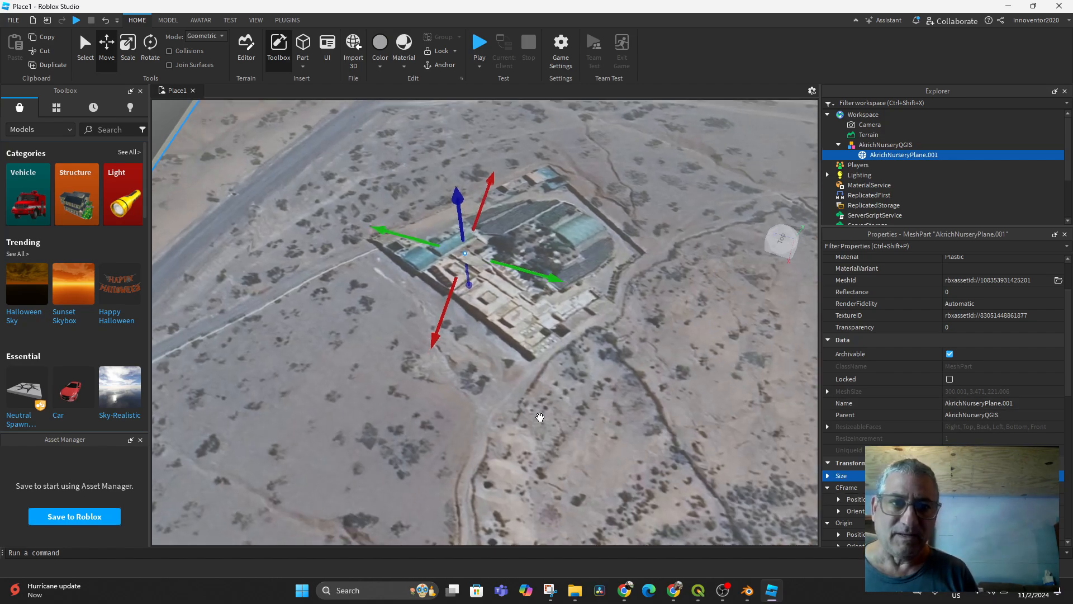
Step: Playtest the resized nursery plane, walking the avatar toward the buildings and viewing the whole compound from a distance
scroll(561, 369, up, 1)
right_drag(562, 367, 562, 367)
click(485, 45)
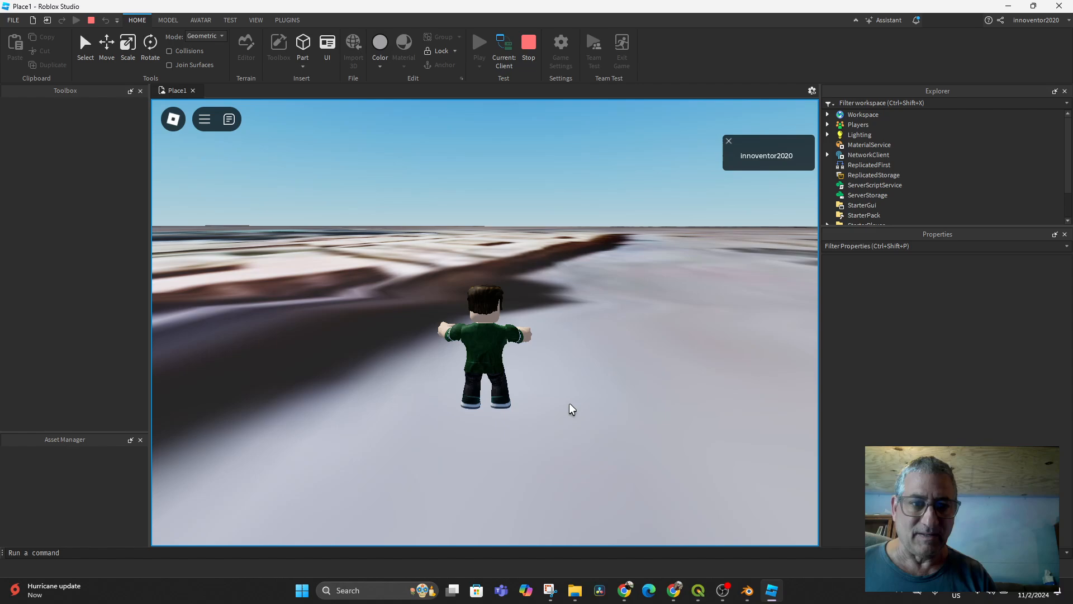
right_drag(576, 370, 576, 370)
key(w)
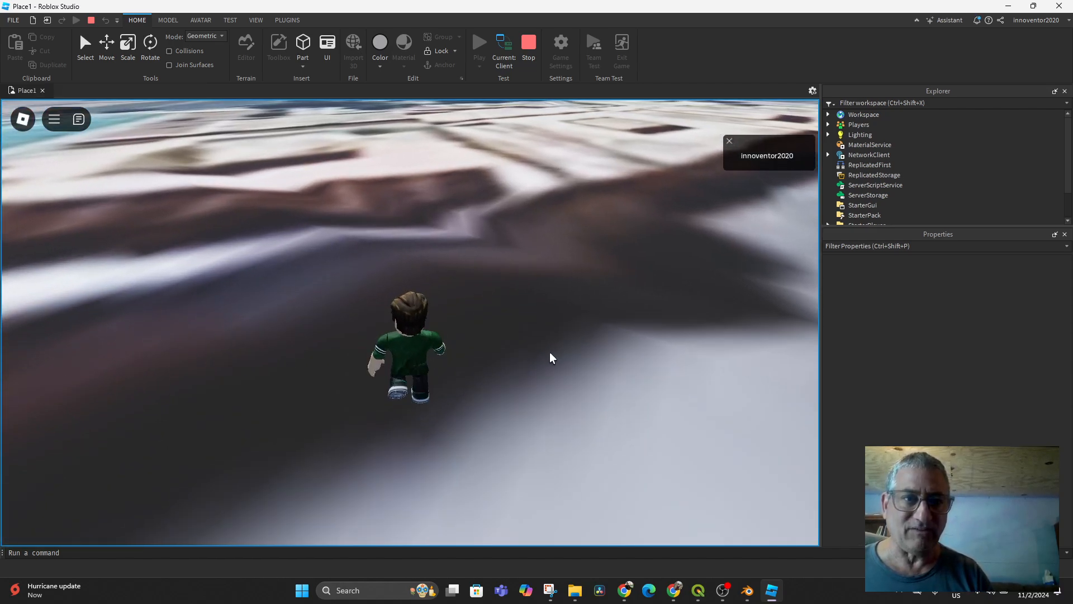
scroll(537, 338, down, 10)
right_drag(508, 324, 507, 323)
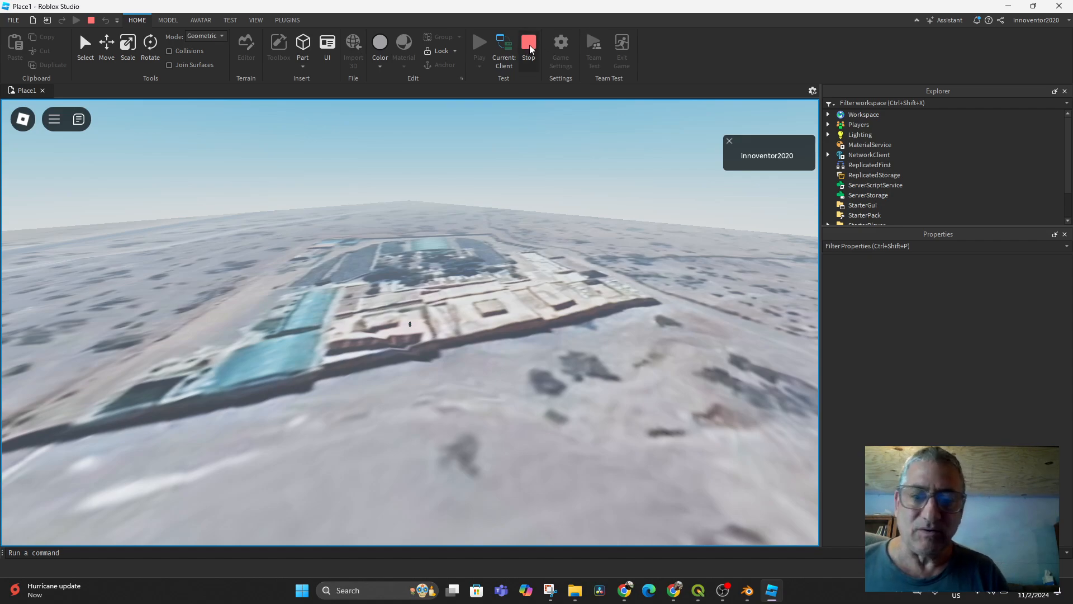
mouse_move(723, 598)
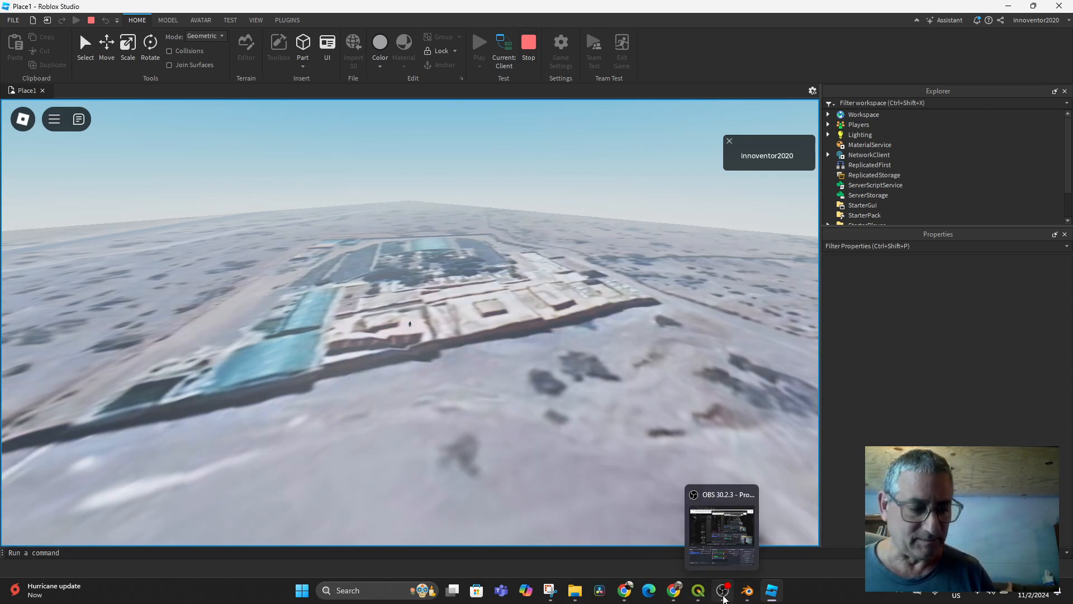